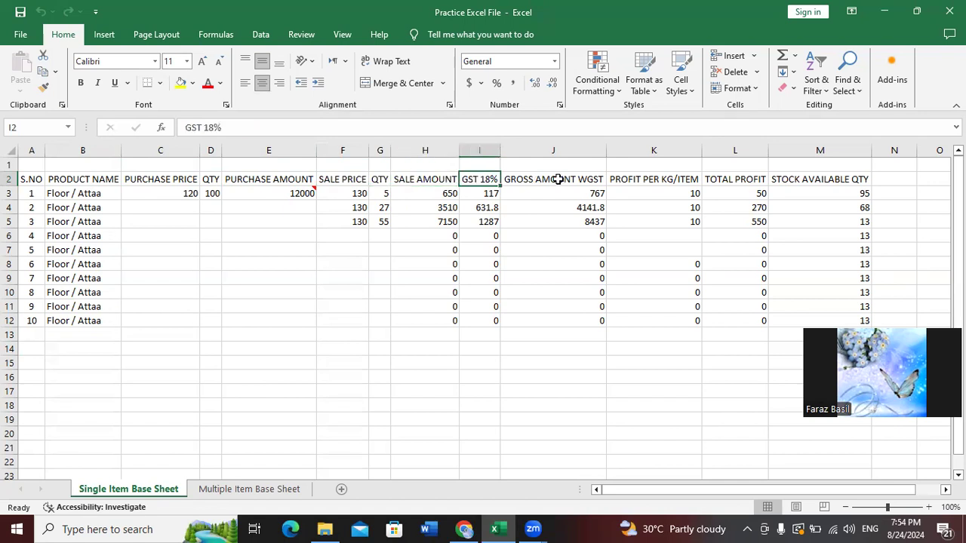
Point out the gross amount, profit, total profit and stock column headings, and the M3 stock formula
click(557, 179)
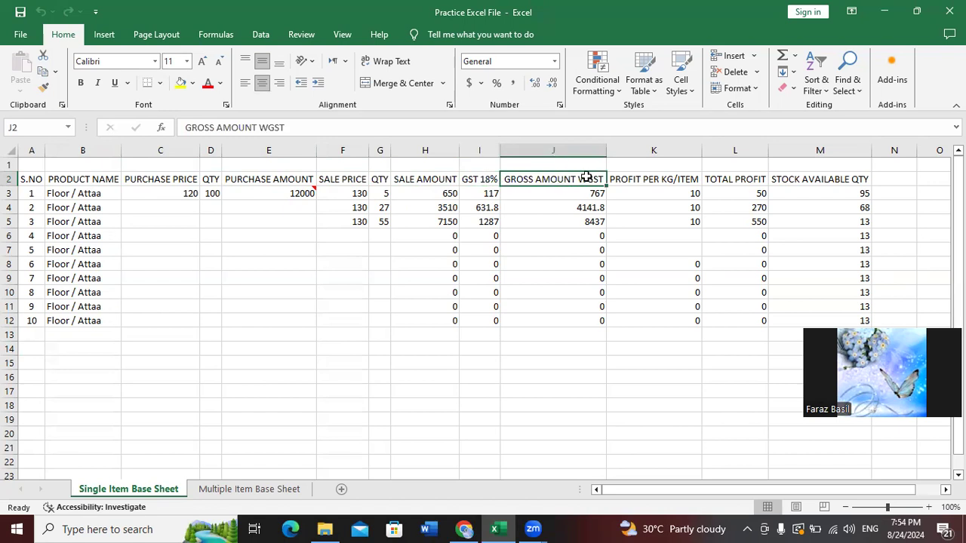
click(648, 182)
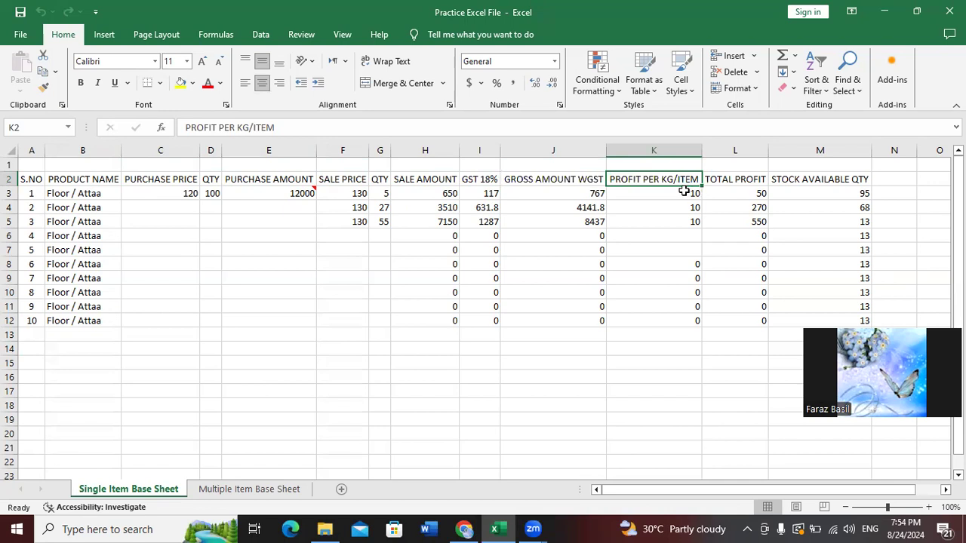
click(763, 181)
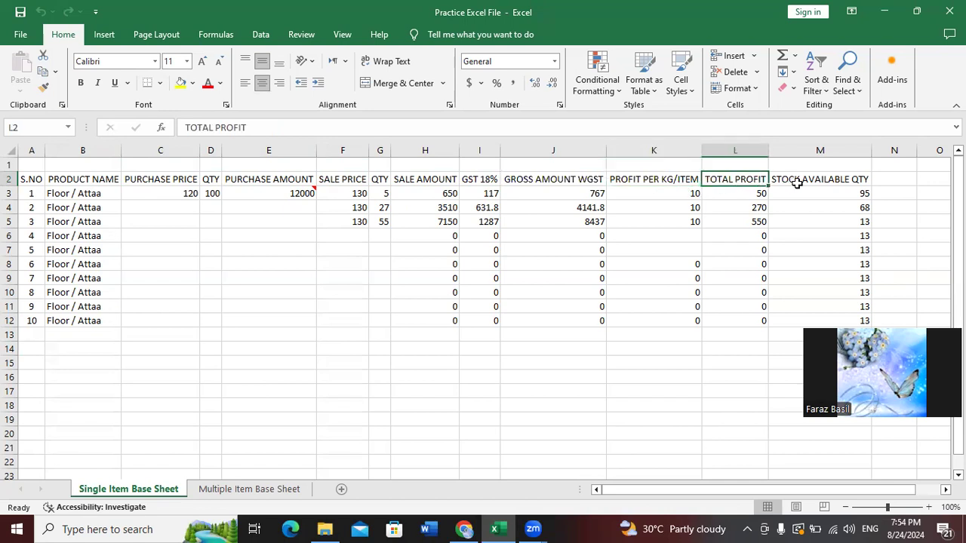
click(838, 182)
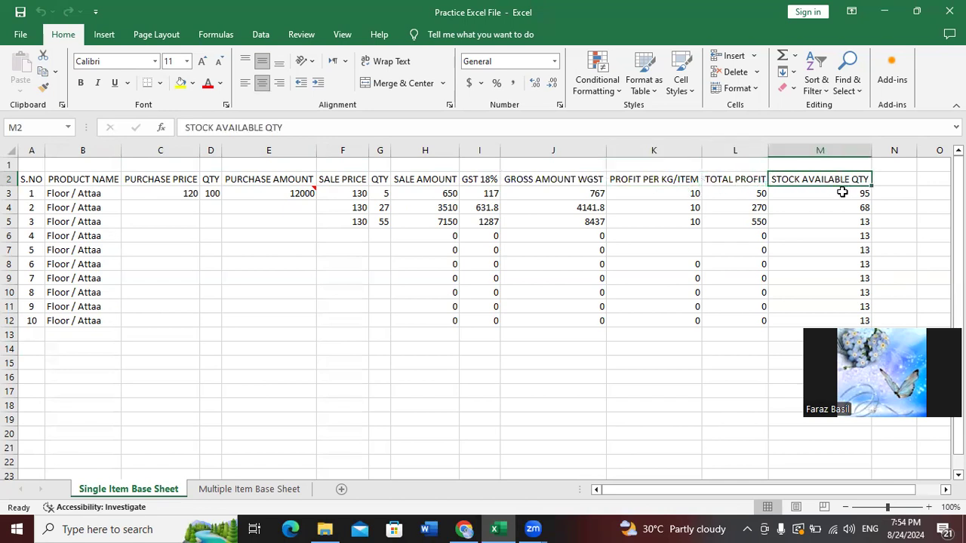
click(841, 194)
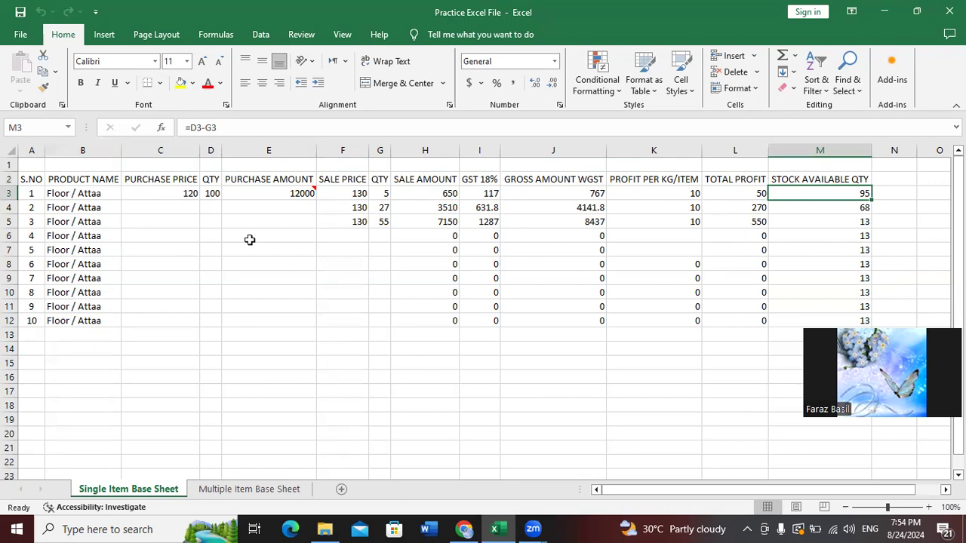
Enter sale price 130 and quantity 13 for product 4, giving gross 1994.2
click(166, 238)
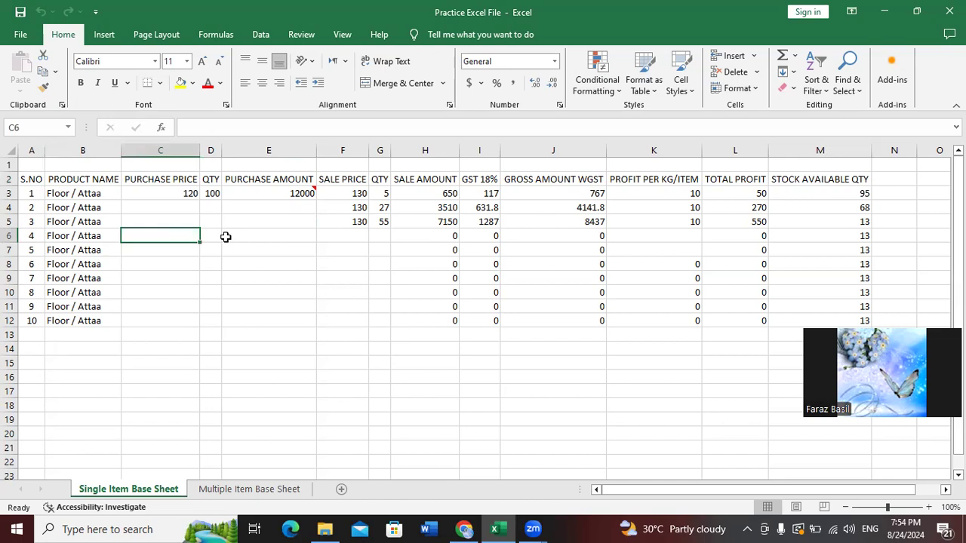
key(Right)
key(Right)
key(Right)
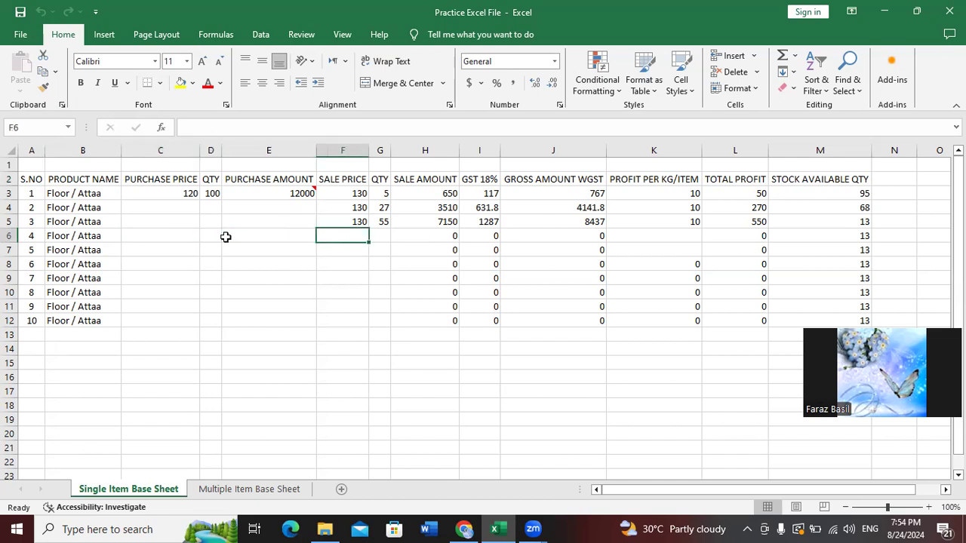
text(13)
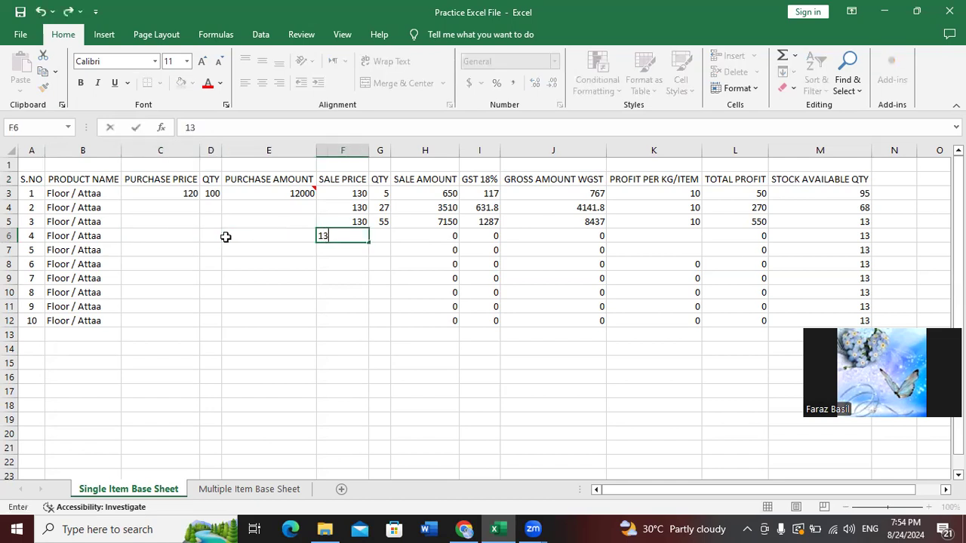
text(0)
key(Tab)
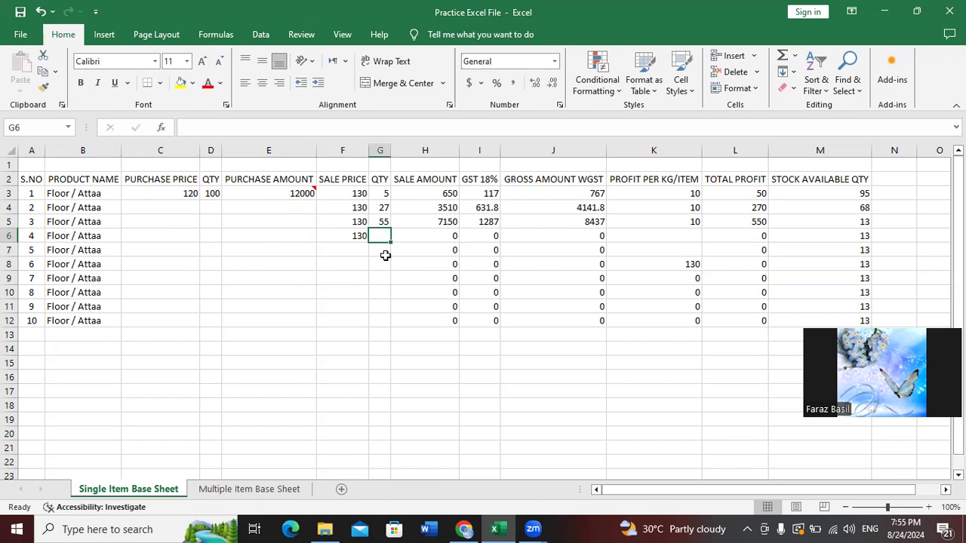
text(13)
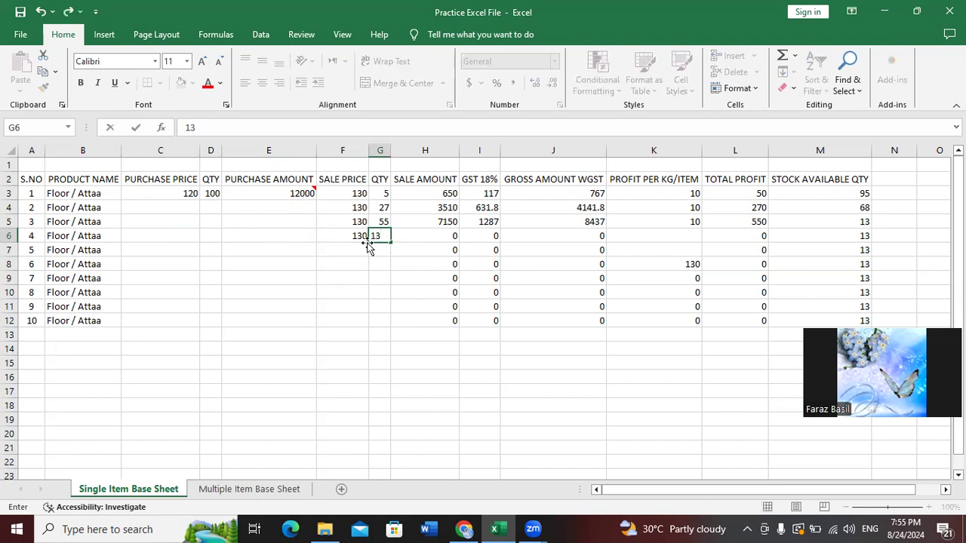
key(Tab)
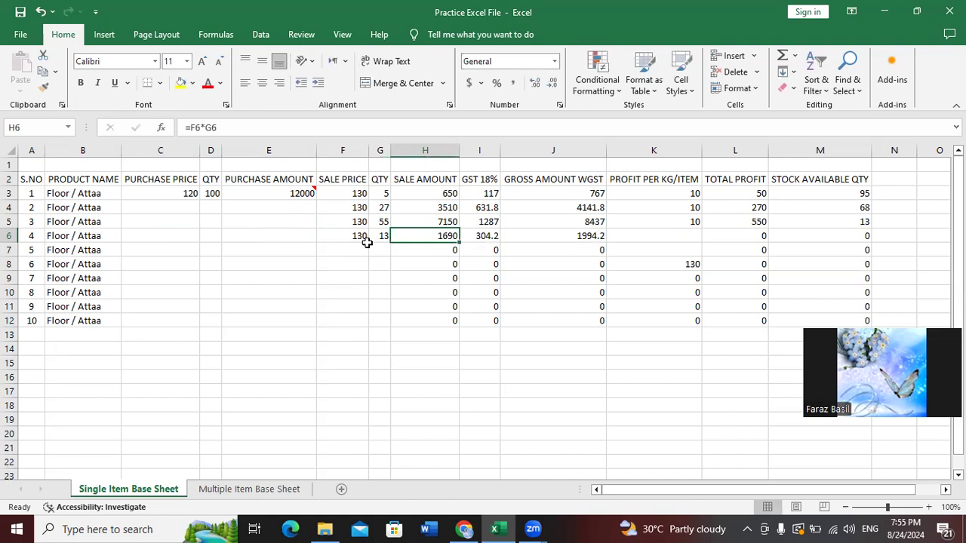
key(Right)
key(Right)
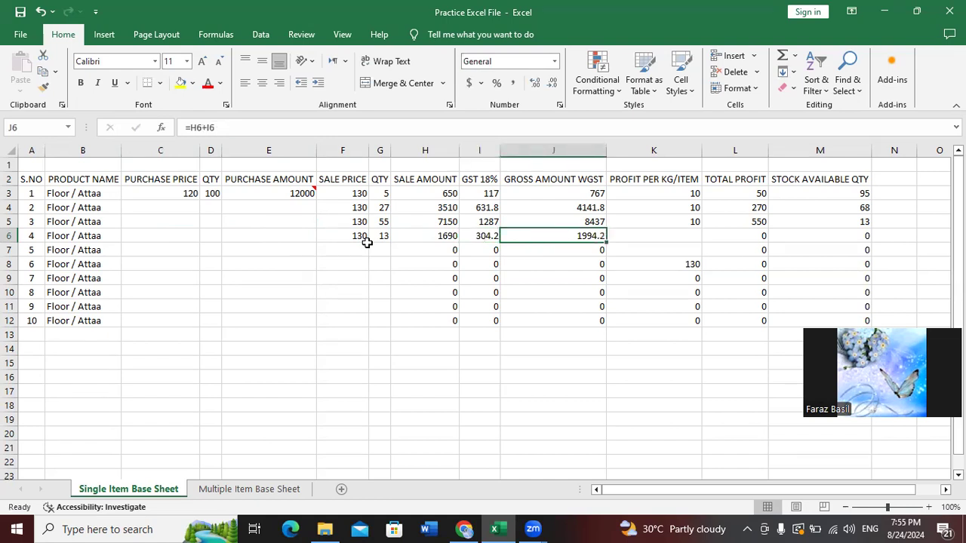
key(Right)
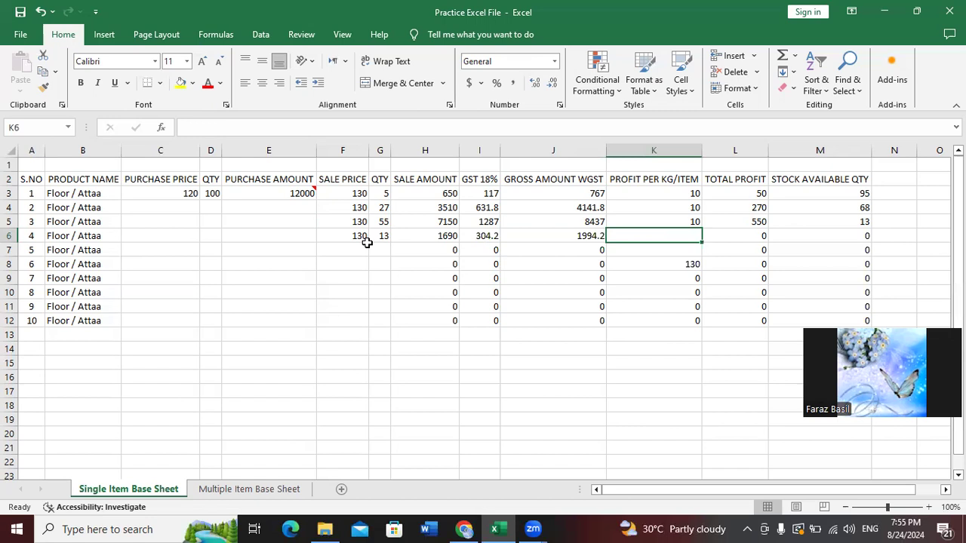
Build =F6-C3 in K6 so product 4 shows profit per item 10 and total profit 130
text(=)
key(Left)
key(Left)
key(Left)
key(Left)
key(Left)
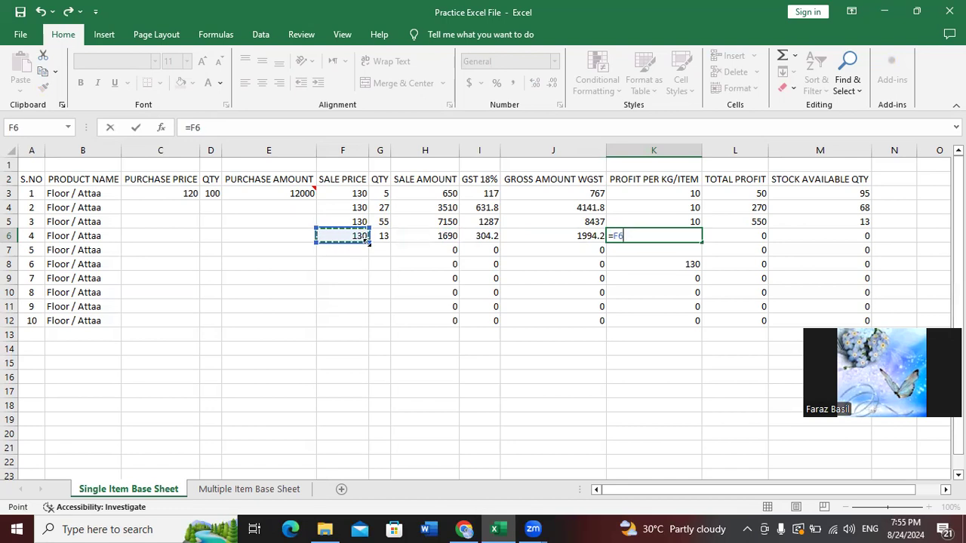
key(Right)
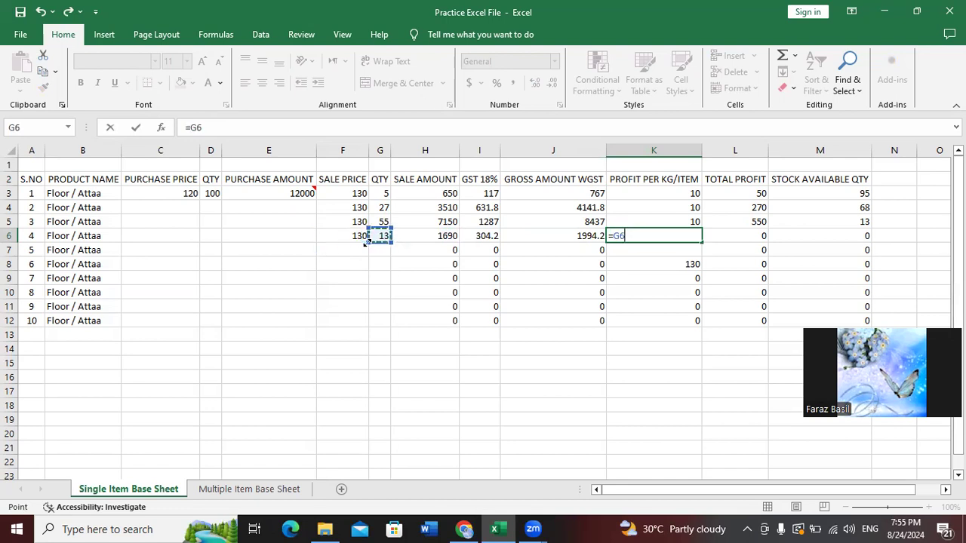
key(Left)
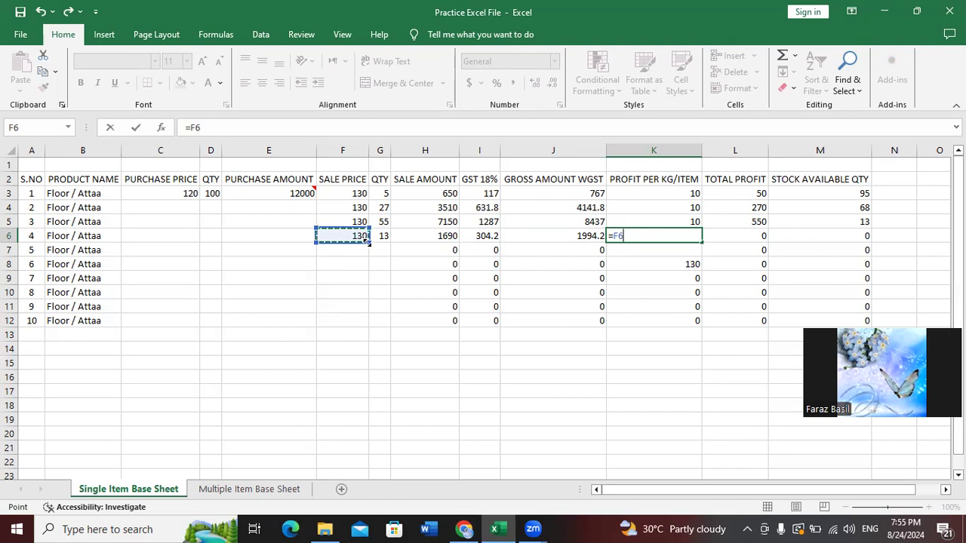
text(*)
key(BackSpace)
text(-)
key(Left)
key(Left)
key(Left)
key(Left)
key(Left)
key(Left)
key(Left)
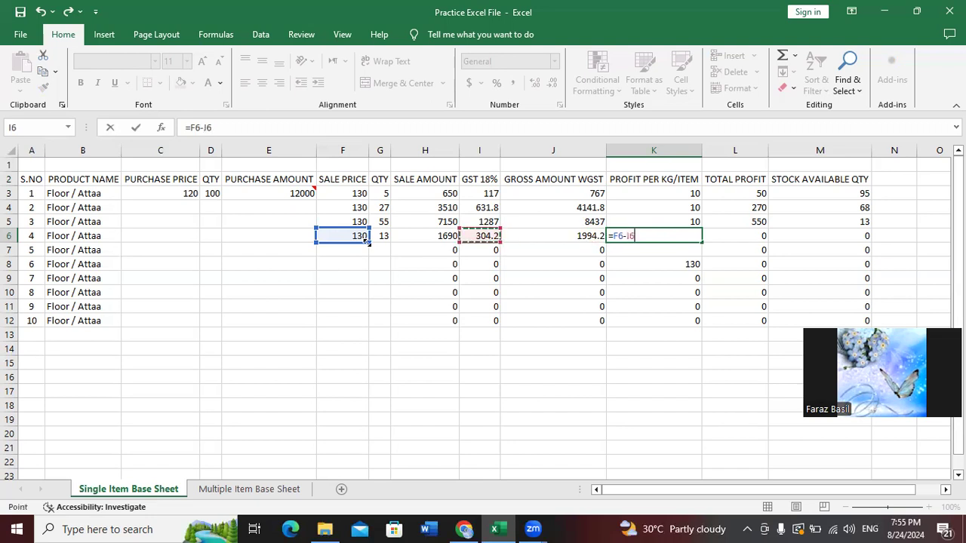
key(Up)
key(Up)
key(Up)
key(Left)
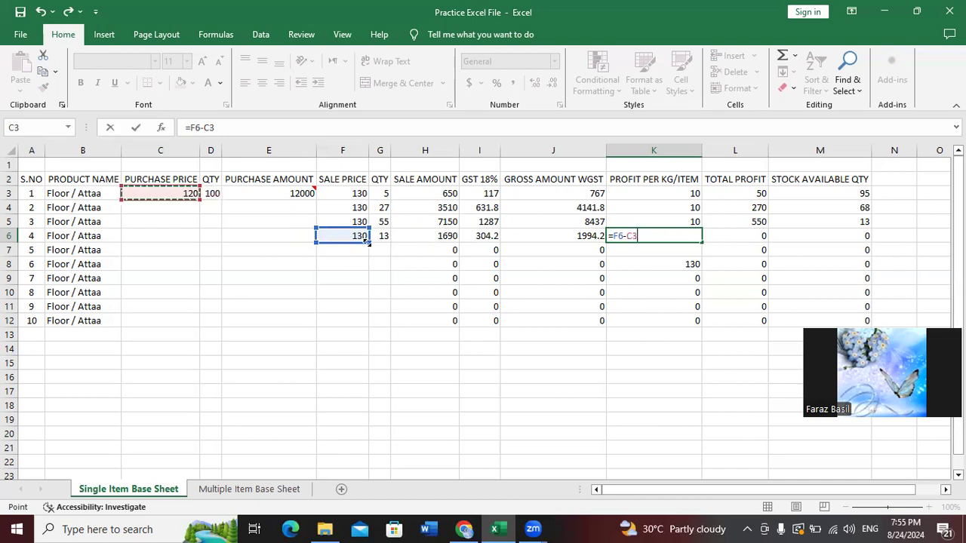
key(Return)
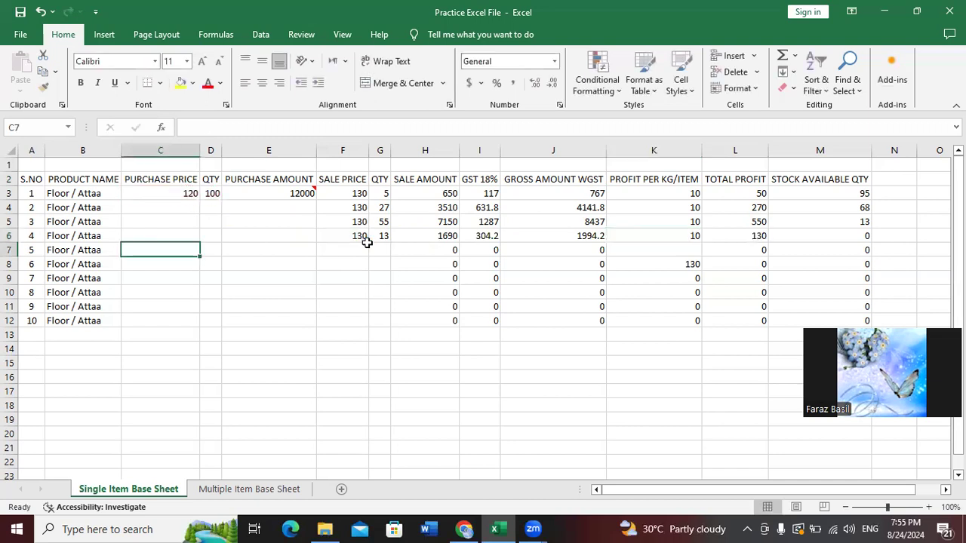
Review row 6's total profit formula in L6 and stock formula in M6
key(Up)
key(Right)
key(Right)
key(Right)
key(Right)
key(Right)
key(Right)
key(Right)
key(Right)
key(Right)
key(Right)
key(Right)
key(Right)
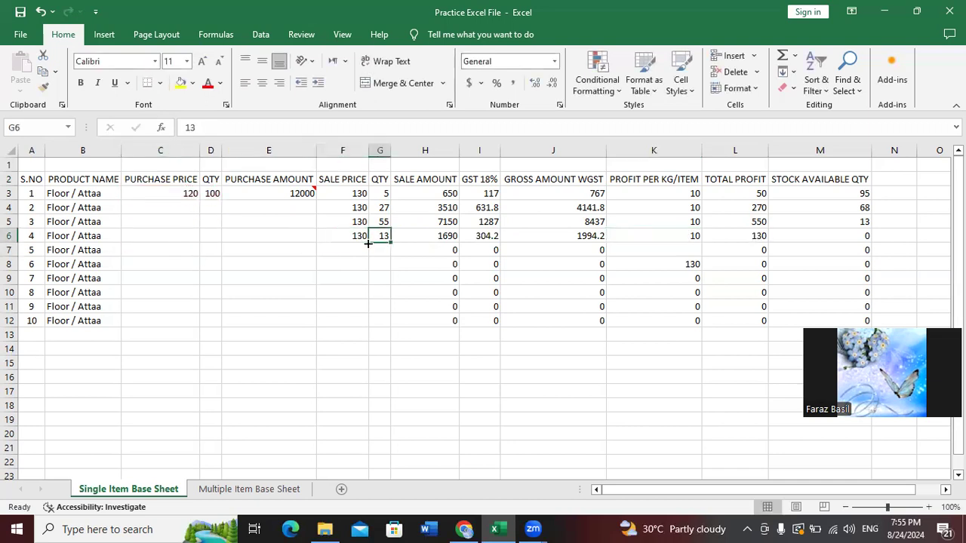
key(Left)
key(Left)
key(Left)
key(Left)
key(Right)
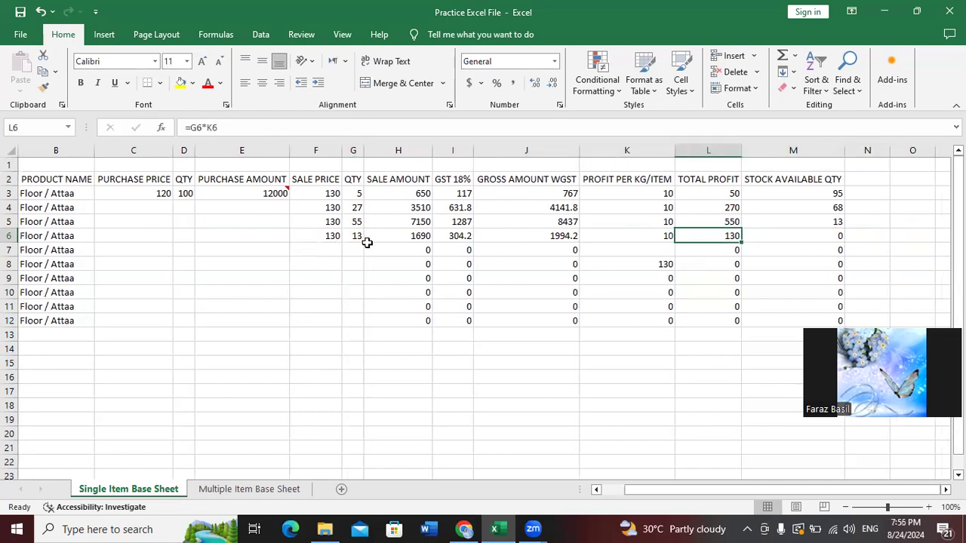
key(Right)
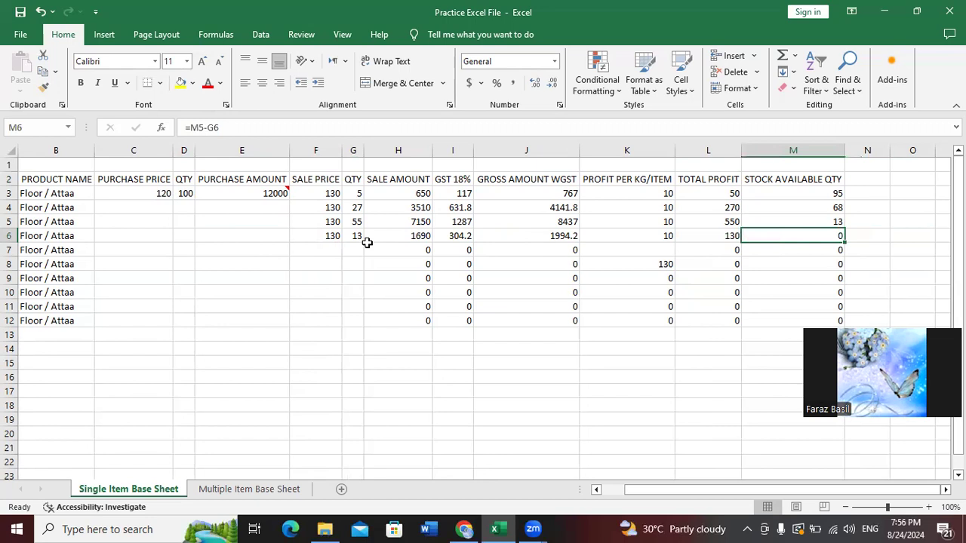
Move to product 5's purchase price cell C7
key(Down)
key(Left)
key(Left)
key(Left)
key(Left)
key(Left)
key(Left)
key(Left)
key(Left)
key(Left)
key(Left)
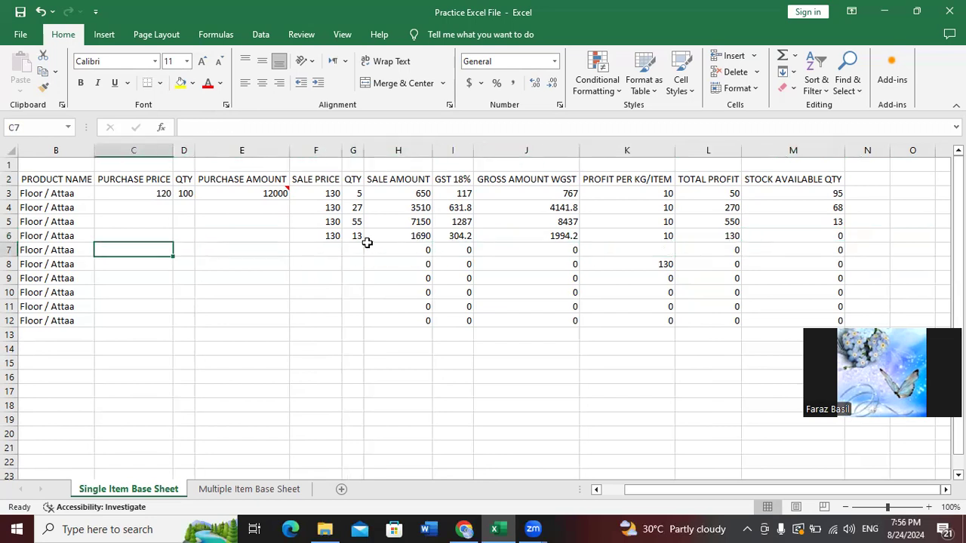
key(Left)
key(Right)
key(Left)
key(Right)
key(Left)
key(Right)
key(Left)
key(Right)
key(Left)
key(Right)
key(Left)
key(Right)
Enter purchase price 135 and quantity 1000 for product 5 in row 7
text(135)
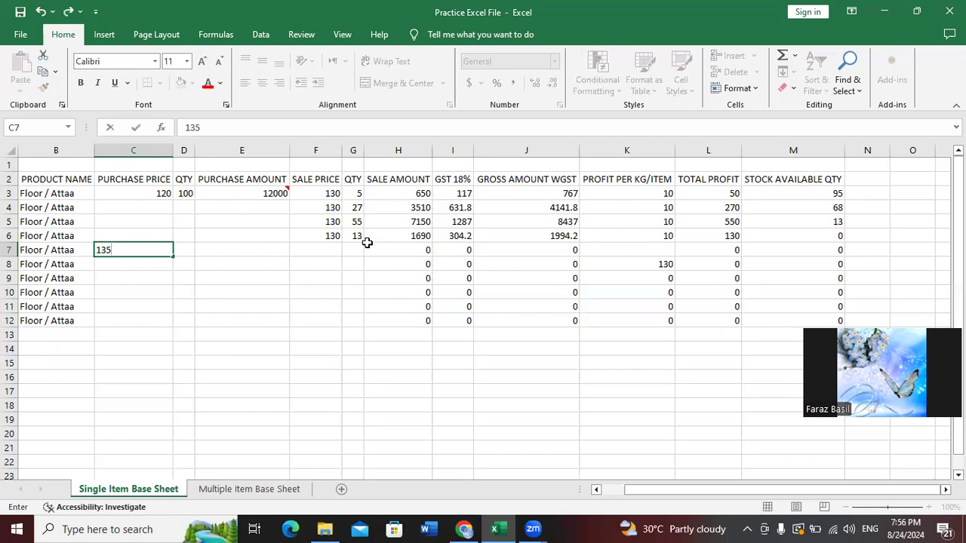
key(Right)
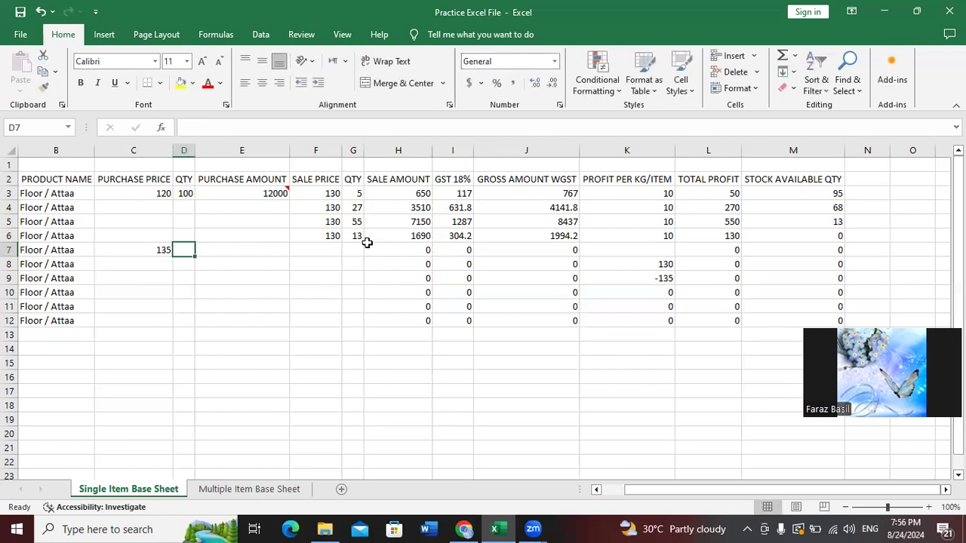
text(1000)
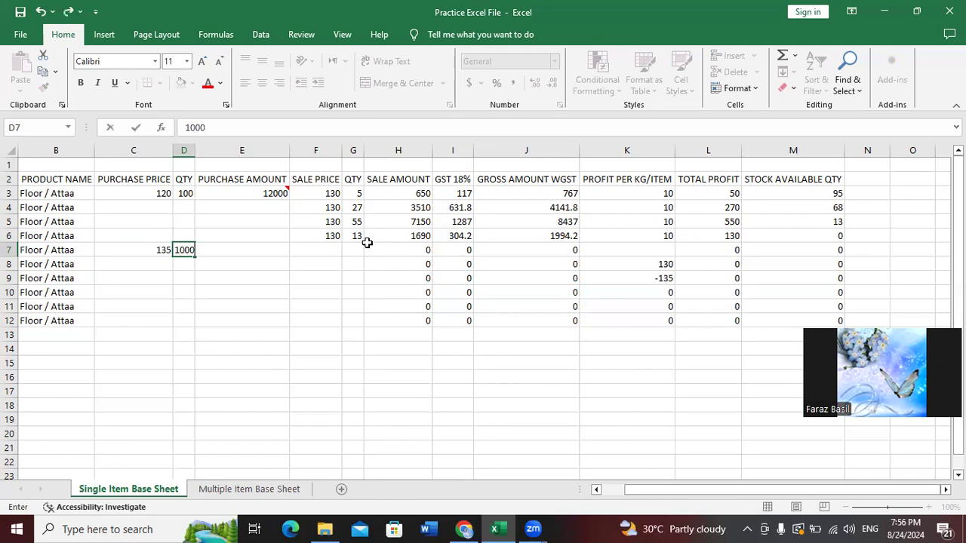
key(Right)
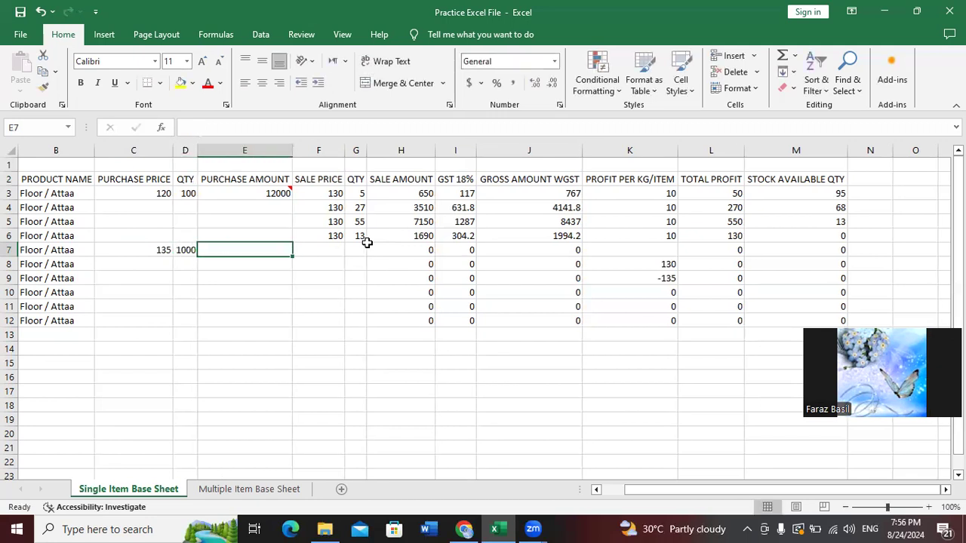
Enter =C7*D7 in E7 for a purchase amount of 135000, then recheck it
text(=)
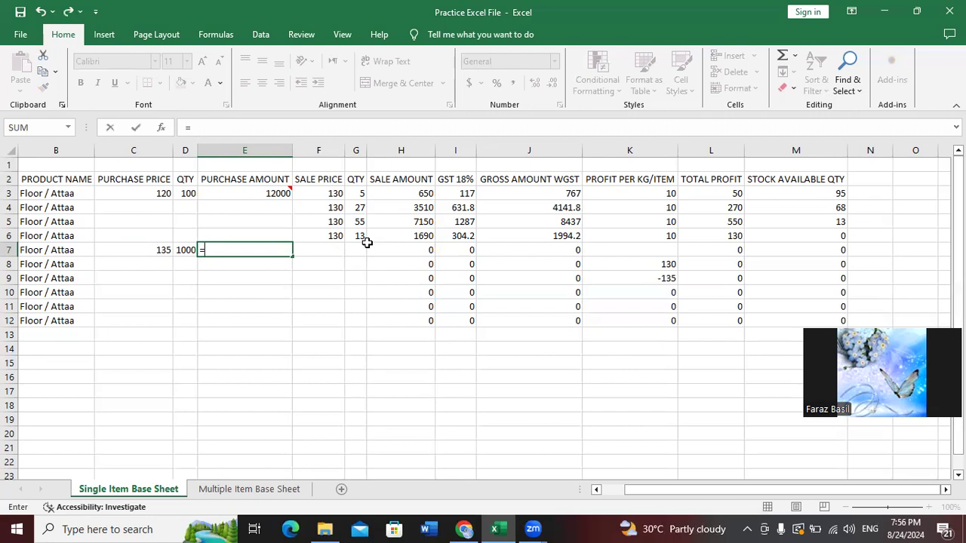
text(c)
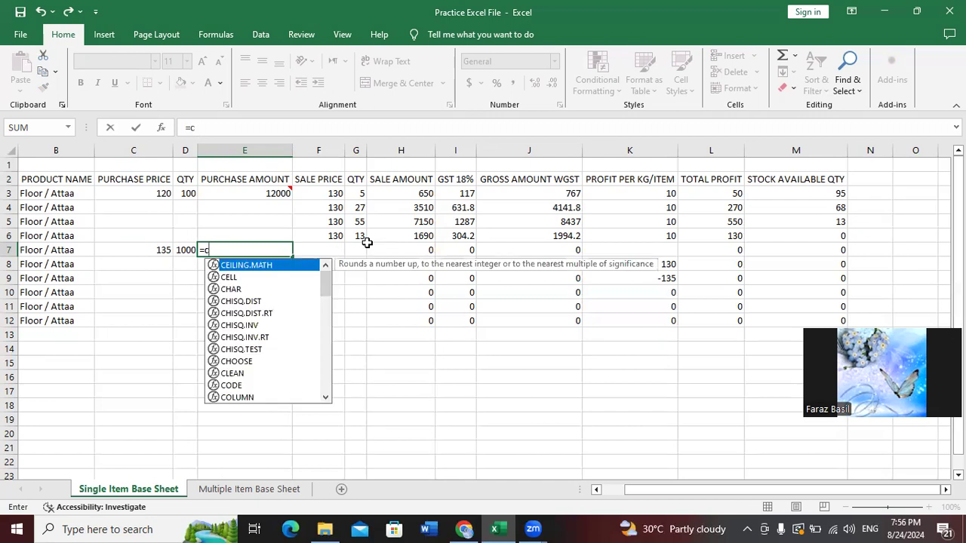
text(7)
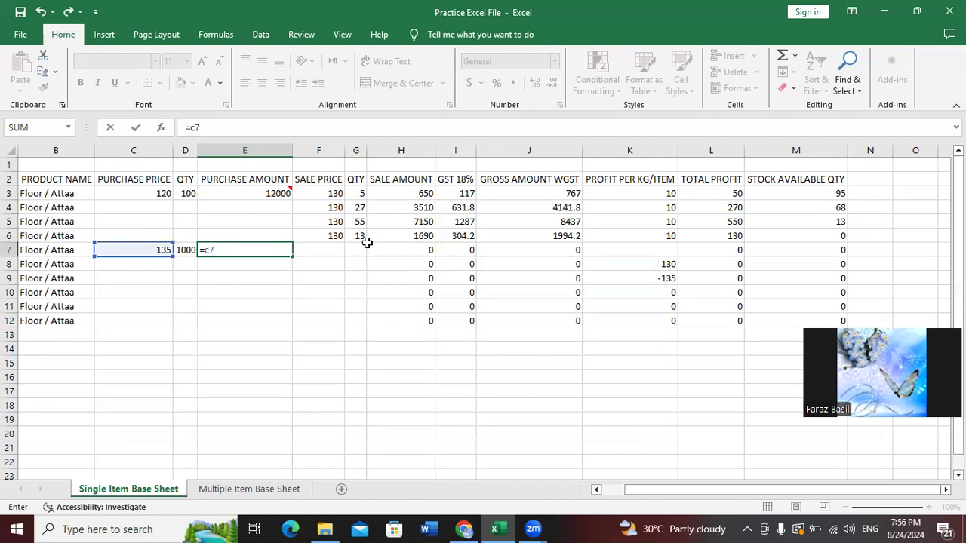
text(*e7)
key(BackSpace)
key(BackSpace)
text(d7)
key(Return)
key(Up)
key(Right)
key(Right)
key(Right)
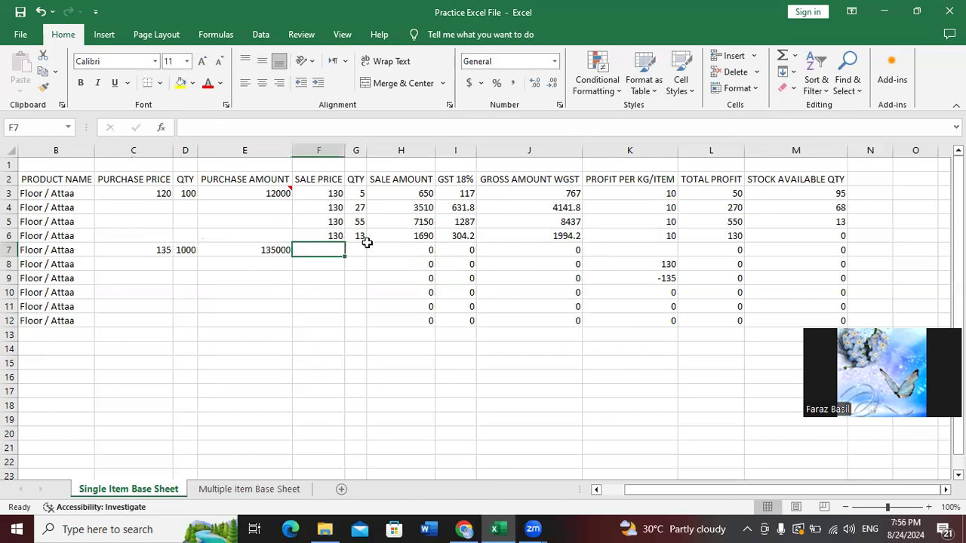
key(Left)
key(Right)
key(Left)
key(Right)
key(Left)
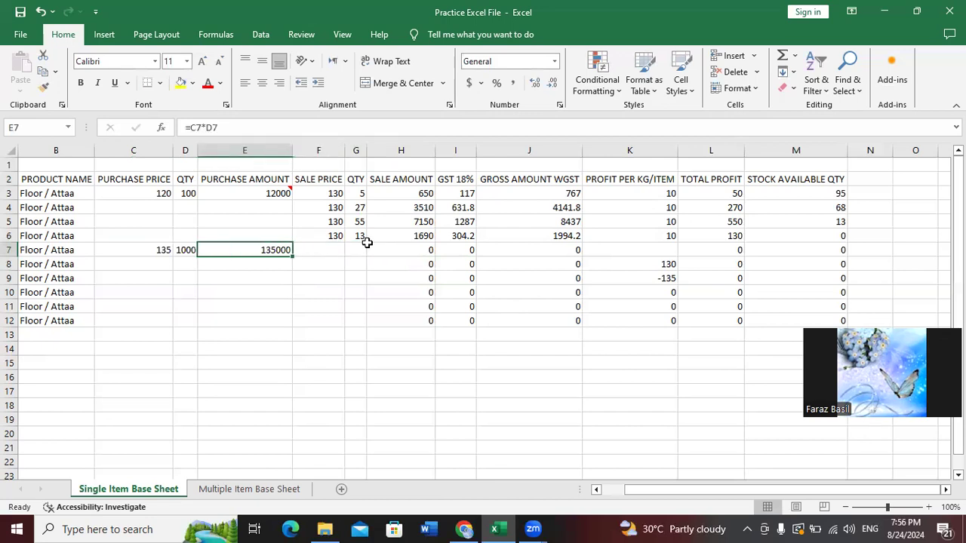
key(Right)
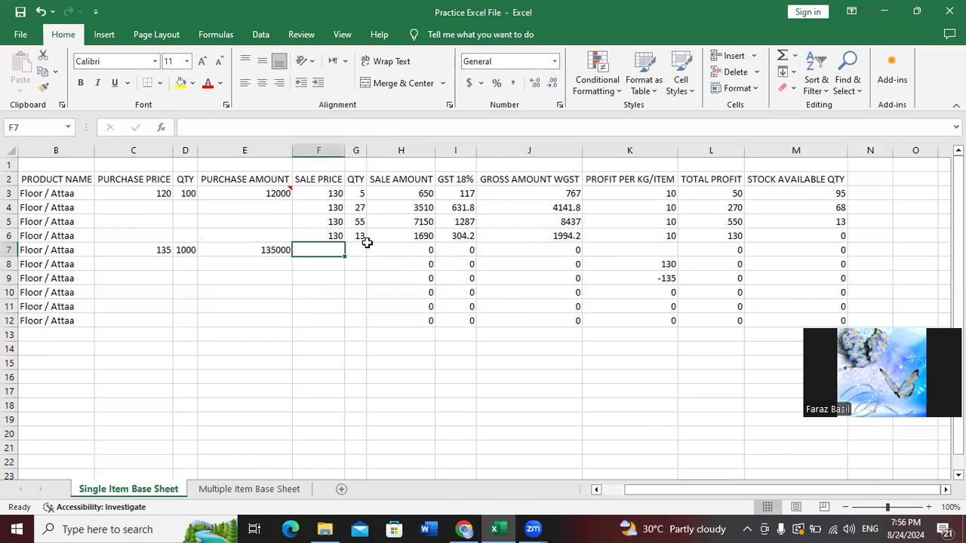
Enter sale price 150 and quantity 100 in row 7, giving sale amount 15000 and gross 17700
text(1)
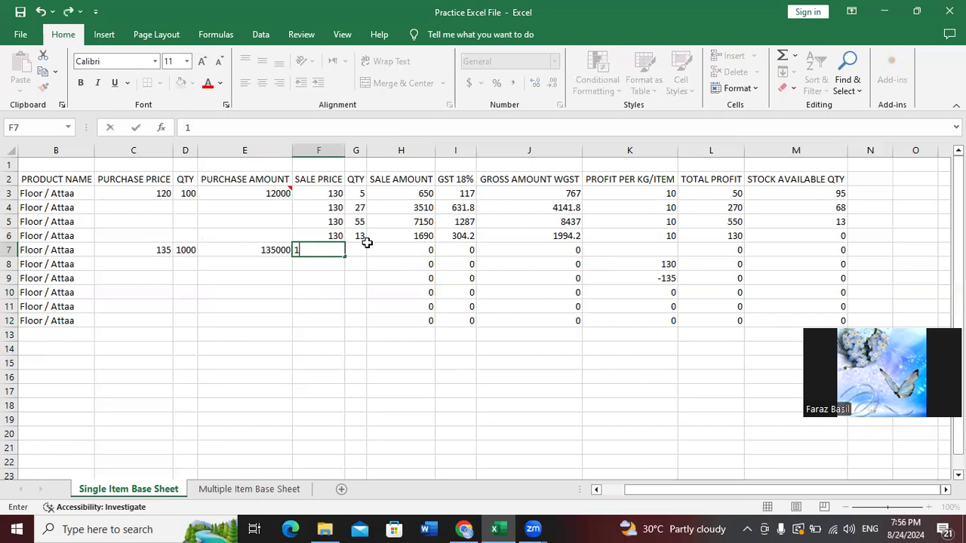
text(50)
key(Right)
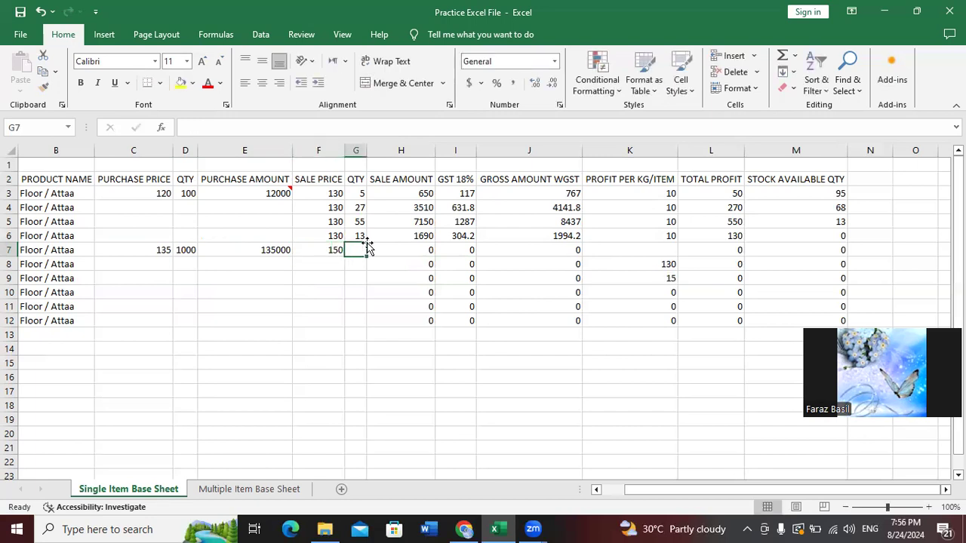
text(100)
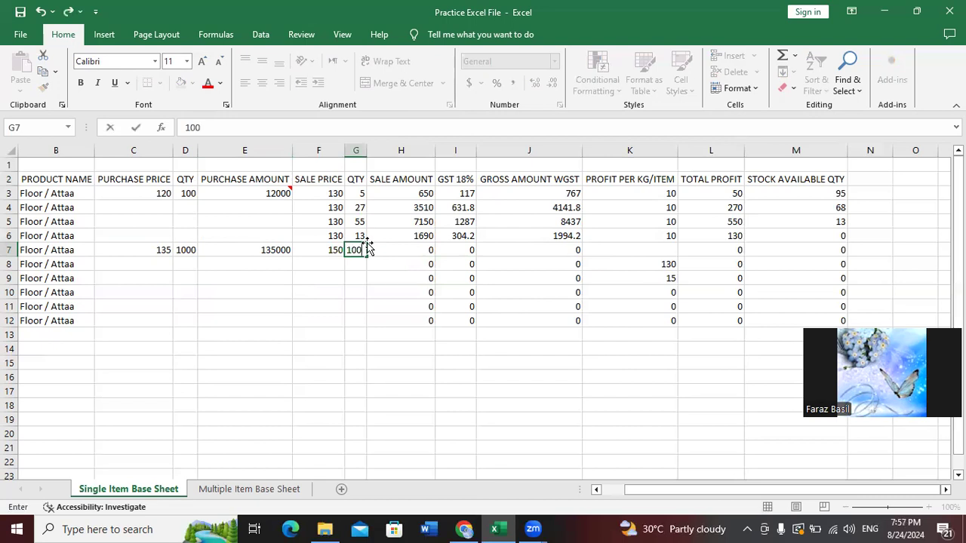
key(Right)
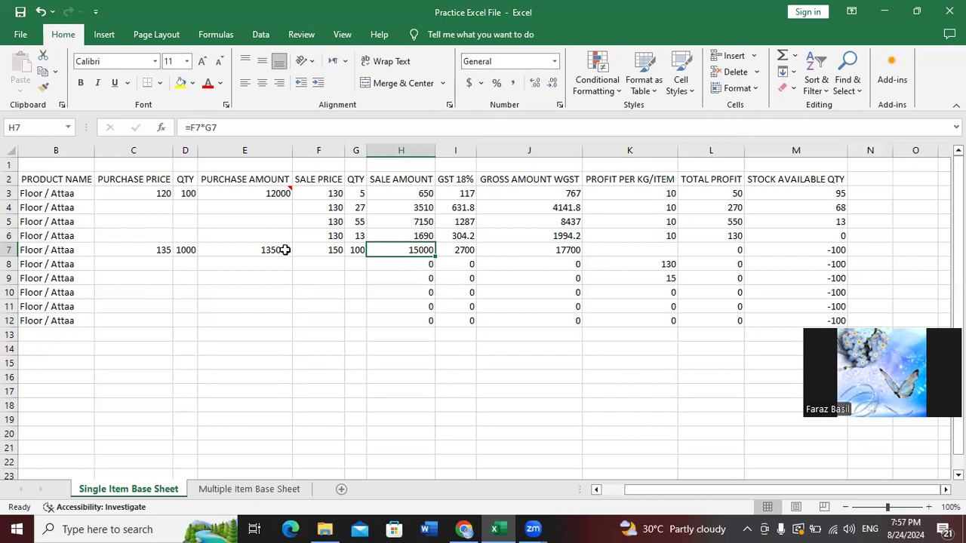
click(340, 252)
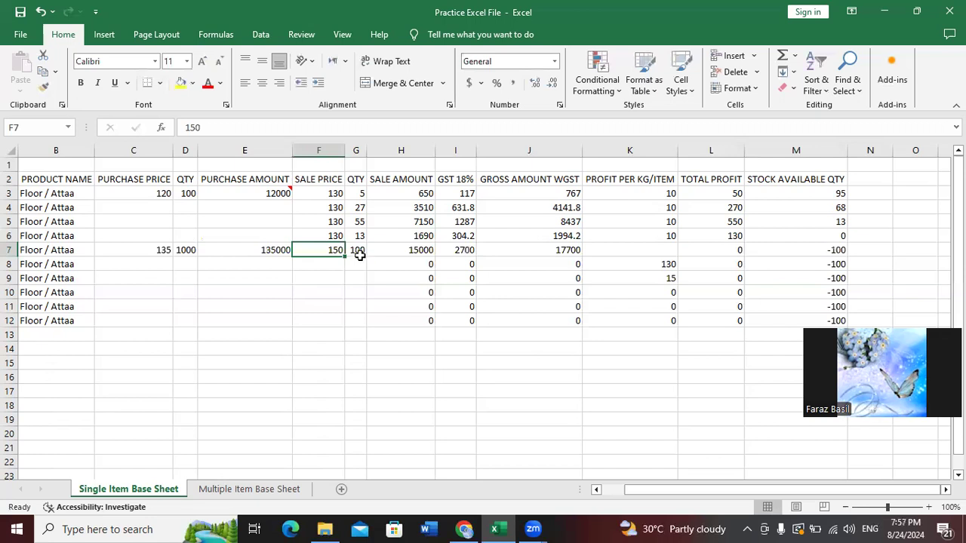
Review row 7's quantity, sale amount, GST and gross formulas, then select empty cell K7
click(361, 248)
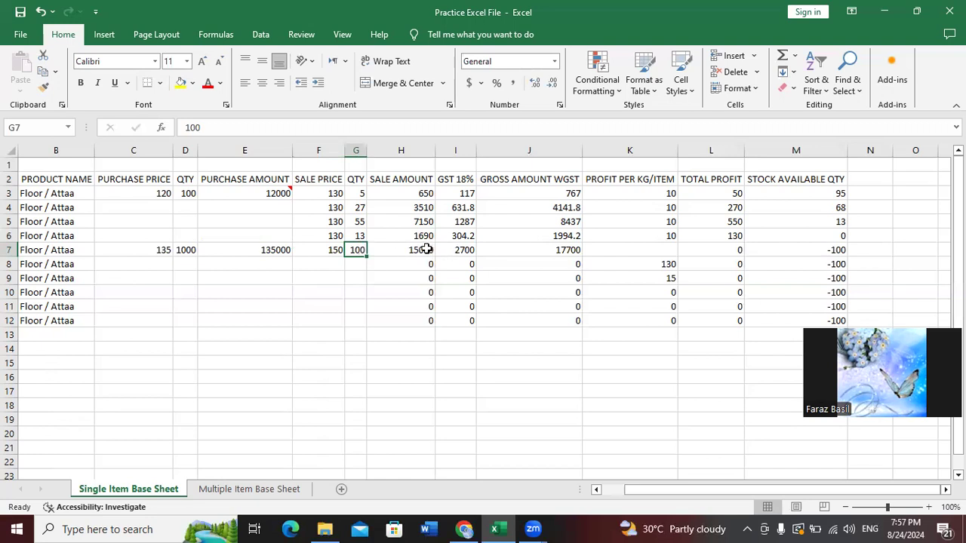
click(423, 250)
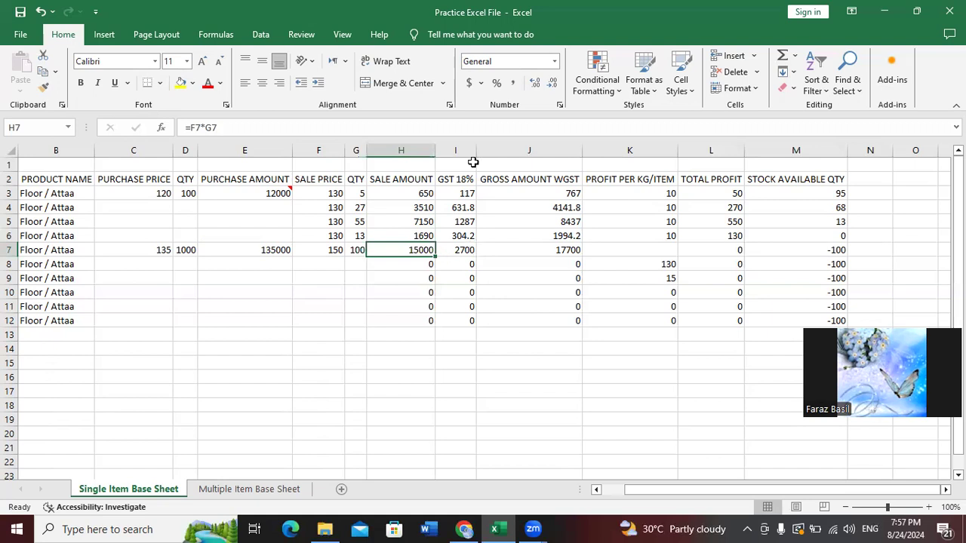
click(470, 252)
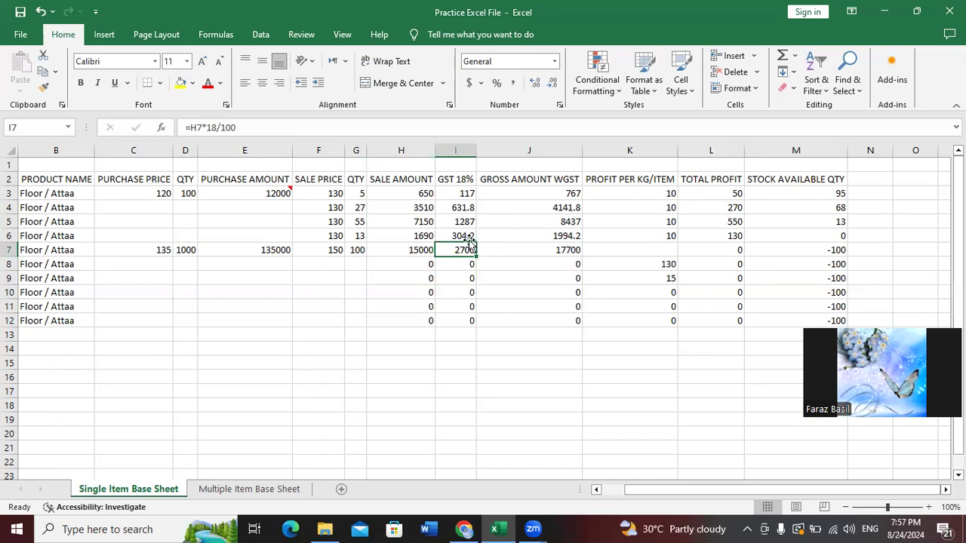
click(544, 249)
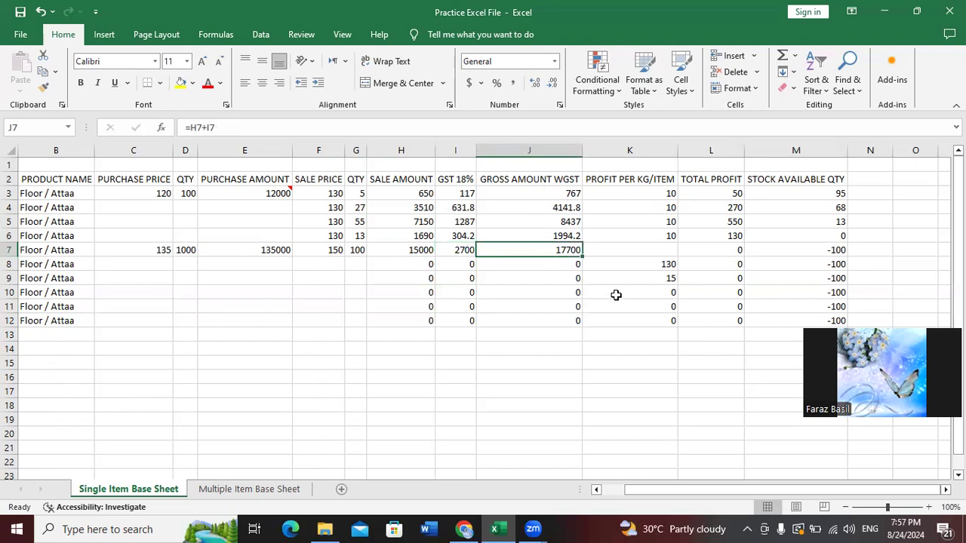
click(668, 249)
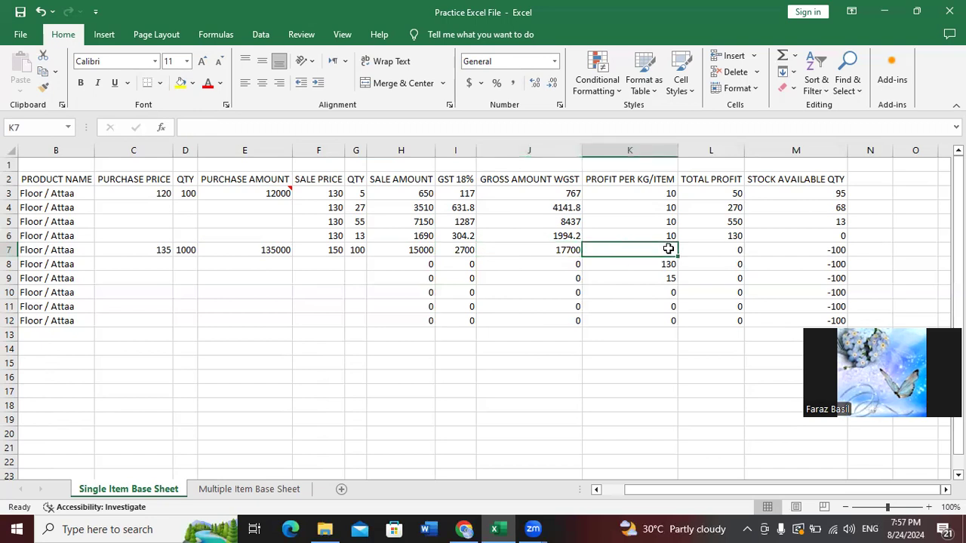
Start the K7 formula with a reference to sale price F7
text(=)
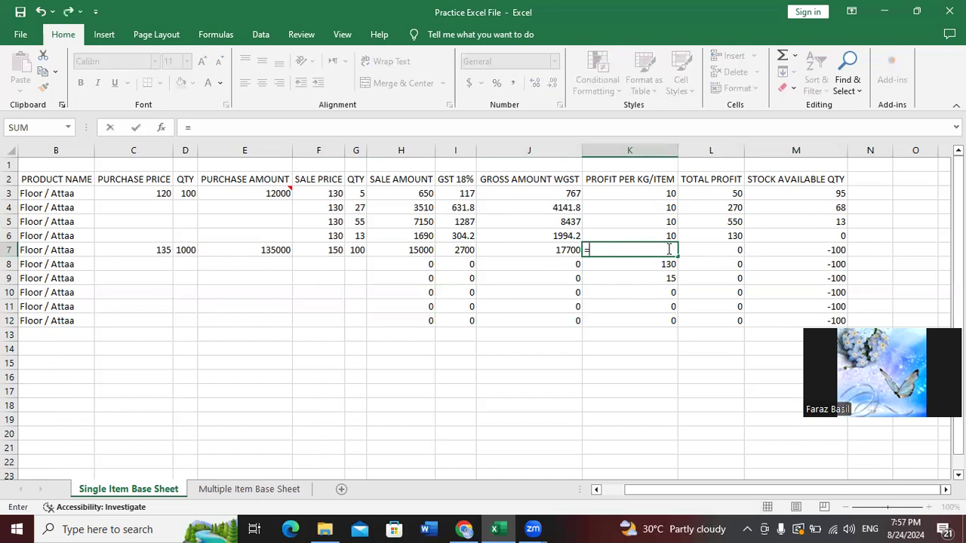
key(Left)
key(Left)
key(Left)
key(Left)
key(Left)
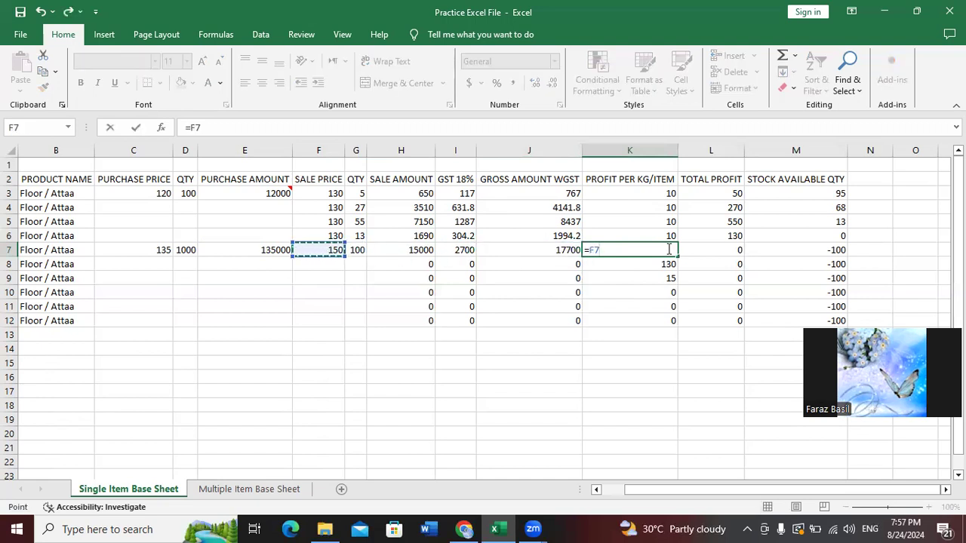
key(Left)
key(Left)
key(Right)
key(Left)
key(Left)
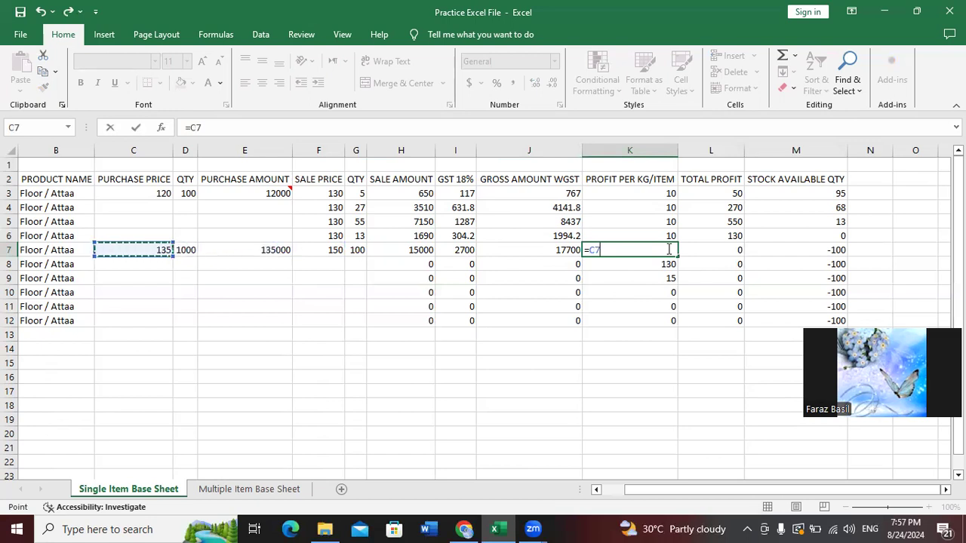
key(Right)
key(Right)
key(Right)
key(Right)
key(Left)
key(Right)
key(Left)
key(Right)
key(Left)
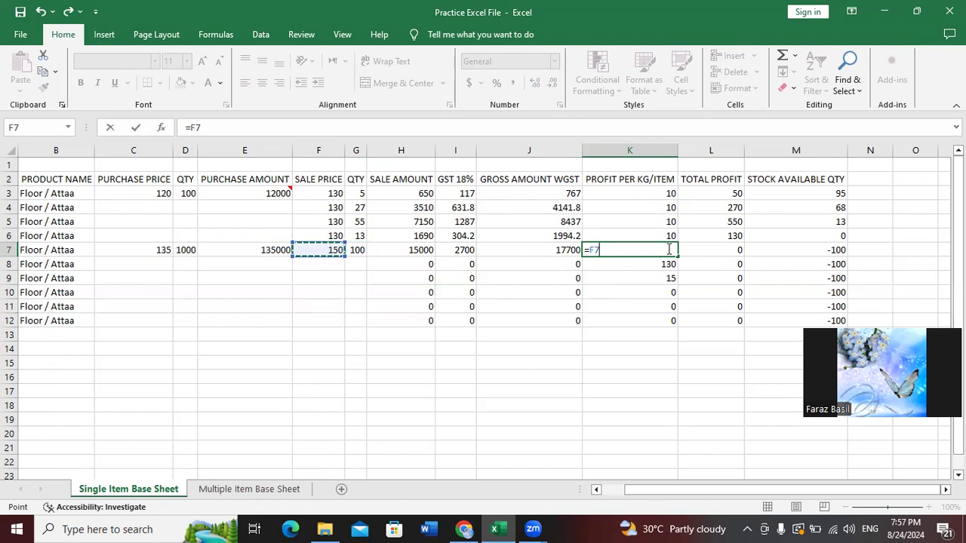
Subtract purchase price C7 to complete =F7-C7, showing profit 15 and total profit 1500
text(-)
key(Left)
key(Left)
key(Left)
key(Left)
key(Left)
key(Left)
key(Left)
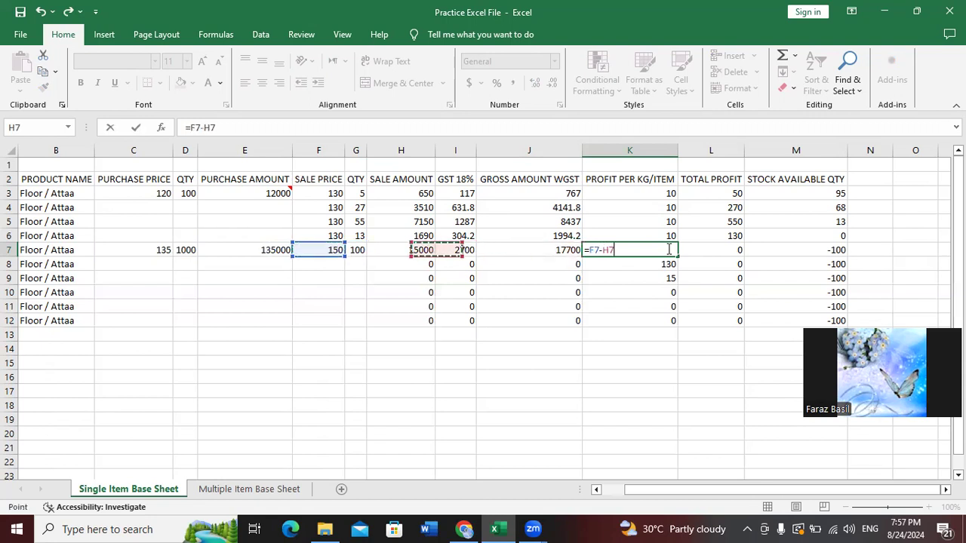
key(Left)
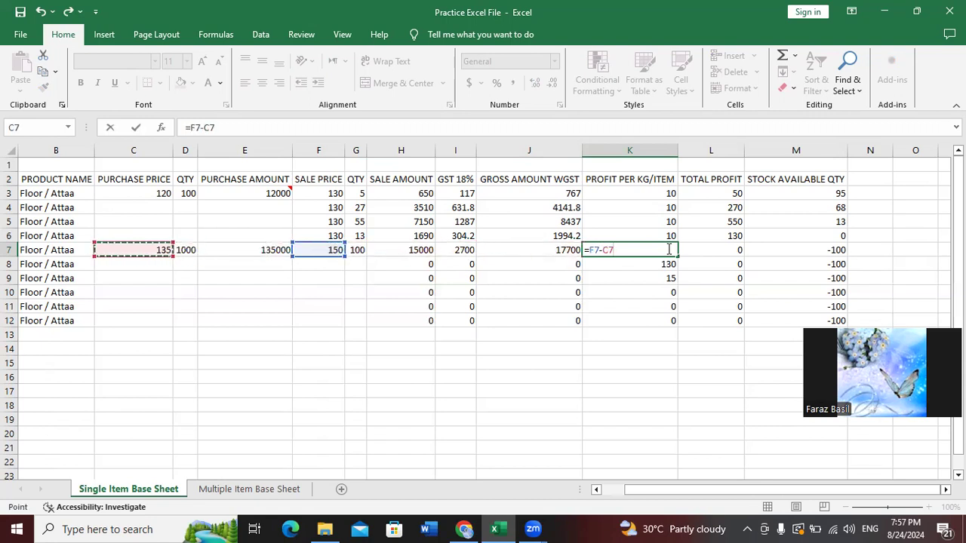
key(Right)
key(Right)
key(Right)
key(Right)
key(Left)
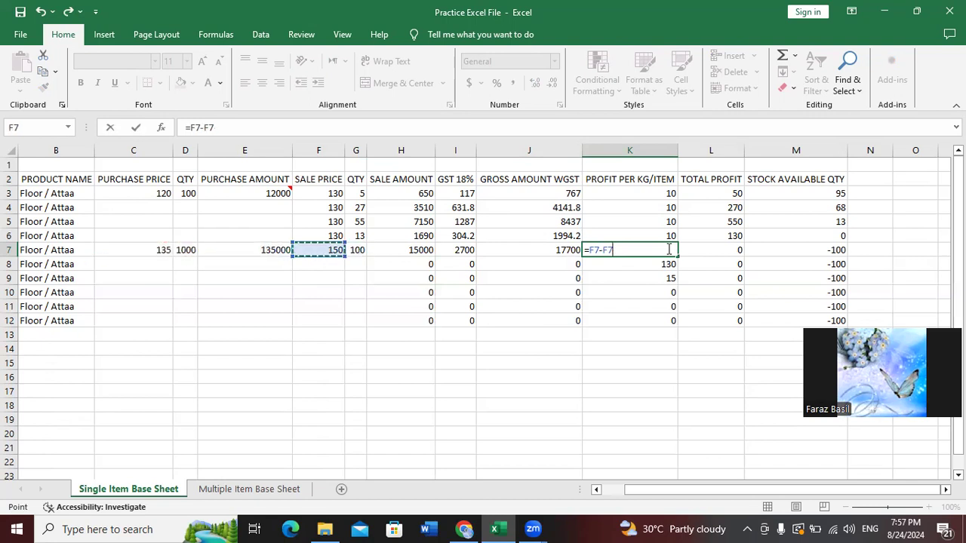
key(Left)
key(Left)
key(Left)
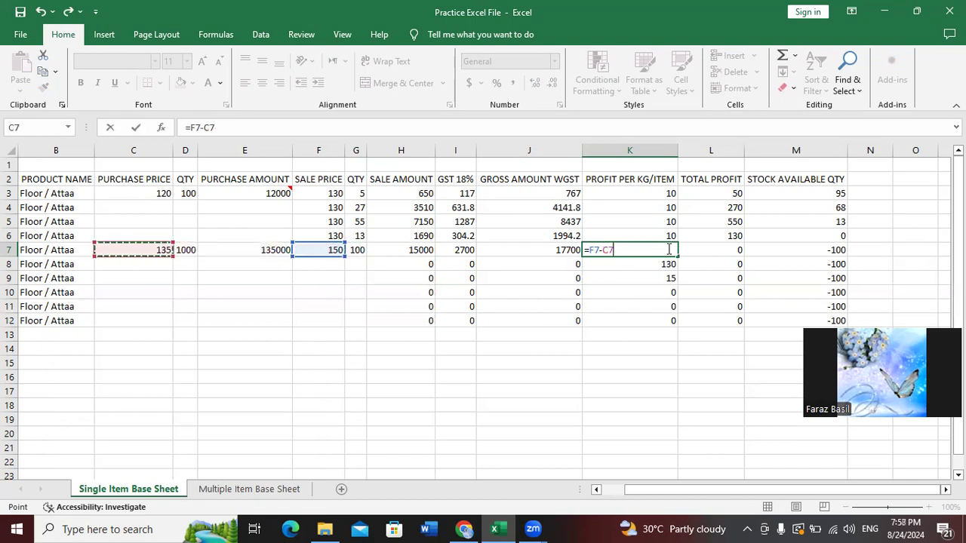
key(Return)
click(669, 249)
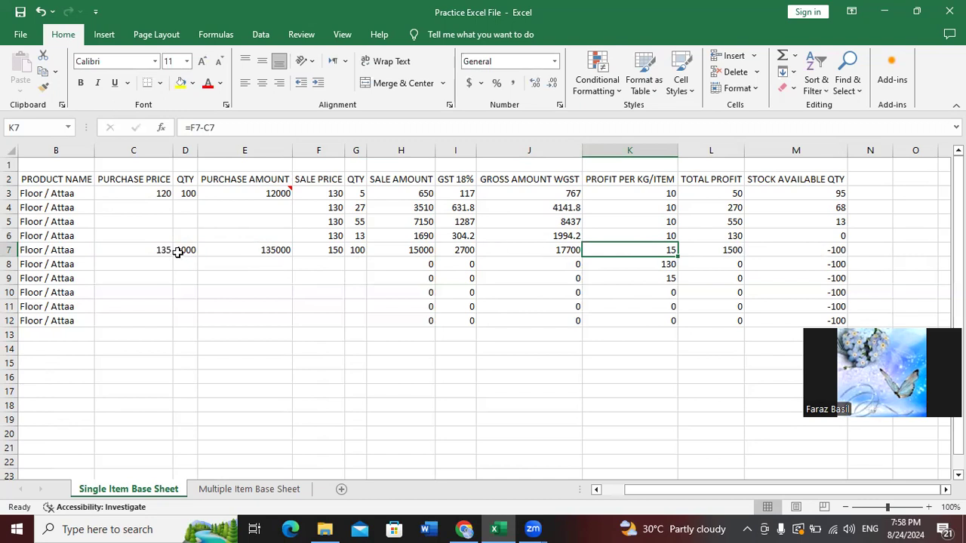
click(823, 255)
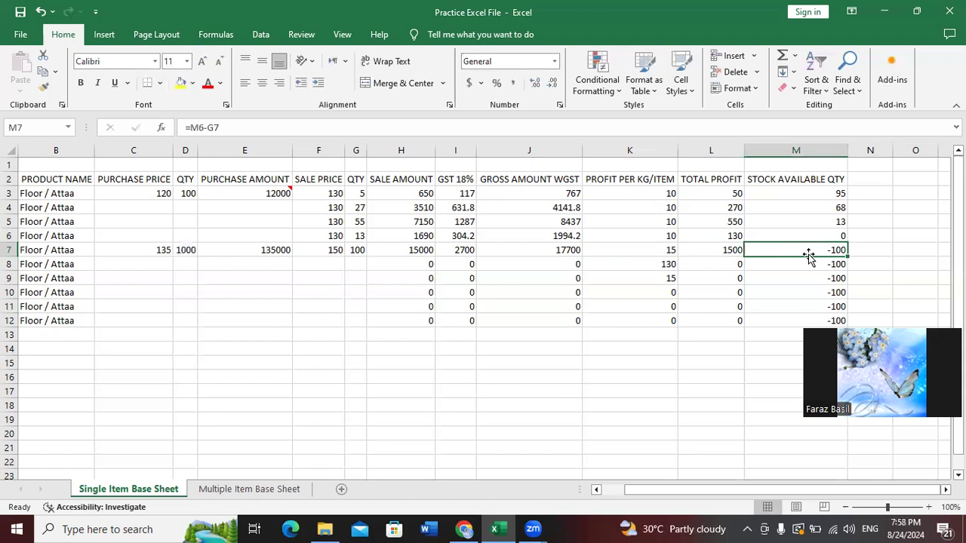
Enter =D7-G7 in M7 for stock available 900, then switch to the Multiple Item Base Sheet
text(=)
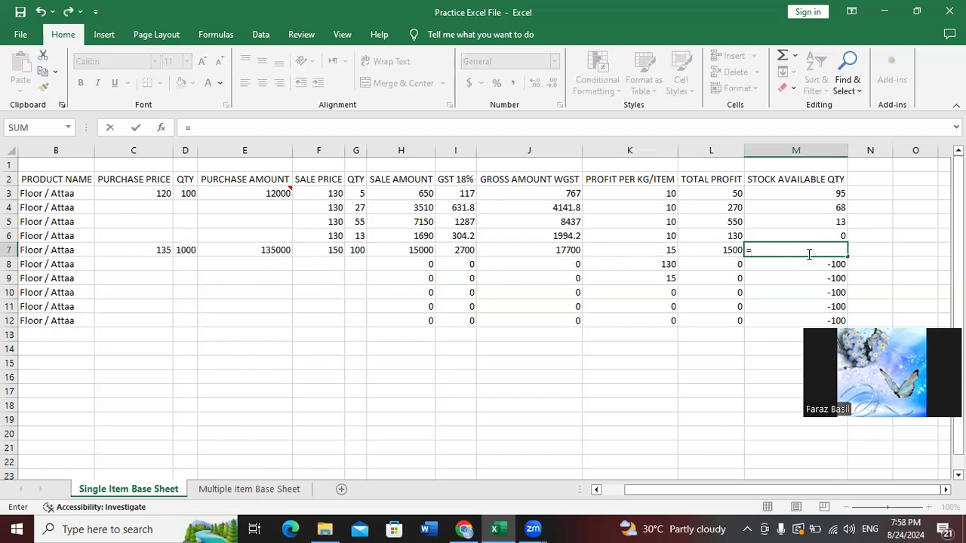
key(Left)
key(Left)
key(Left)
key(Left)
key(Left)
key(Left)
key(Left)
key(Left)
key(Left)
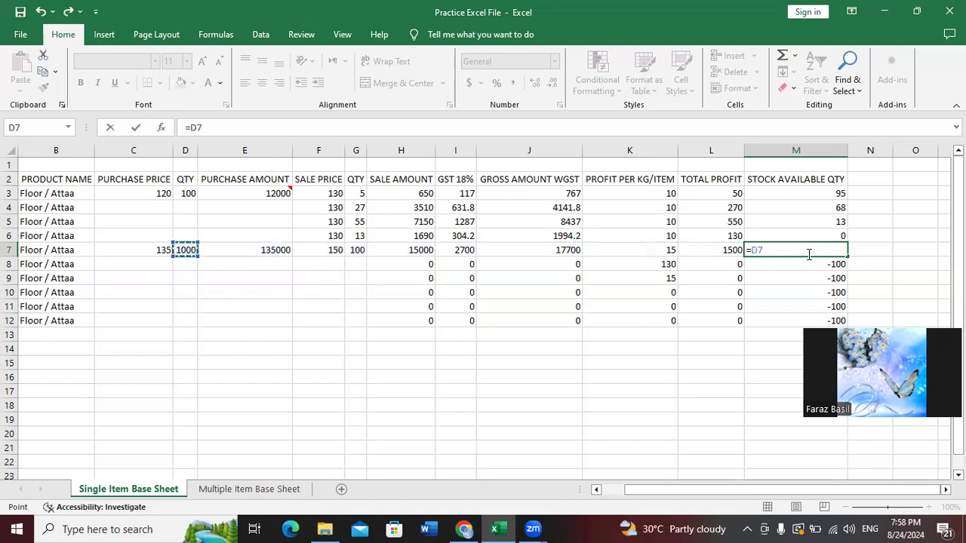
text(-)
key(Left)
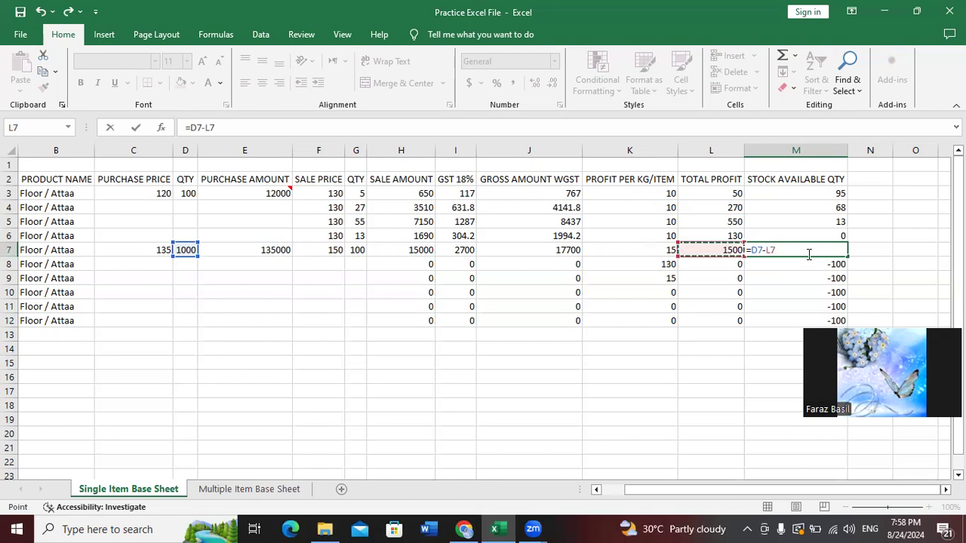
key(Left)
key(Left)
key(Left)
key(Left)
key(Left)
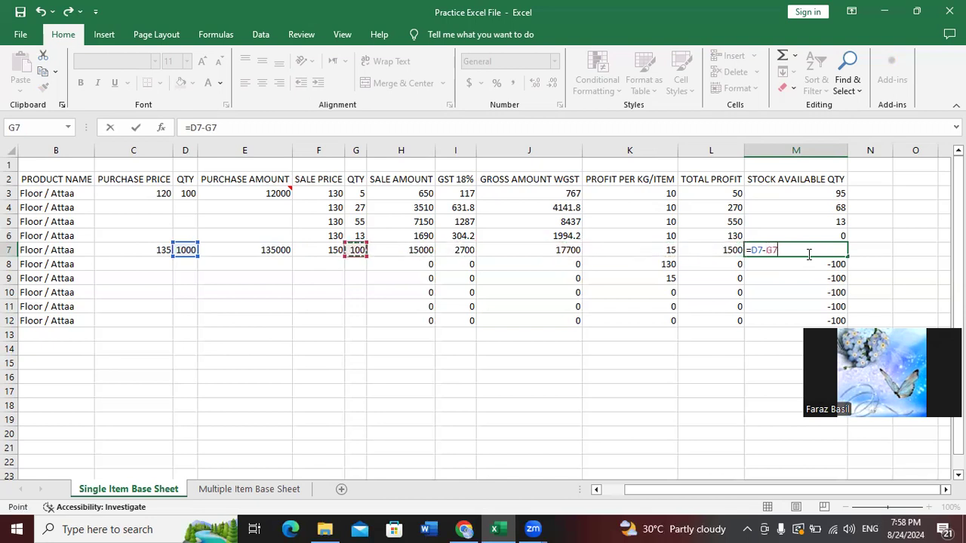
key(Left)
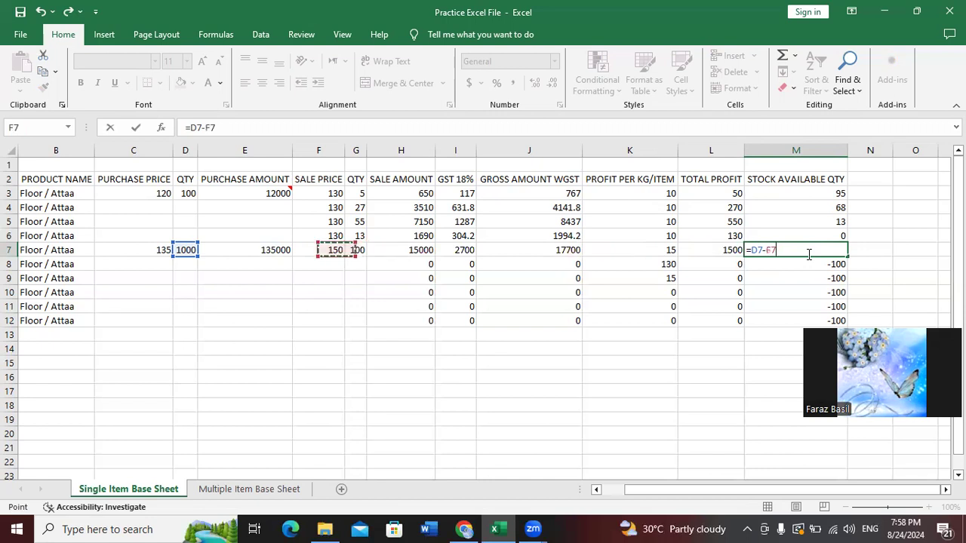
key(Right)
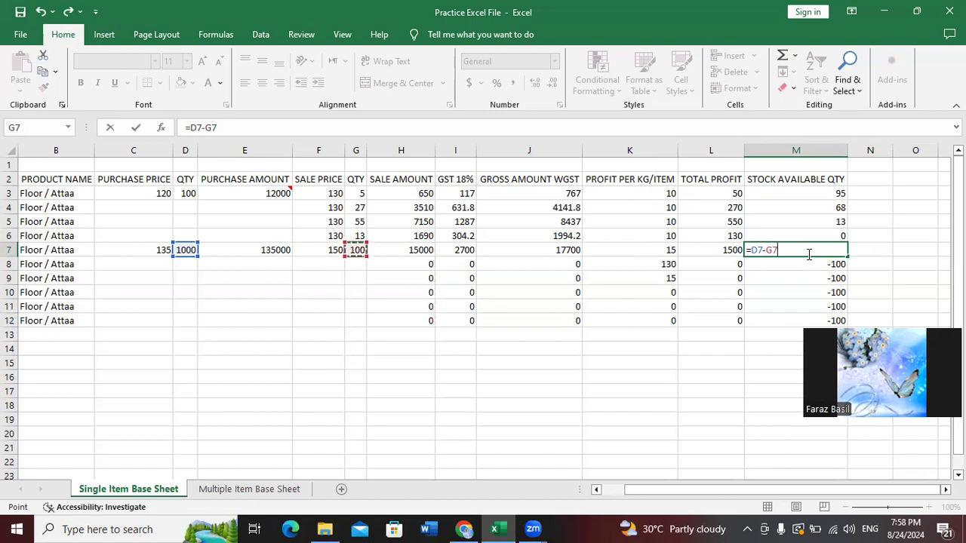
key(Return)
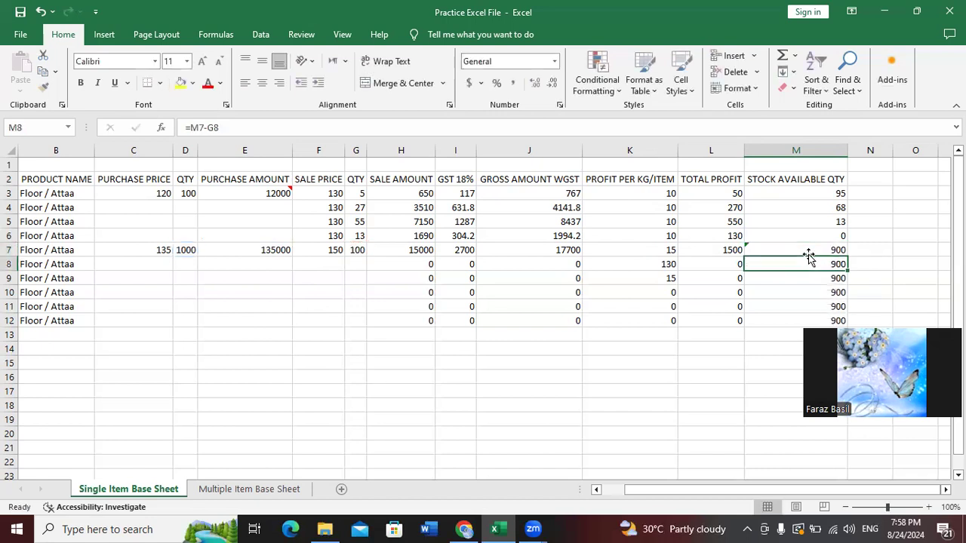
click(808, 252)
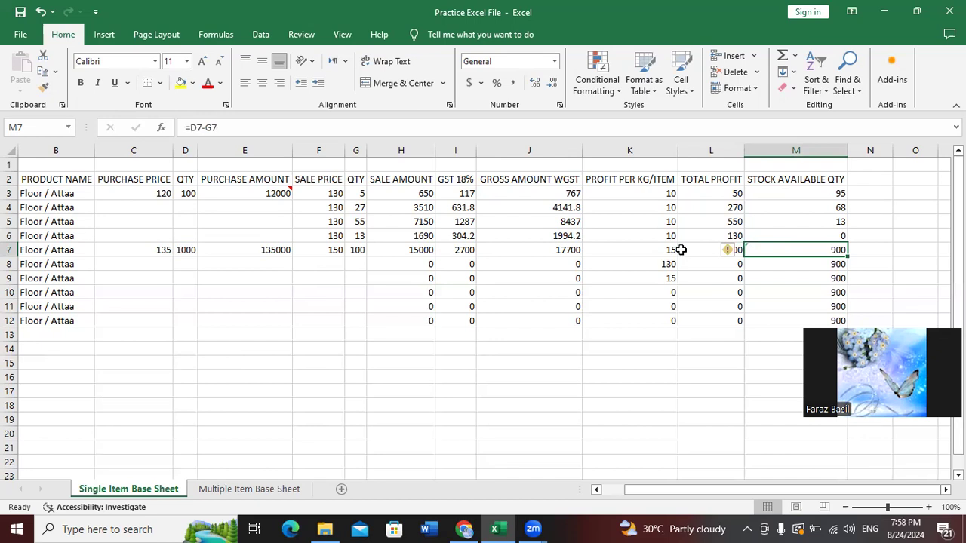
click(262, 490)
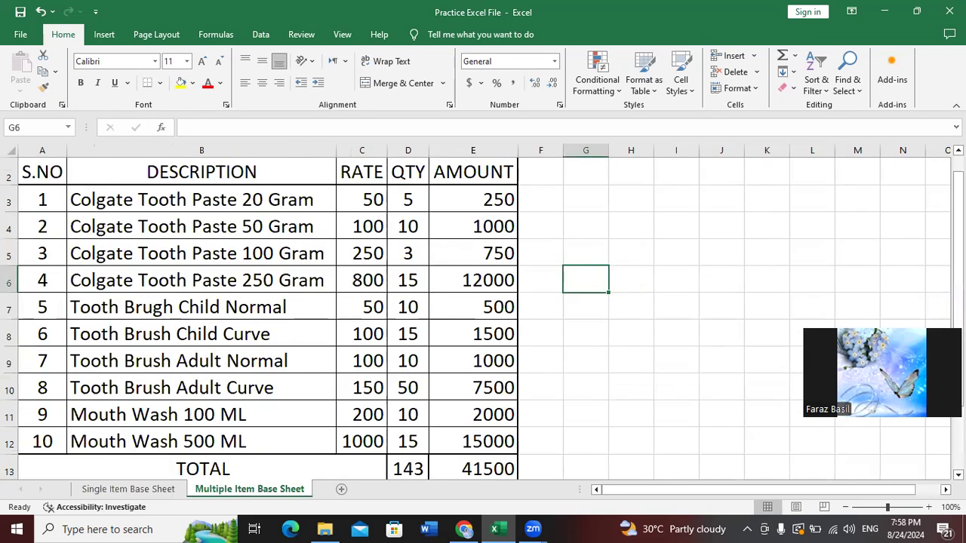
Merge cells I1 to M1 with Merge & Center and middle-align them
scroll(838, 280, down, 1)
scroll(837, 279, up, 1)
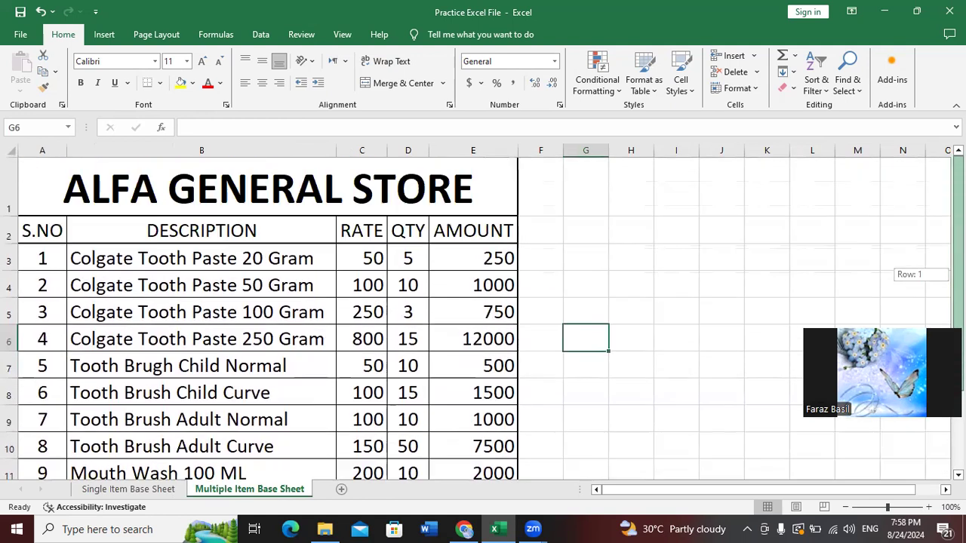
click(60, 257)
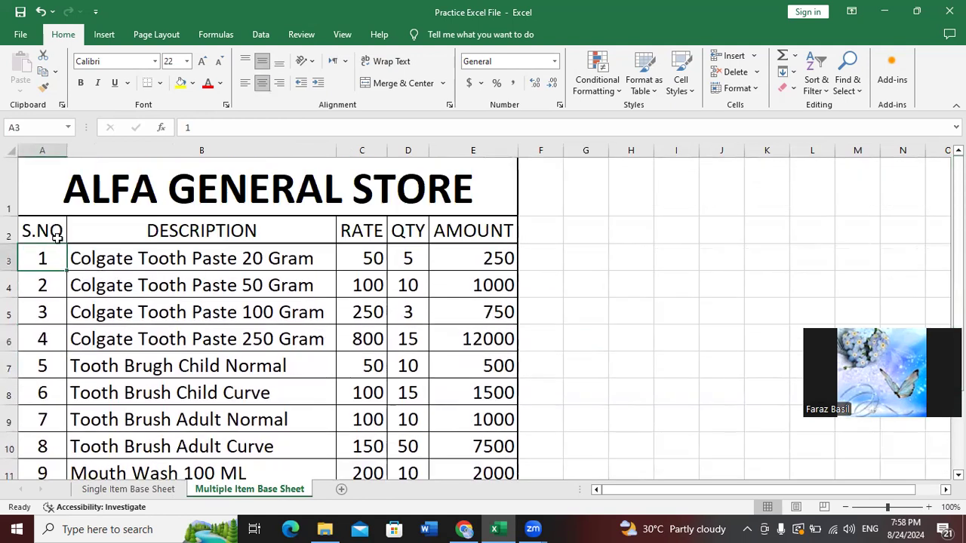
click(151, 183)
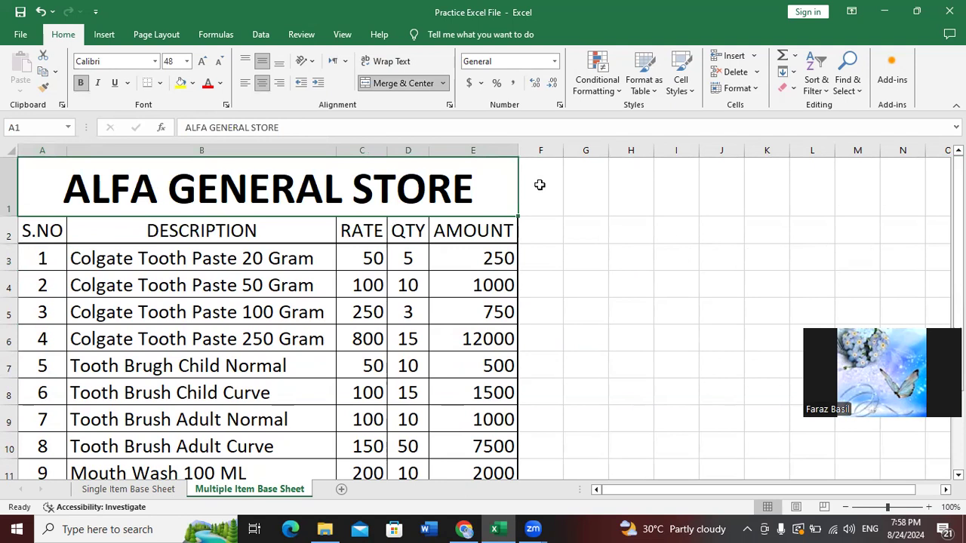
drag(697, 194, 860, 193)
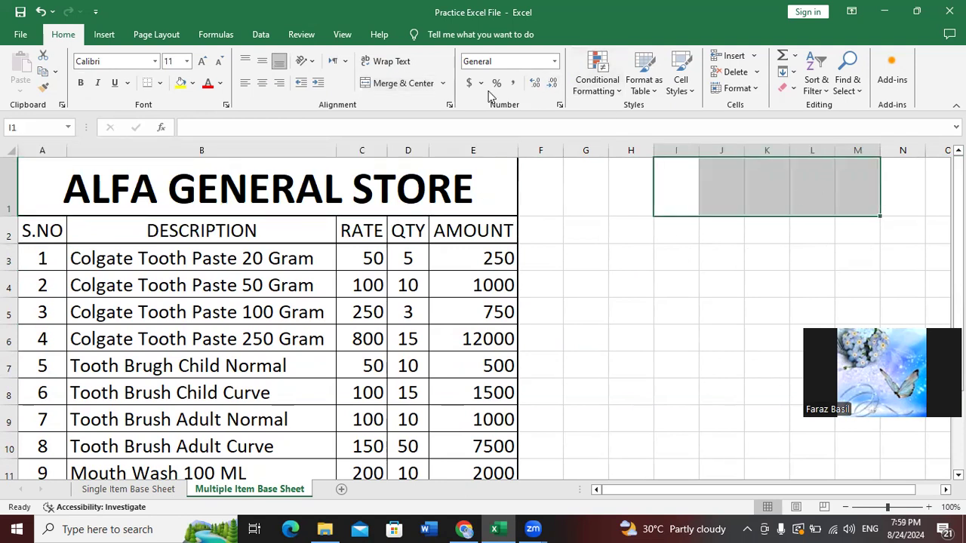
click(404, 84)
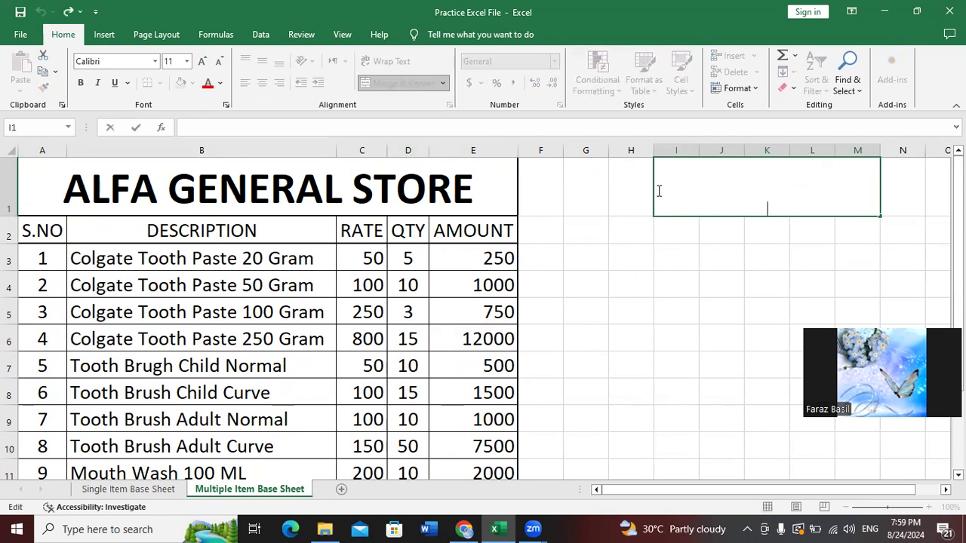
click(740, 264)
click(668, 181)
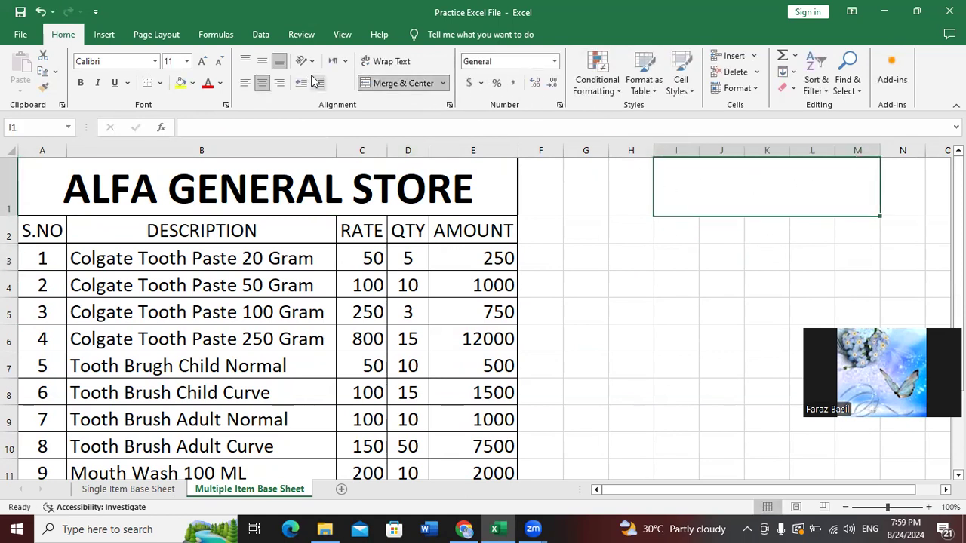
click(262, 61)
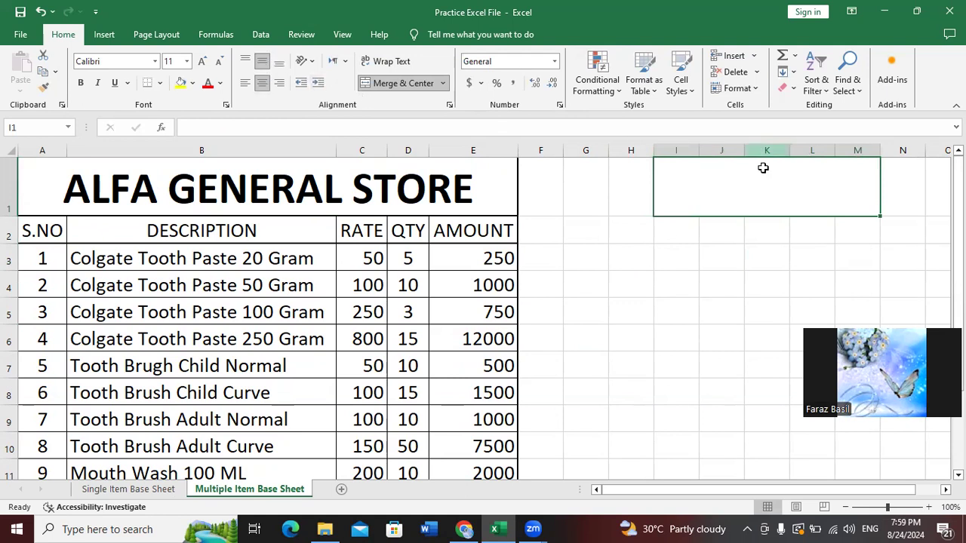
Type practice text into the merged cell, then erase it, leaving it empty
text(jaskldjf aklsjdfkl ajsdkl fl)
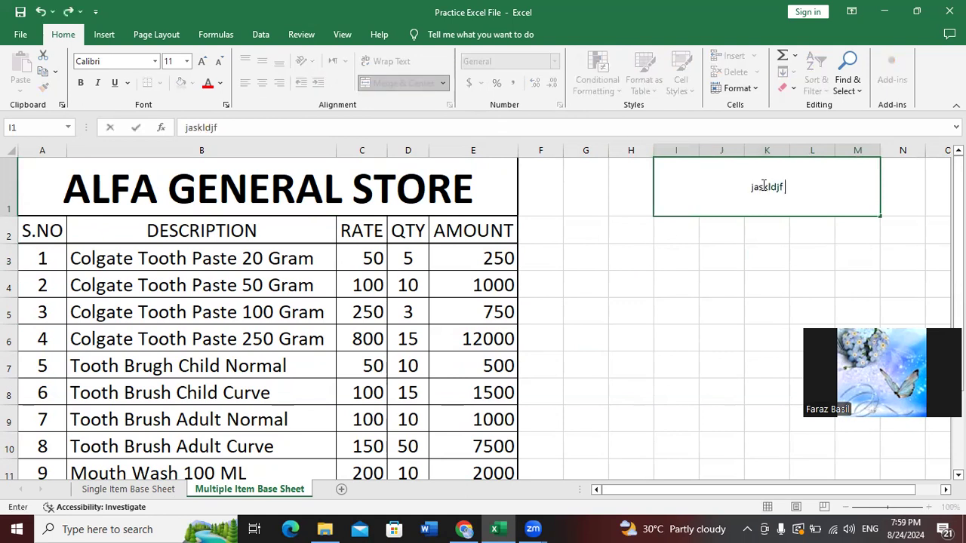
key(BackSpace)
key(BackSpace)
key(BackSpace)
key(BackSpace)
key(BackSpace)
key(BackSpace)
key(BackSpace)
key(BackSpace)
key(BackSpace)
key(BackSpace)
key(BackSpace)
key(BackSpace)
key(BackSpace)
key(BackSpace)
key(BackSpace)
key(BackSpace)
key(BackSpace)
key(BackSpace)
key(BackSpace)
key(BackSpace)
key(BackSpace)
key(BackSpace)
key(BackSpace)
key(Escape)
key(Down)
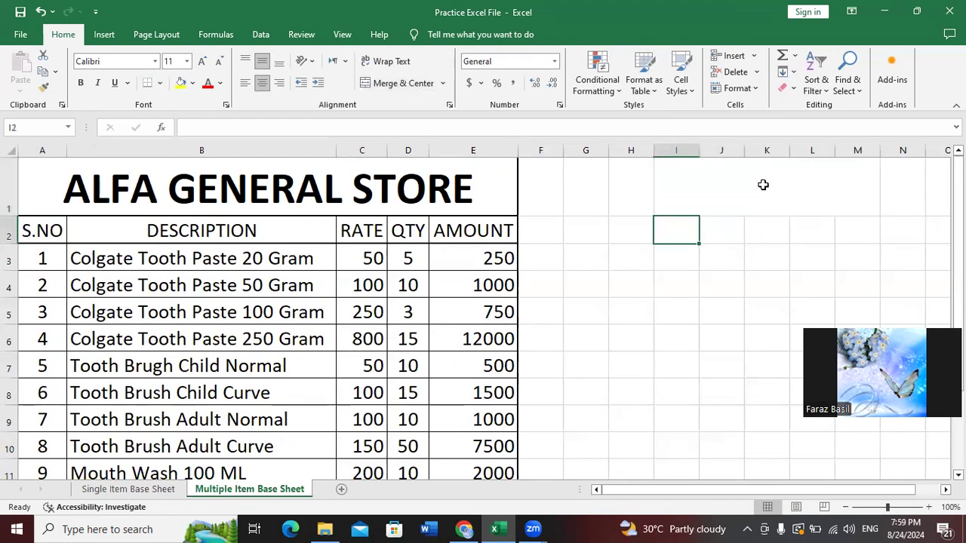
click(761, 183)
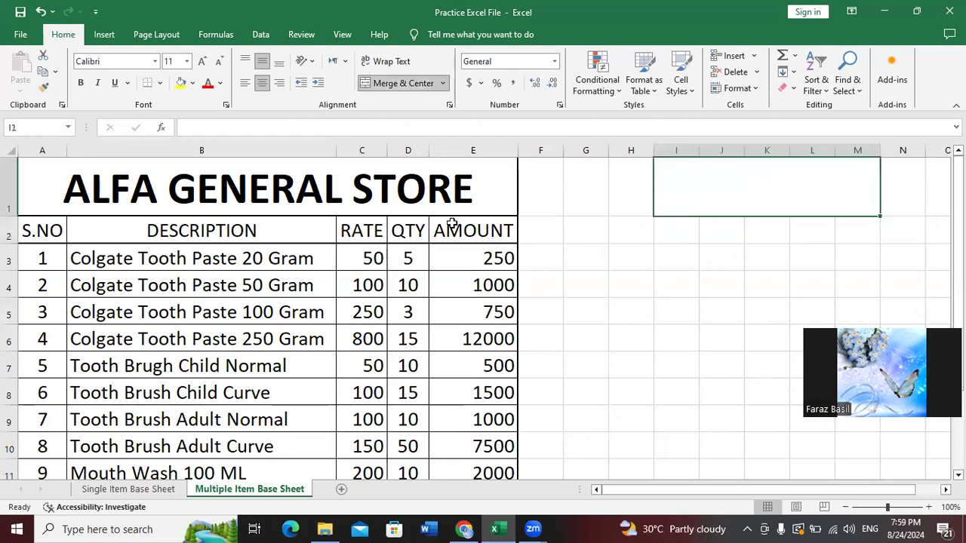
click(202, 190)
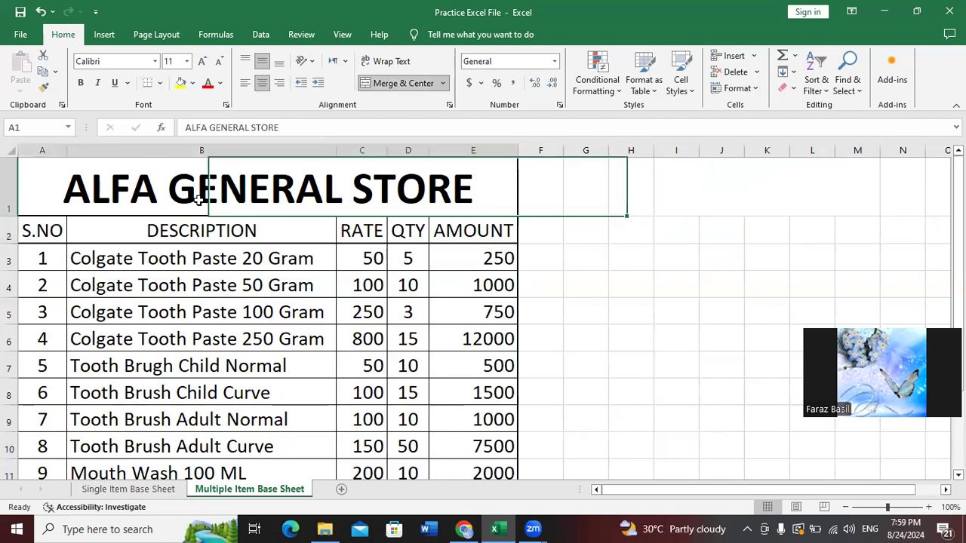
click(42, 234)
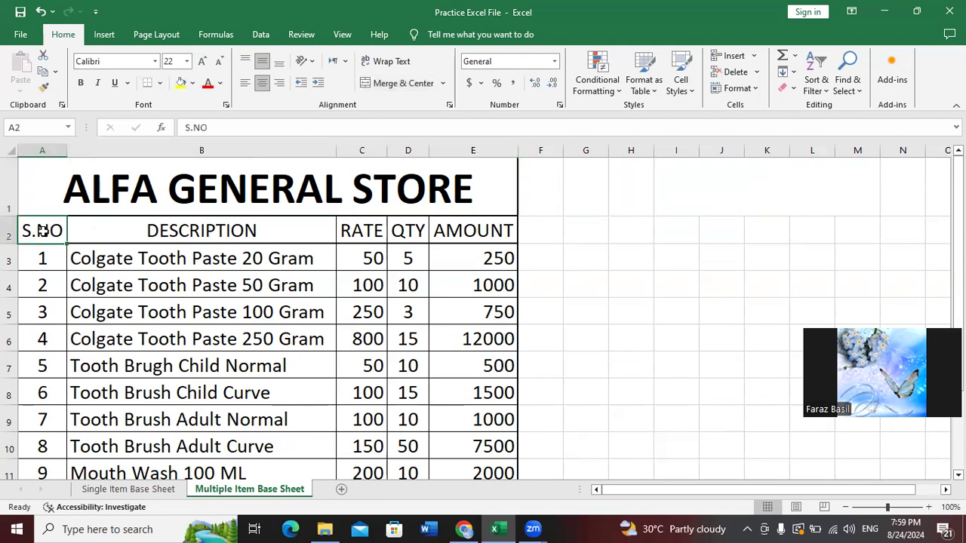
click(195, 236)
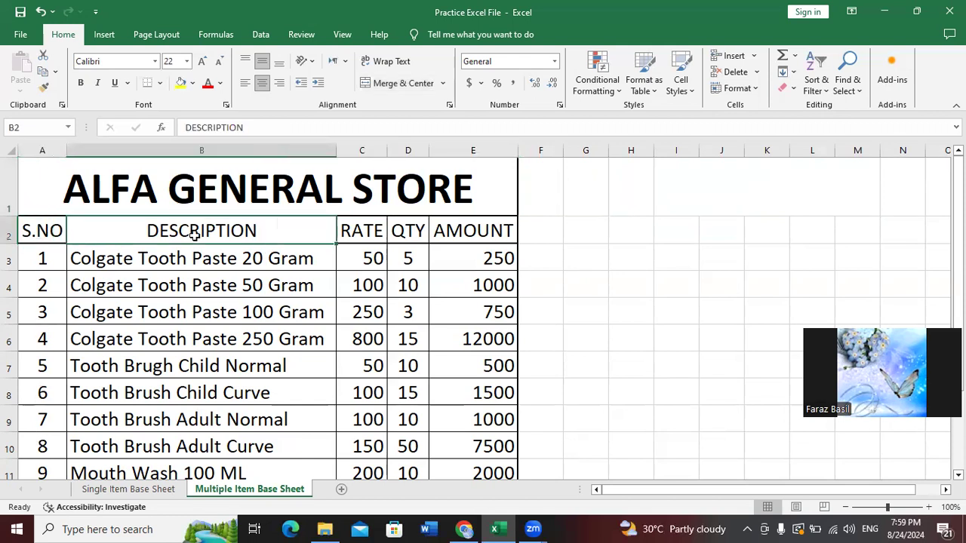
click(369, 224)
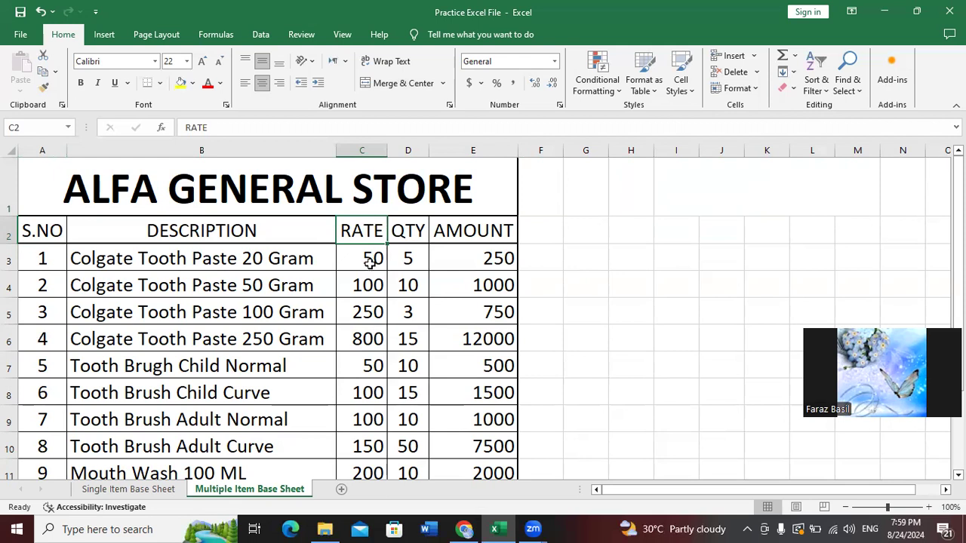
click(415, 226)
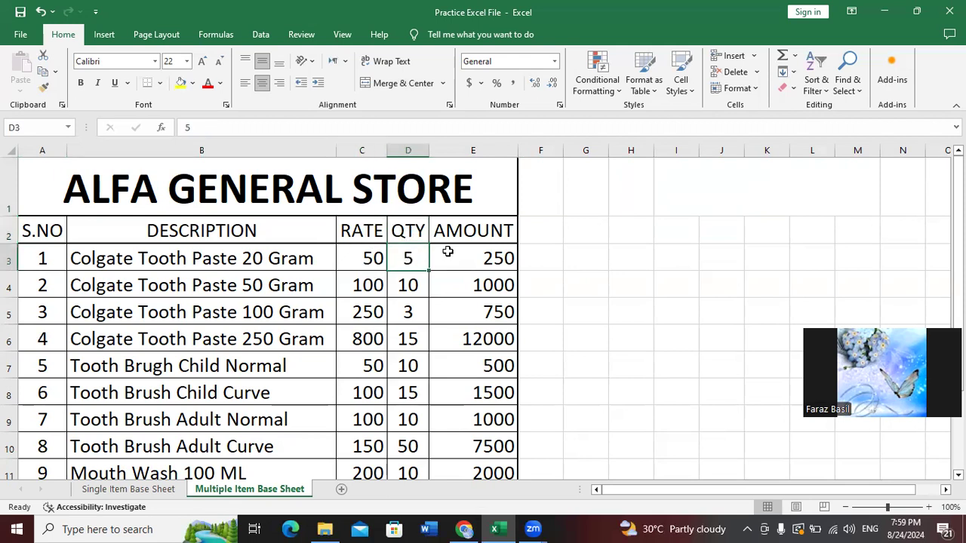
click(489, 230)
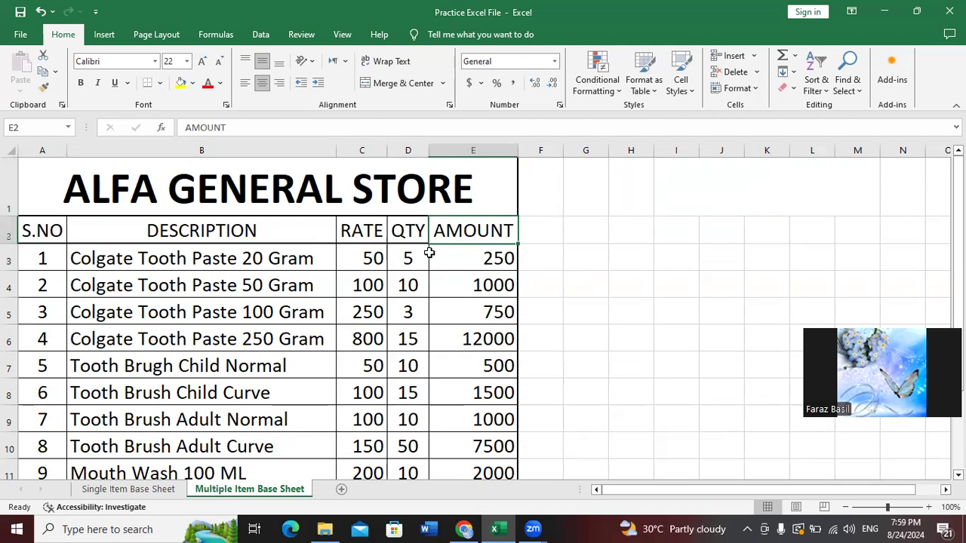
click(364, 266)
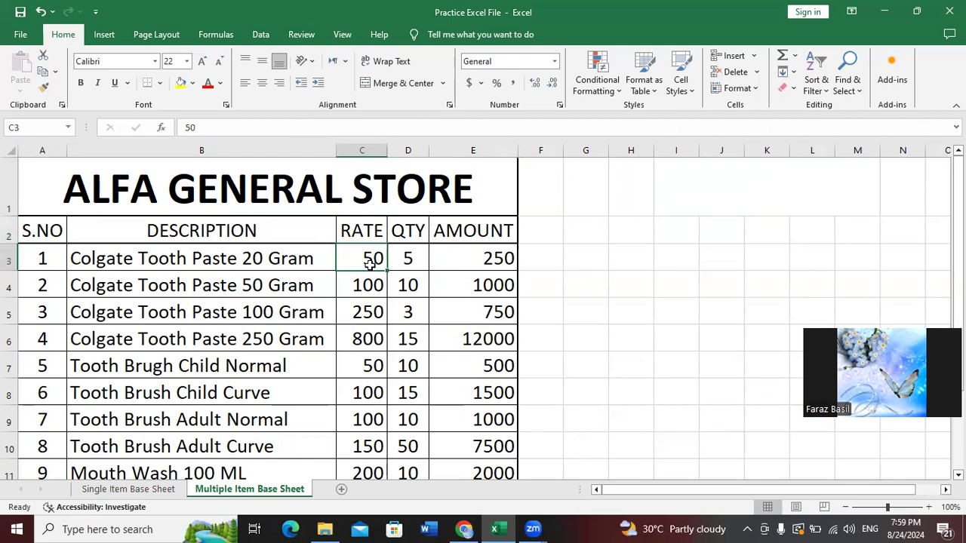
click(412, 258)
click(381, 259)
click(400, 258)
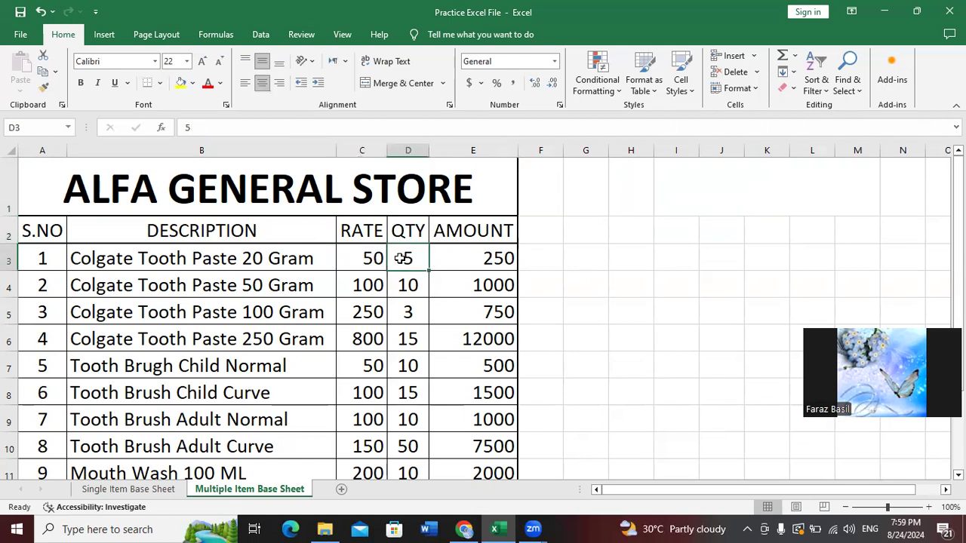
click(500, 254)
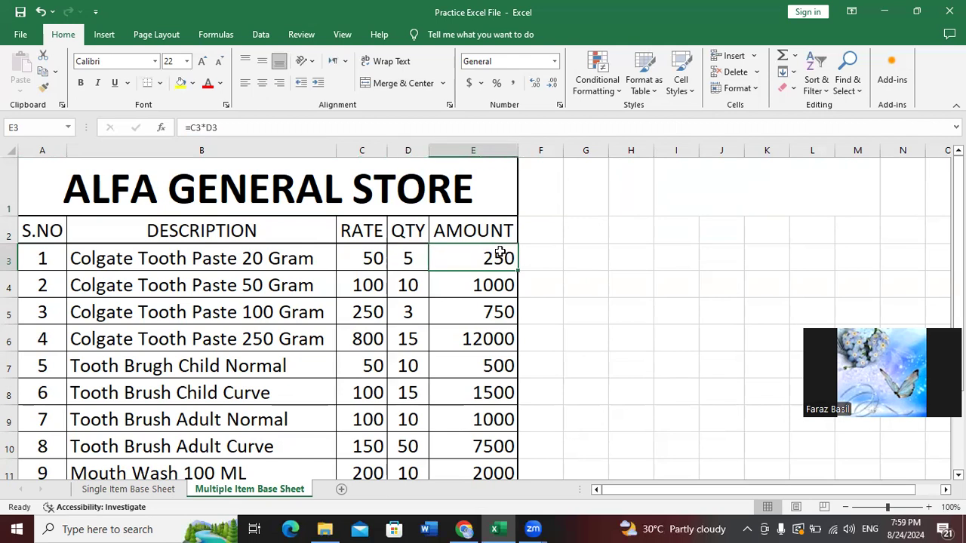
click(256, 290)
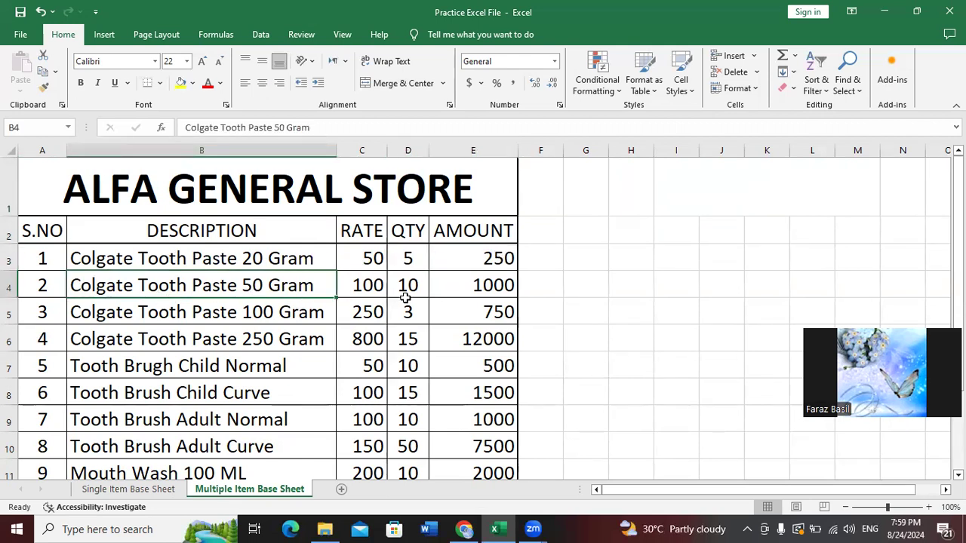
scroll(483, 317, down, 1)
scroll(483, 317, up, 1)
click(675, 360)
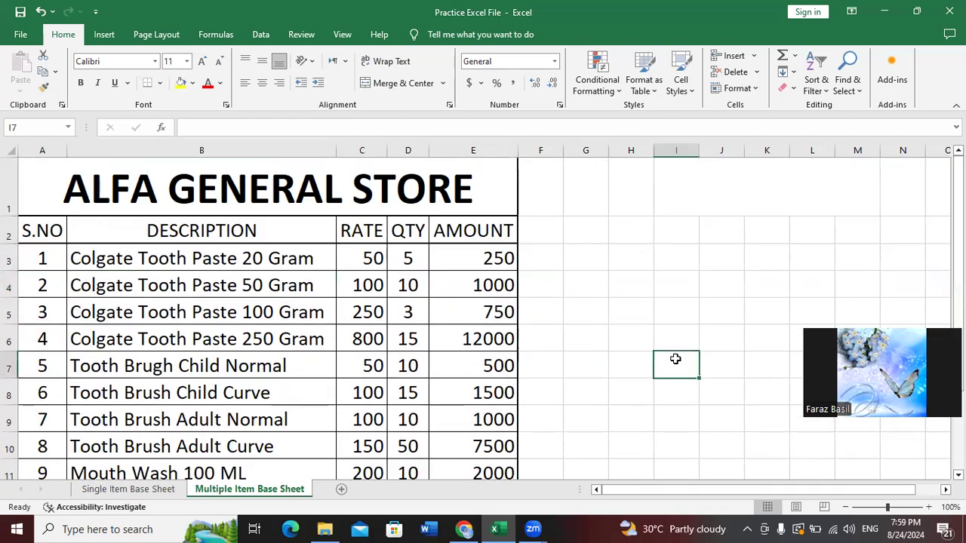
click(682, 334)
click(682, 364)
click(686, 382)
click(686, 333)
click(682, 373)
Add a new blank worksheet and move to cell A2 to start the headings
click(342, 489)
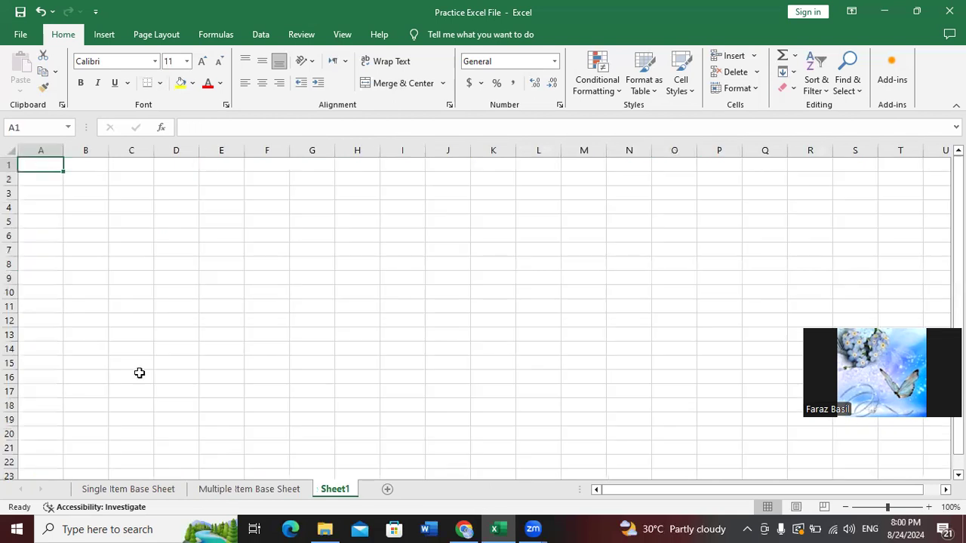
click(49, 181)
click(55, 167)
key(shift+Right)
key(shift+Right)
key(shift+Right)
key(shift+Right)
key(shift+Right)
key(shift+Right)
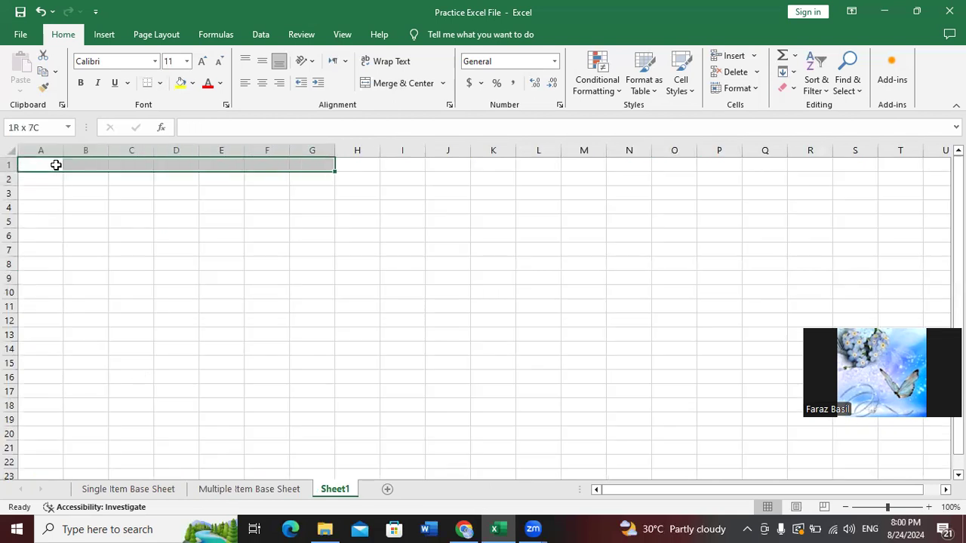
key(Down)
key(Down)
key(Up)
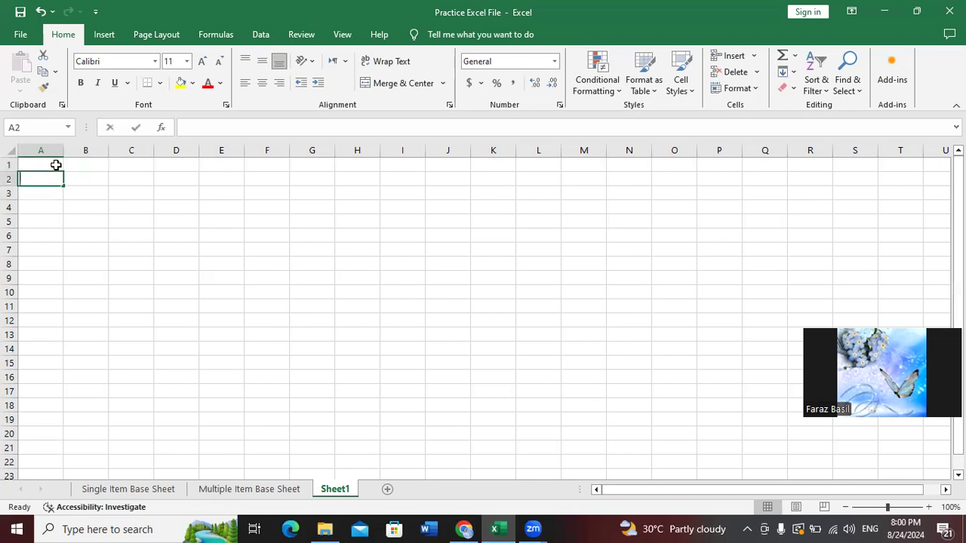
Enter the headings S.NO, PAPER, OBTAIN MARKS and TOTAL MARKS across A2:D2
text(S.NO)
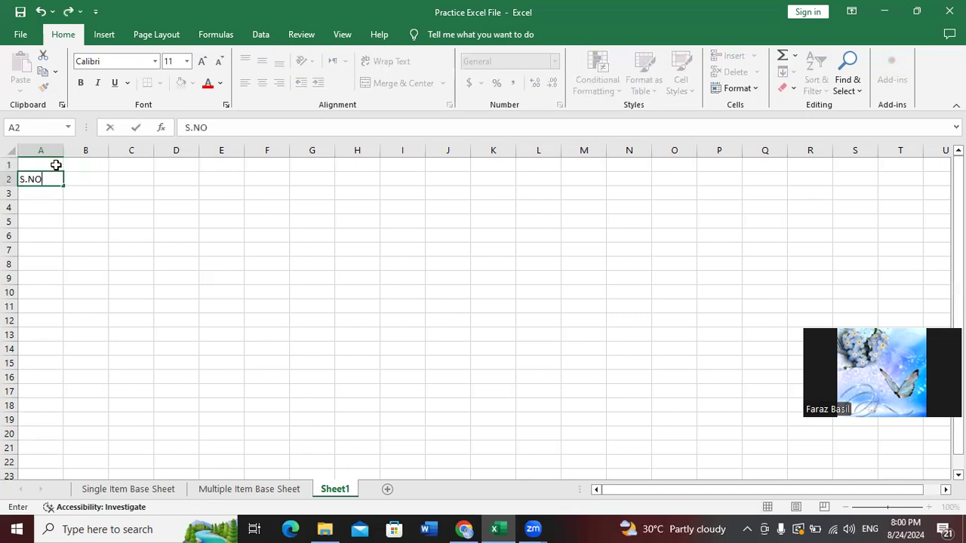
key(Tab)
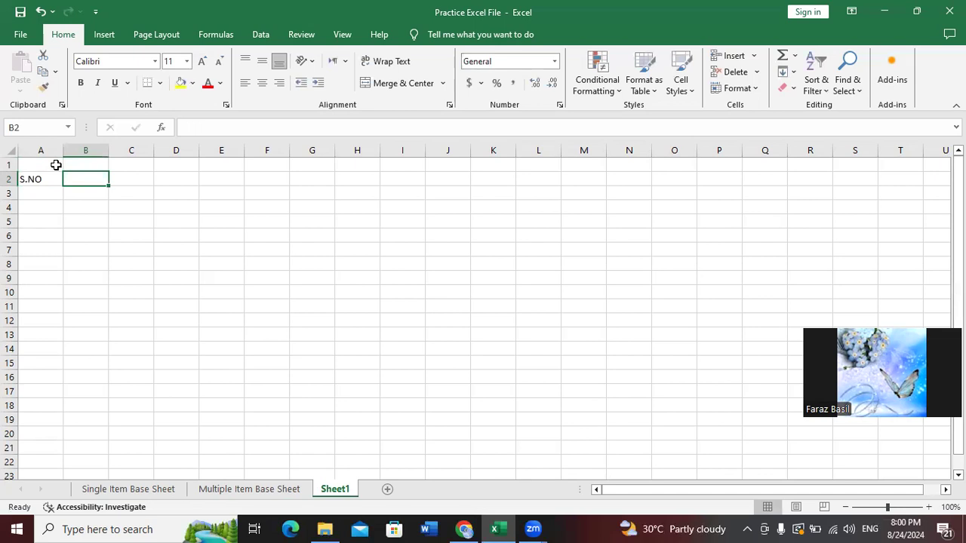
text(PAPER)
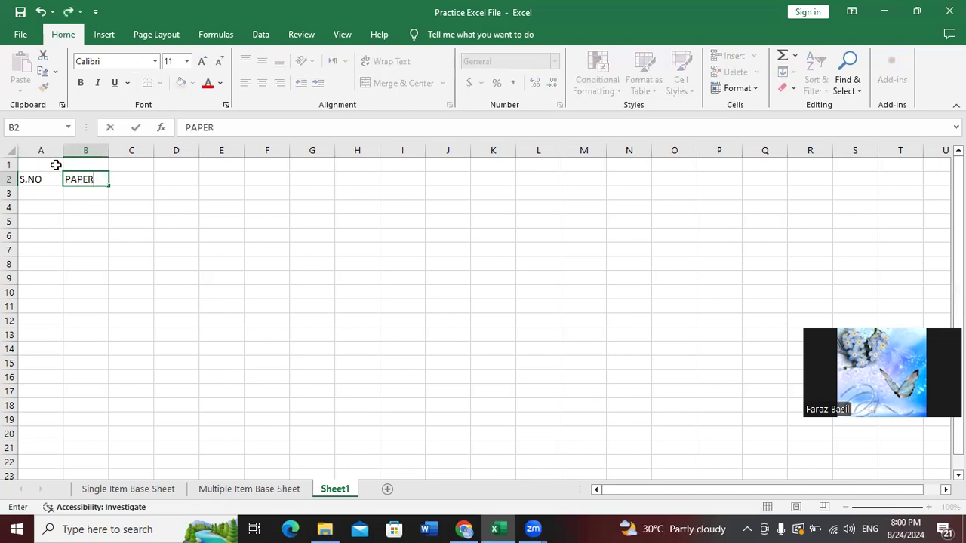
key(Tab)
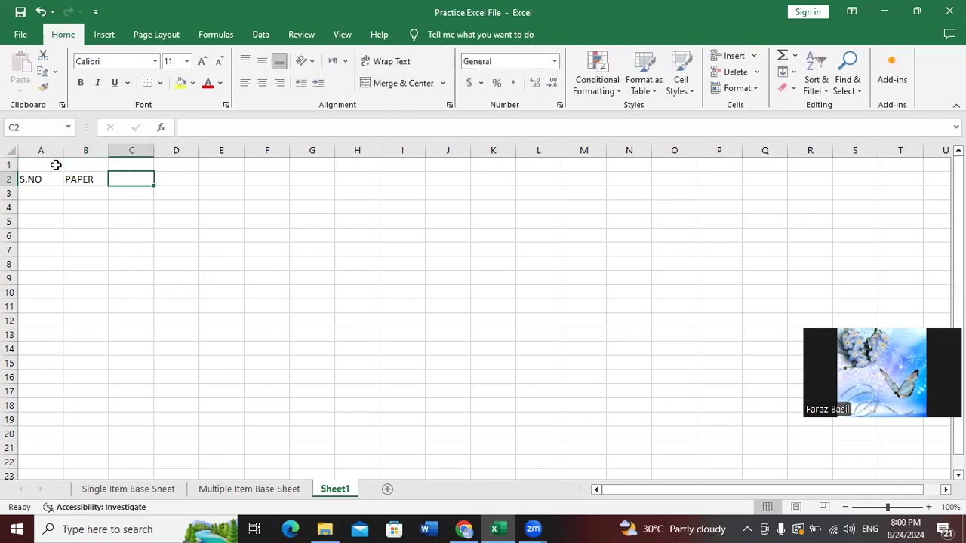
text(OBTAIN MARKS)
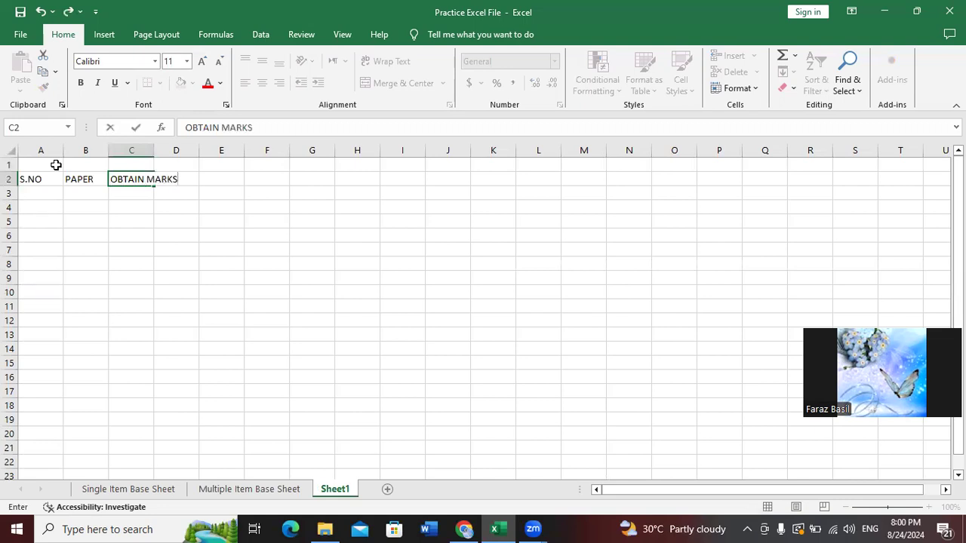
key(Tab)
text(TOTAL MARKS)
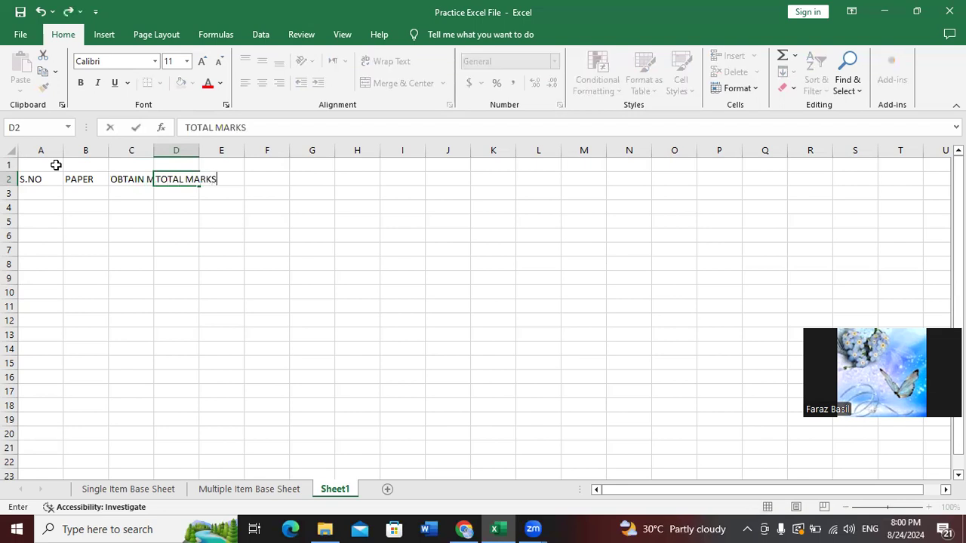
key(Tab)
Add PERCENTAGE and GRADE headings in E2:F2, then AutoFit all column widths
text(PERCENTA)
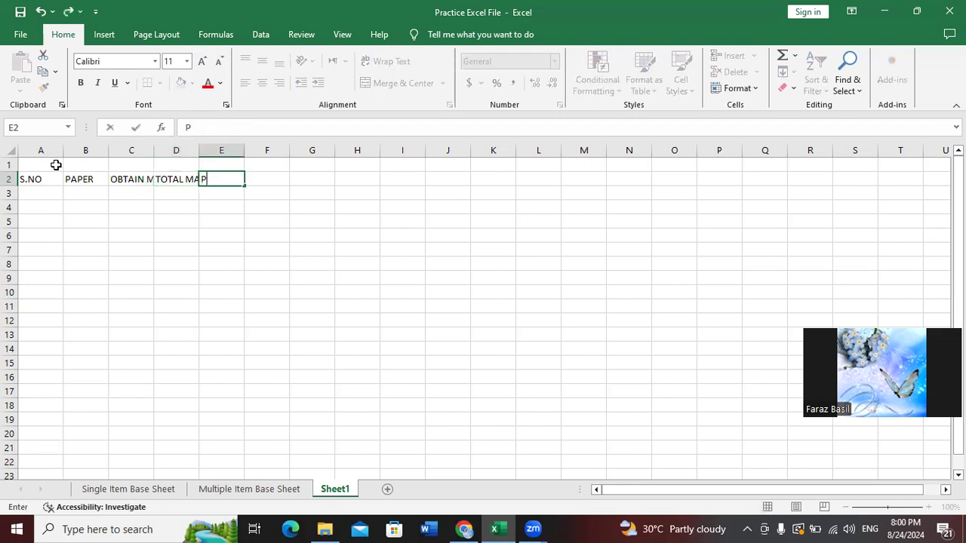
key(Tab)
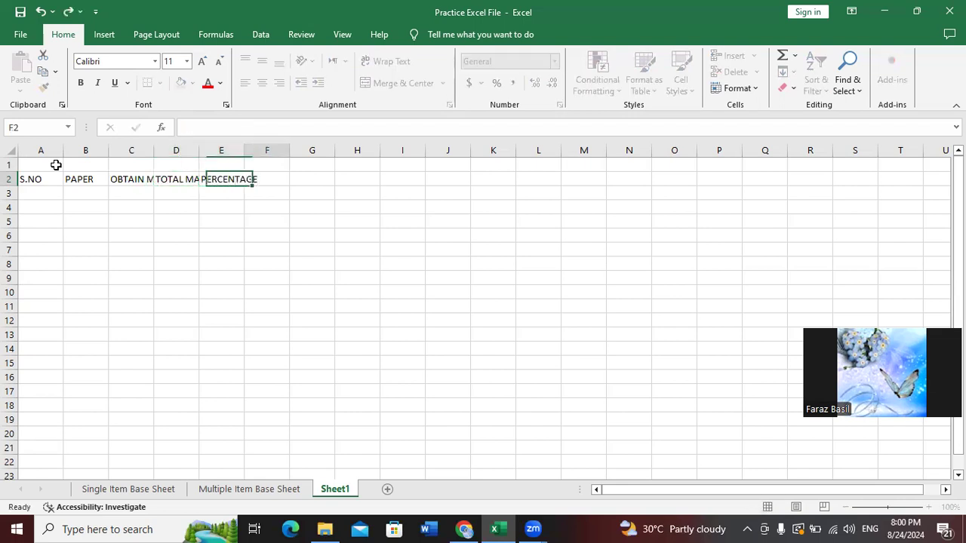
key(Down)
key(Left)
key(Left)
key(Left)
key(Left)
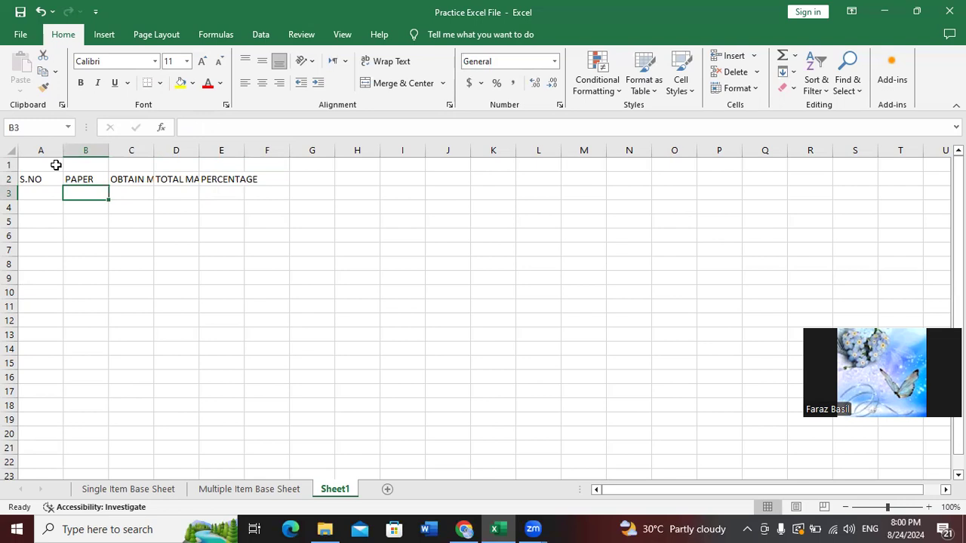
key(Up)
key(Right)
key(Right)
key(Right)
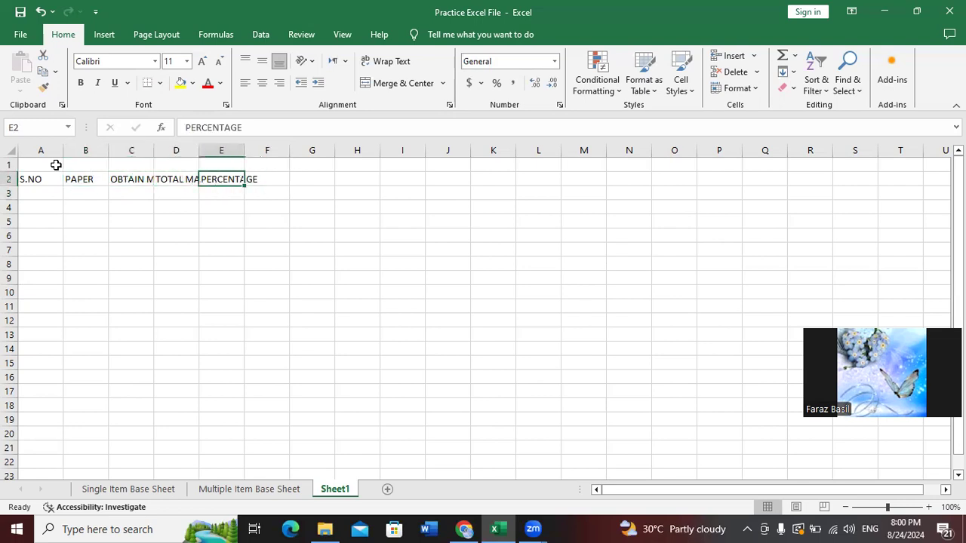
key(Right)
key(Left)
key(Right)
key(Left)
key(Right)
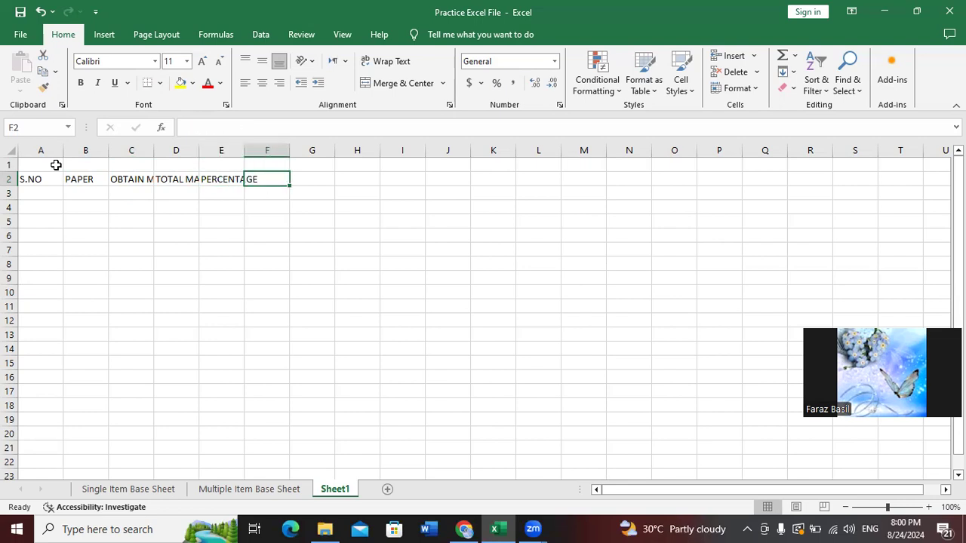
text(GRADE)
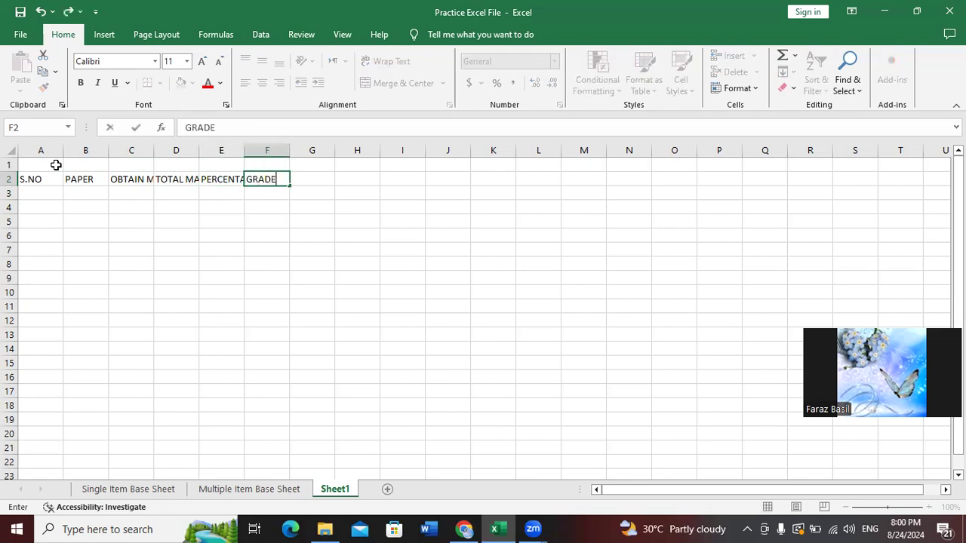
key(Return)
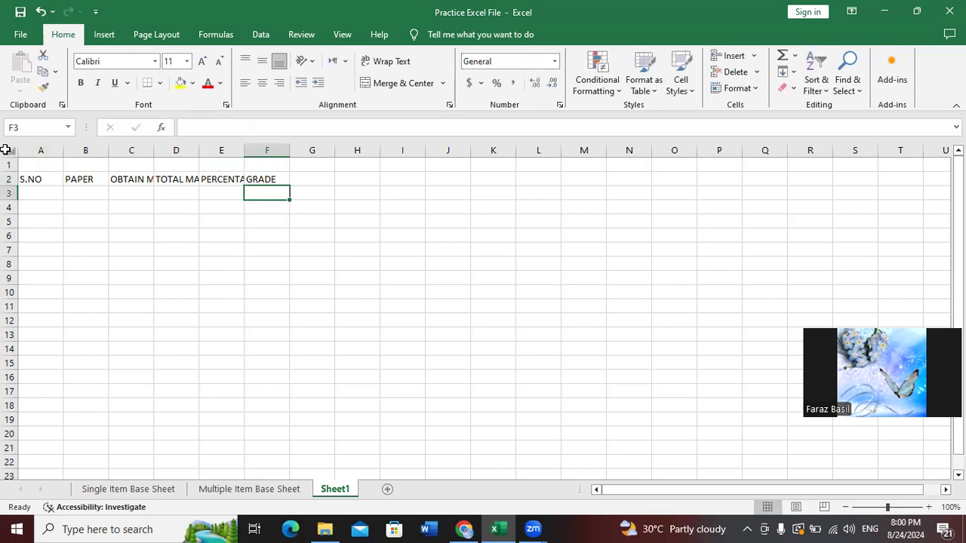
click(6, 149)
double_click(64, 150)
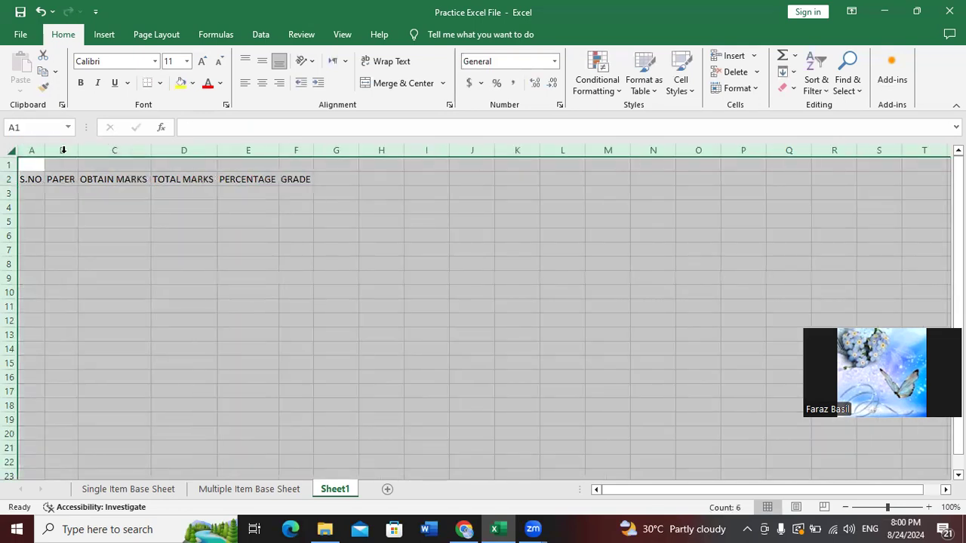
Enter serial numbers 1 and 2 in A3:A4 and fill the series down to 10 in A12
click(56, 231)
click(38, 192)
key(Return)
text(3)
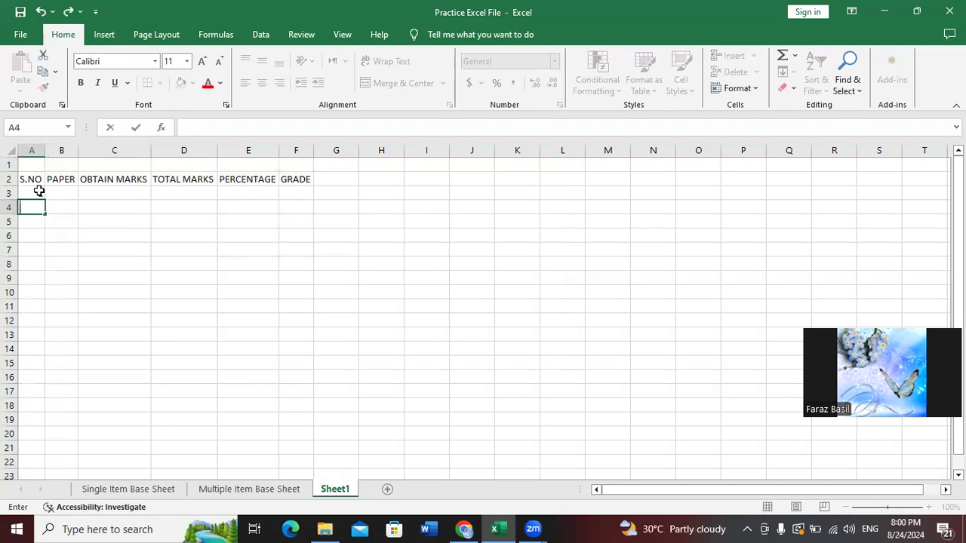
text(2)
key(Return)
click(39, 191)
key(shift+Down)
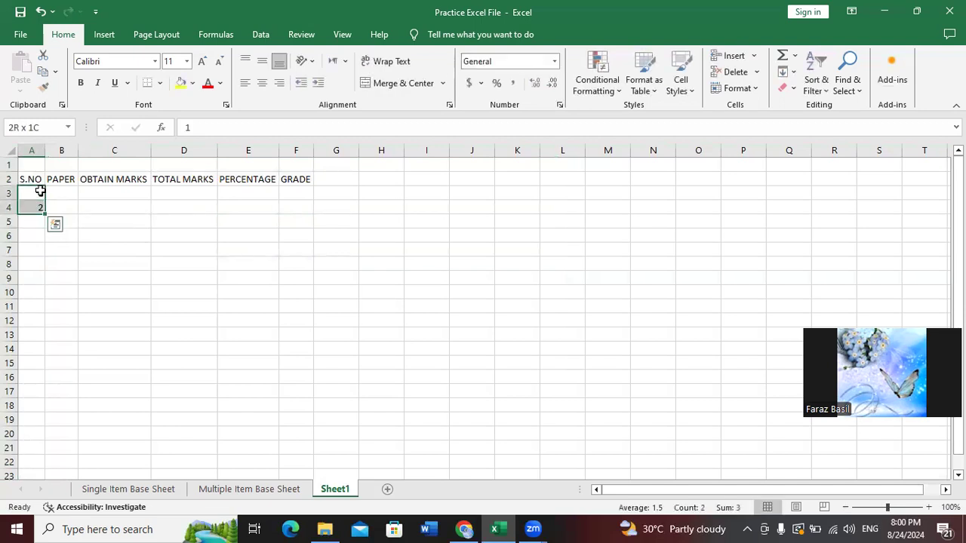
drag(45, 215, 48, 321)
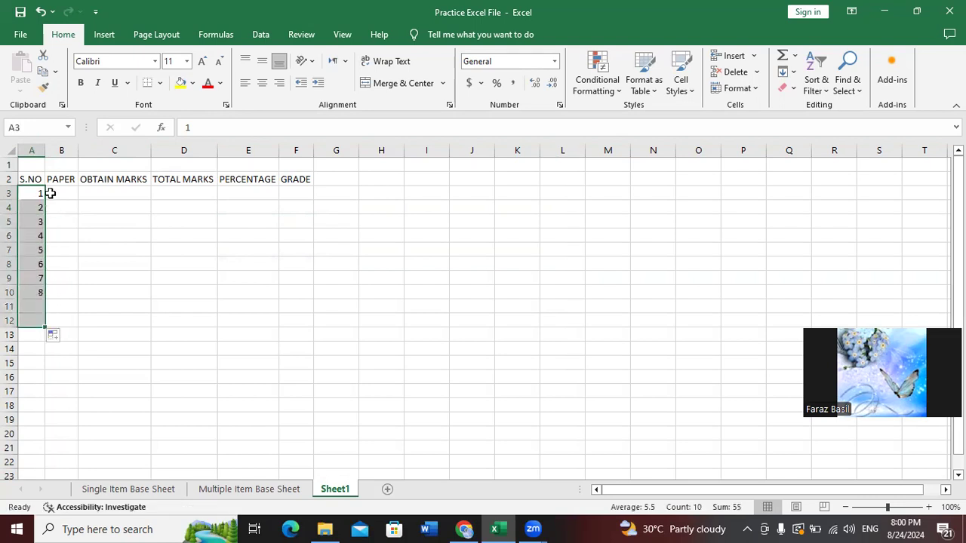
click(30, 194)
Centre-align the serial numbers in column A
click(9, 179)
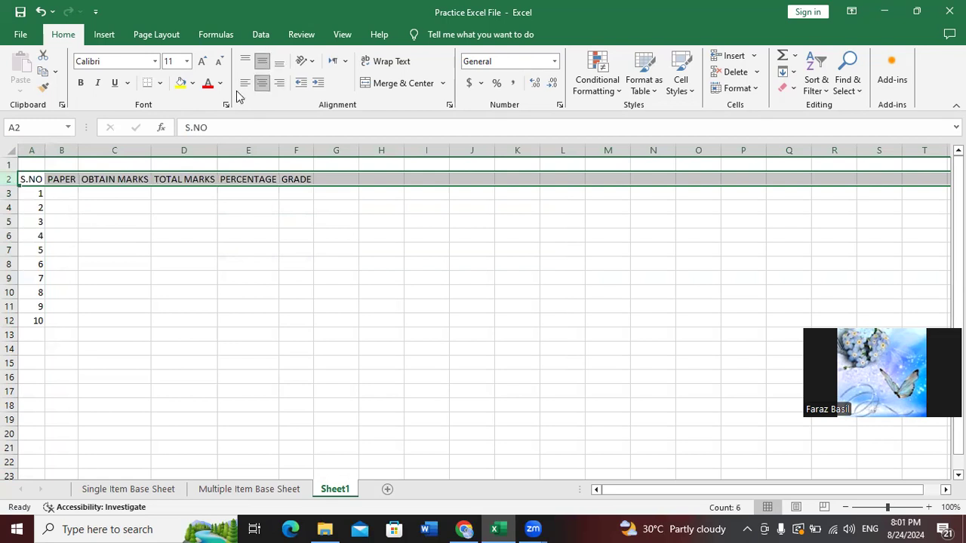
click(67, 221)
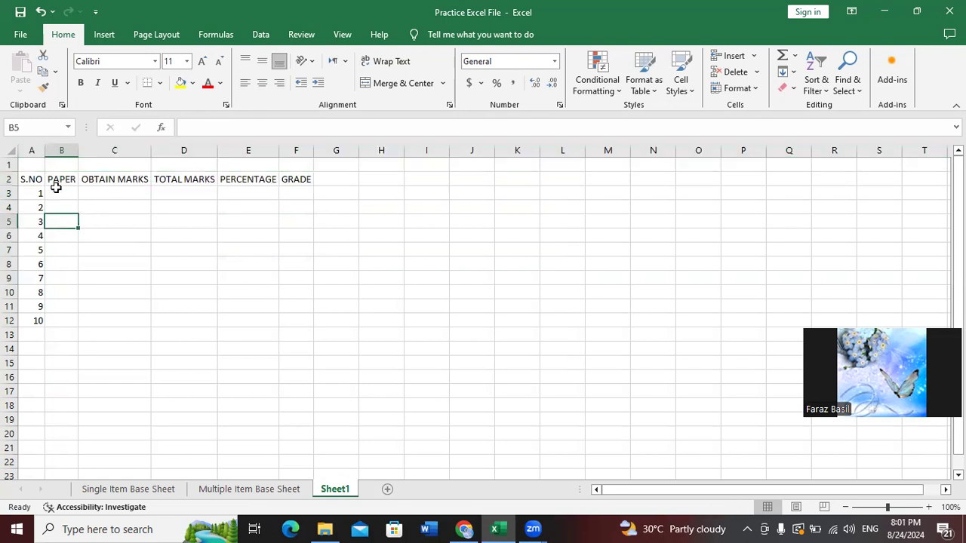
click(32, 150)
click(262, 83)
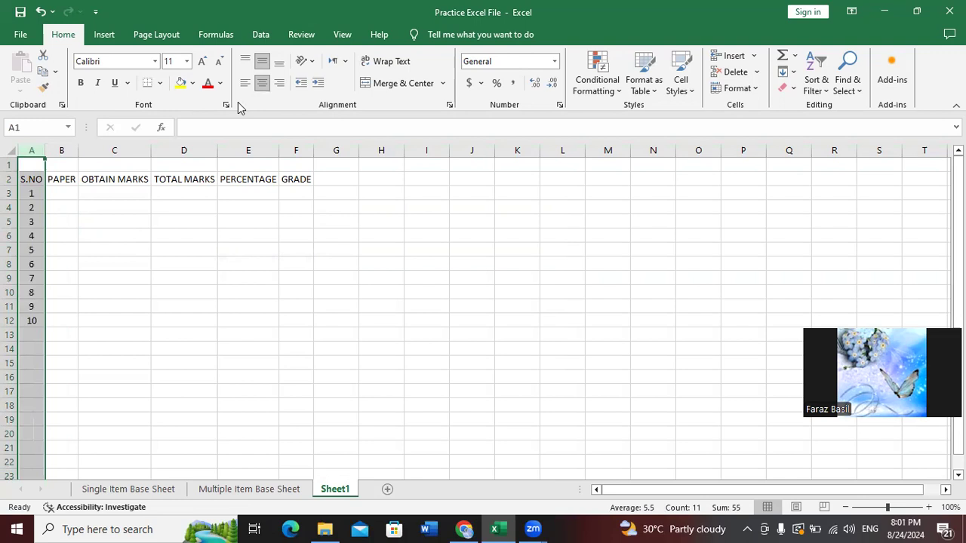
click(118, 235)
click(65, 193)
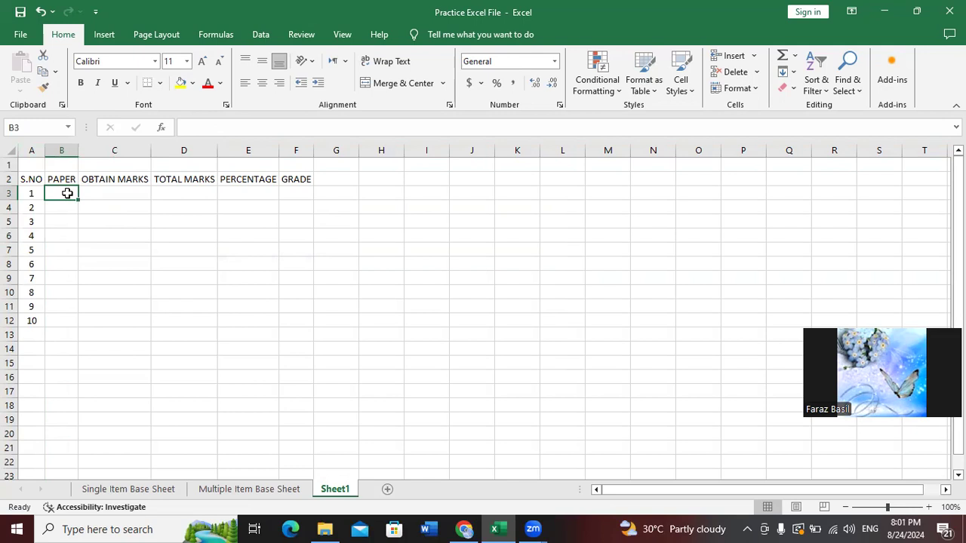
List the papers URDU, ENGLISH, ISLAMIYAT, SINDHI and DRAWING in B3:B7
text(urd)
key(BackSpace)
key(BackSpace)
key(BackSpace)
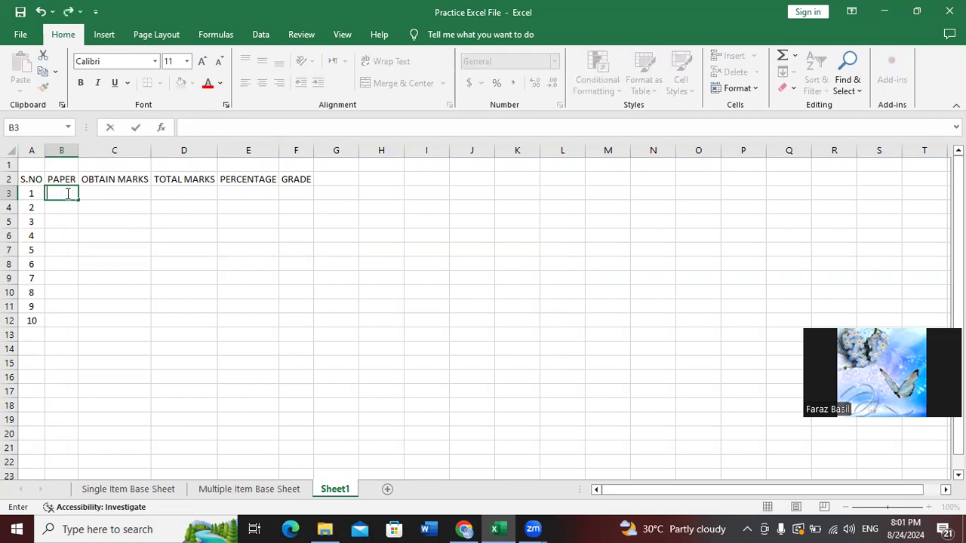
text(URDU)
key(Return)
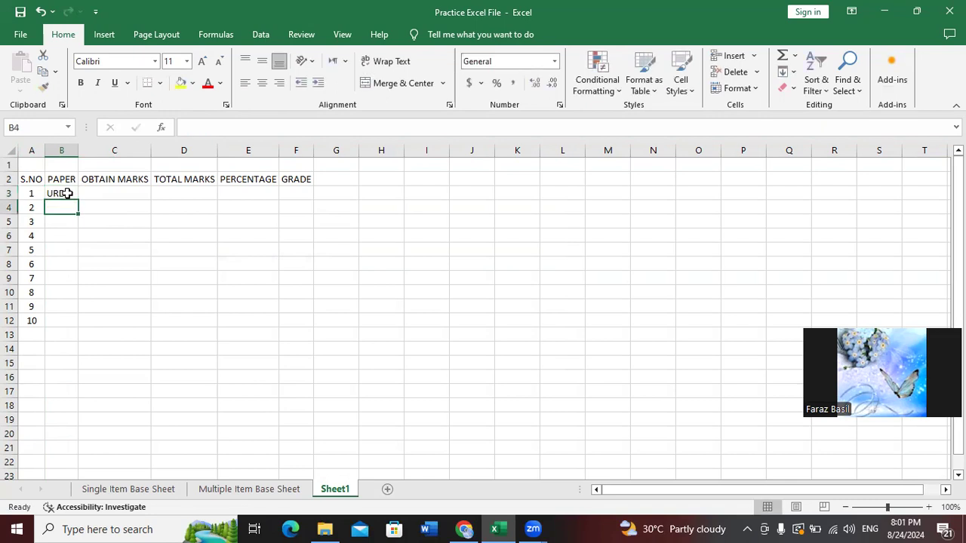
text(ENGLISH)
key(Return)
text(ISLAMIYAT)
key(Return)
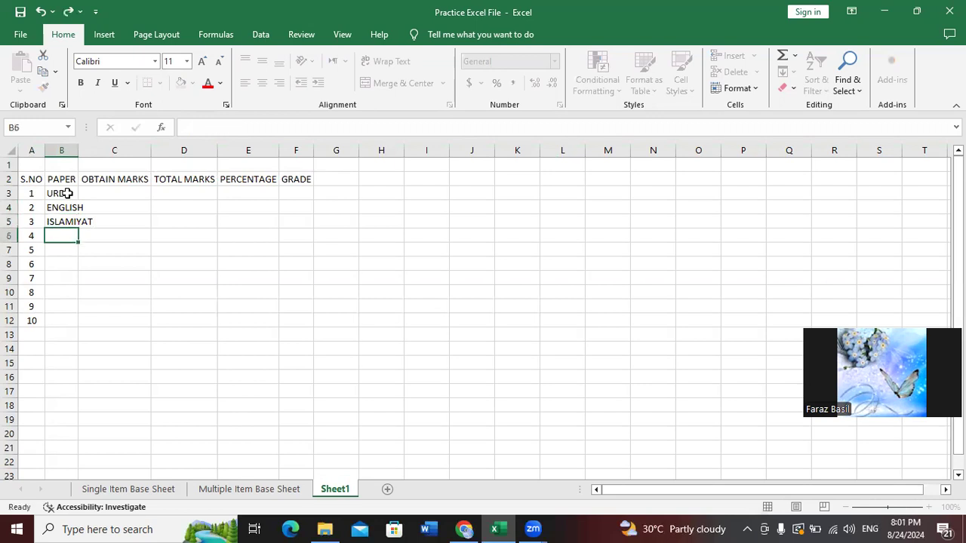
text(SINDHI)
key(Return)
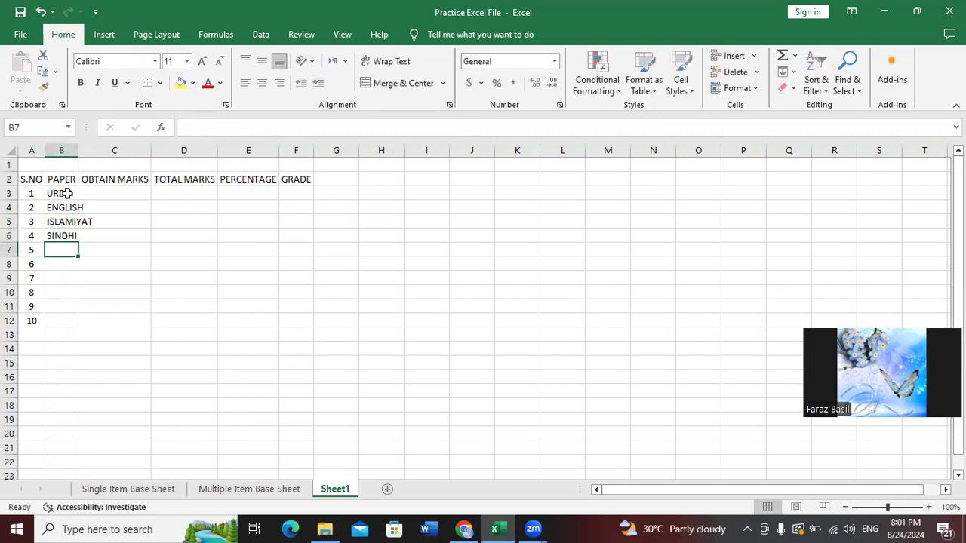
text(DRAWING)
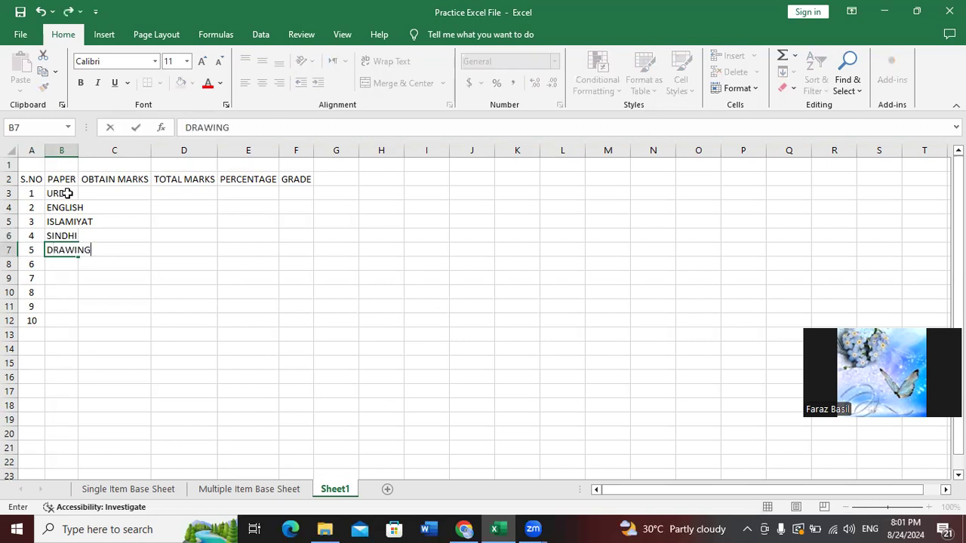
key(Return)
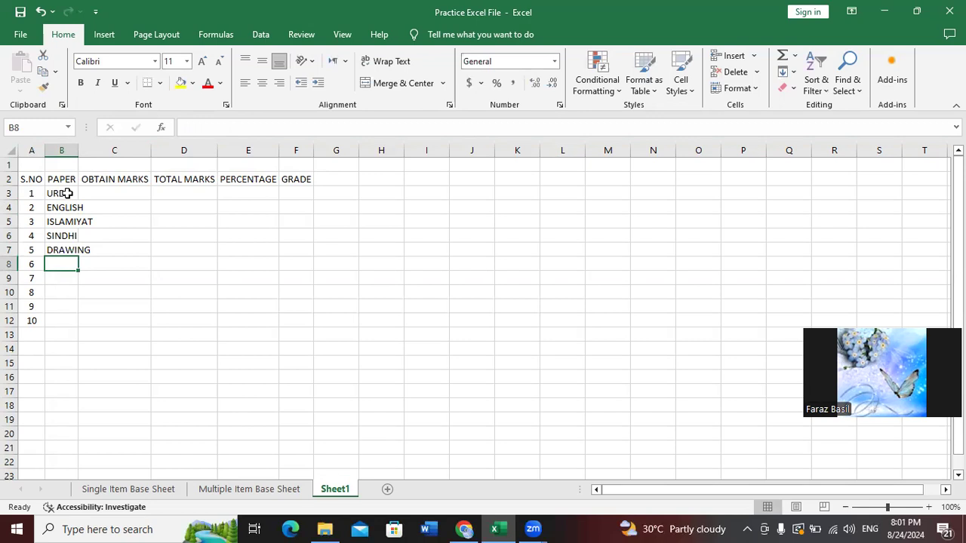
Continue the list with SOCIAL STUDY, ACCOUNTING, STATES, MANAGEMENT and BIOLOGY in B8:B12
text(SO)
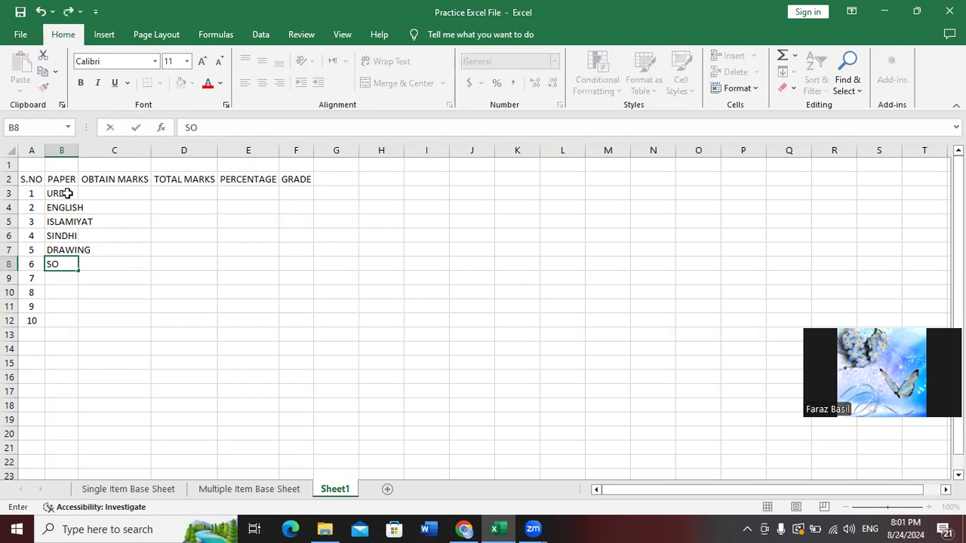
text(CIAL STUDY)
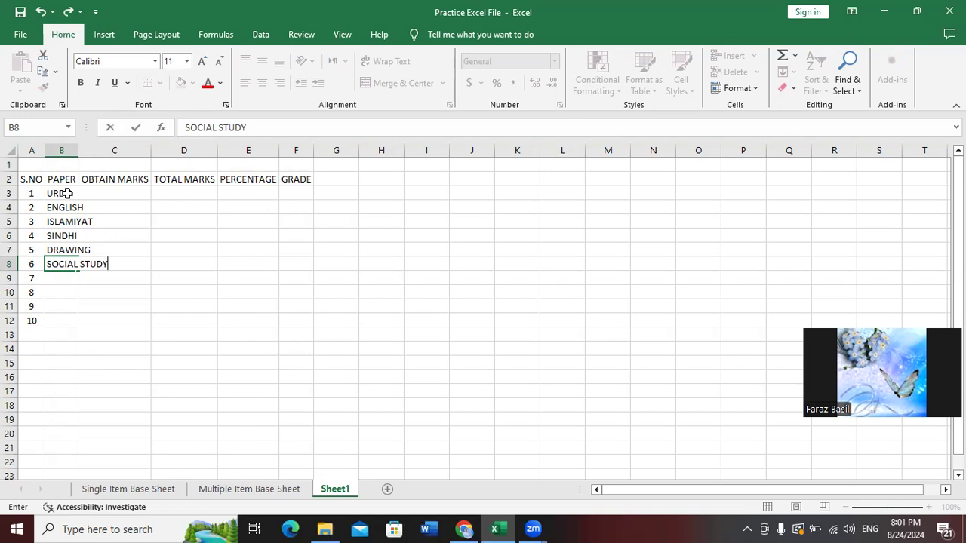
key(Return)
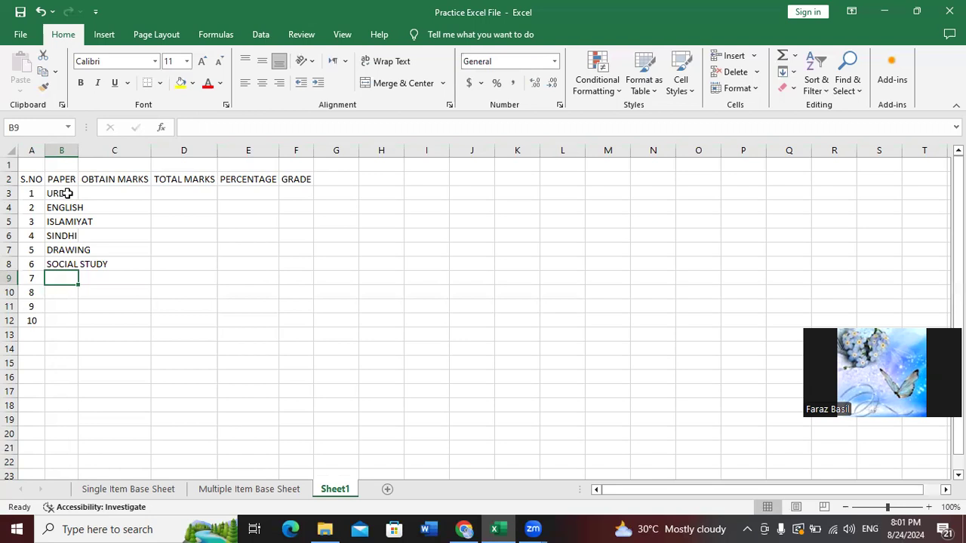
text(ACCOUNTING)
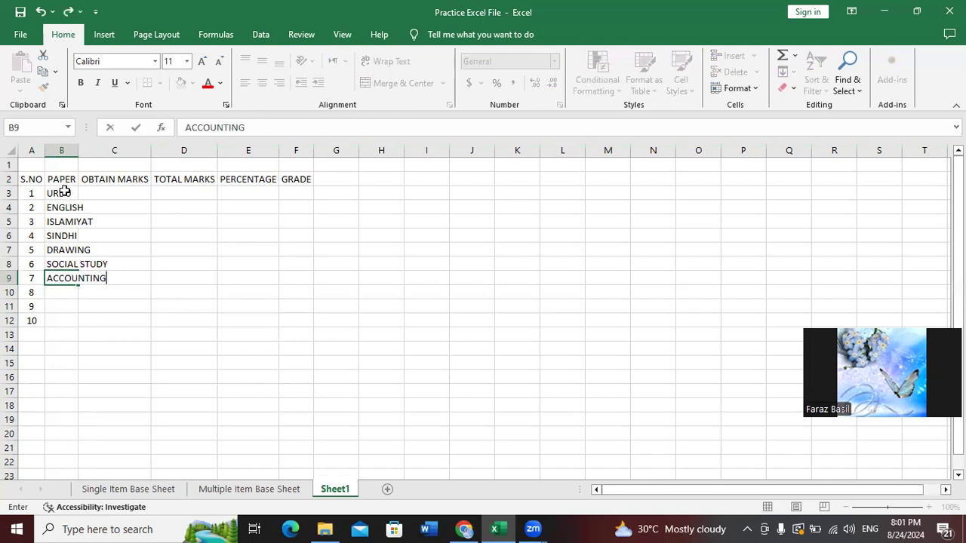
key(Return)
text(STATES)
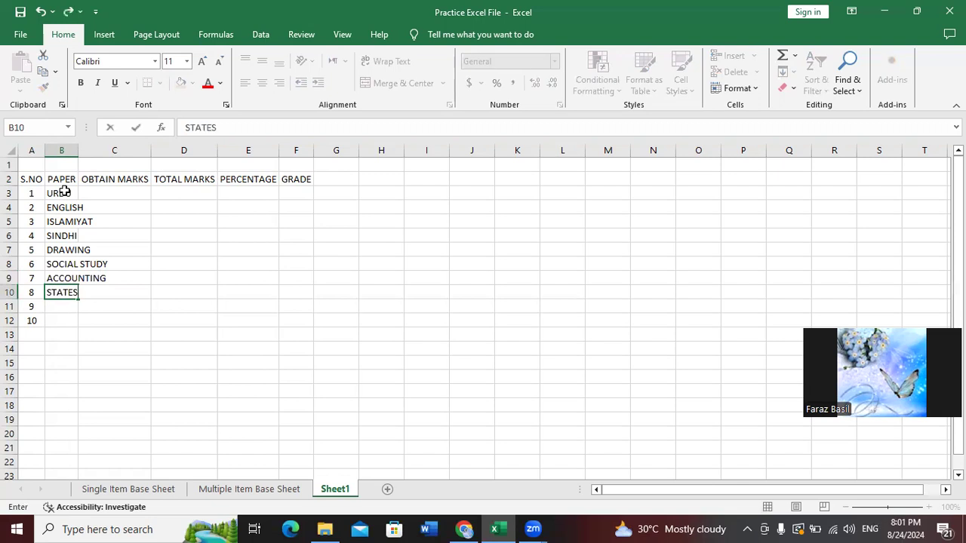
key(Return)
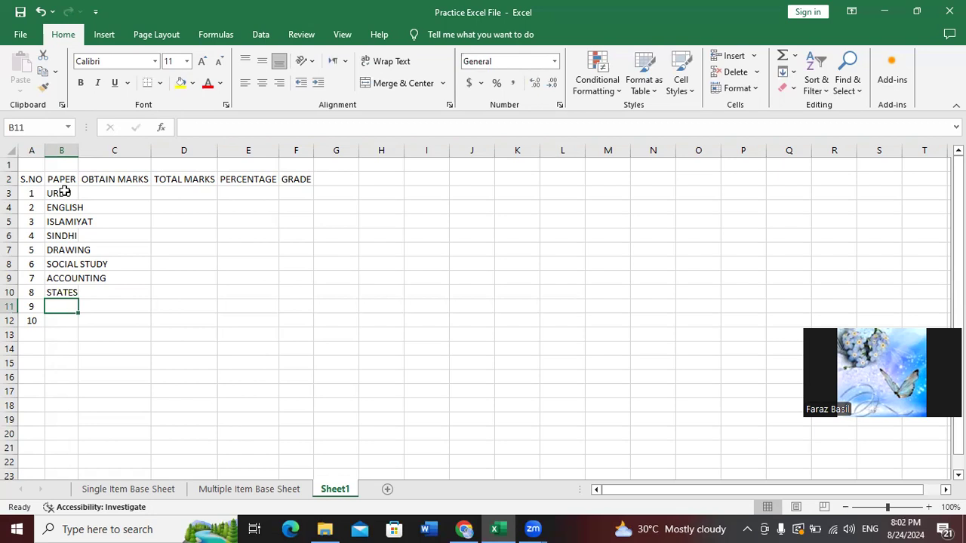
text(MANAGEMENT)
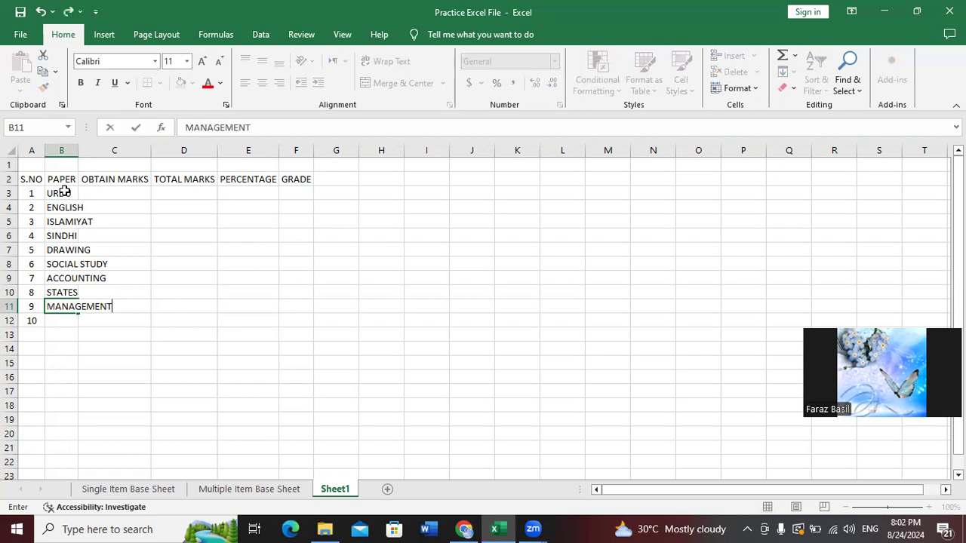
key(Return)
text(BIOLOGY)
key(Return)
Replace STATES with CHEMISTRY in B10 and MANAGEMENT with PHYSICS in B11
key(Up)
key(Up)
key(Up)
key(BackSpace)
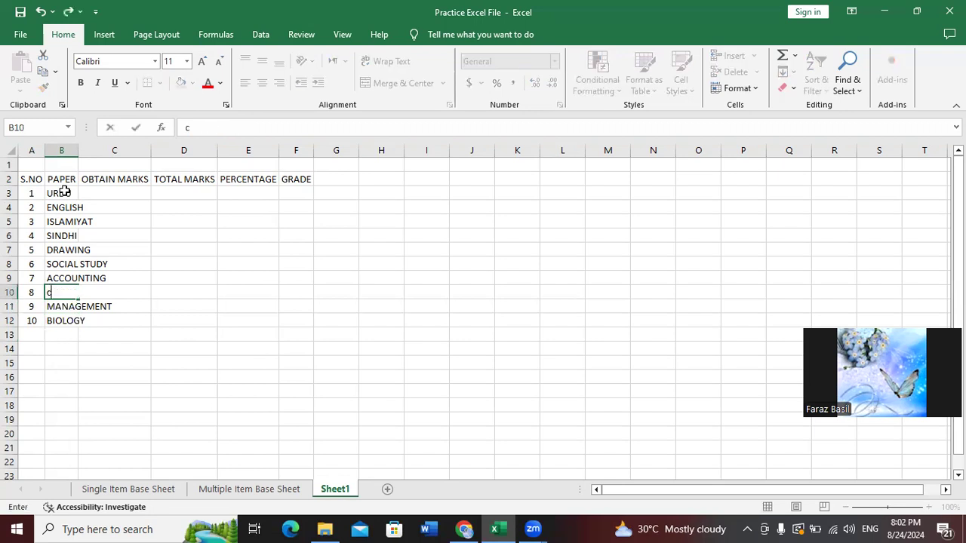
text(CHEMISTRY)
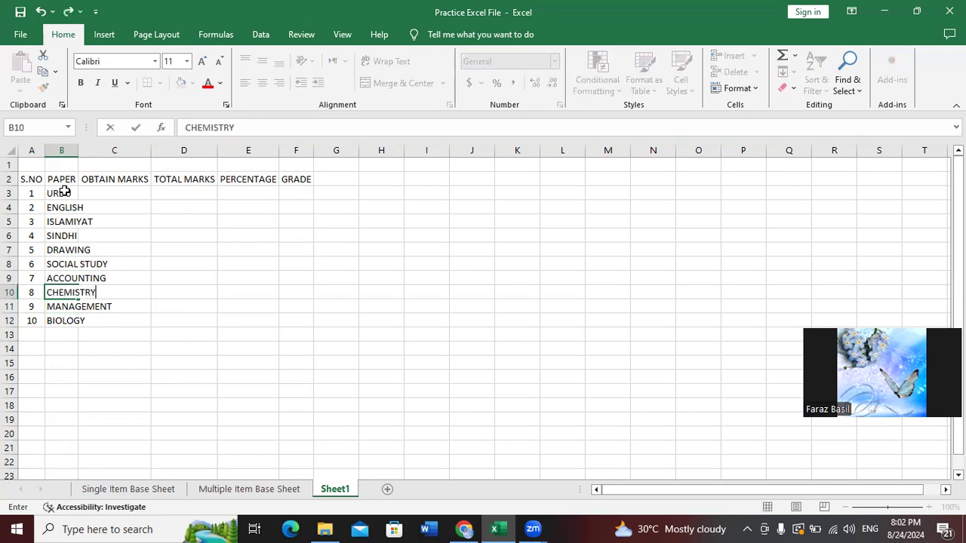
key(Return)
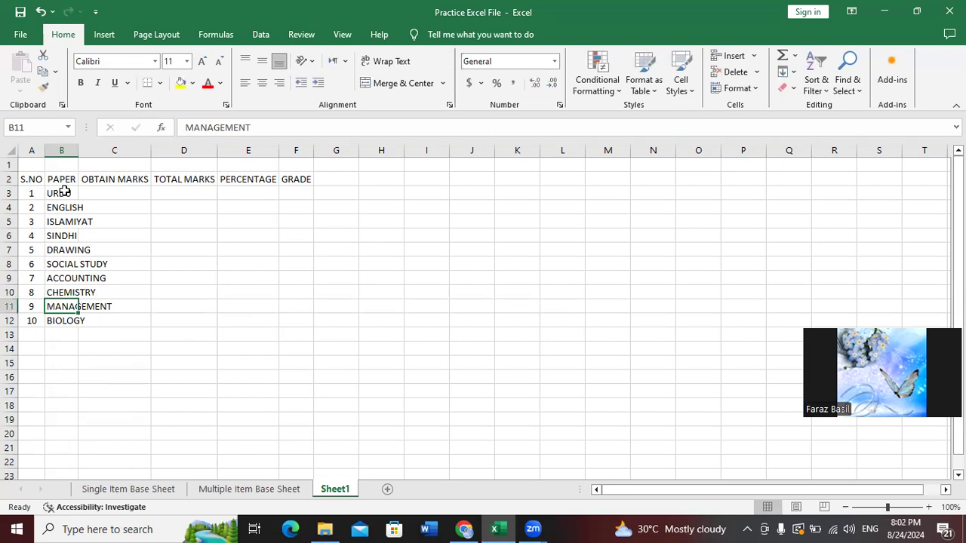
text(PHYSICS)
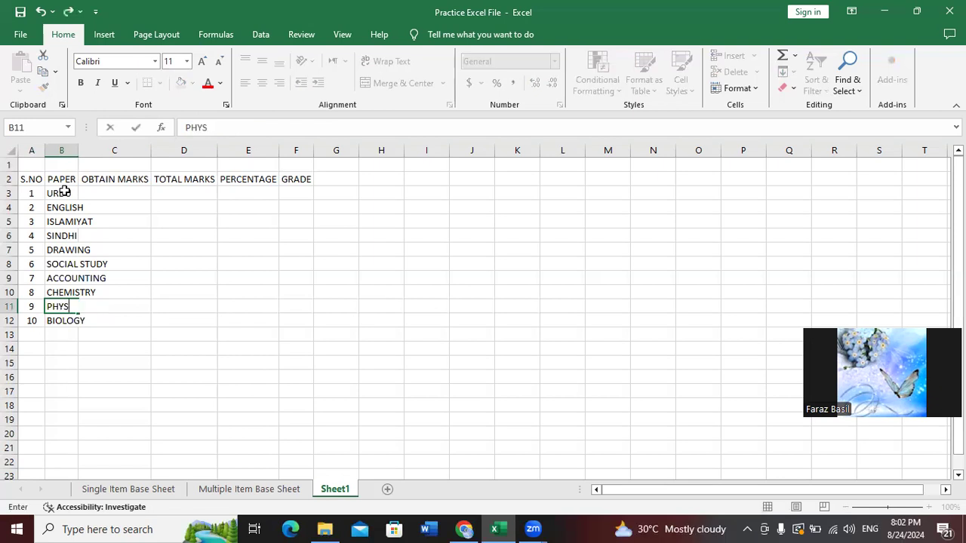
key(Return)
key(Right)
key(Left)
key(Right)
key(Up)
key(Up)
key(Up)
key(Up)
key(Up)
key(Up)
key(Up)
key(Up)
key(Up)
key(Down)
key(Up)
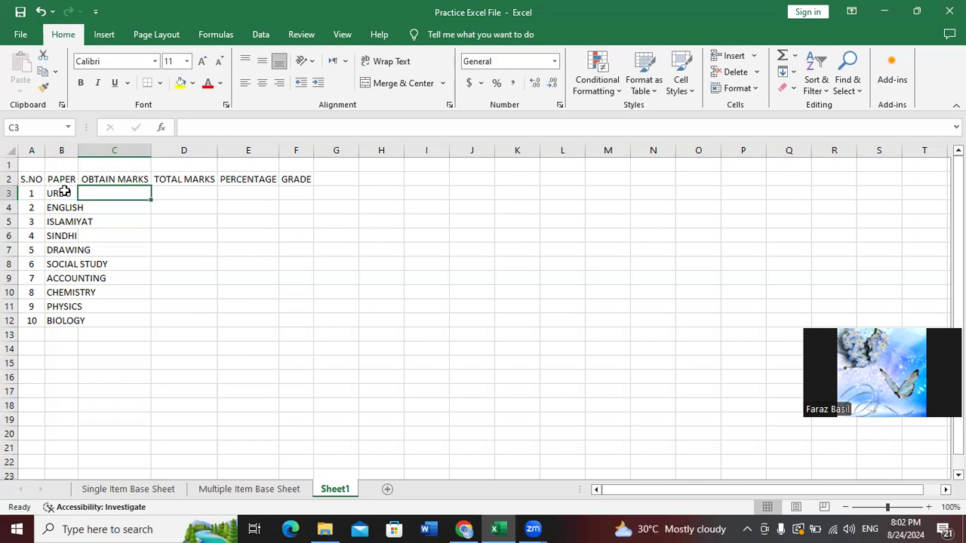
Enter obtained marks 70, 90, 99, 80, 100 and 60 in C3:C8
text(70)
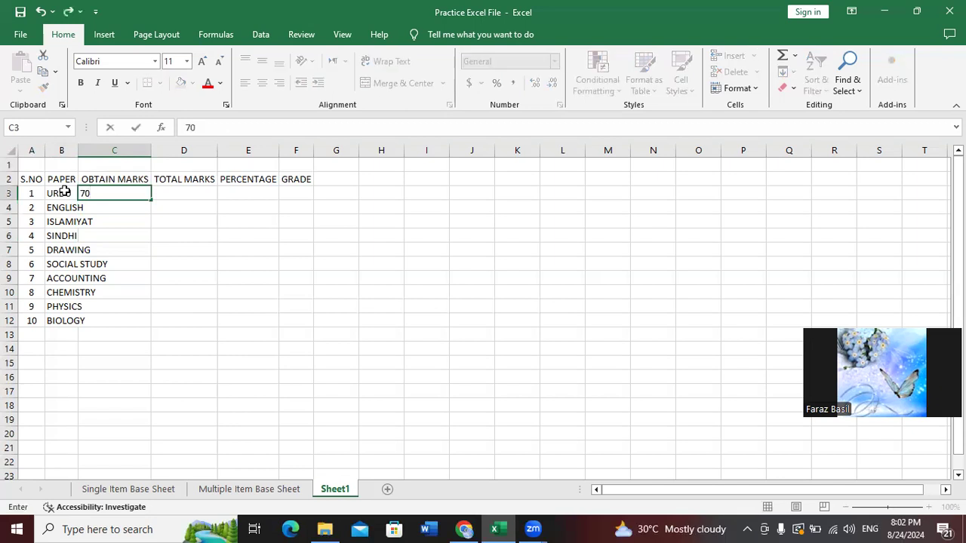
key(Return)
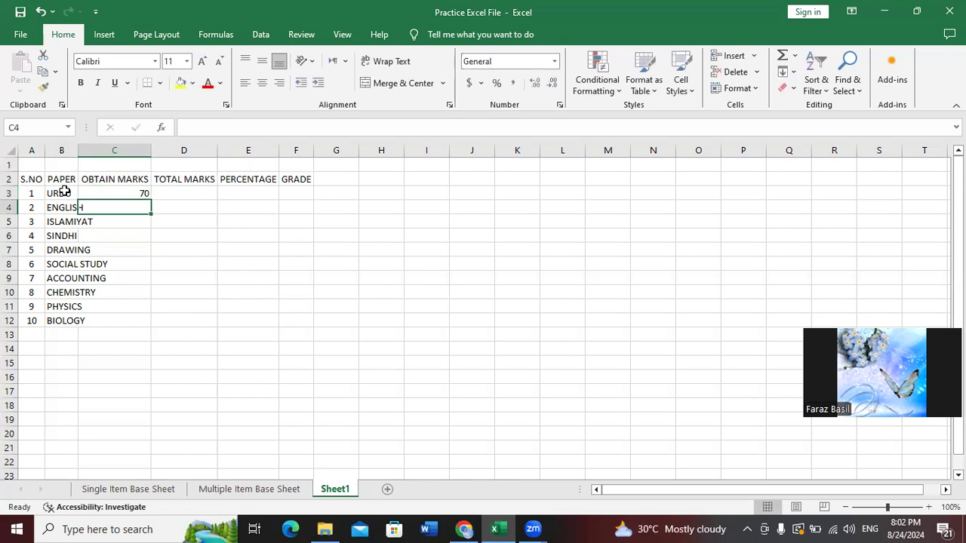
text(90)
key(Return)
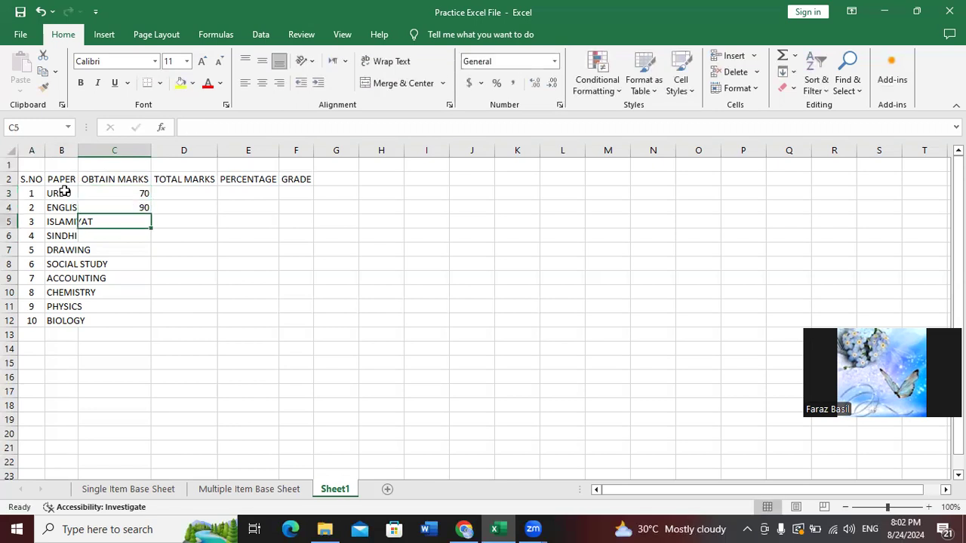
text(99)
key(Return)
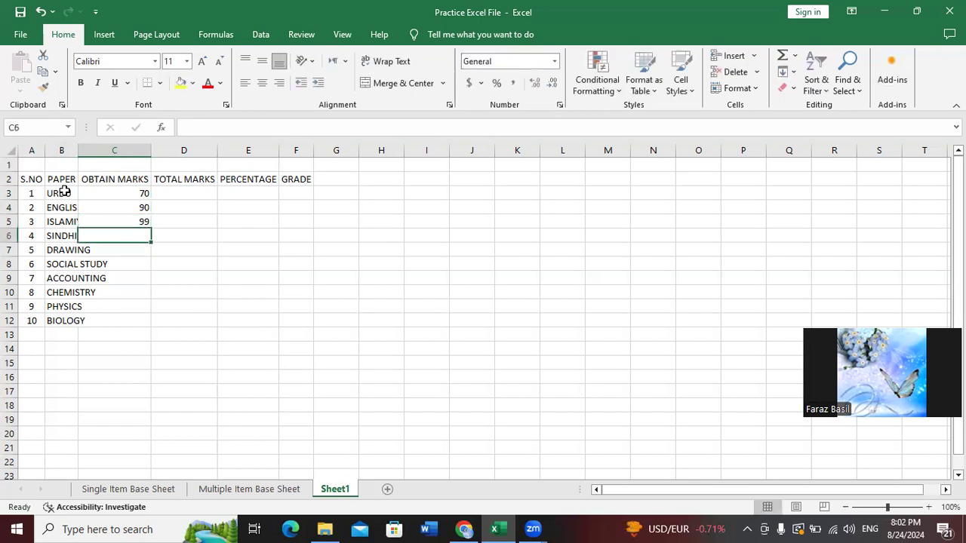
text(80)
key(Return)
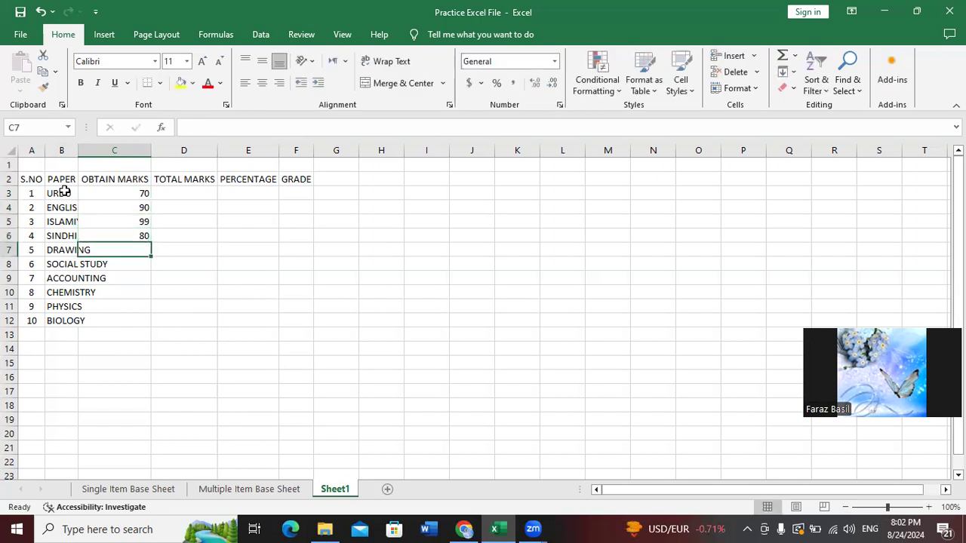
text(100)
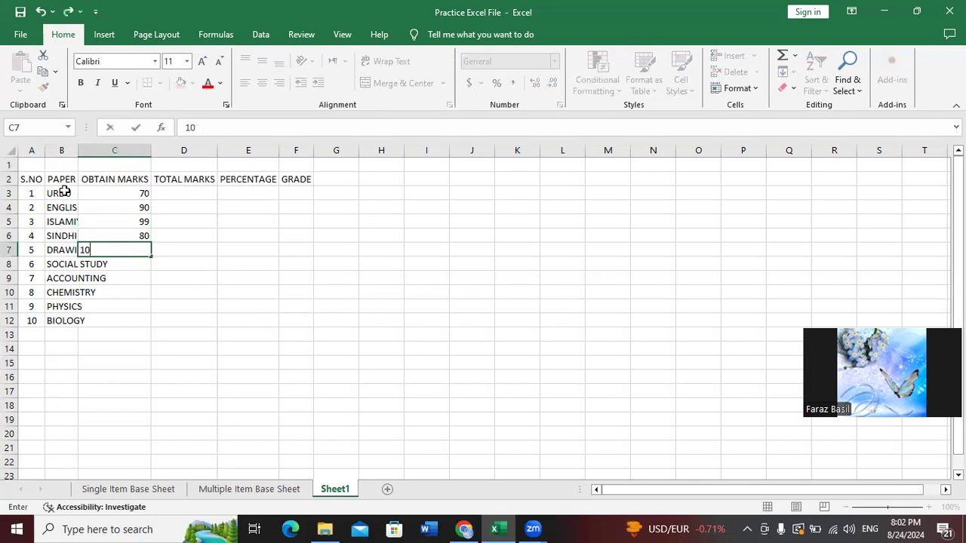
key(Return)
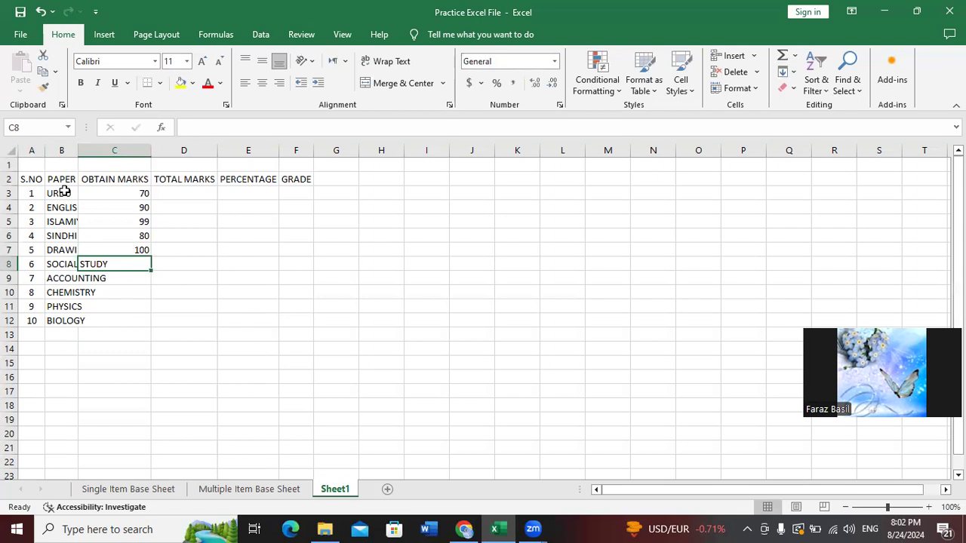
text(60)
key(Return)
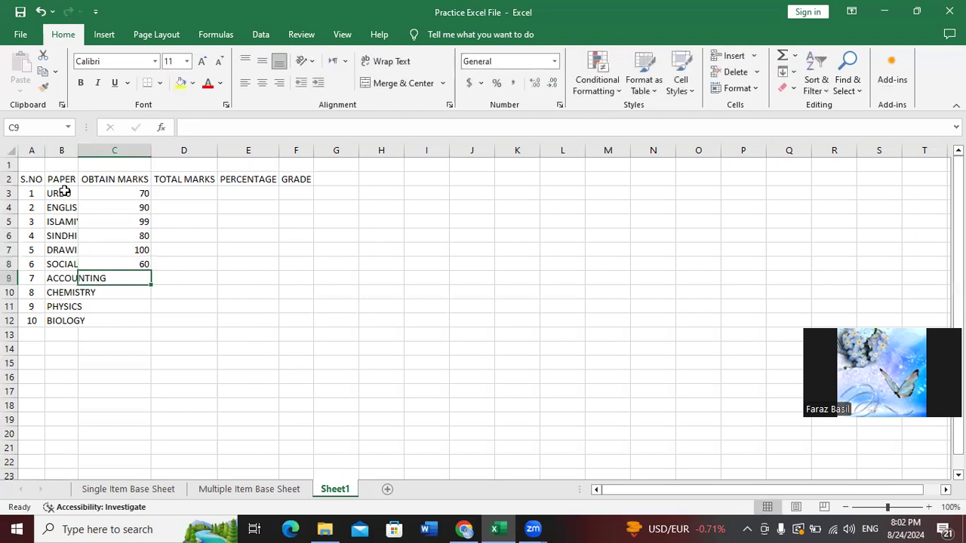
Enter marks 100, 90, 100 and 60 in C9:C12, correcting BIOLOGY's mark from 70 to 60
text(100)
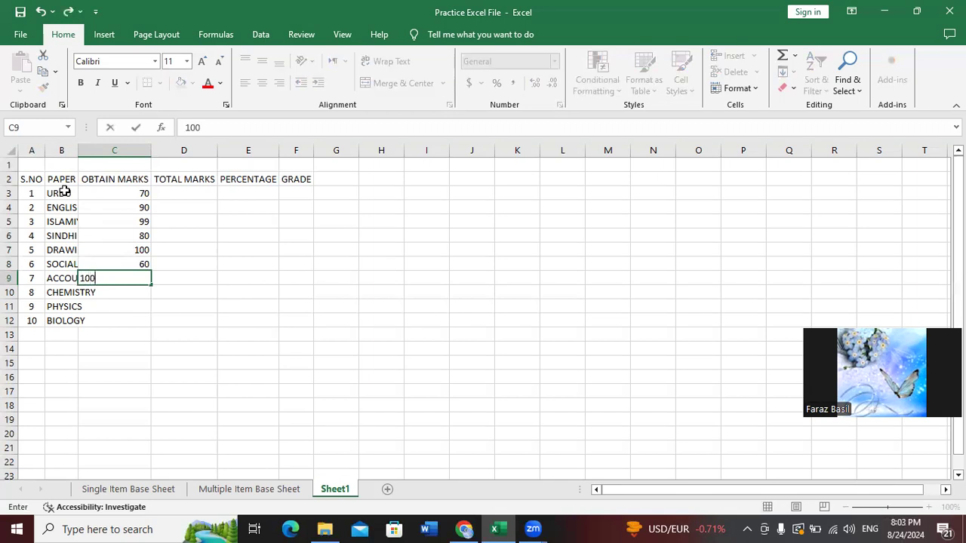
key(Return)
text(90)
key(Return)
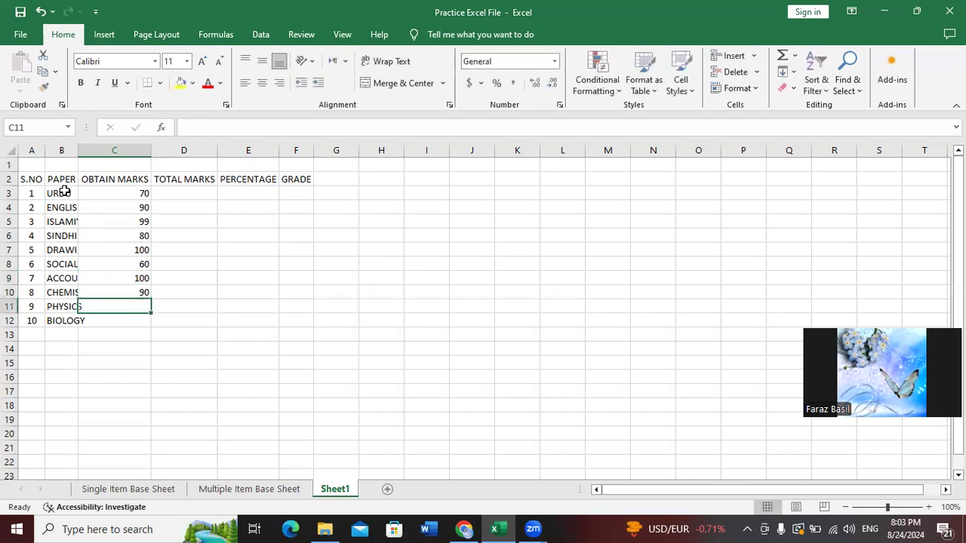
text(100)
key(Return)
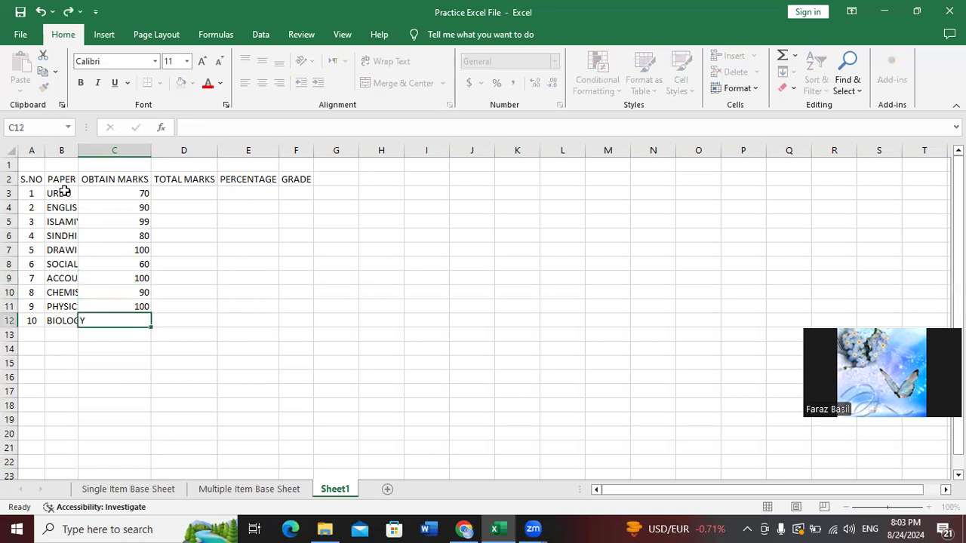
text(70)
key(BackSpace)
key(BackSpace)
text(60)
key(Return)
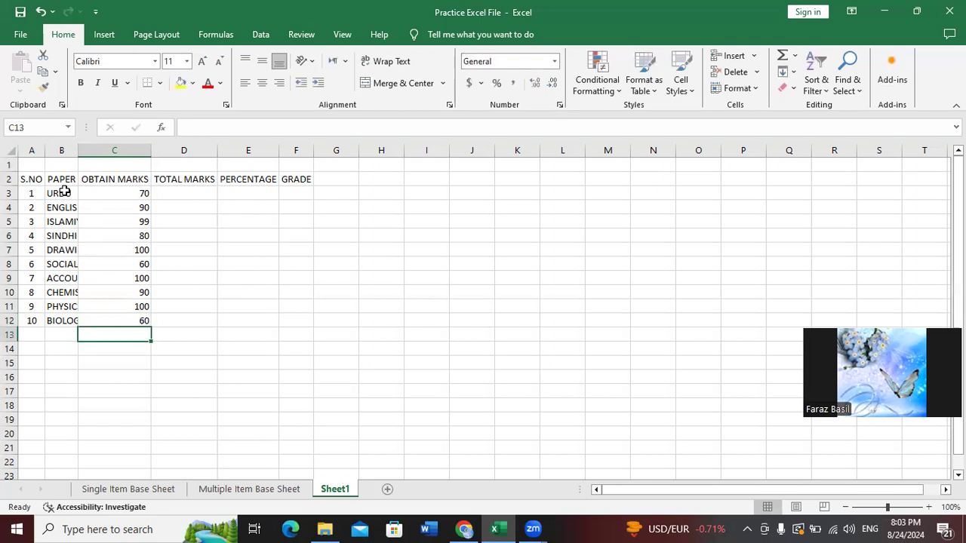
key(Right)
key(Up)
key(Up)
key(Up)
key(Up)
key(Up)
key(Up)
key(Up)
key(Up)
key(Up)
key(Up)
key(Up)
key(Down)
key(Up)
key(Down)
key(Up)
key(Down)
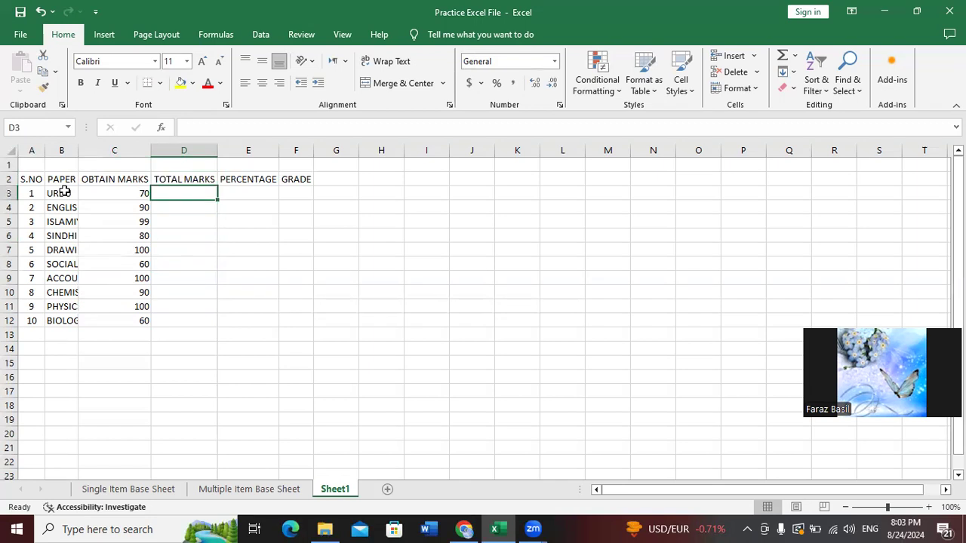
Enter a total of 100 marks in D3 for URDU and copy it
text(100)
key(Return)
key(Up)
key(shift+Down)
key(Up)
key(Down)
key(ctrl+c)
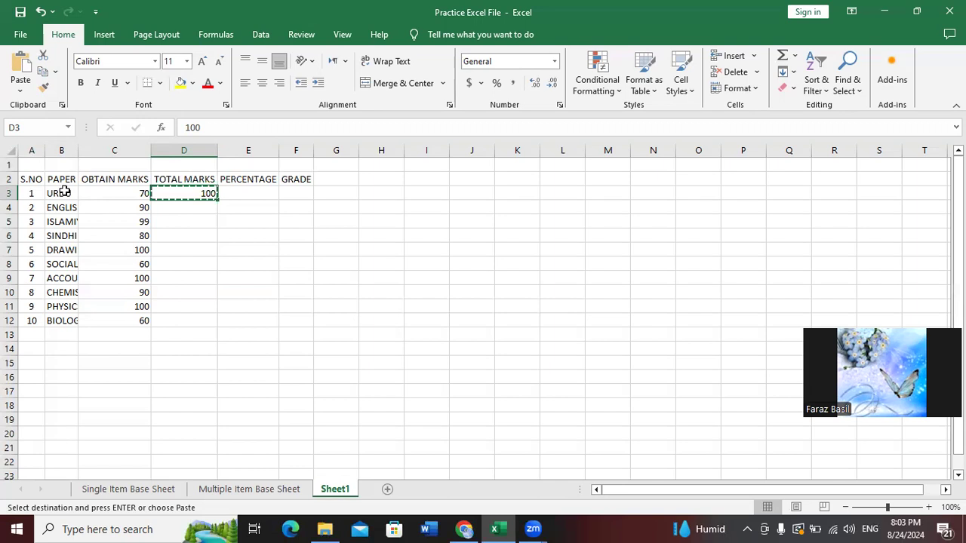
Cancel the pending copy and return to the URDU cell B3
key(Left)
key(Escape)
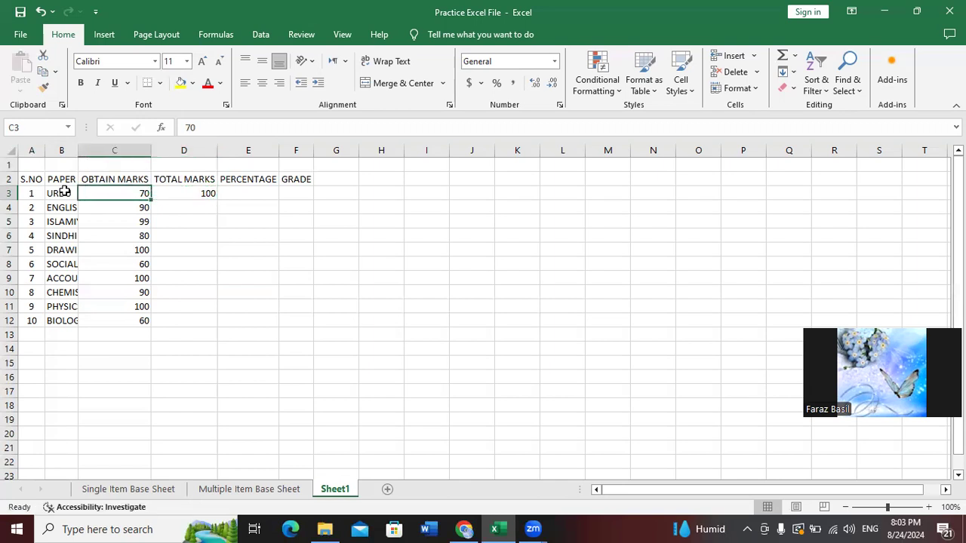
key(Right)
key(Right)
key(Right)
key(Up)
key(Left)
key(Left)
key(Left)
key(Left)
key(Left)
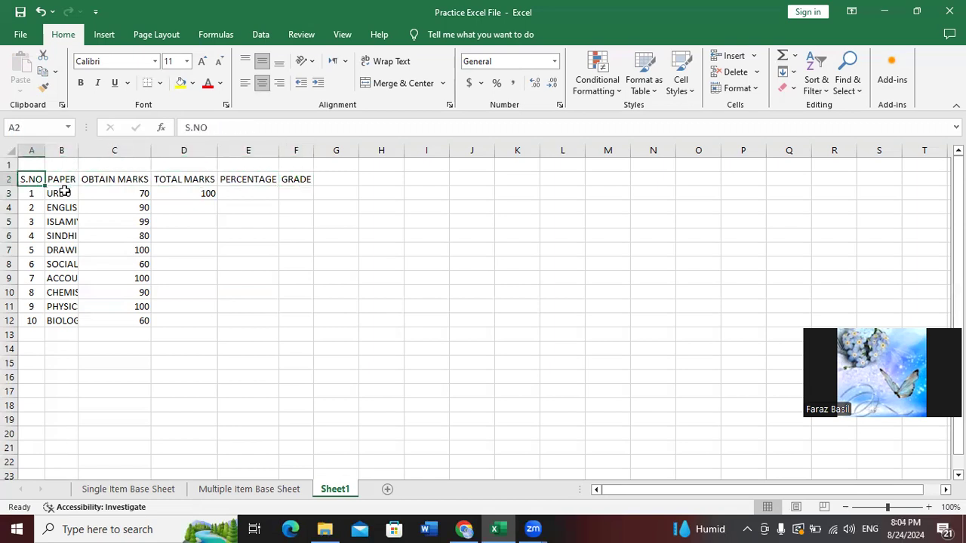
key(shift+Down)
key(shift+Down)
key(shift+Down)
key(shift+Down)
key(shift+Down)
key(shift+Down)
key(shift+Down)
key(Right)
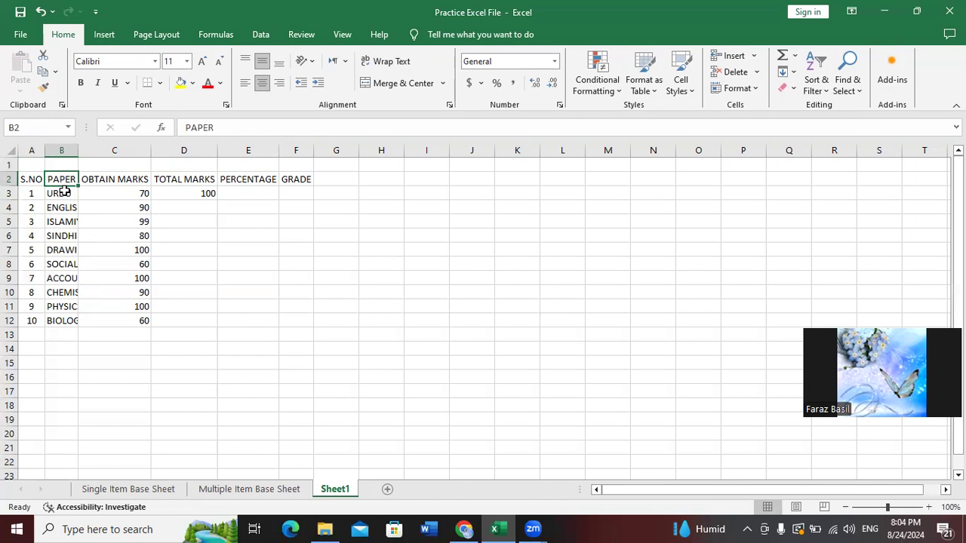
click(64, 192)
key(Right)
key(Left)
key(Left)
key(Up)
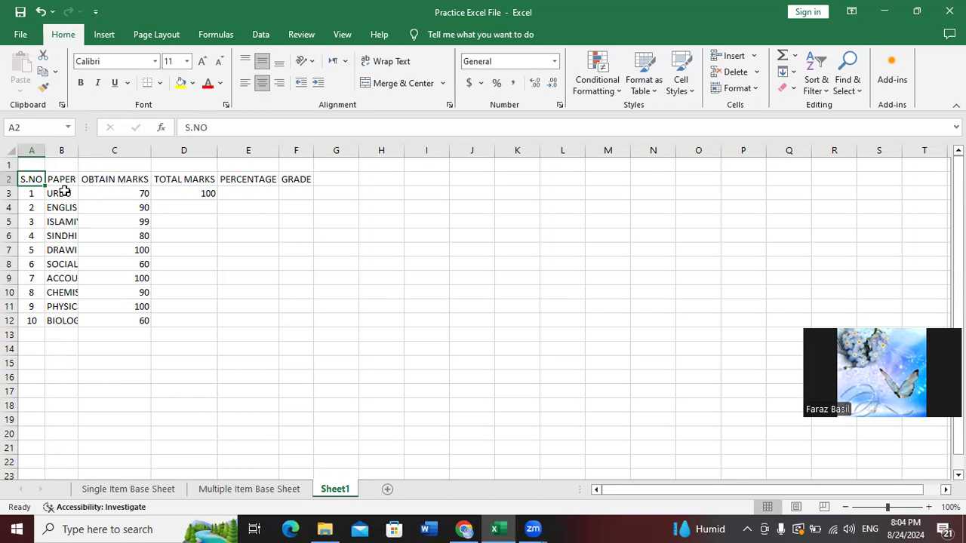
click(64, 193)
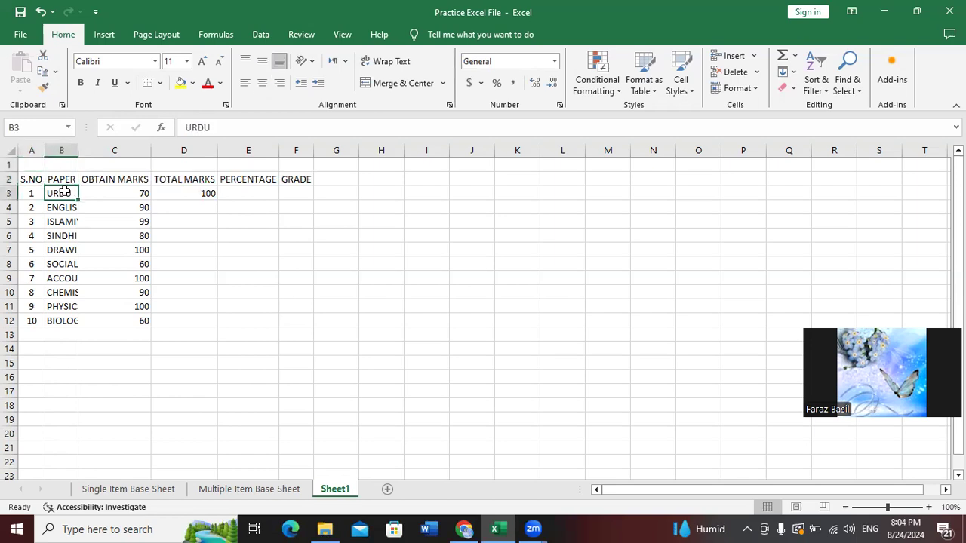
Clear the paper names, marks and totals in B3:D12
key(shift+Right)
key(shift+Down)
key(shift+Down)
key(shift+Right)
key(shift+Right)
key(shift+Left)
key(shift+Left)
key(shift+Right)
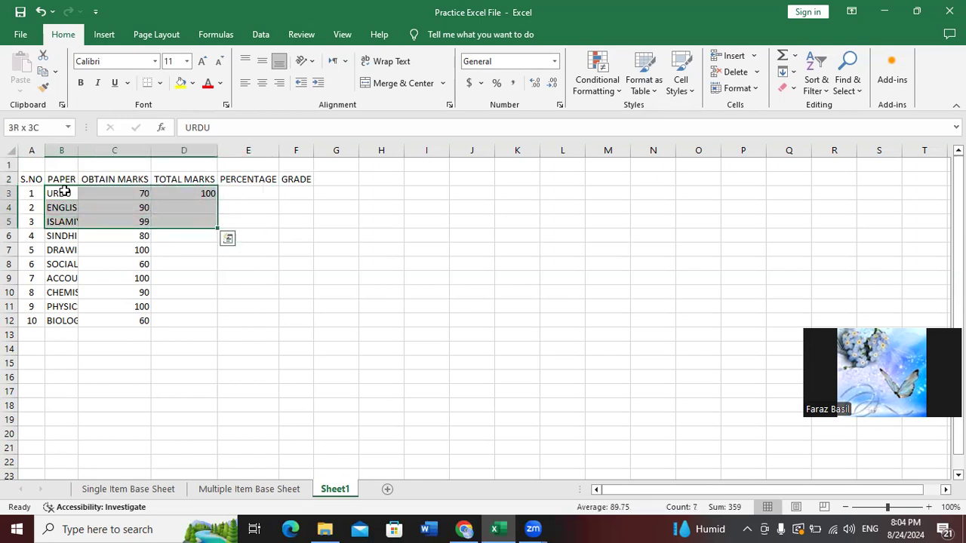
key(shift+Down)
key(shift+Down)
key(shift+Down)
key(shift+Down)
key(shift+Down)
key(shift+Down)
key(shift+Down)
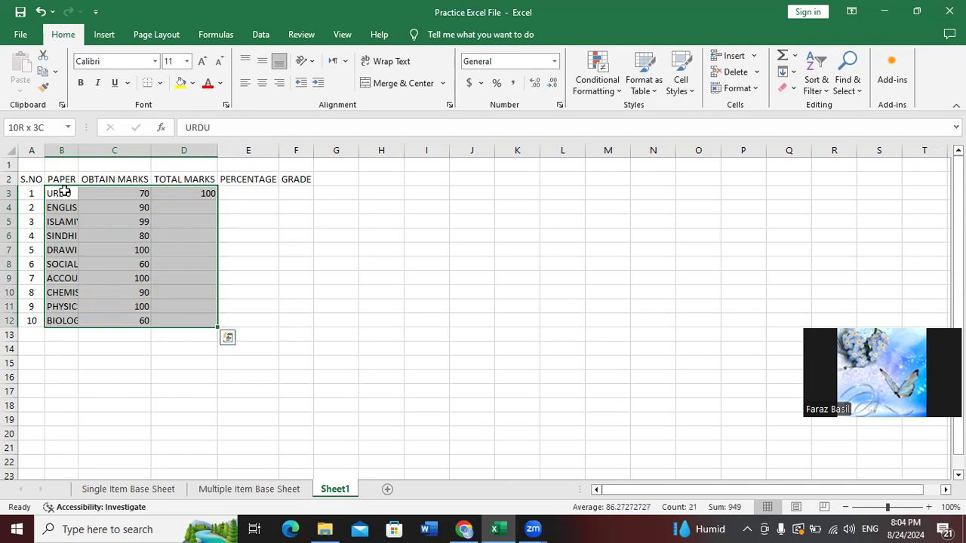
key(Delete)
Clear the header row B2:F2 from PAPER to GRADE, leaving B2 empty
click(64, 193)
key(Up)
key(shift+Right)
key(shift+Right)
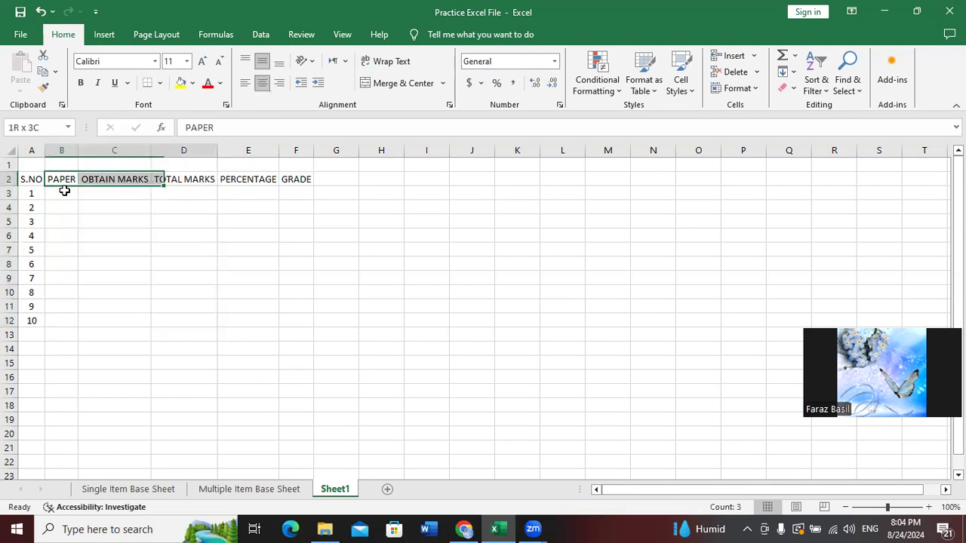
key(shift+Right)
key(shift+Right)
key(shift+Left)
key(shift+Right)
key(Delete)
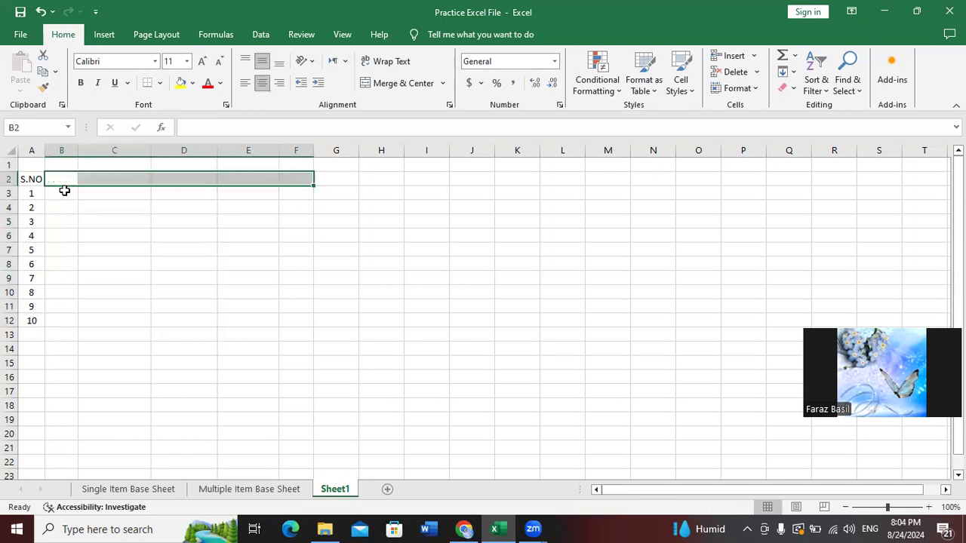
key(shift+Left)
key(shift+Left)
key(shift+Left)
key(shift+Left)
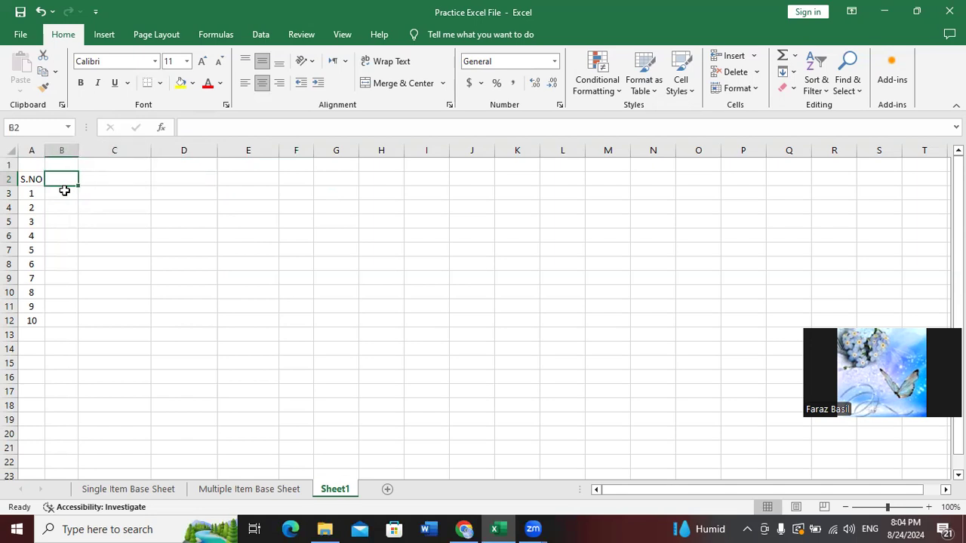
text(Pr)
key(BackSpace)
key(BackSpace)
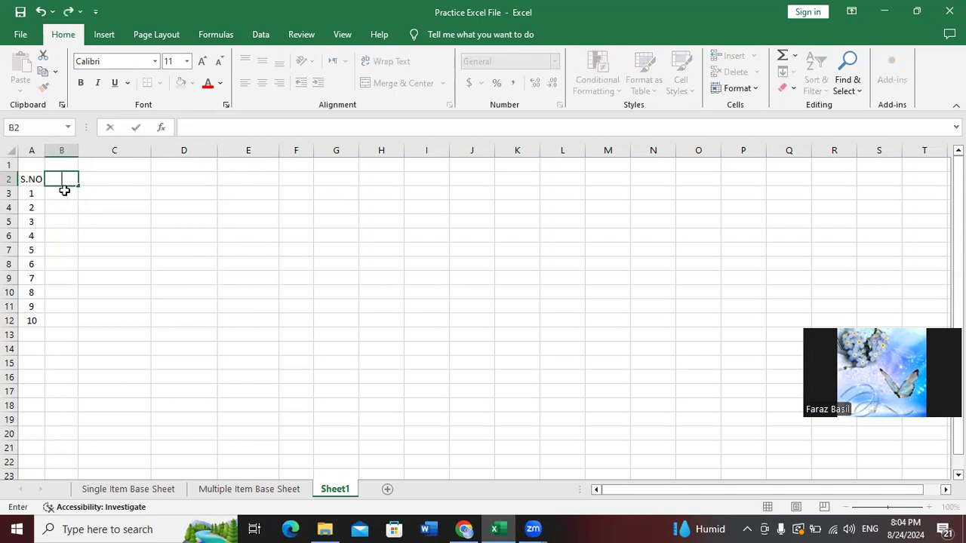
key(Escape)
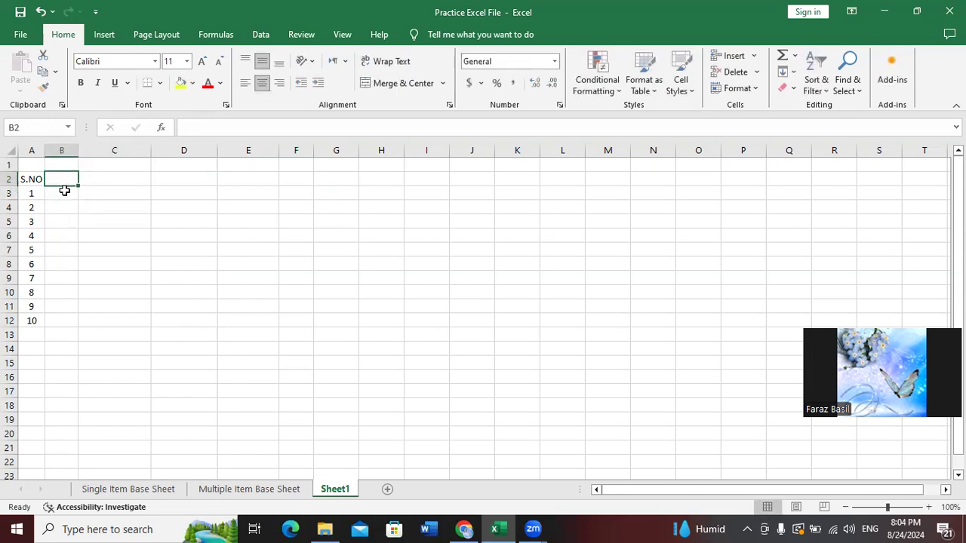
key(Left)
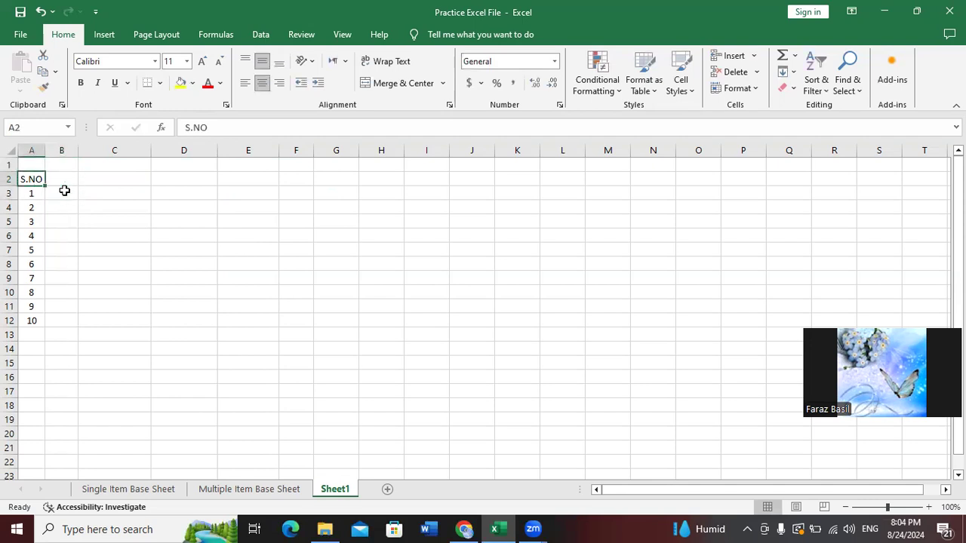
key(Down)
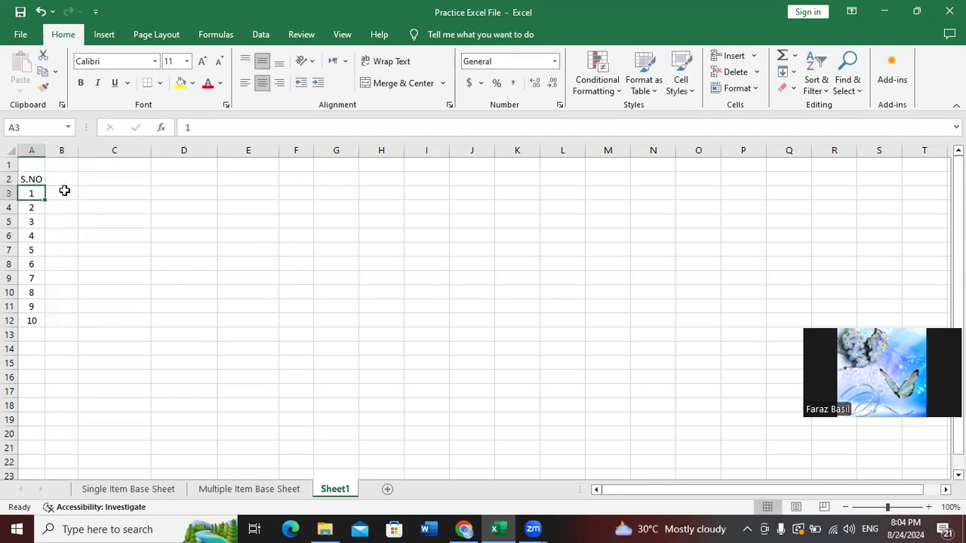
key(Up)
key(Right)
Enter the labels PAPERS in B3 and OBTAIN MARKS in B4
key(Down)
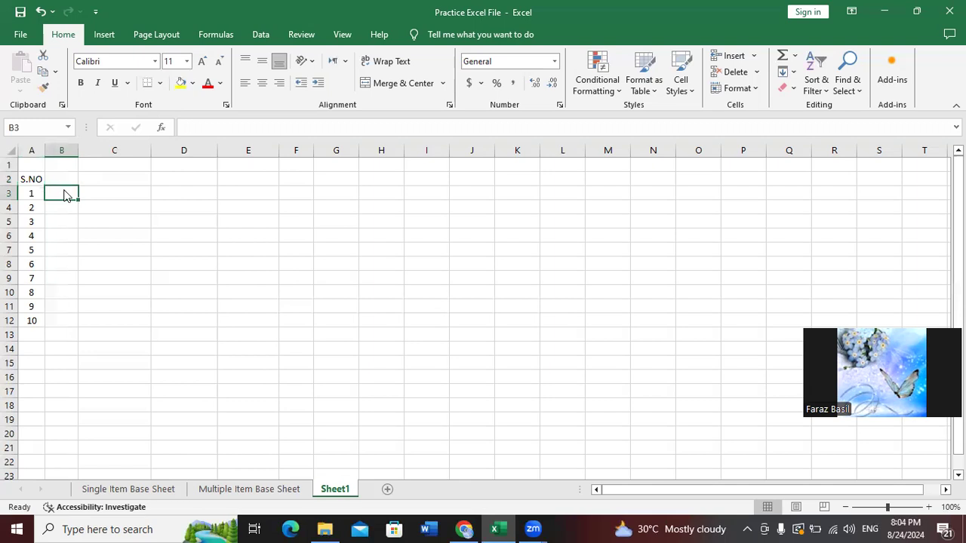
text(PAPERS)
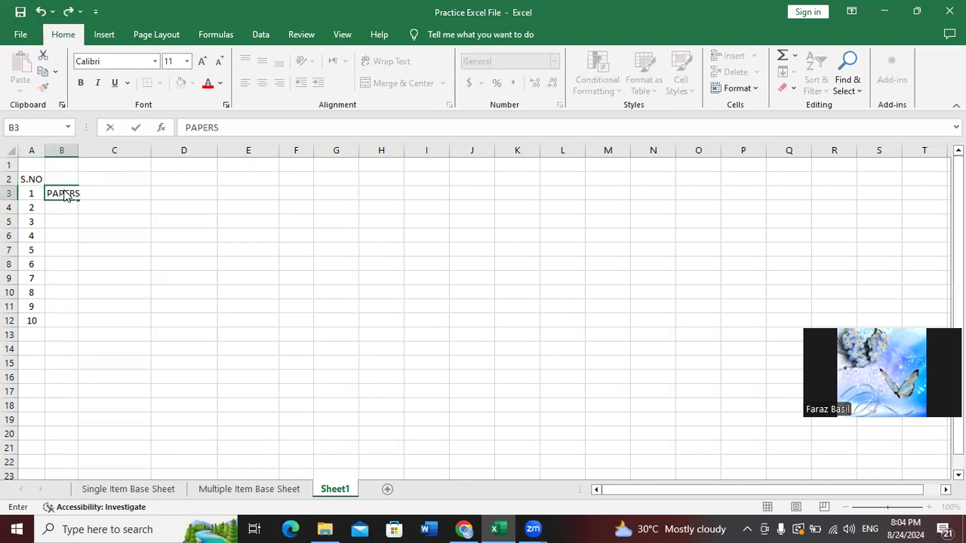
key(Return)
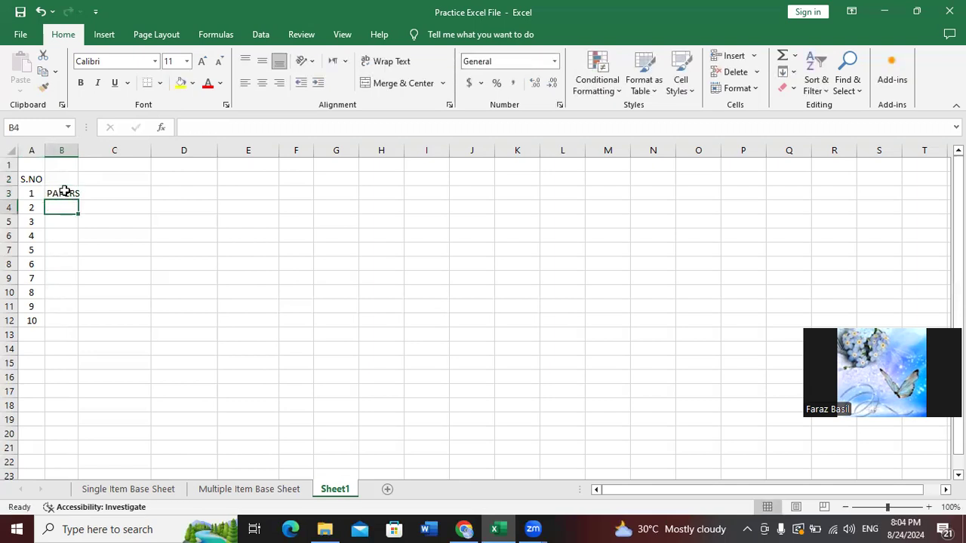
key(Up)
key(Right)
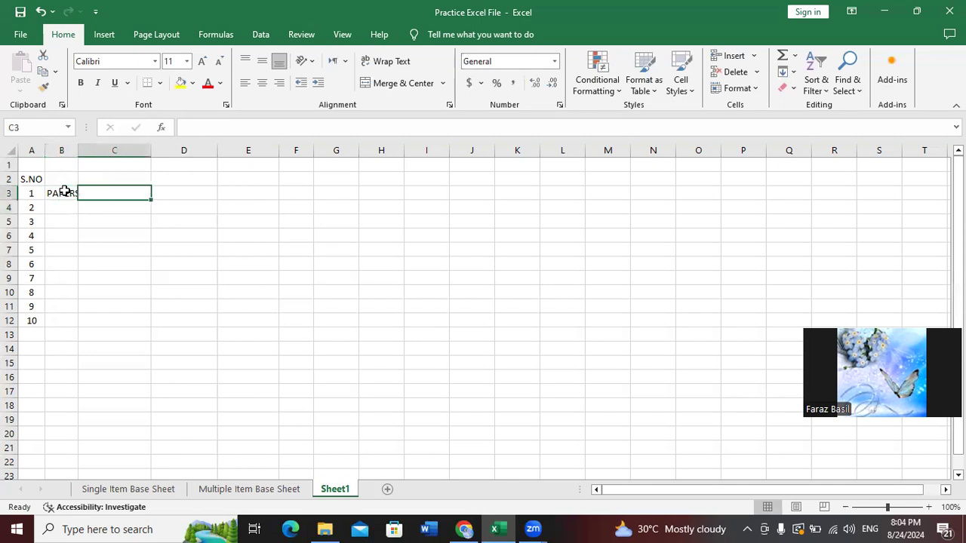
key(Right)
key(Right)
key(Right)
key(Right)
key(Right)
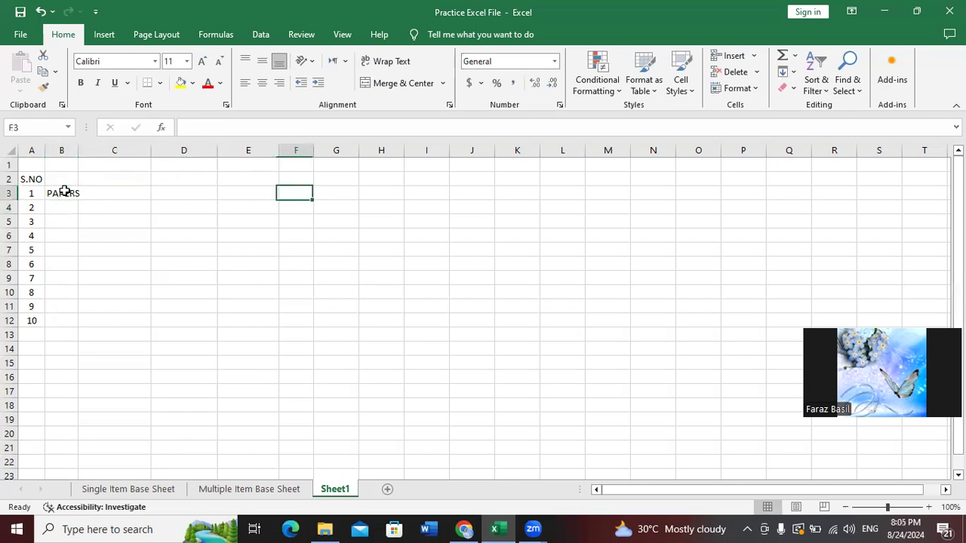
key(Left)
key(Left)
key(Left)
key(Left)
key(Left)
key(Left)
key(Down)
text(OBBB)
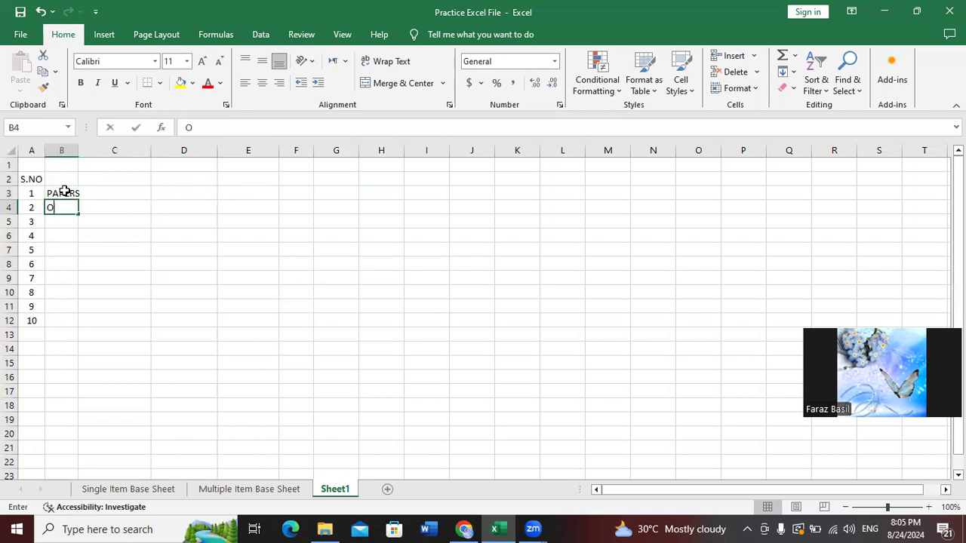
key(BackSpace)
key(BackSpace)
text(TA)
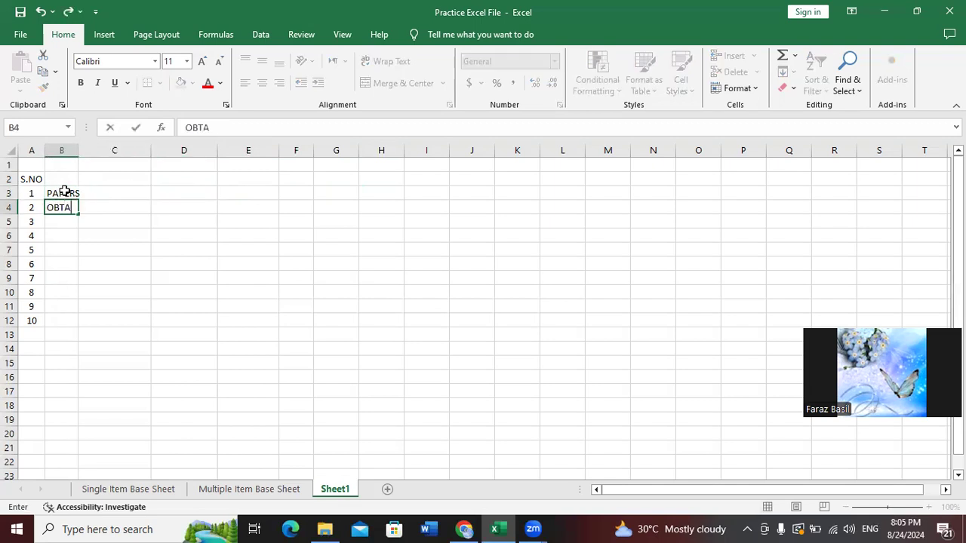
text(IN MARKS)
key(Tab)
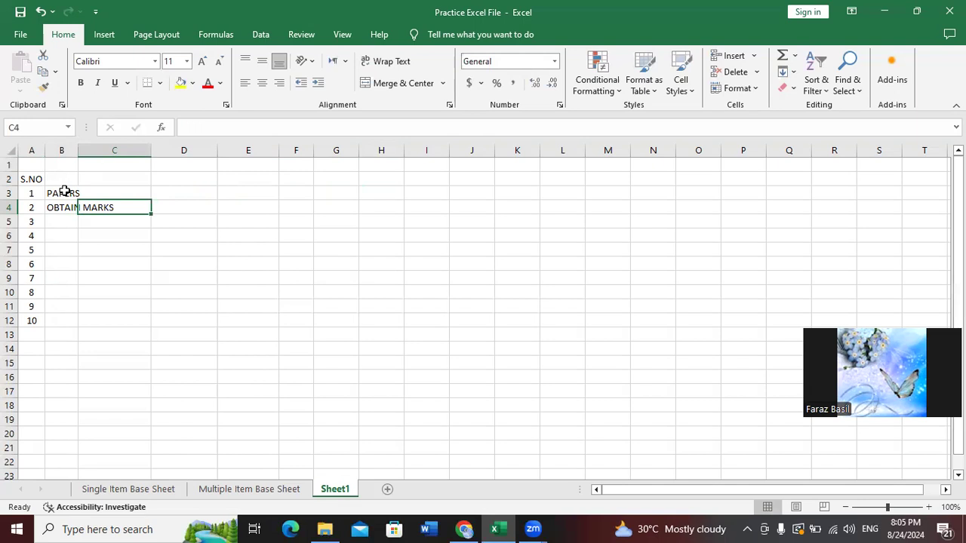
Add the labels PERCENTAGE in B5 and GRADE in B6
key(Left)
key(Right)
key(Left)
key(Down)
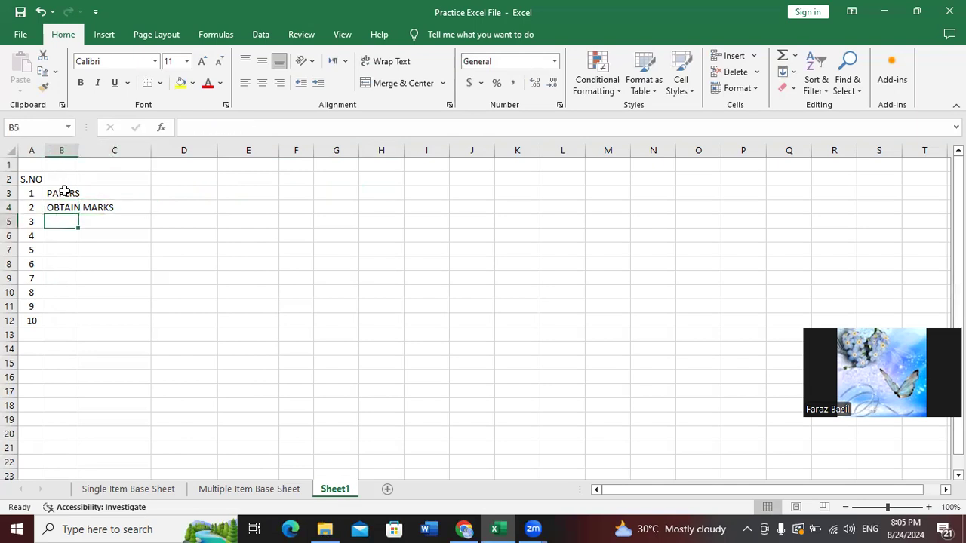
text(PERCENTAGE)
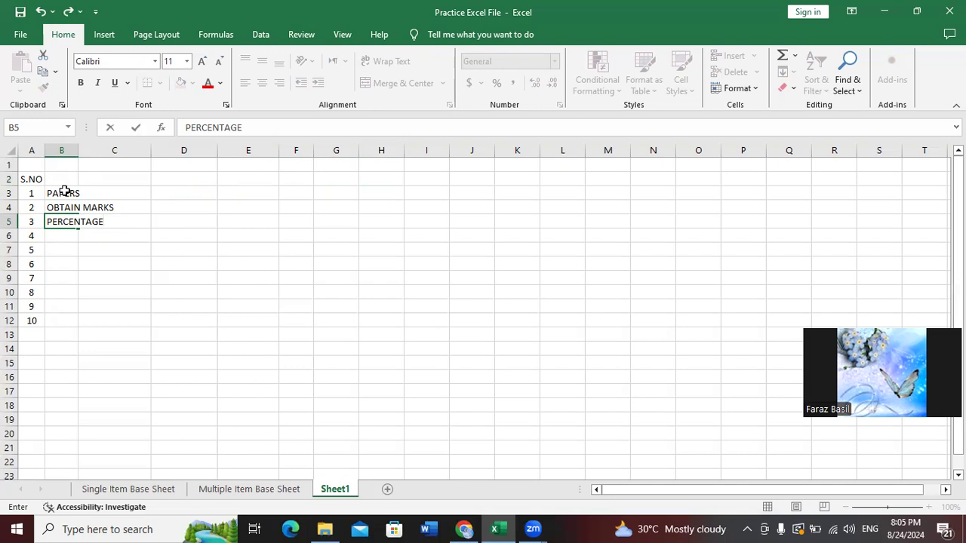
key(Return)
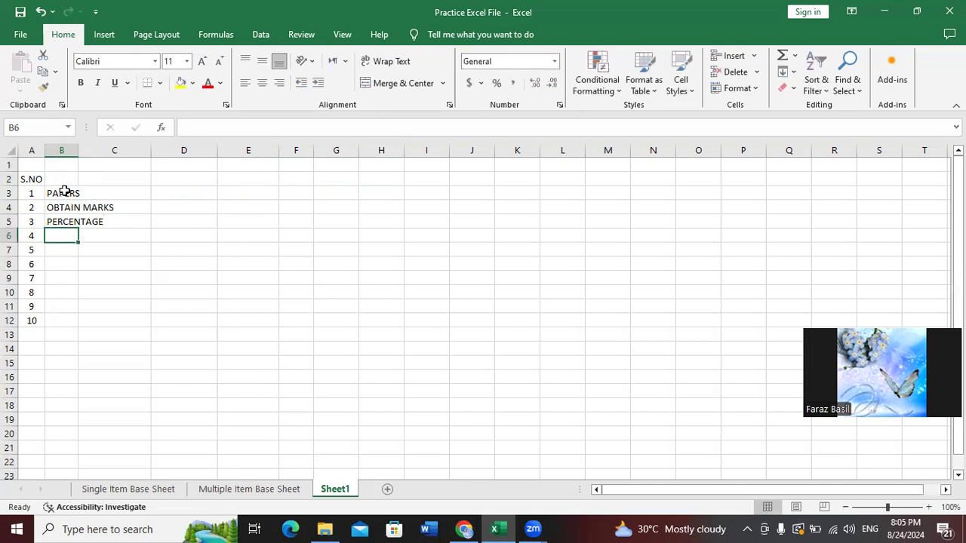
text(GRADE)
key(Tab)
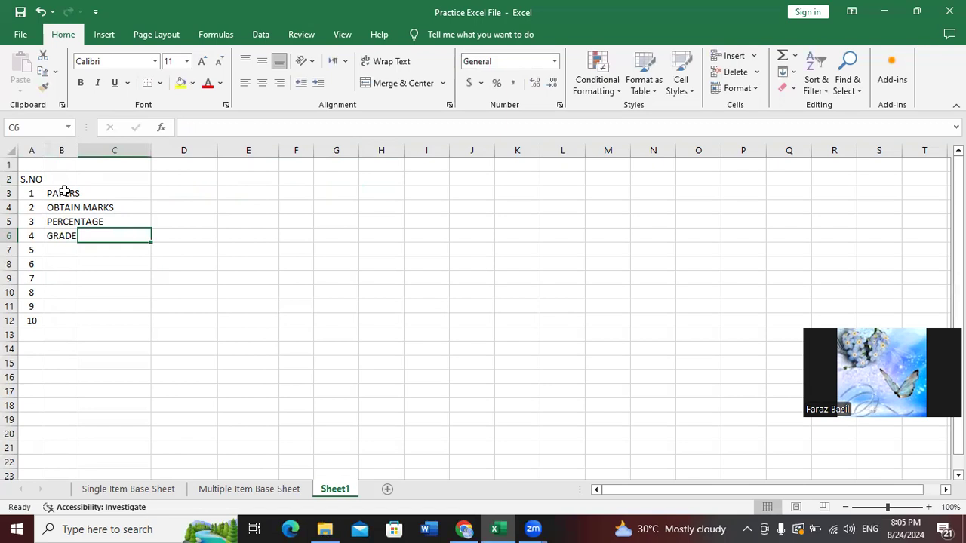
Enter the subject URDU in C3
key(Left)
key(Up)
key(Up)
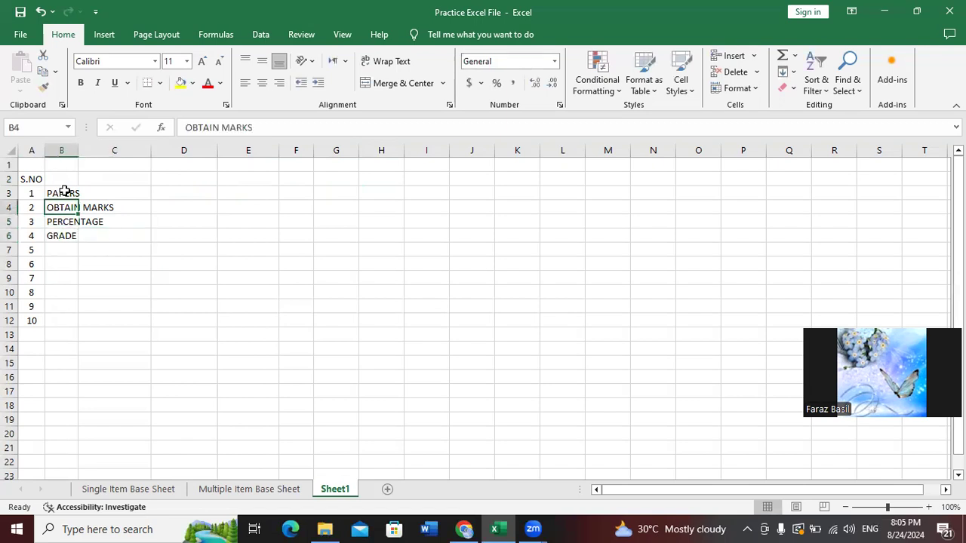
key(Up)
key(Right)
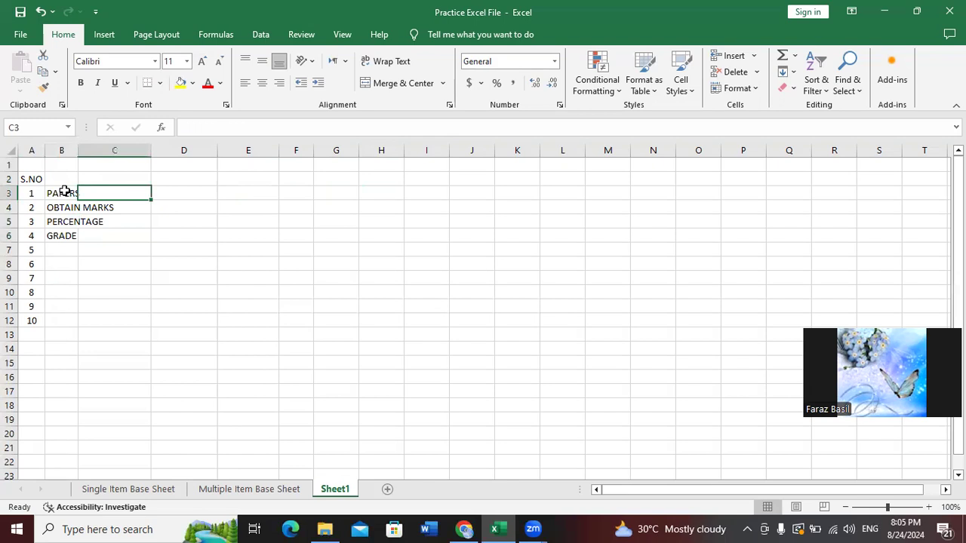
text(ENU)
key(BackSpace)
key(BackSpace)
key(BackSpace)
text(URDU)
key(Tab)
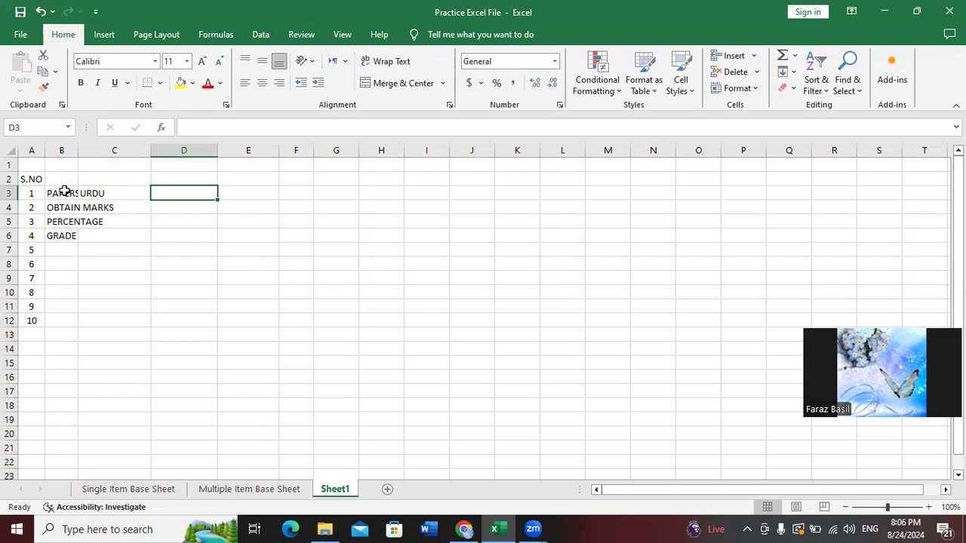
key(Left)
key(Left)
key(Right)
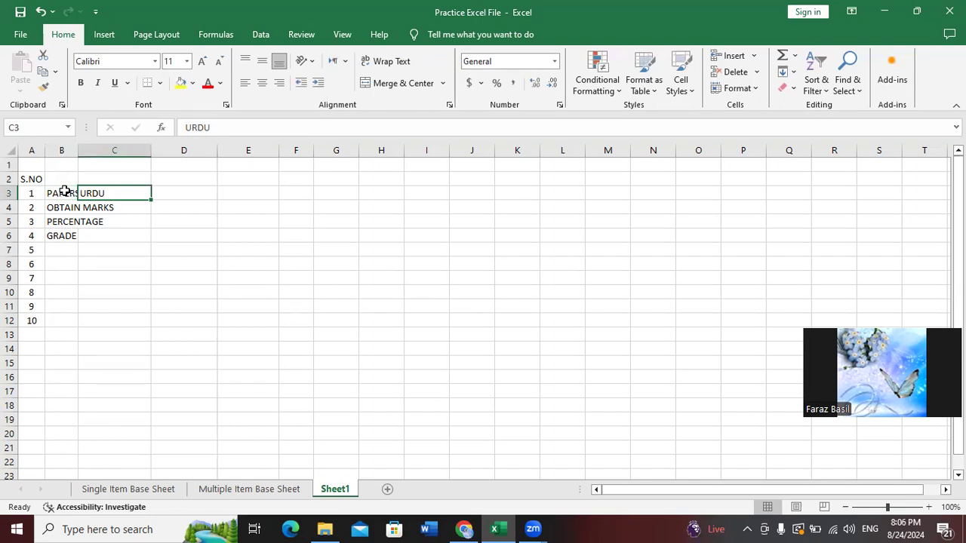
key(Right)
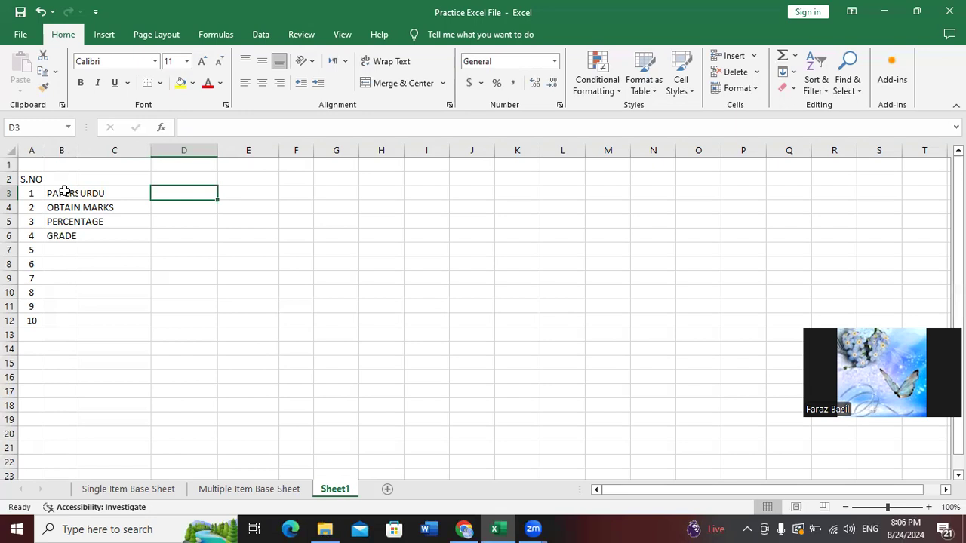
key(Left)
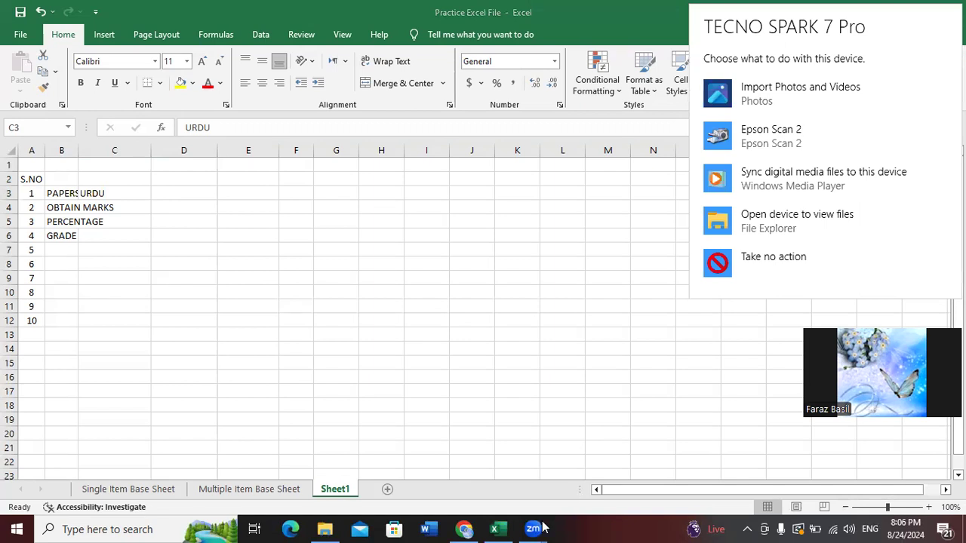
click(495, 529)
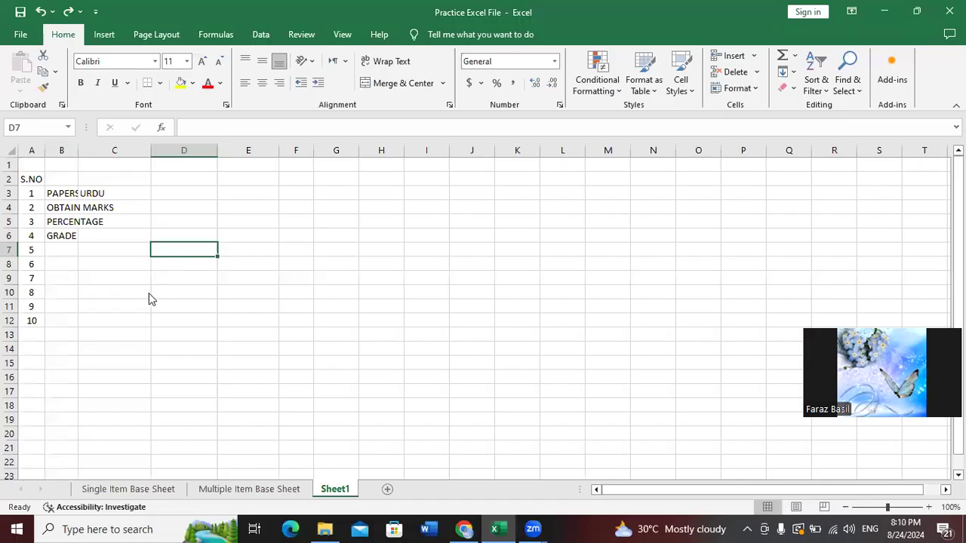
Clear the draft block A1:D14 and start a new table: S.No in A3, serials 1 and 2 below
drag(162, 166, 6, 344)
key(Delete)
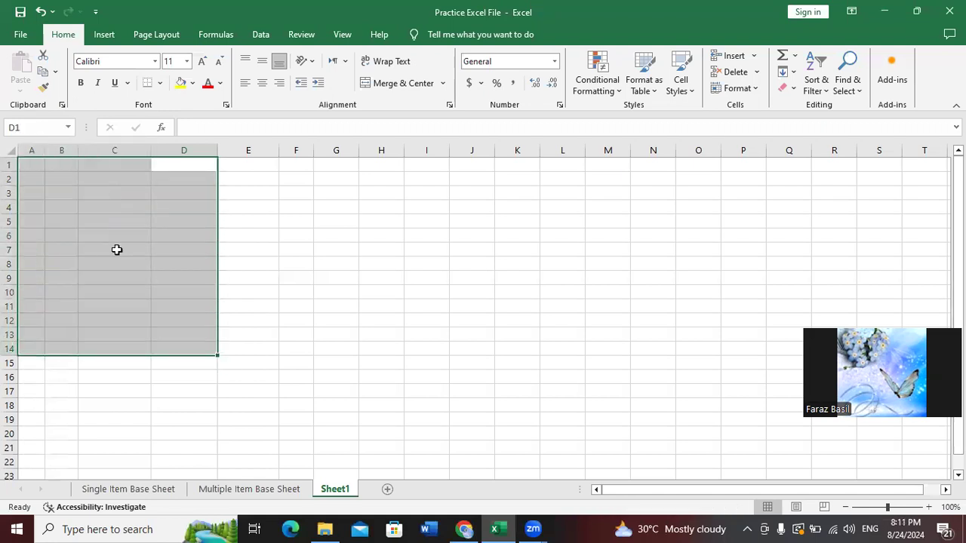
click(116, 250)
click(31, 194)
text(s.)
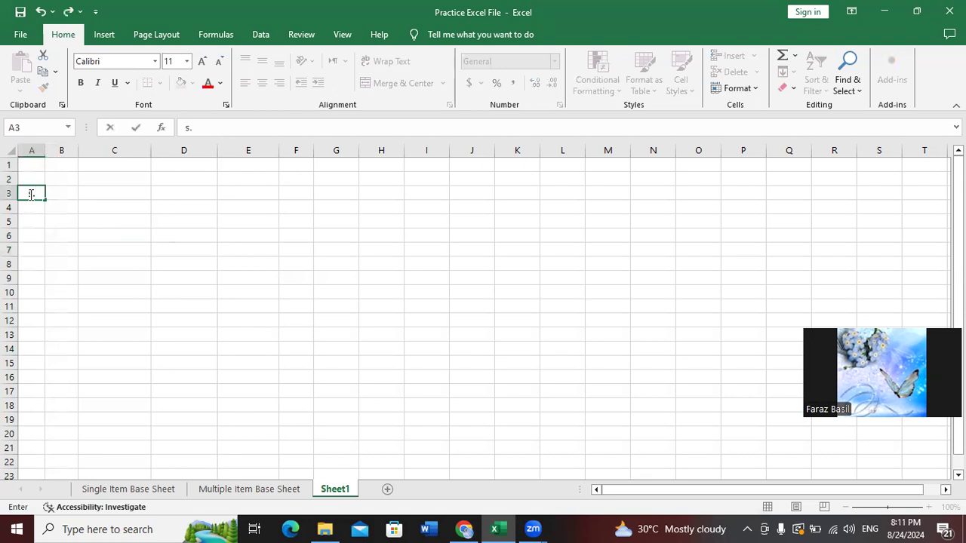
key(BackSpace)
key(BackSpace)
text(S.No)
key(Tab)
key(Down)
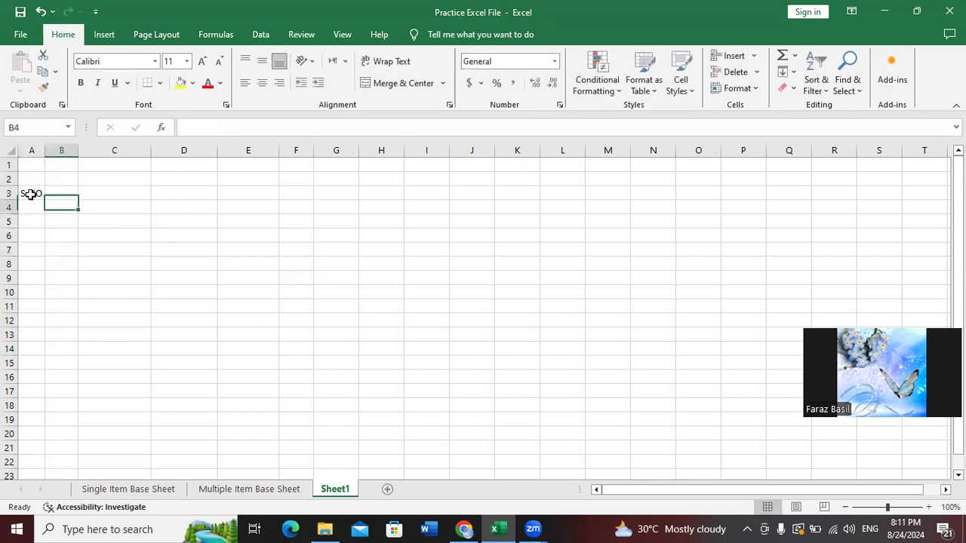
key(Left)
text(1)
key(Return)
text(2)
key(Return)
Add the headings STUDENT NAME in B3 and PAPER in C3
key(Up)
key(Up)
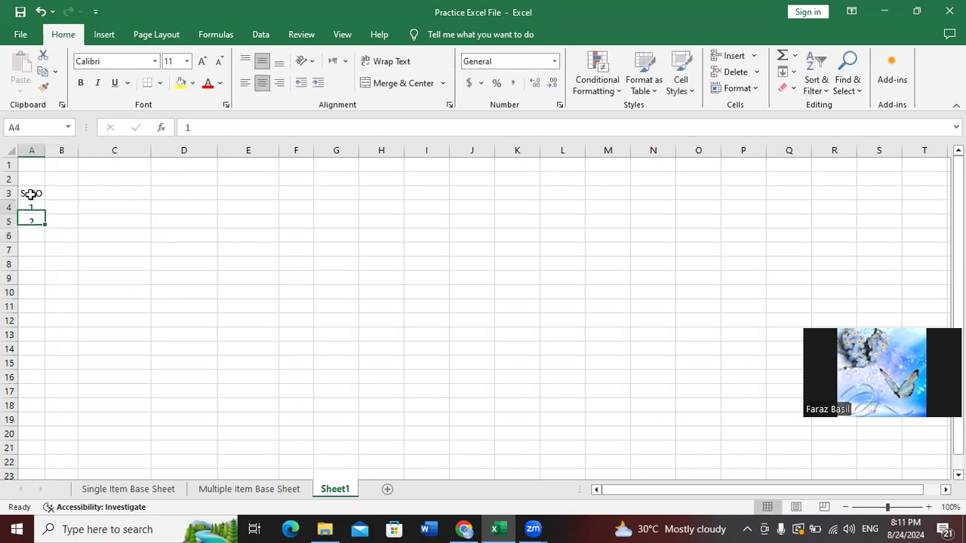
key(Up)
key(Right)
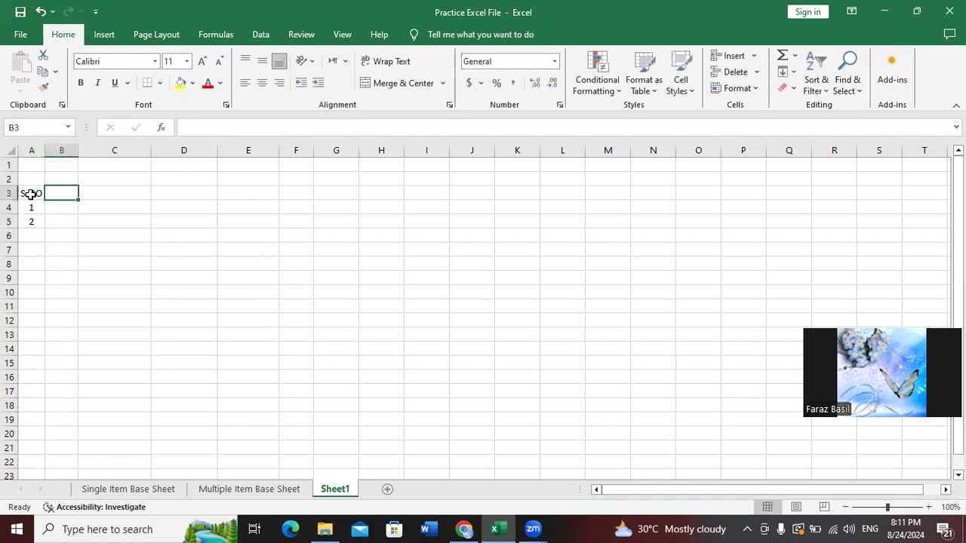
text(STUDENT )
text(ANME)
key(BackSpace)
key(BackSpace)
key(BackSpace)
key(BackSpace)
text(NAME)
key(Tab)
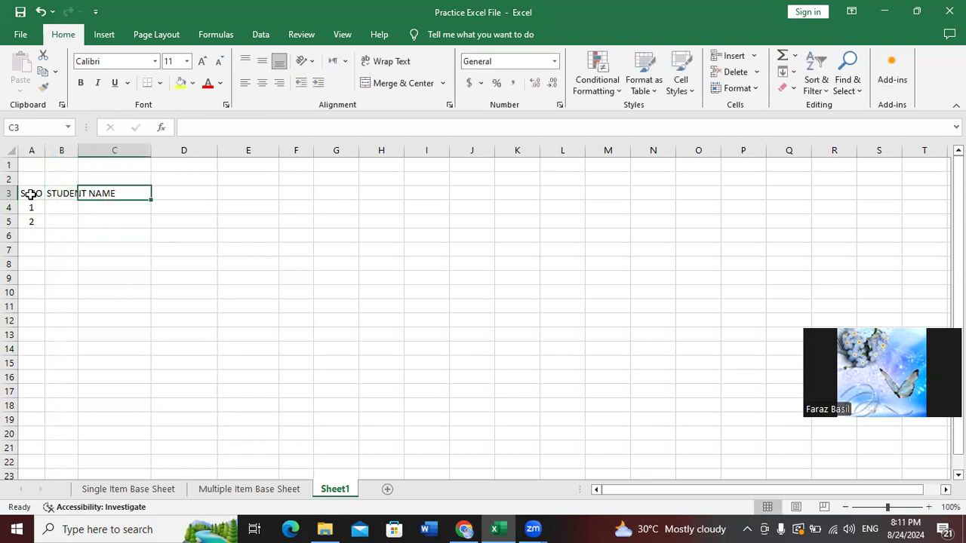
text(PAPER NAME)
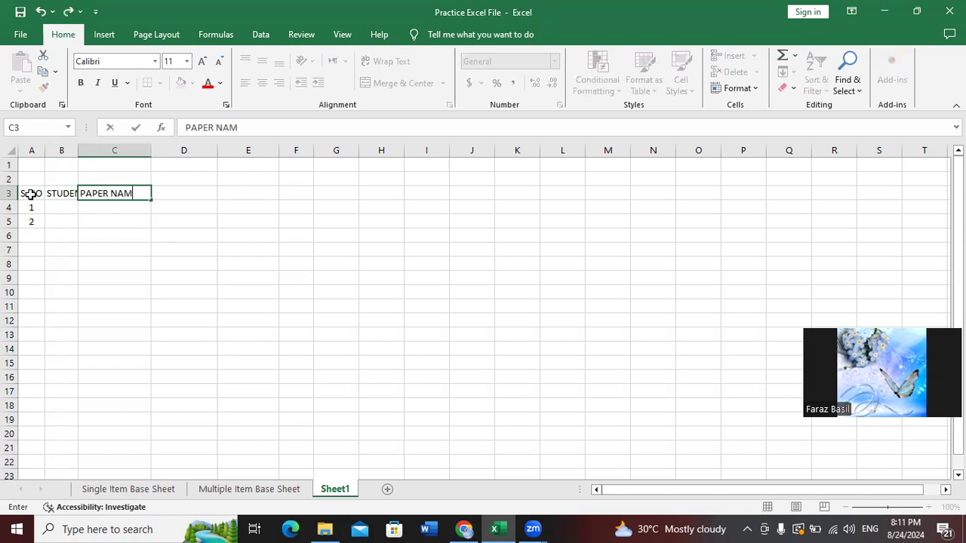
key(BackSpace)
key(BackSpace)
key(BackSpace)
key(BackSpace)
key(BackSpace)
key(BackSpace)
key(BackSpace)
key(BackSpace)
text(PER)
key(Tab)
Enter subject headings ENGLISH, URDU, MATH, ISLAMIYAT and SINDHI in D3:H3
text(EN)
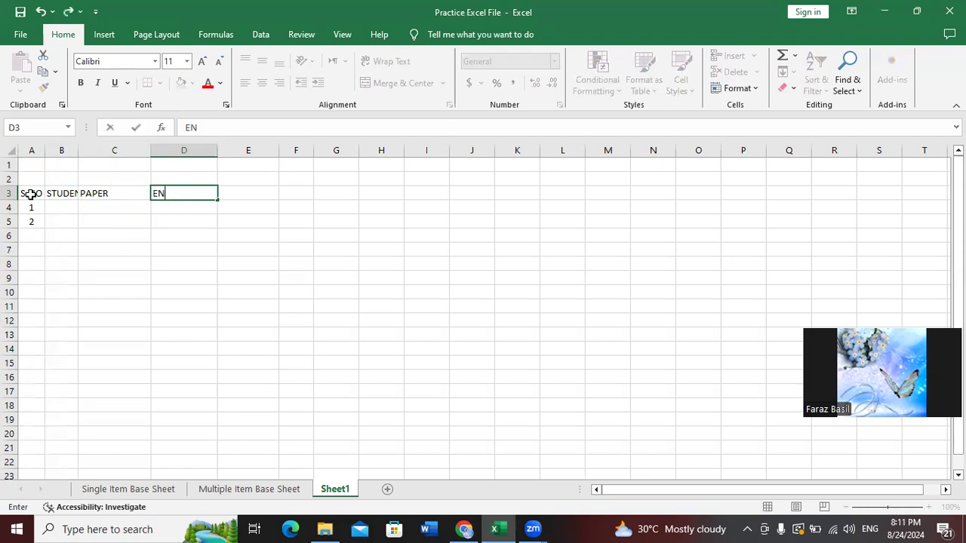
text(GLISH)
key(Tab)
text(URDU)
key(Tab)
text(MATH)
key(Tab)
text(ISLAMIYAT)
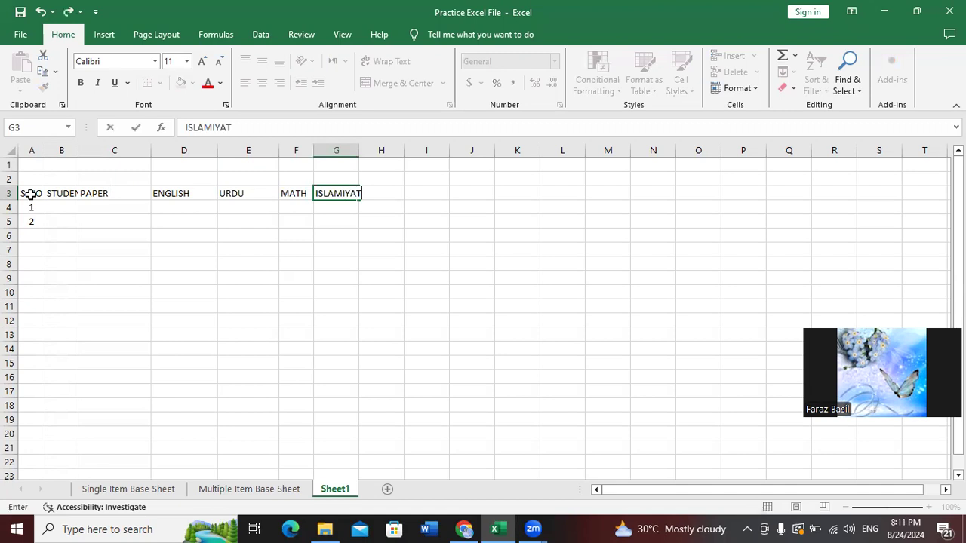
key(Tab)
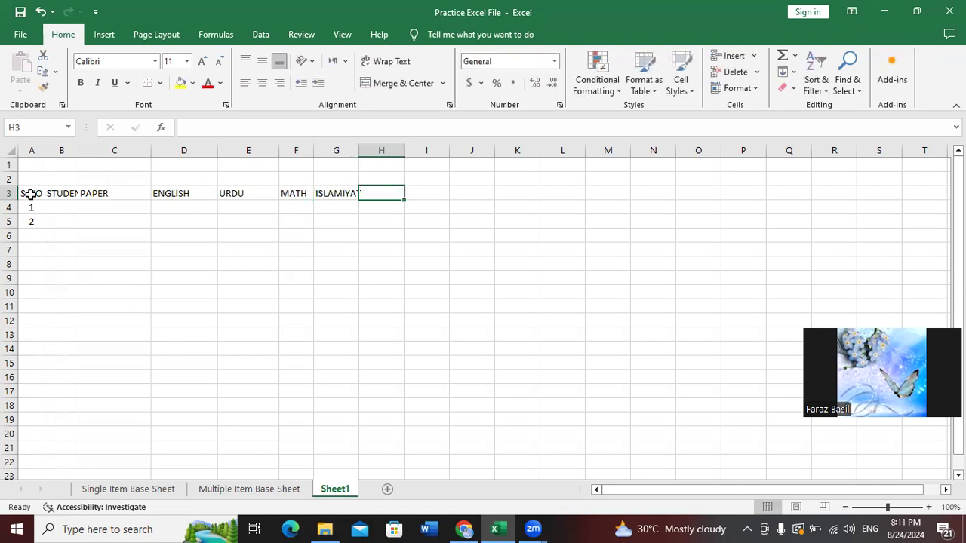
text(SI)
key(Return)
Add OBTAIN MARKS, TOTAL MARKS, PERCENTAGE and GRADE headings in I3:L3
key(Up)
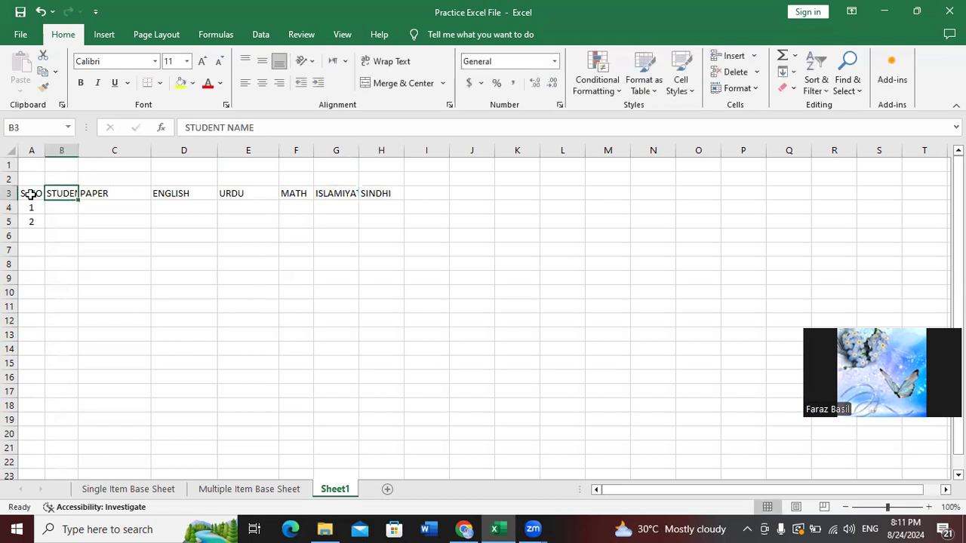
key(Right)
key(Right)
key(Right)
key(Right)
key(Right)
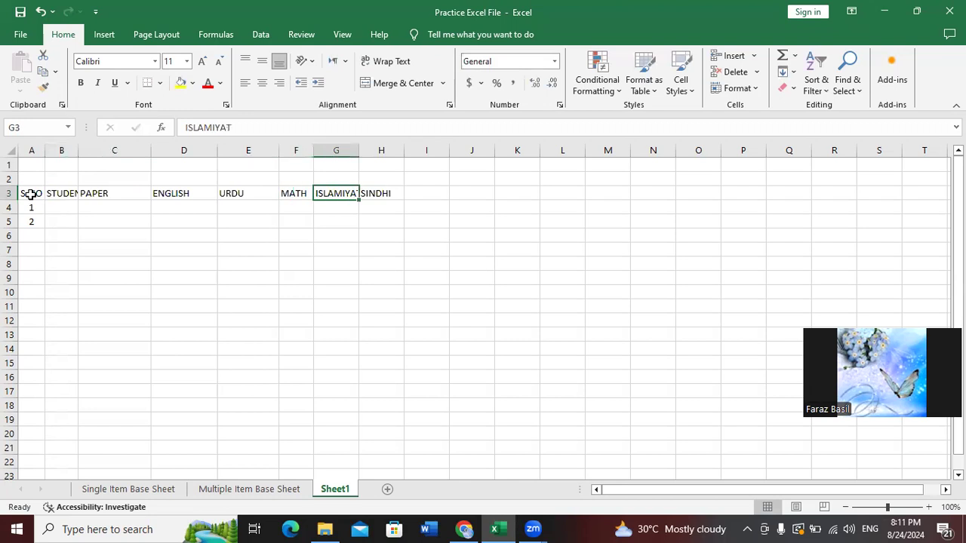
key(F2)
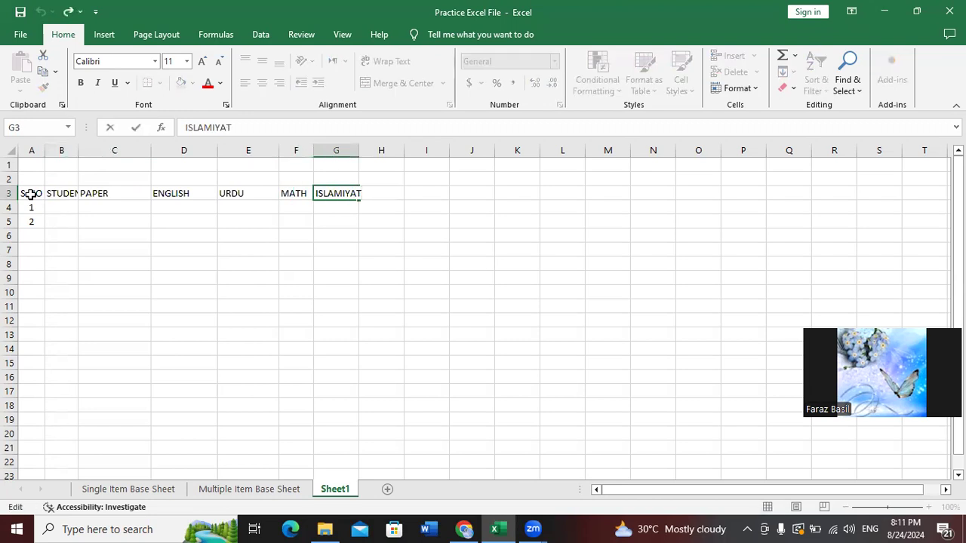
key(Escape)
key(Right)
key(Right)
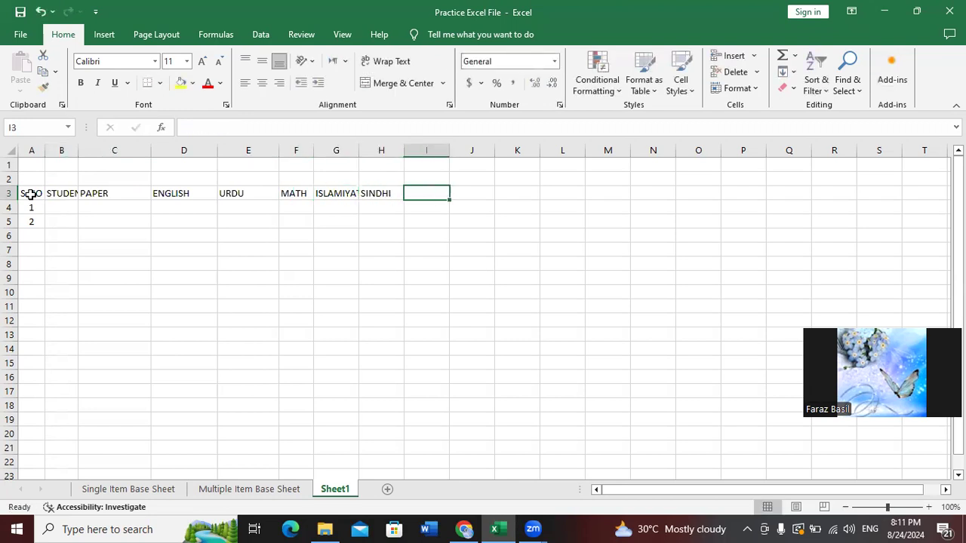
text(OBTAIN)
key(BackSpace)
key(BackSpace)
key(BackSpace)
key(BackSpace)
key(BackSpace)
key(BackSpace)
text(OB)
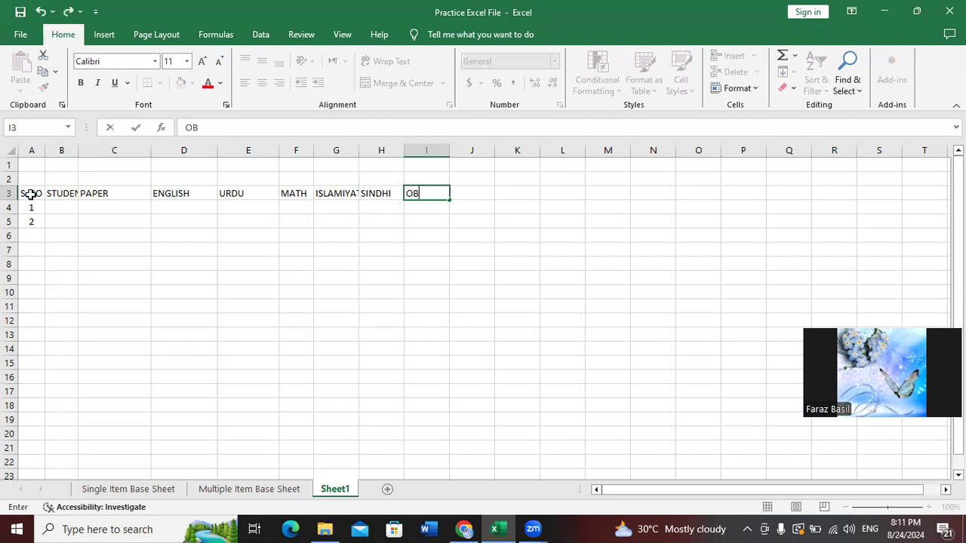
text(TAIN MARKS)
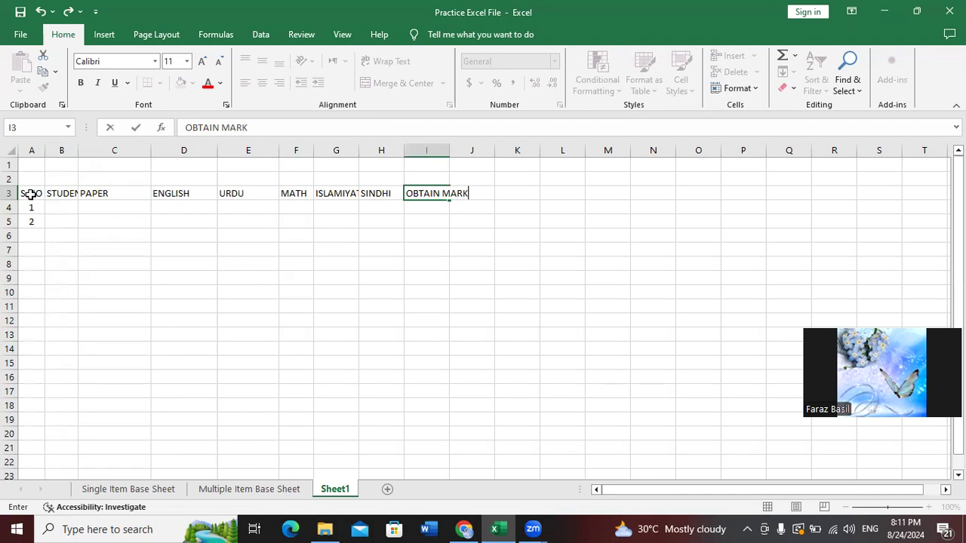
key(Tab)
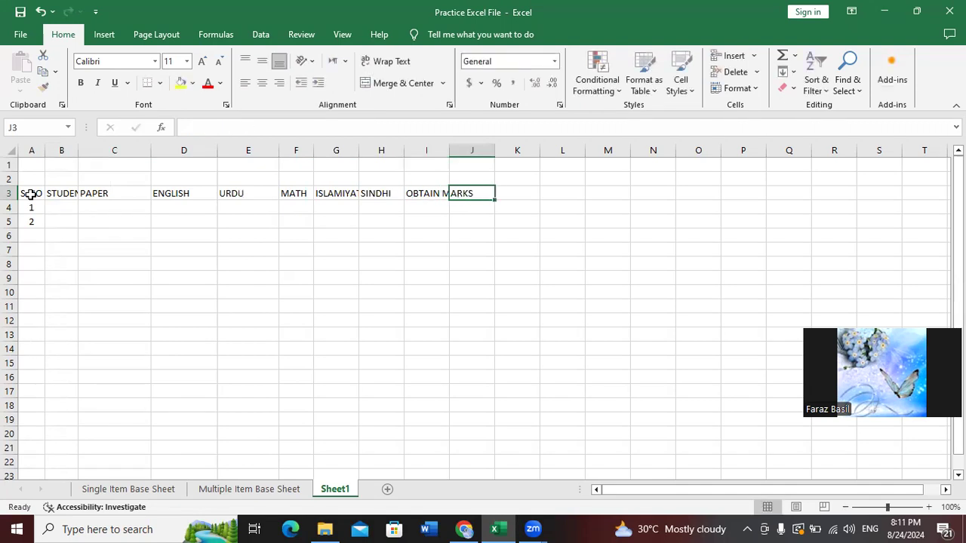
text(TOTAL MARKS)
key(Tab)
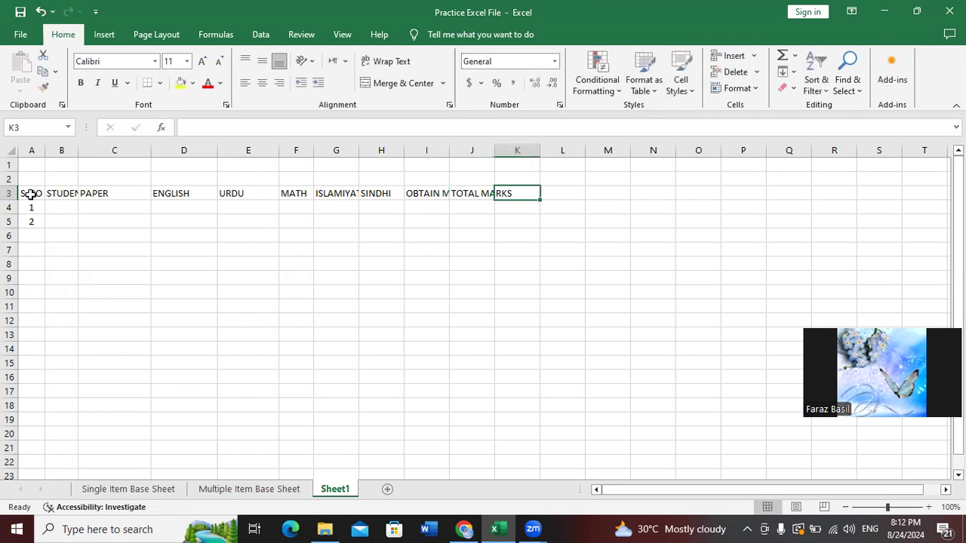
text(PERCENTAGE)
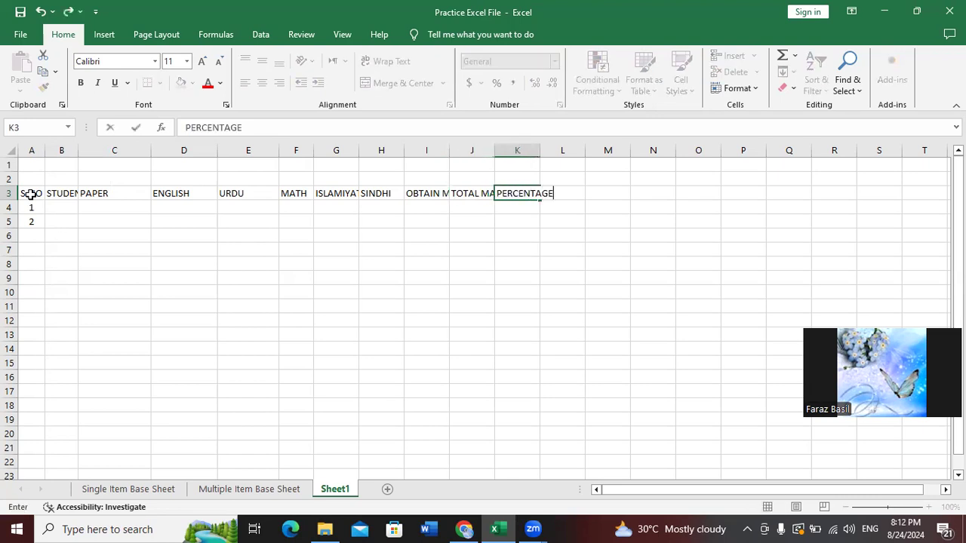
key(Tab)
text(GRADE)
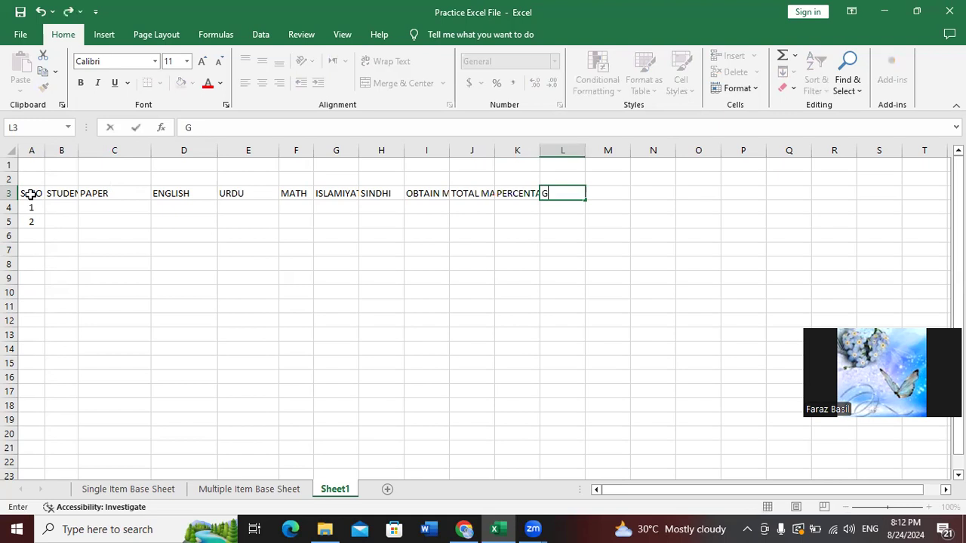
key(Tab)
key(Down)
key(Left)
key(Left)
key(Left)
key(Left)
key(Left)
key(Left)
key(Left)
key(Left)
key(Left)
key(Left)
key(Left)
key(Left)
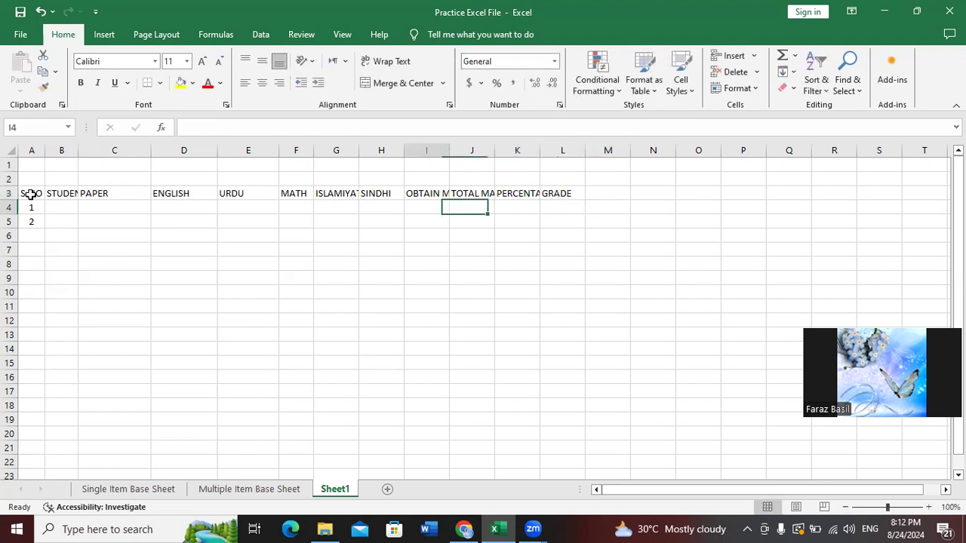
Enter the first student's full name in B4, then select the whole worksheet
key(Right)
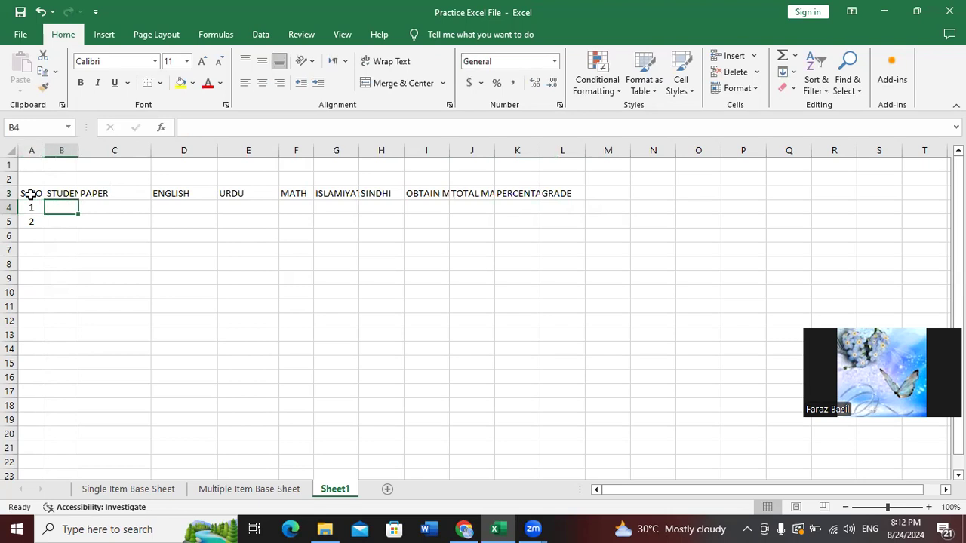
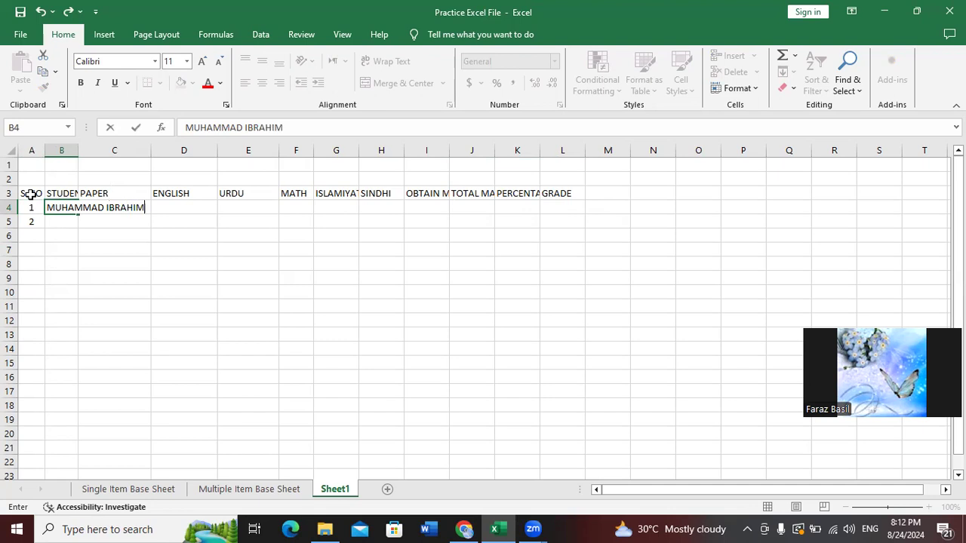
key(Tab)
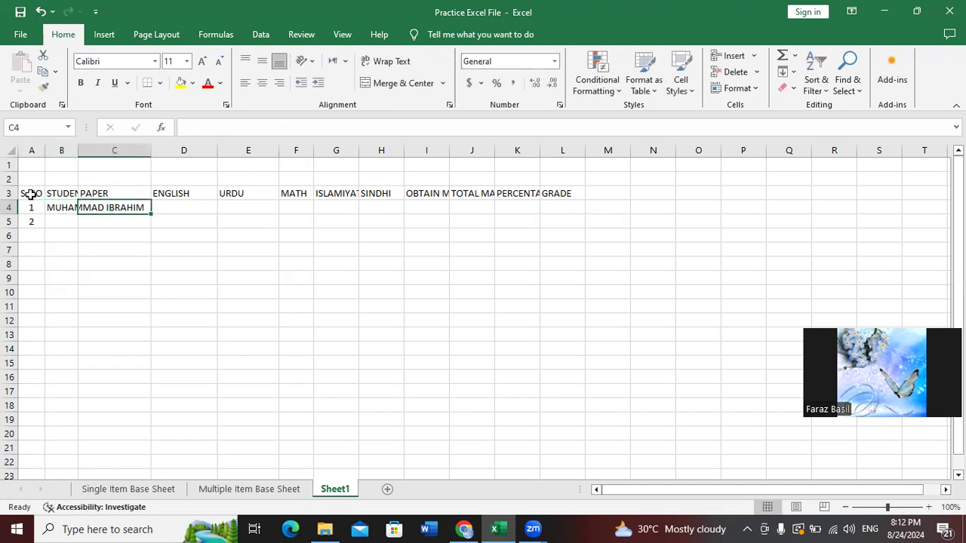
key(Left)
key(Up)
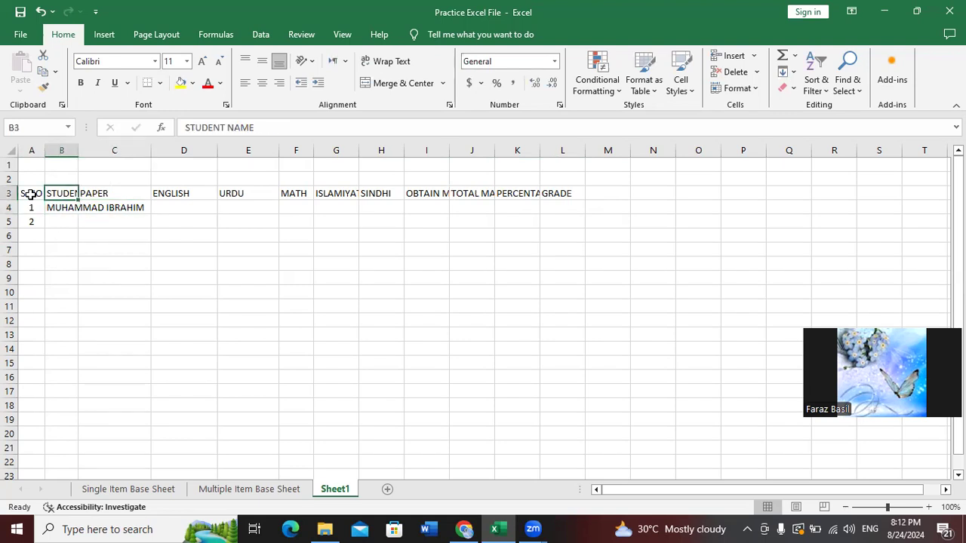
key(Right)
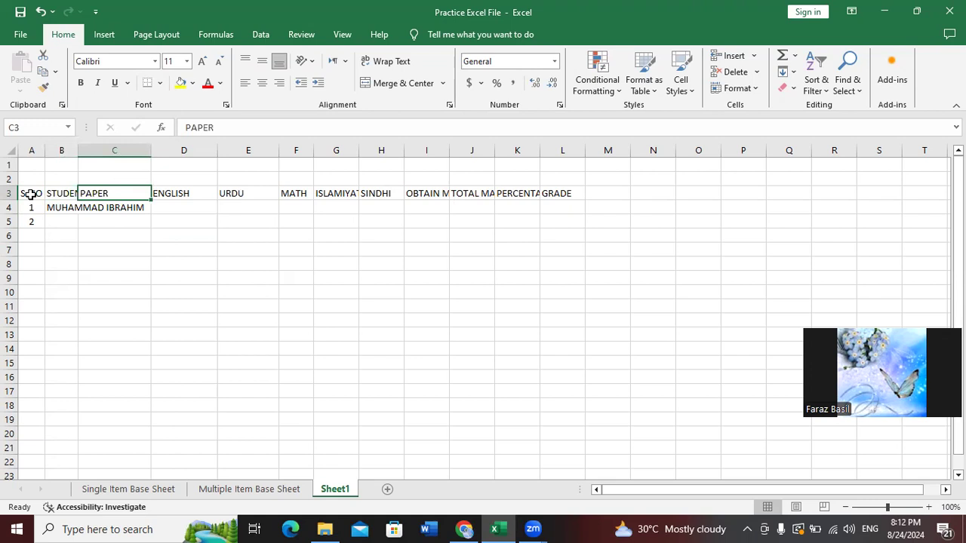
click(13, 151)
Autofit all column widths to fit their headings
double_click(43, 148)
click(97, 224)
click(112, 207)
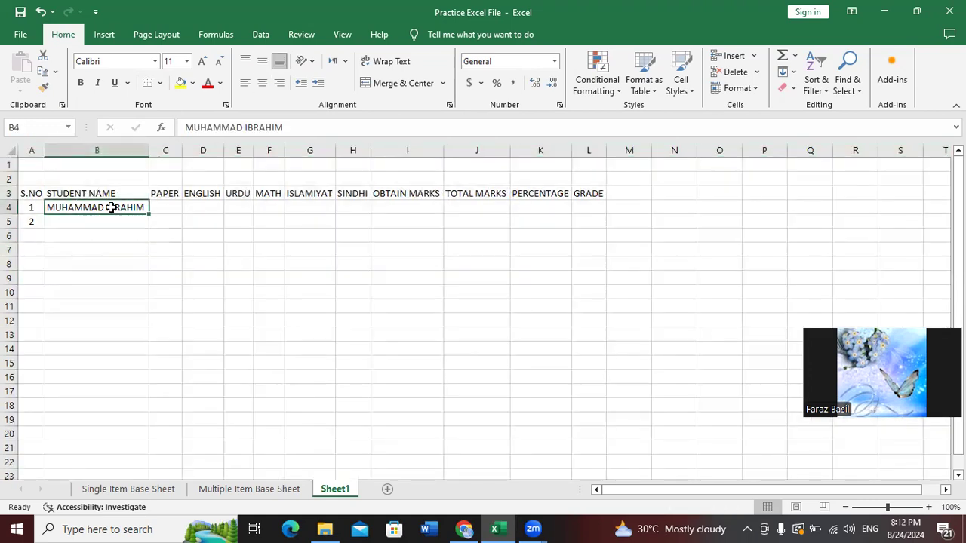
key(Right)
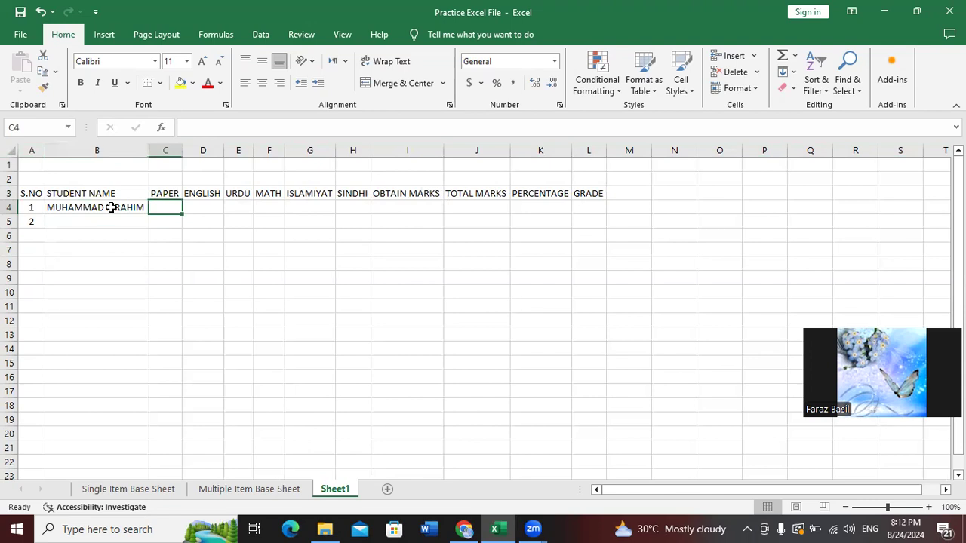
key(Right)
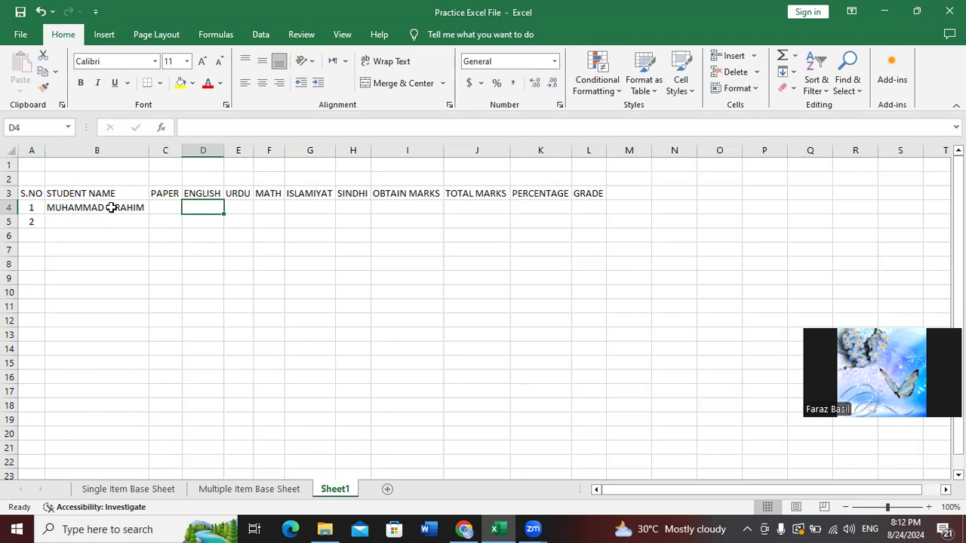
Enter the first student's marks 90, 70, 99, 95 and 80 in D4:H4
text(90)
key(Tab)
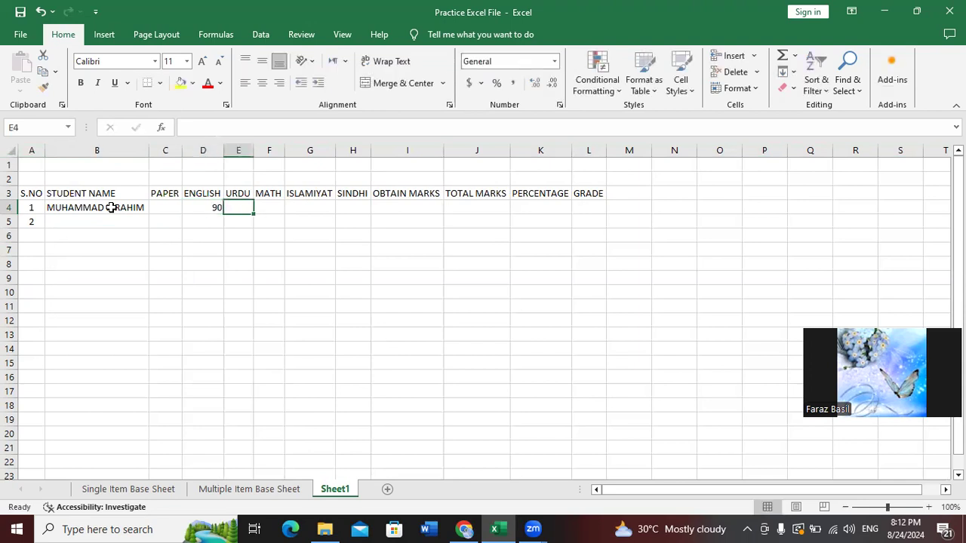
text(70)
key(Tab)
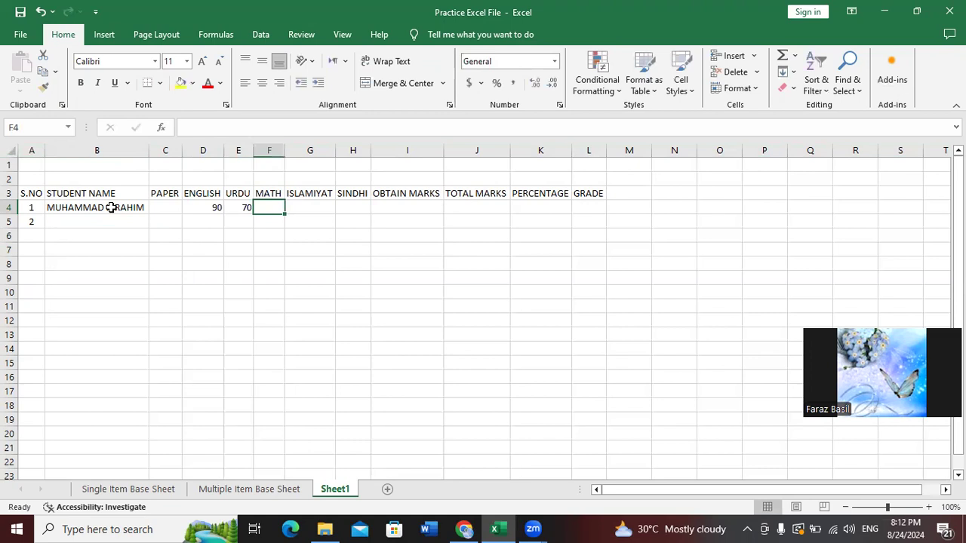
text(99)
key(Tab)
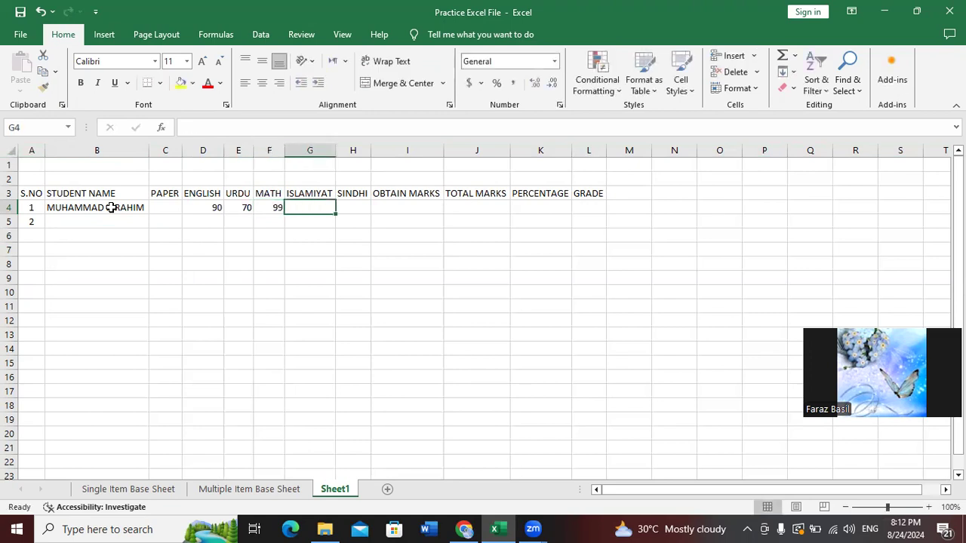
text(9)
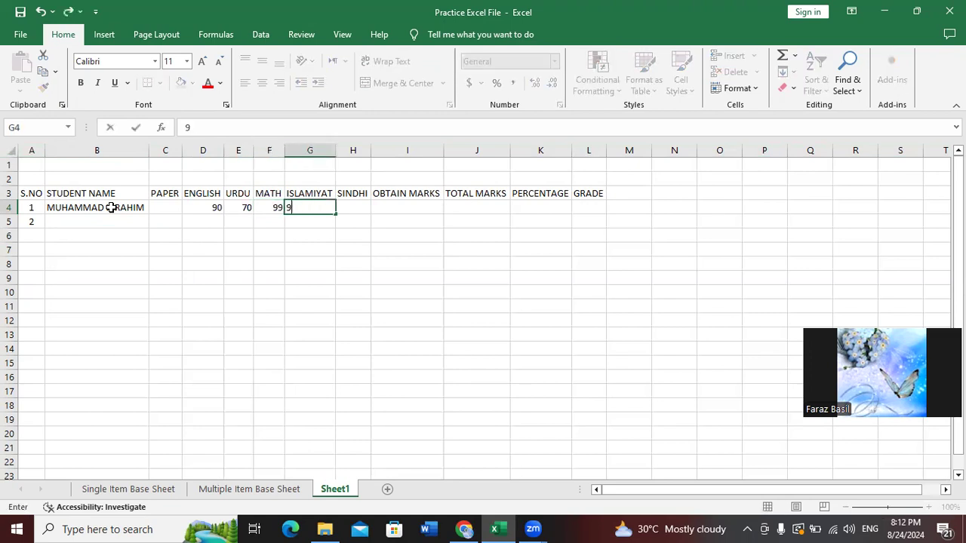
text(5)
key(Tab)
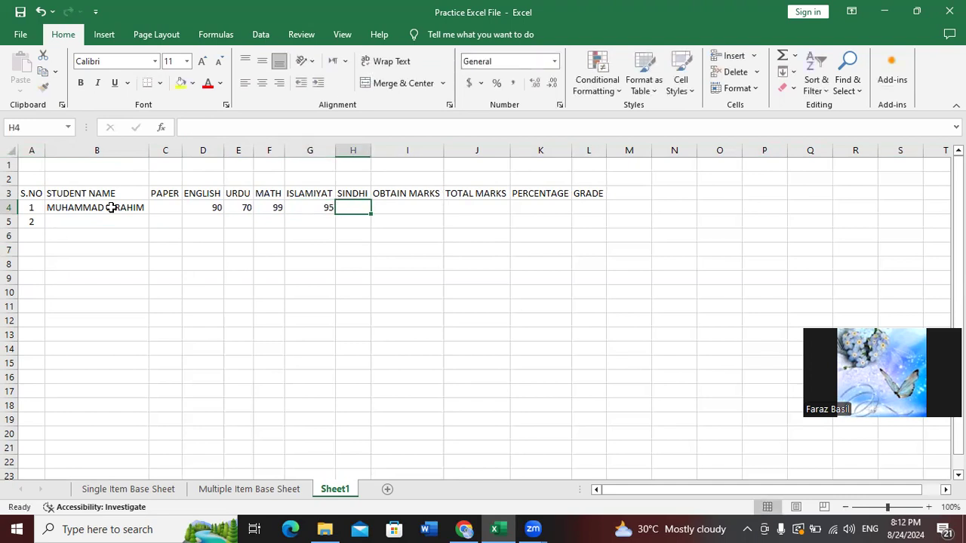
text(80)
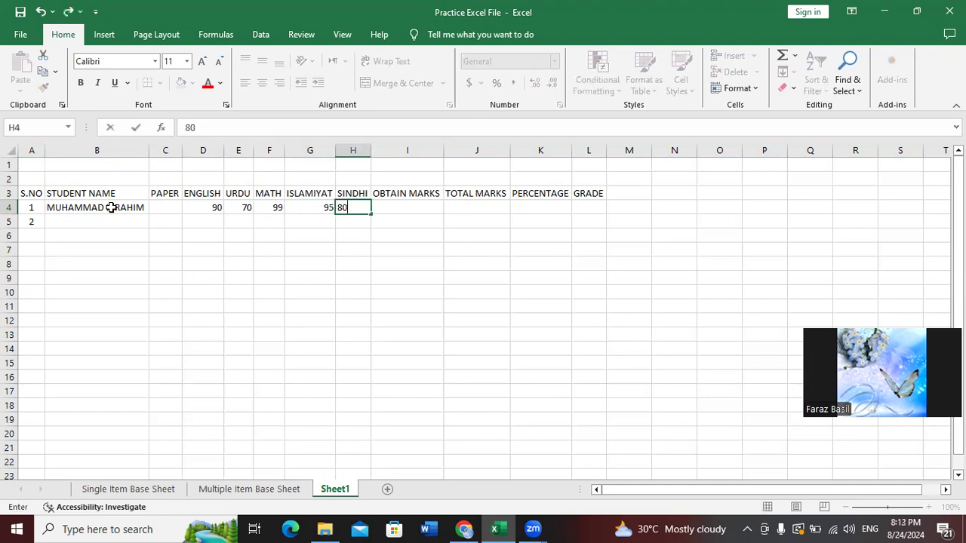
key(Tab)
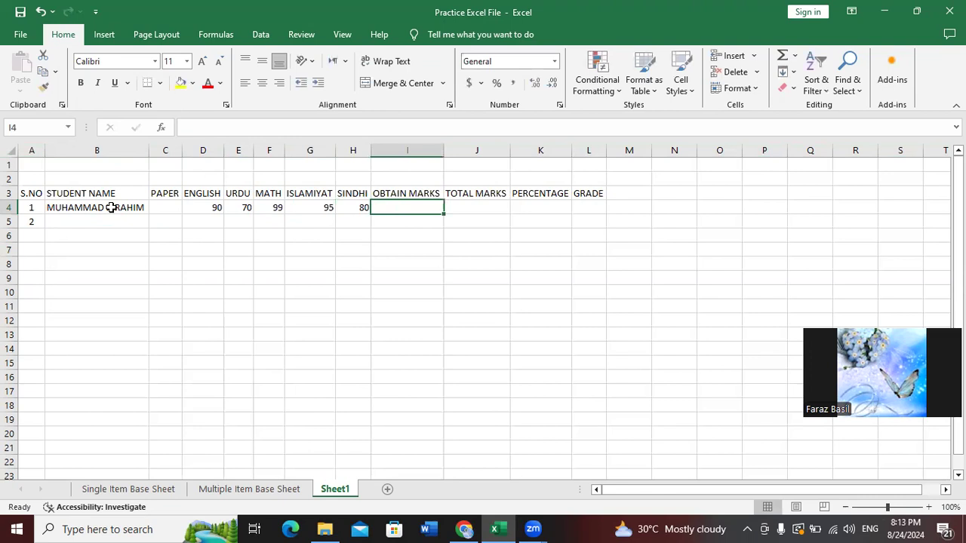
Enter =SUM(D4:H4) in I4 to total the five subject marks
text(=)
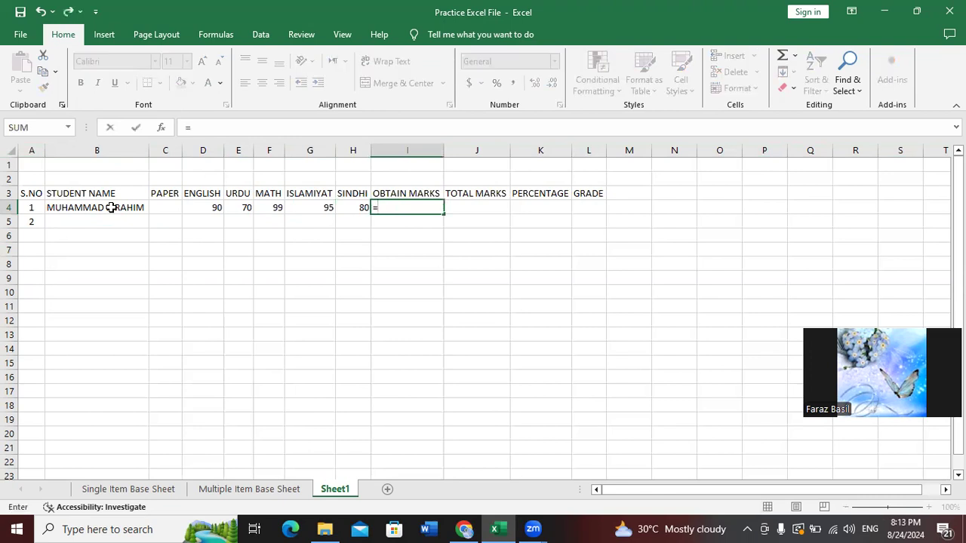
text(SUM)
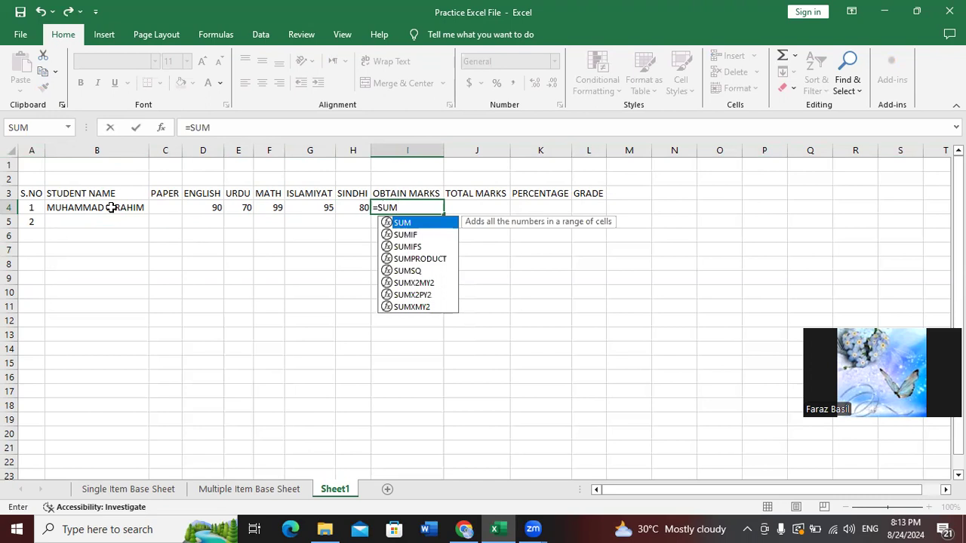
text(()
key(Left)
key(Left)
key(Left)
key(Left)
key(Left)
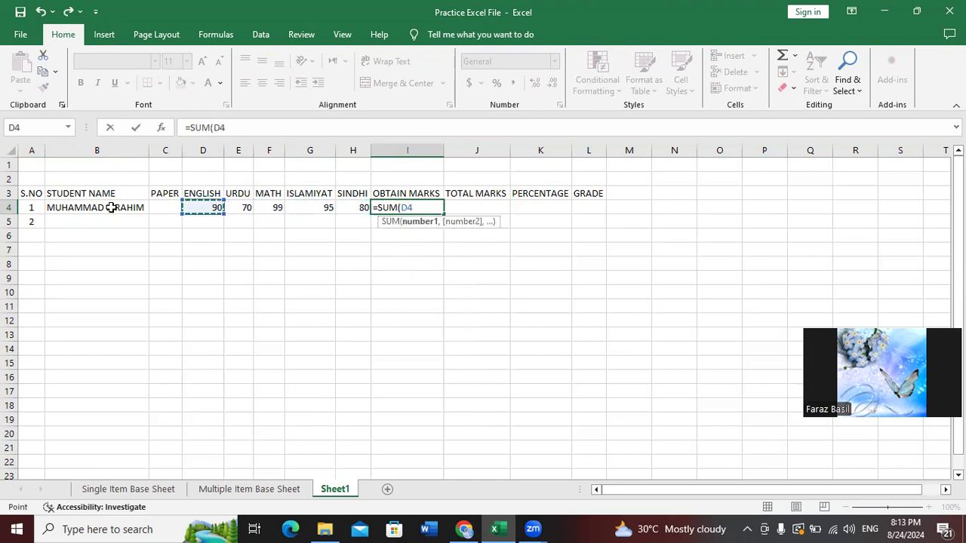
key(shift+Right)
key(shift+Right)
key(shift+Right)
key(shift+Right)
text())
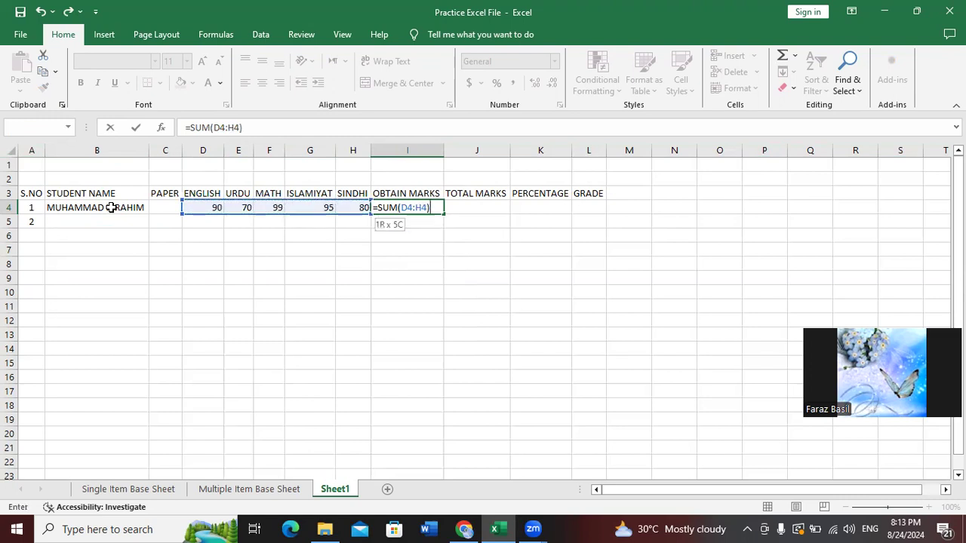
key(Return)
Check the I4 sum, then start and cancel an entry in TOTAL MARKS cell J4
click(111, 207)
key(Right)
key(Right)
key(Right)
key(Right)
key(Right)
key(Right)
key(Right)
key(Right)
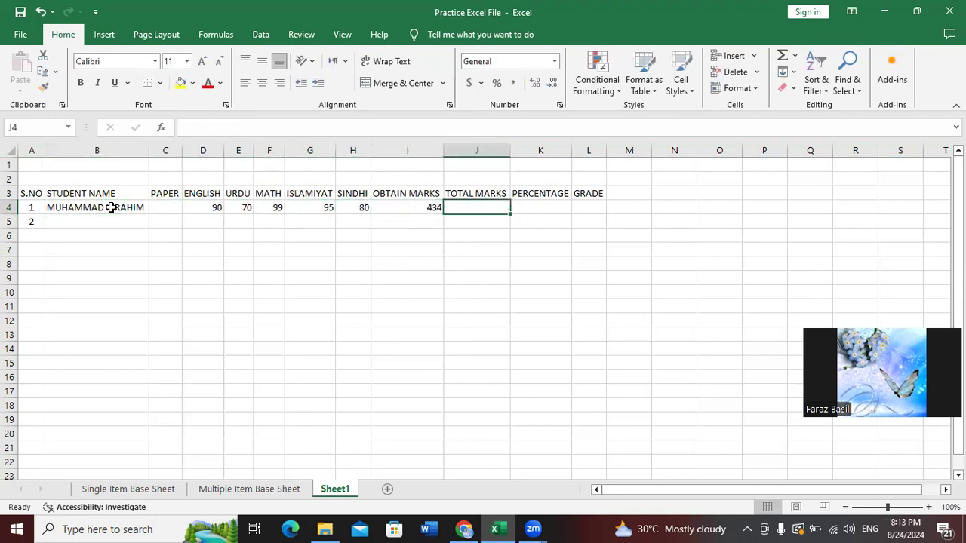
key(Left)
key(Right)
text(=)
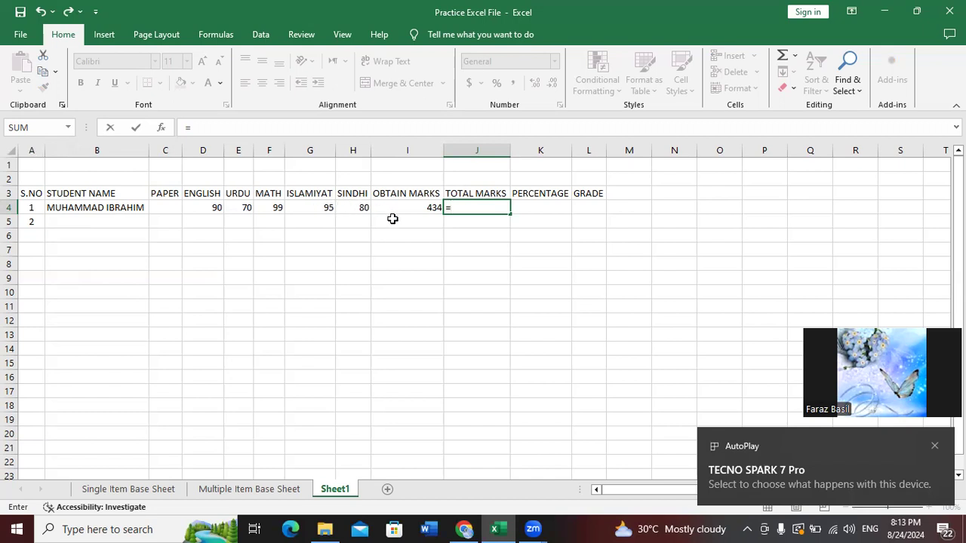
key(Escape)
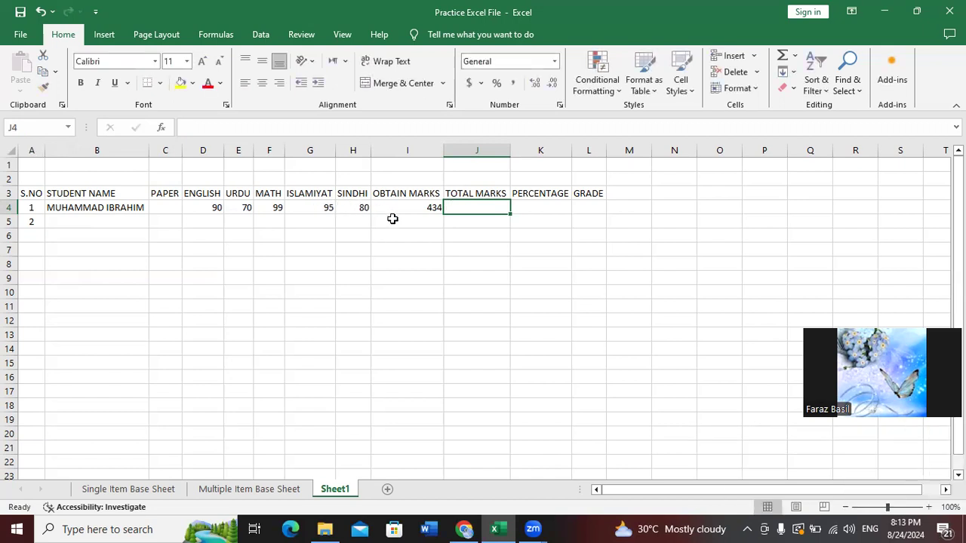
Enter 500 as the total marks in J4, then check the I4 SUM and J4 values
text(500)
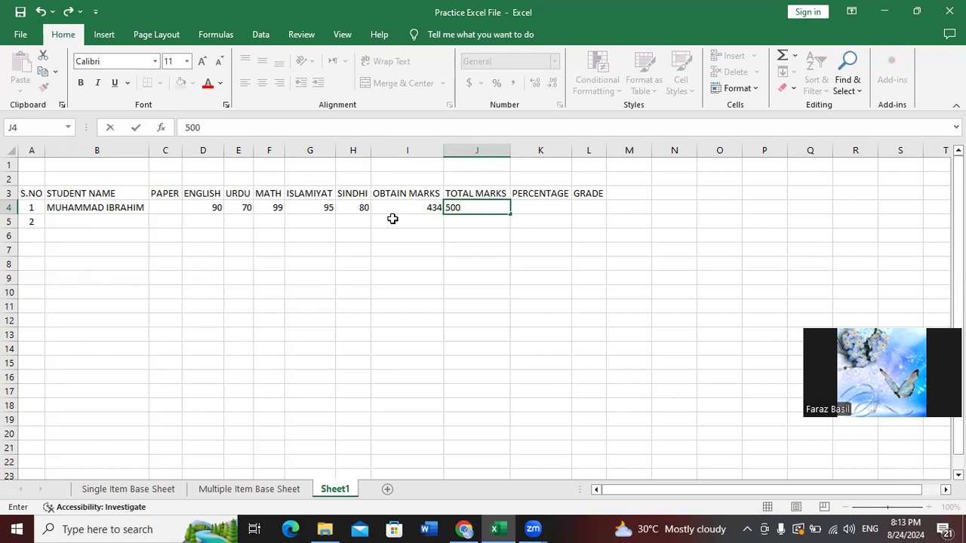
key(Tab)
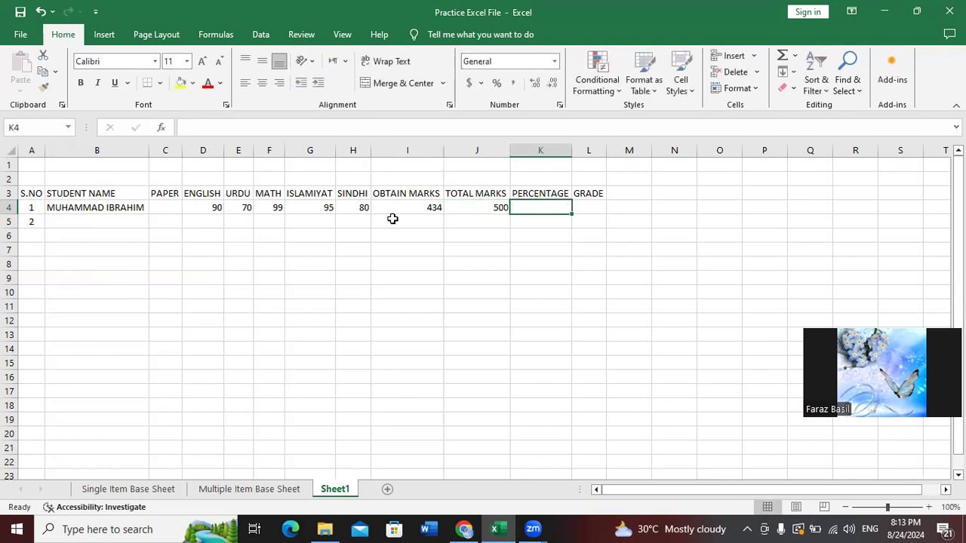
click(414, 206)
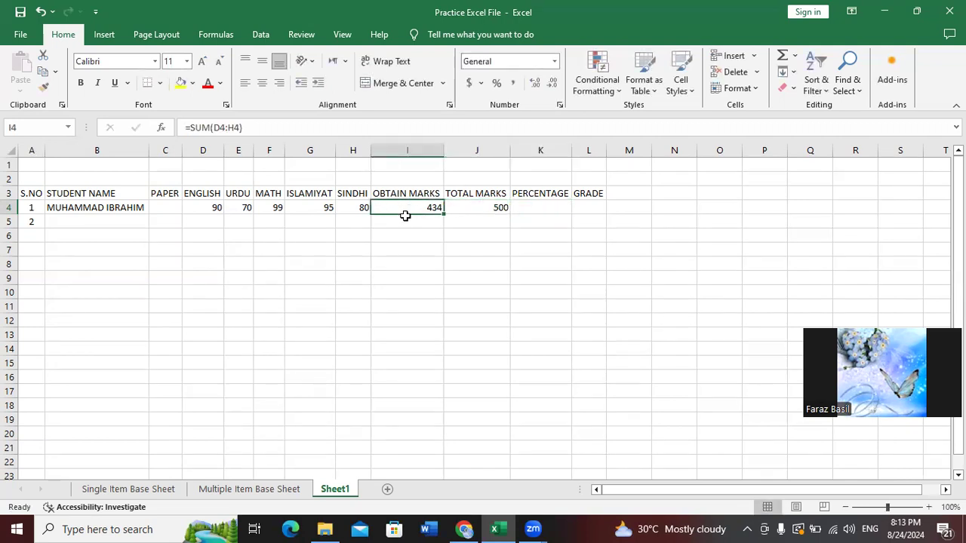
click(478, 209)
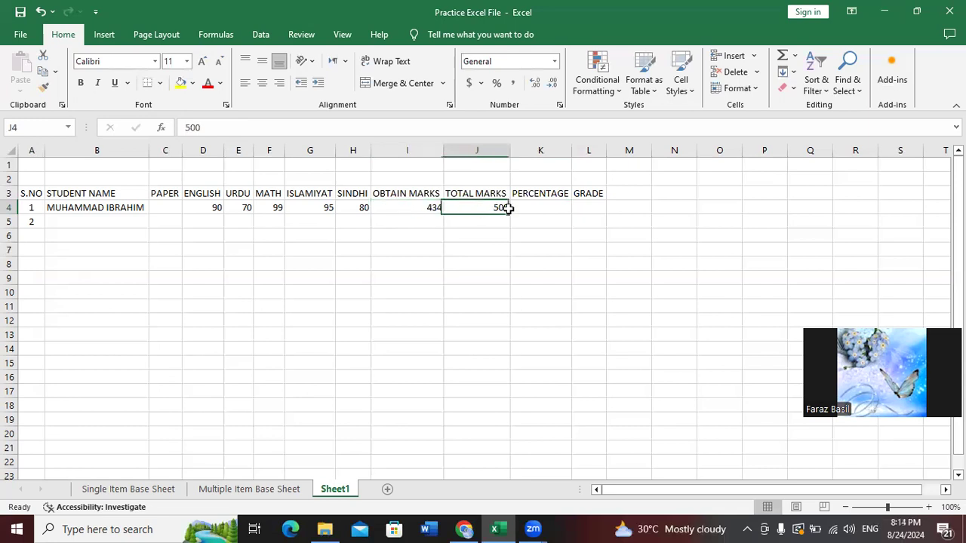
Try the percentage formula =I4*100/J4 in K4, then clear K4 again
click(554, 207)
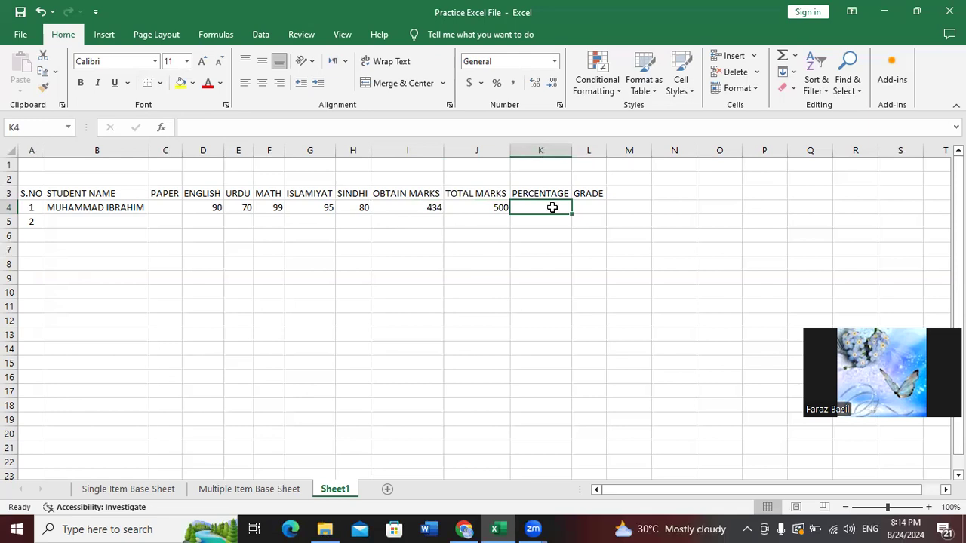
text(=)
key(Left)
key(Left)
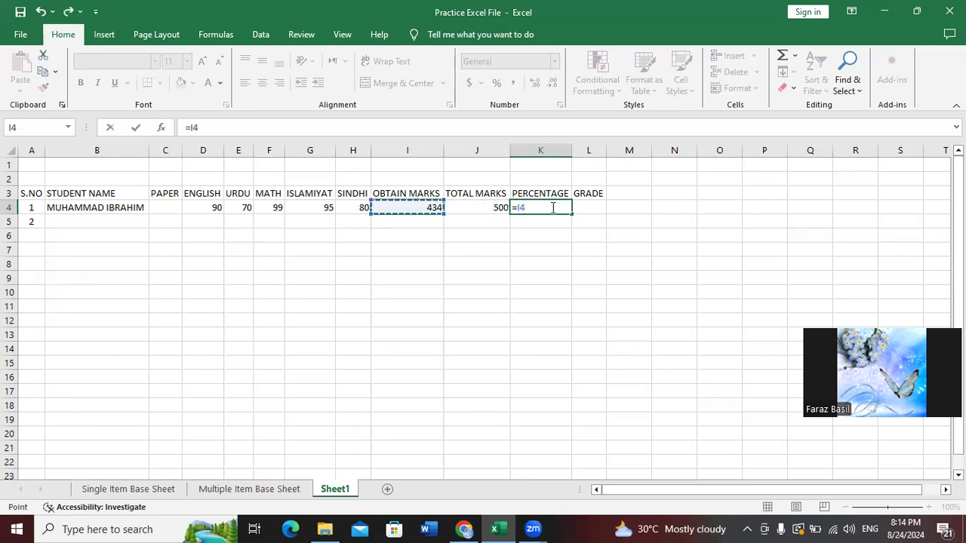
text(*100/)
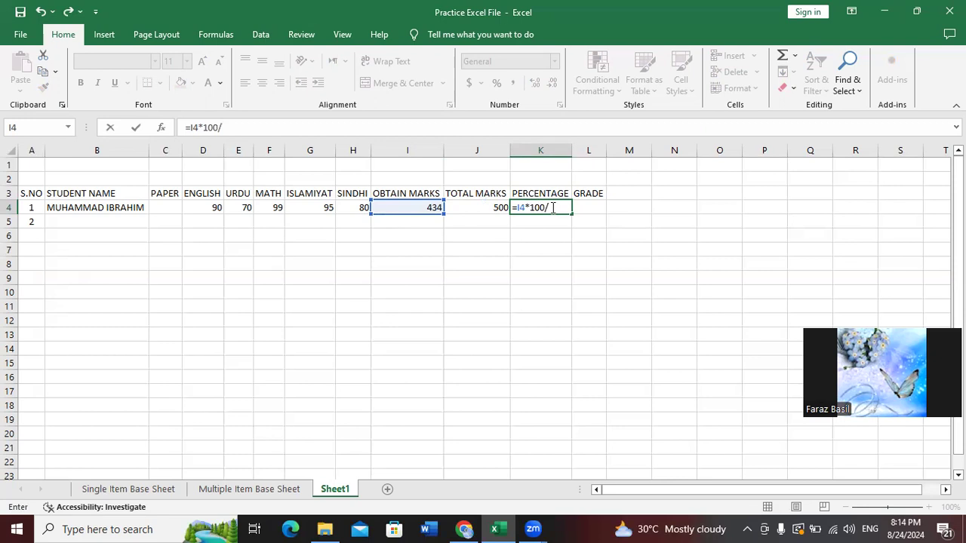
text(J4)
key(Return)
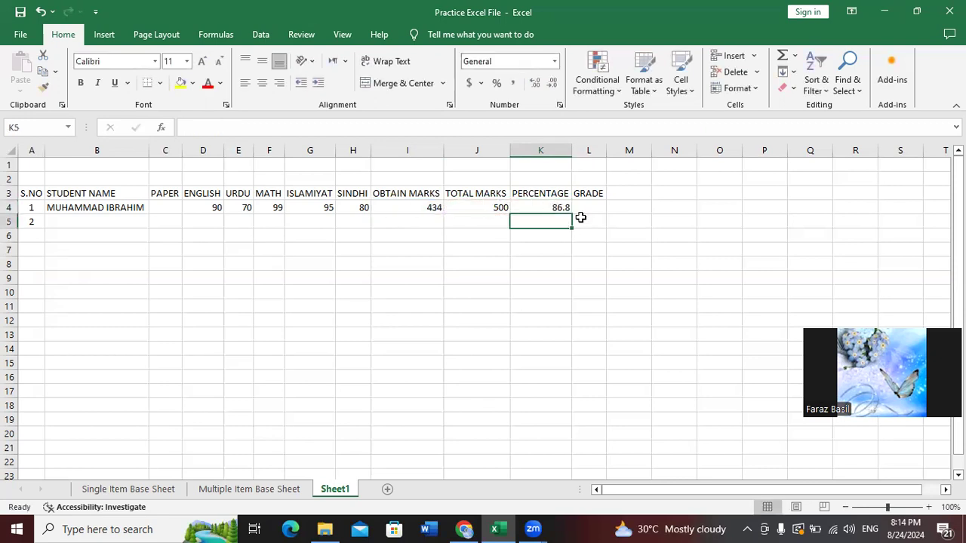
click(557, 207)
key(Delete)
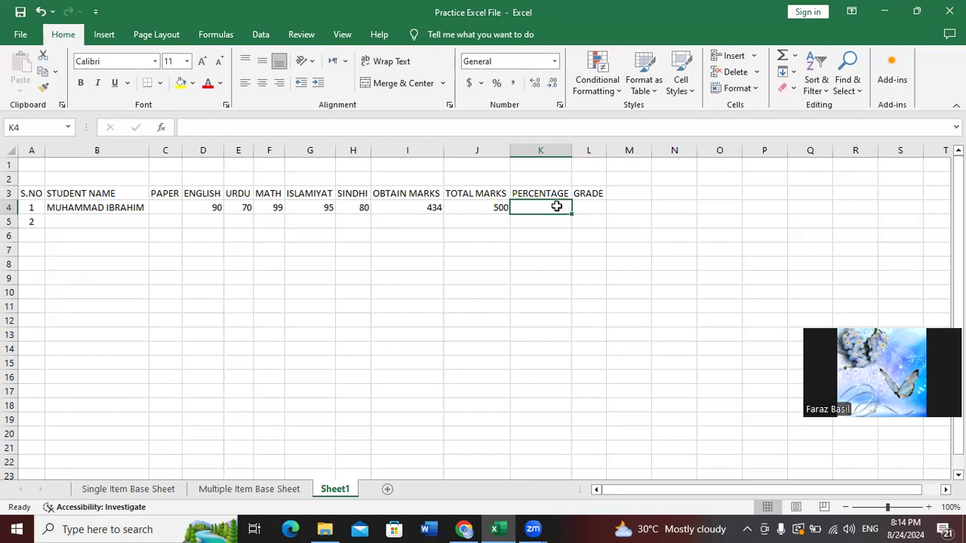
Build =I4*100/J4 in K4 using arrow-key cell references, giving 86.8
key(Left)
key(Right)
text(=)
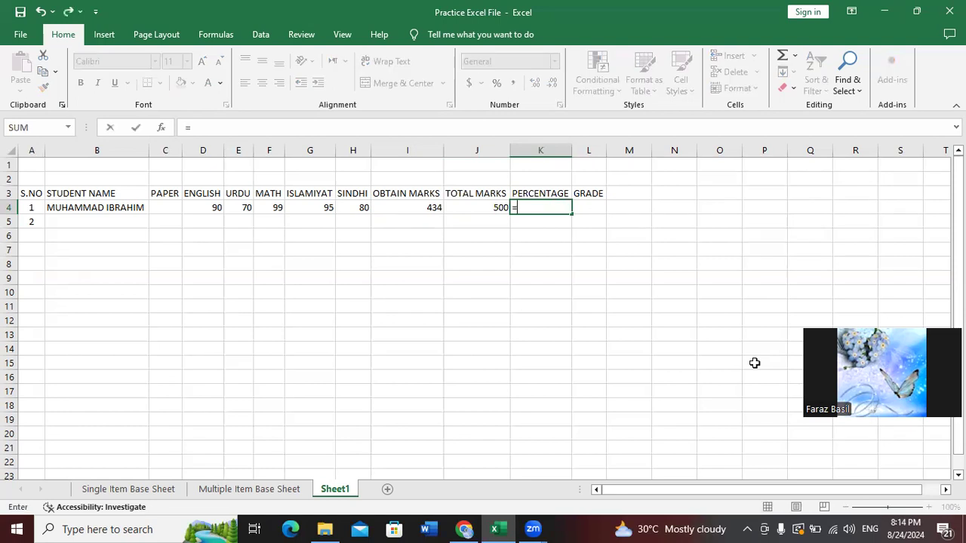
key(Left)
key(Left)
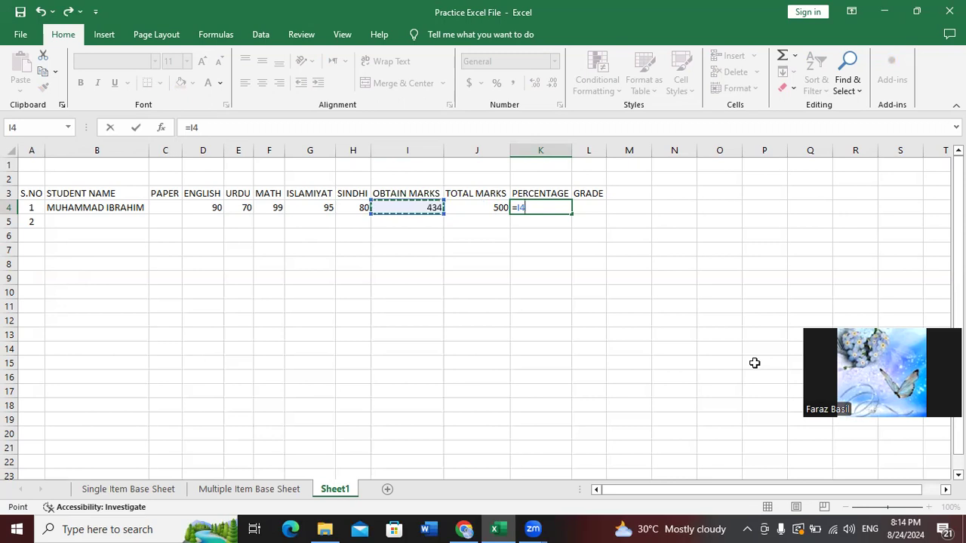
text(*100)
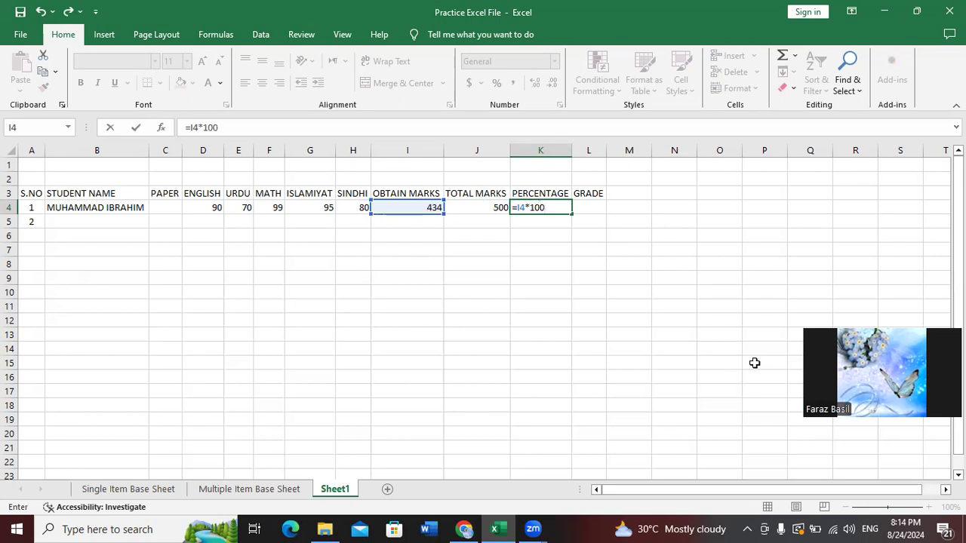
text(/)
key(Left)
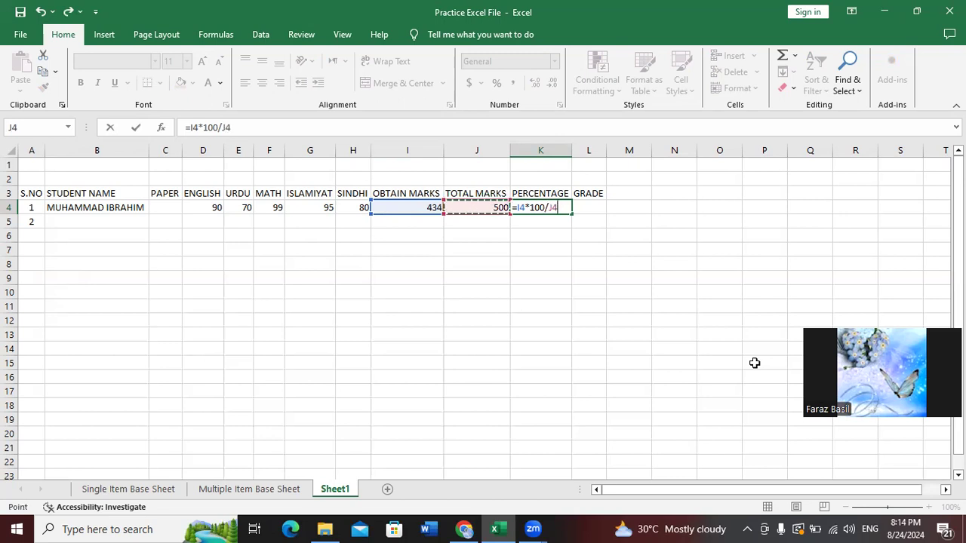
key(Return)
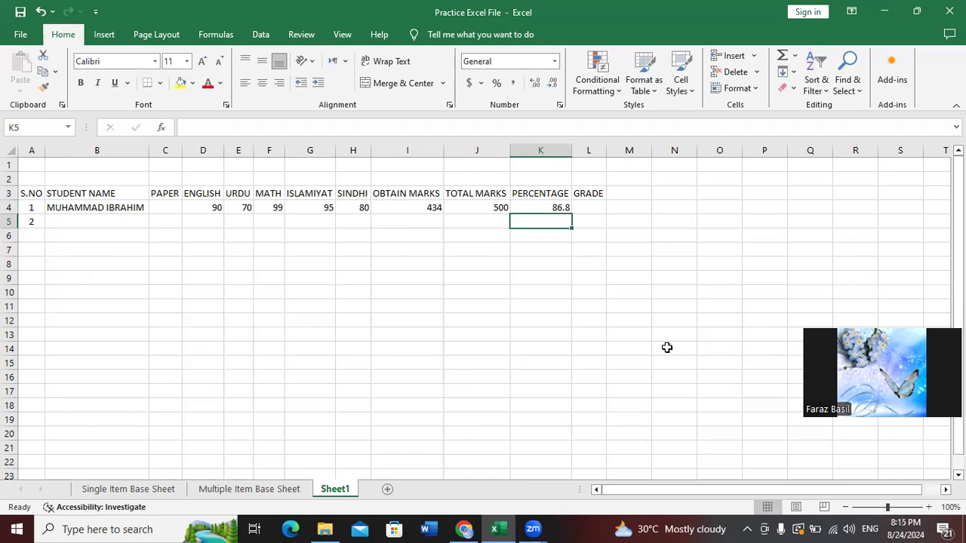
Fill the I4 SUM, the J4 value 500 and the K4 percentage formula down to row 16
click(500, 205)
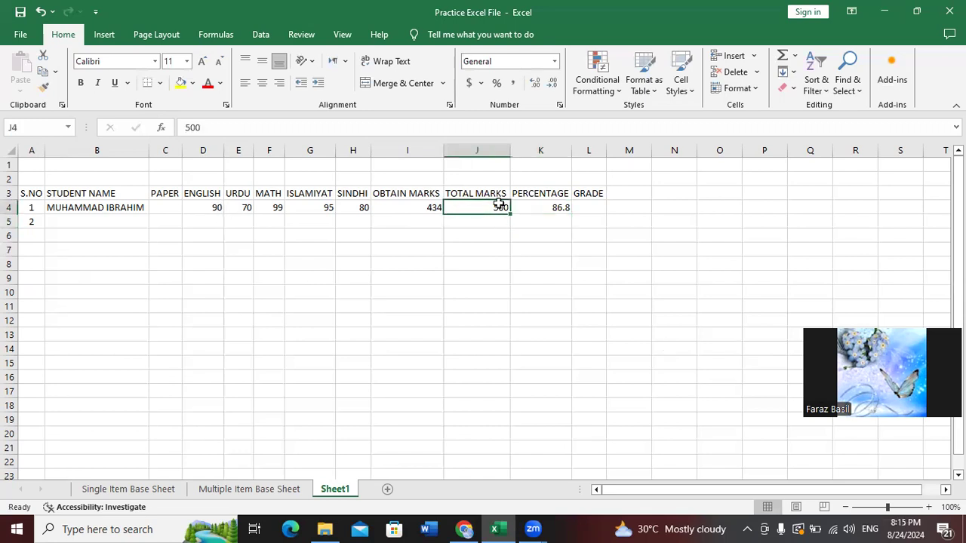
click(420, 207)
drag(444, 214, 450, 381)
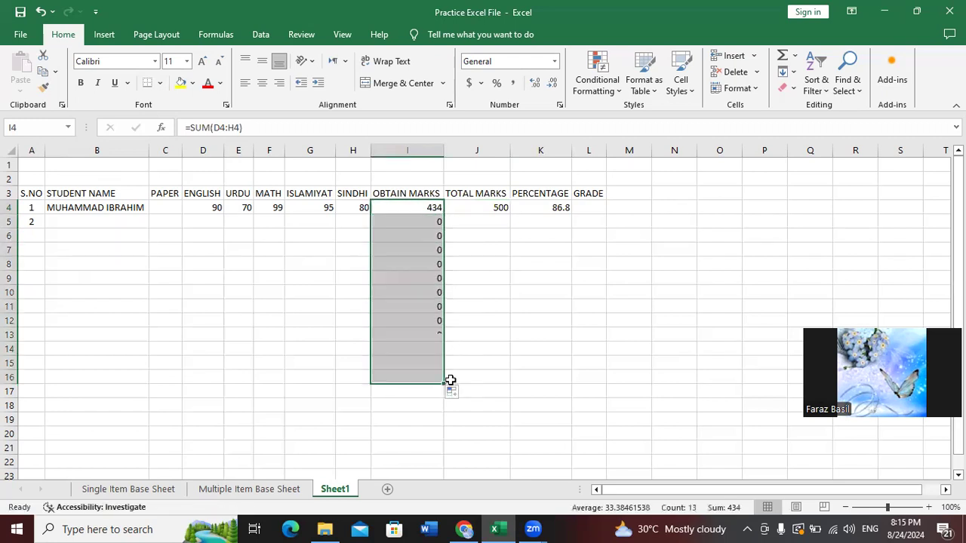
click(506, 234)
click(500, 205)
drag(510, 214, 512, 383)
click(562, 207)
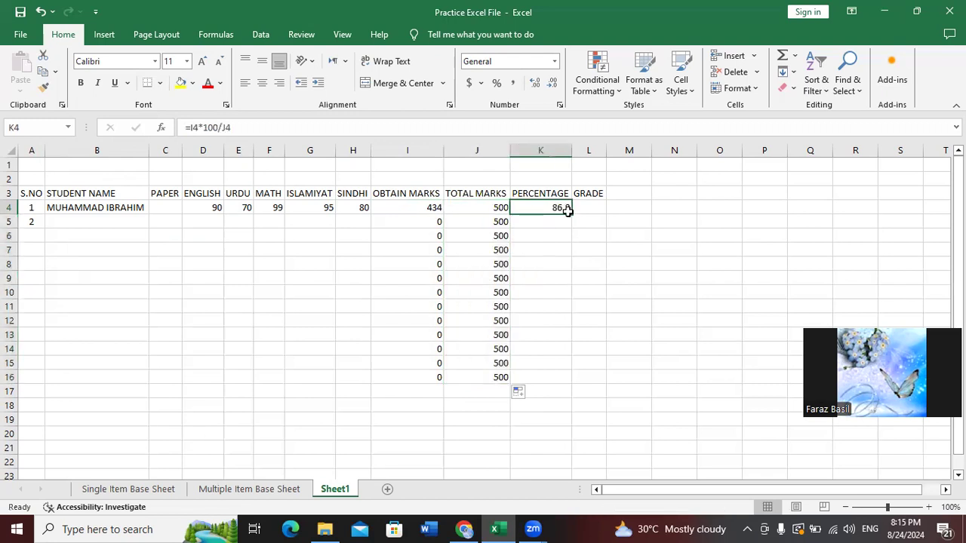
drag(573, 215, 571, 375)
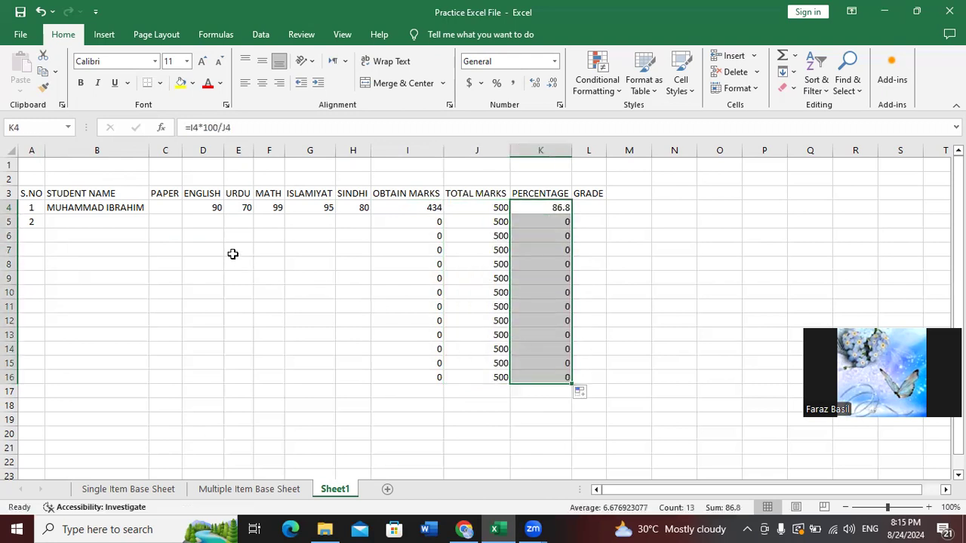
click(596, 210)
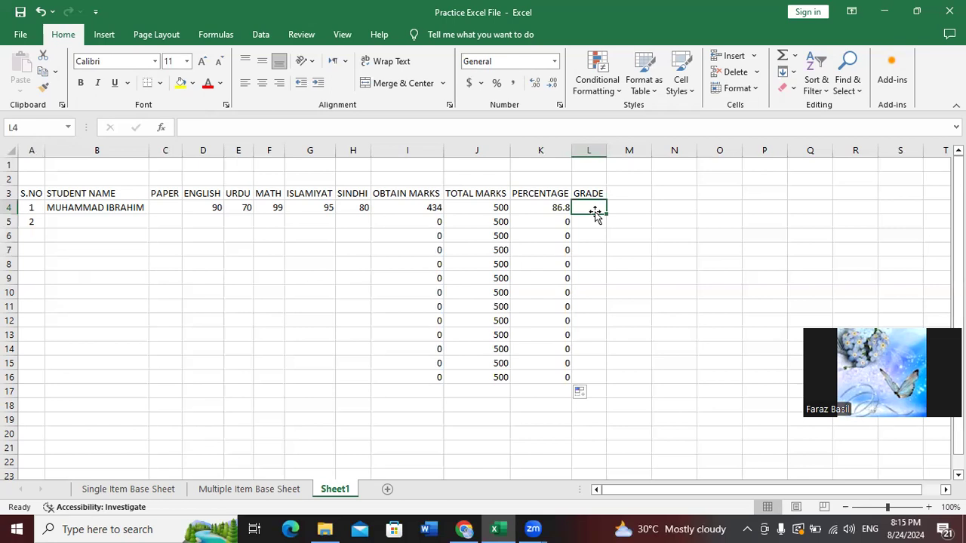
Start the grade formula =IF(K4>=80 in L4, correcting a mistyped K3 reference to K4
text(=IF)
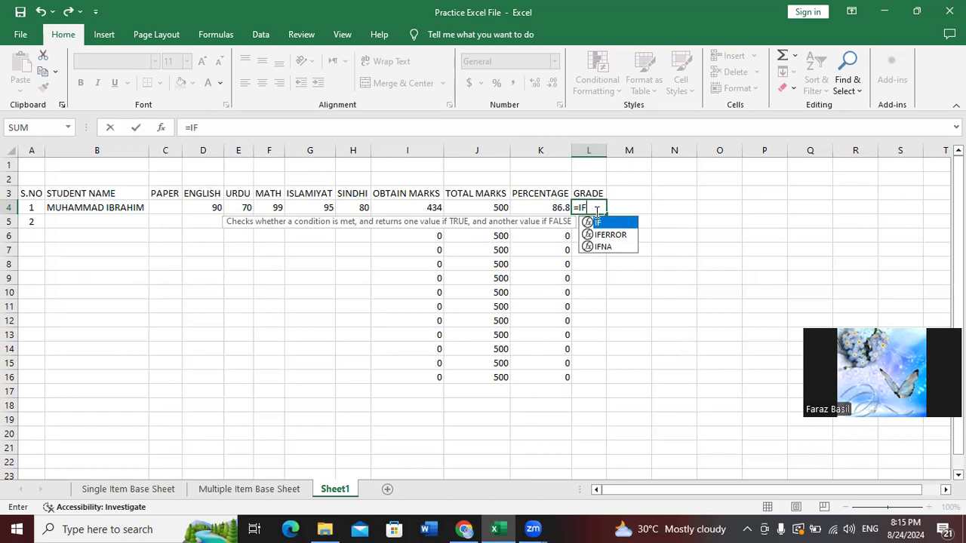
text(()
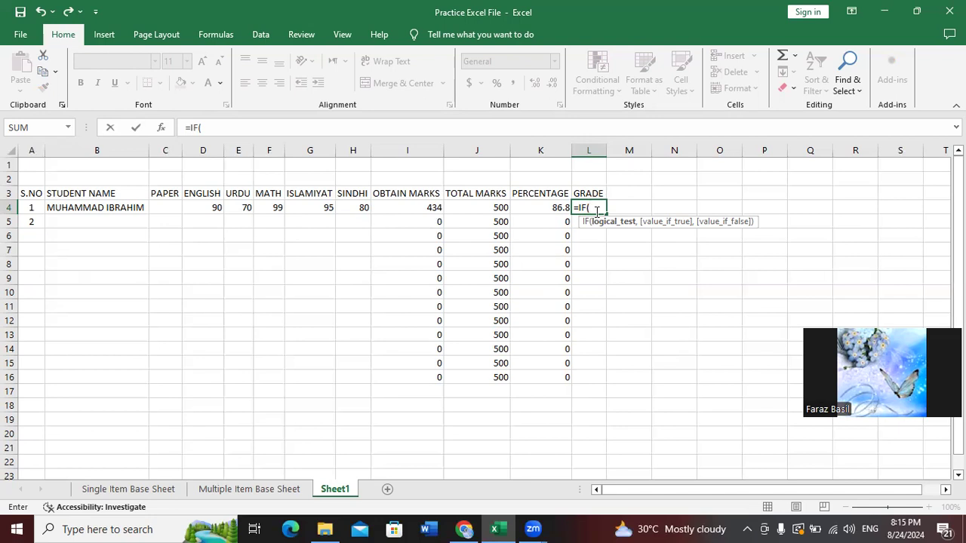
text(K3)
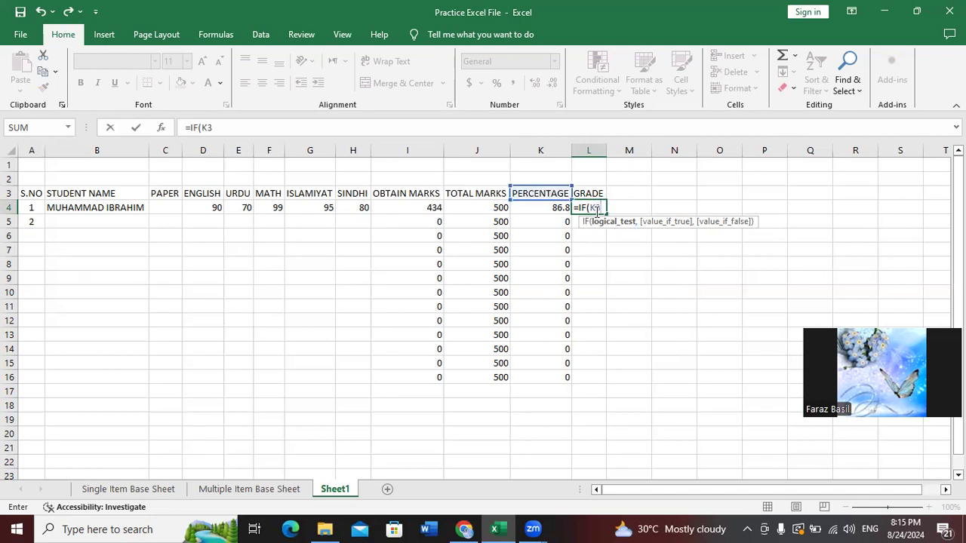
key(BackSpace)
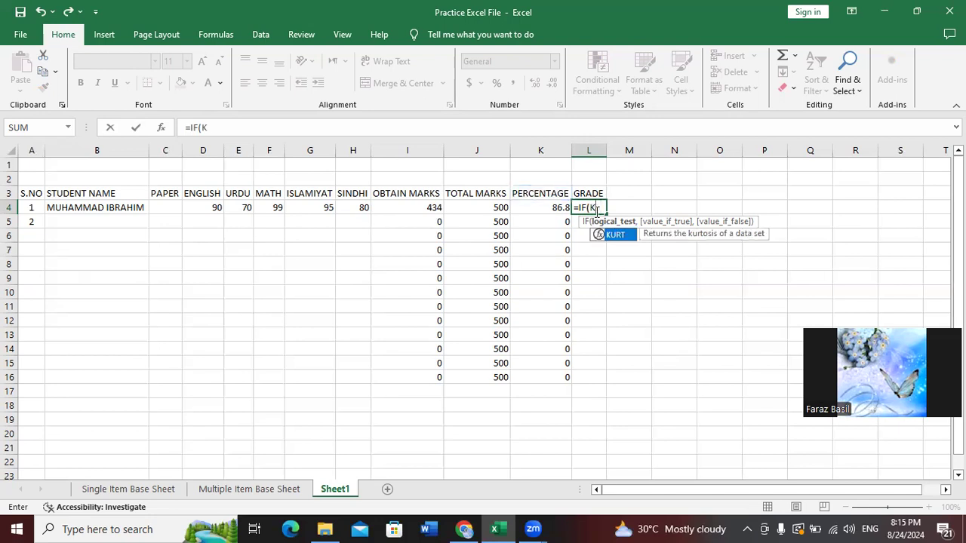
text(4)
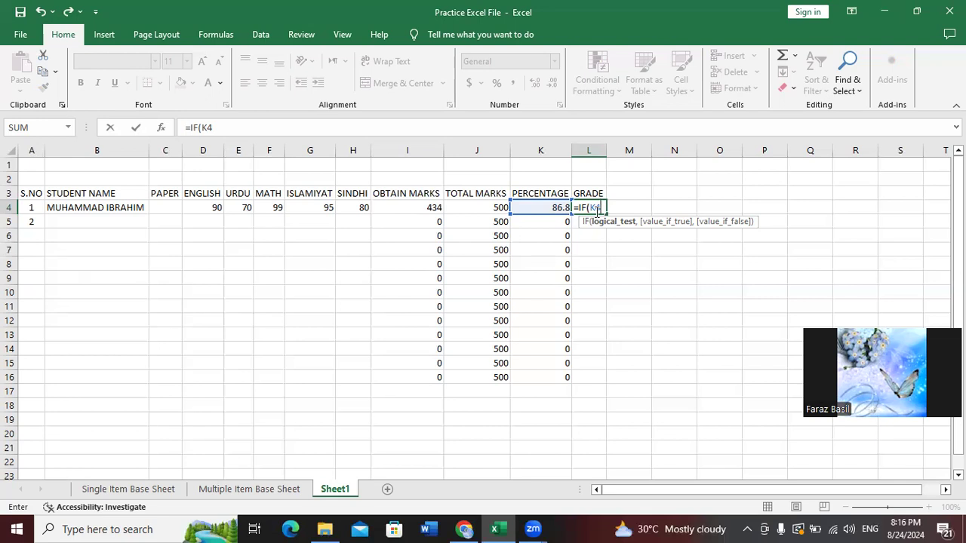
text(>=80)
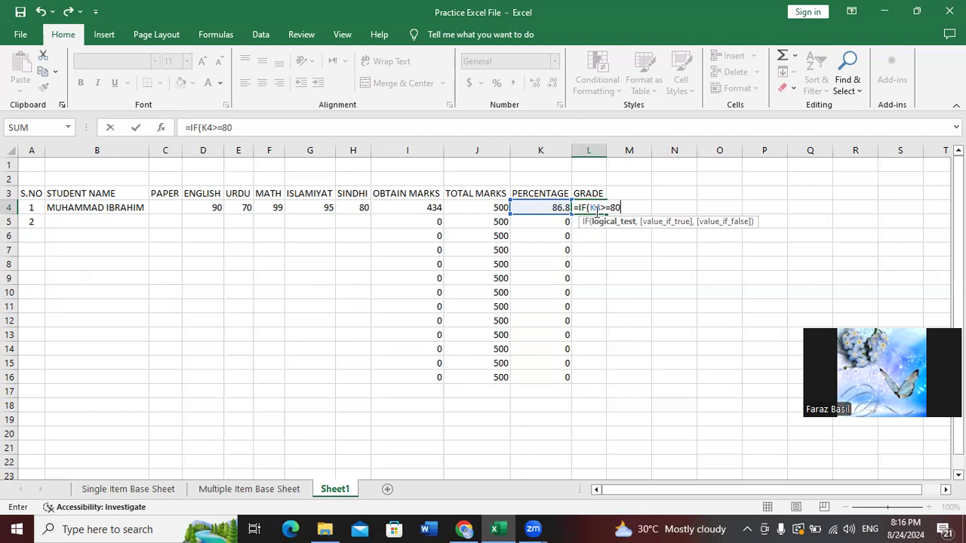
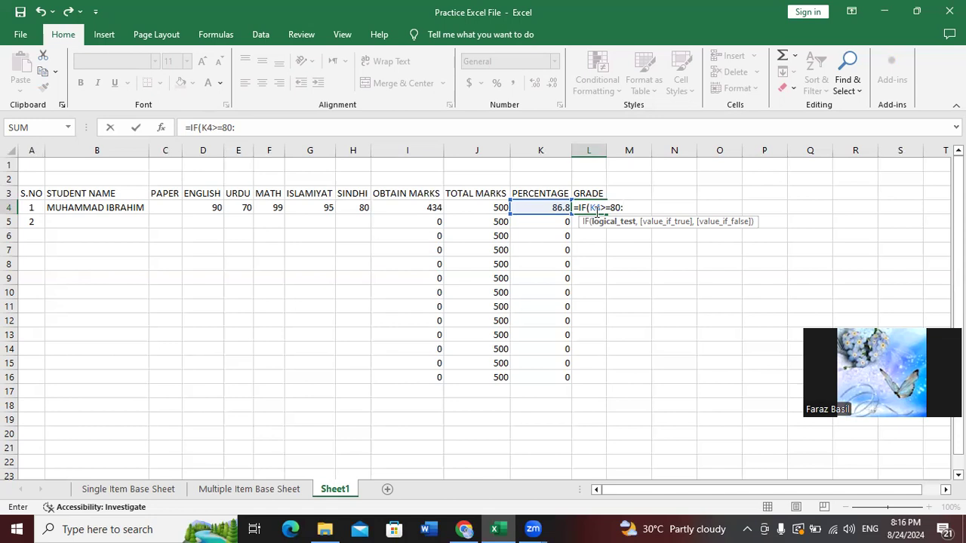
Discard the unfinished IF formula so GRADE cell L4 is empty and only student 1 remains
text(fAIL)
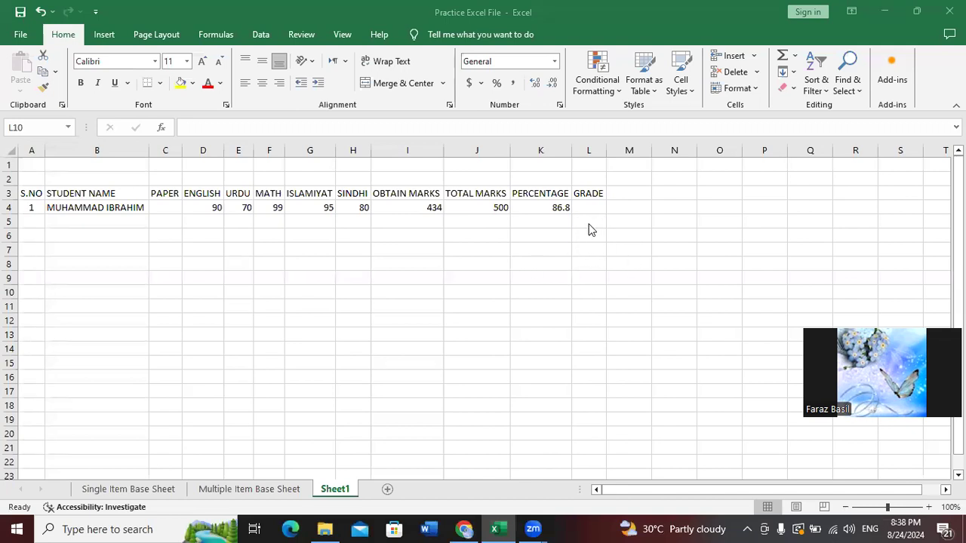
Rename the C3 header from PAPER to PAPER NAME and autofit column C to show it
click(550, 261)
click(114, 248)
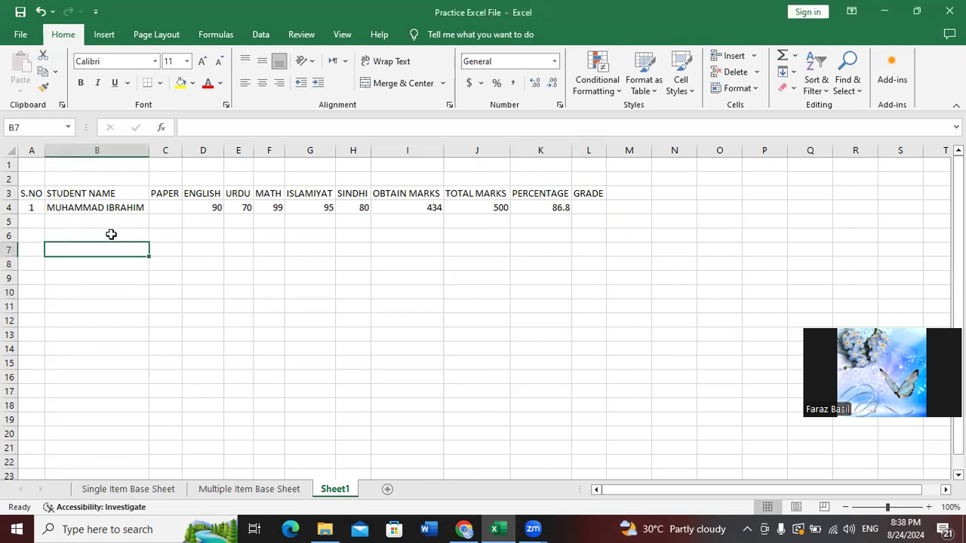
click(32, 194)
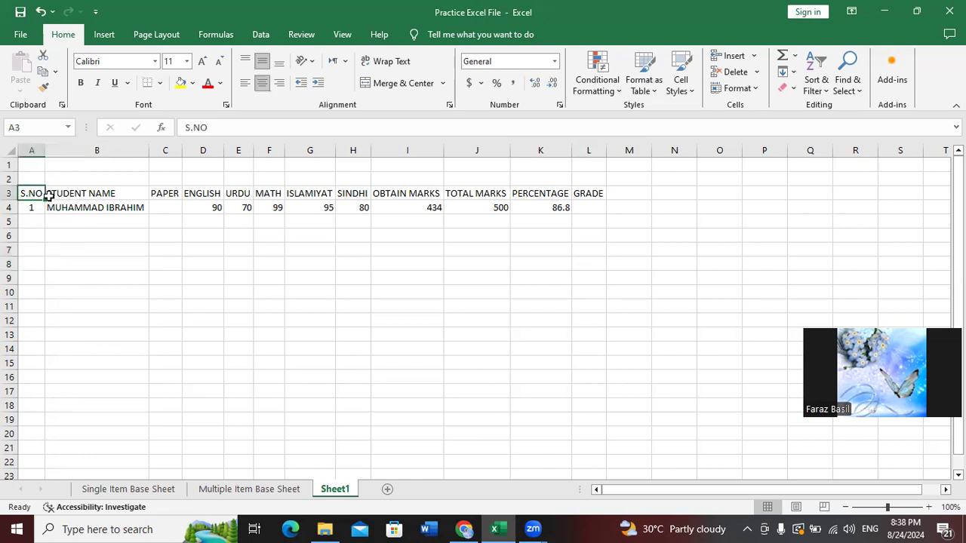
click(164, 182)
click(173, 193)
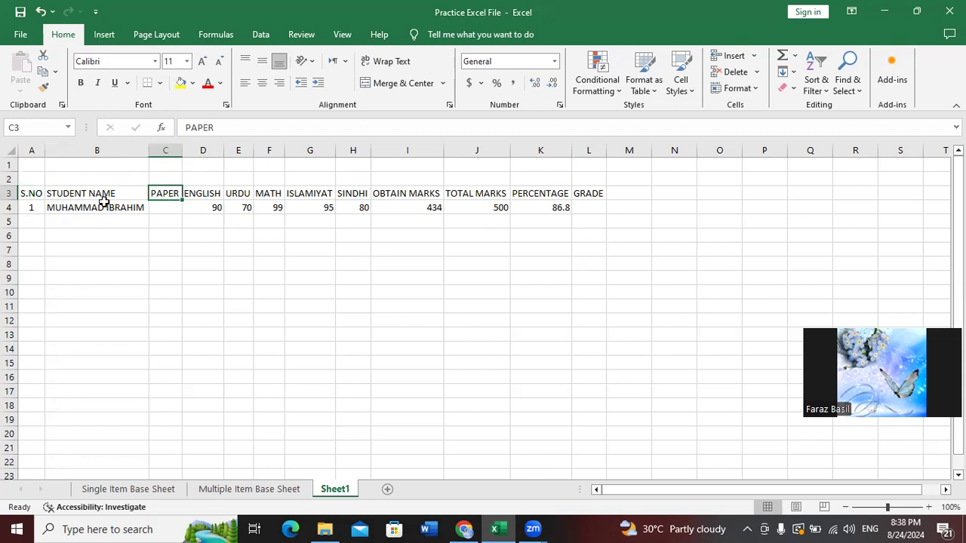
click(30, 178)
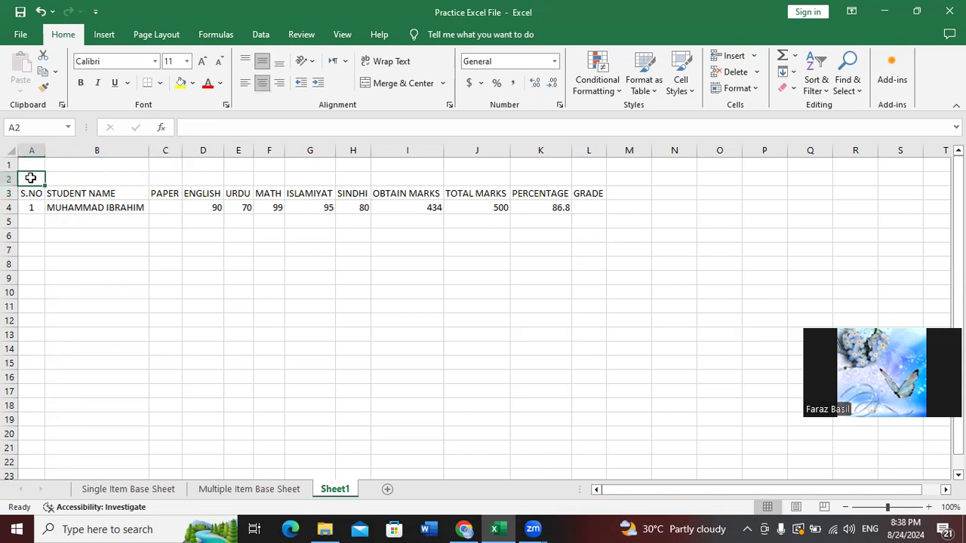
key(Right)
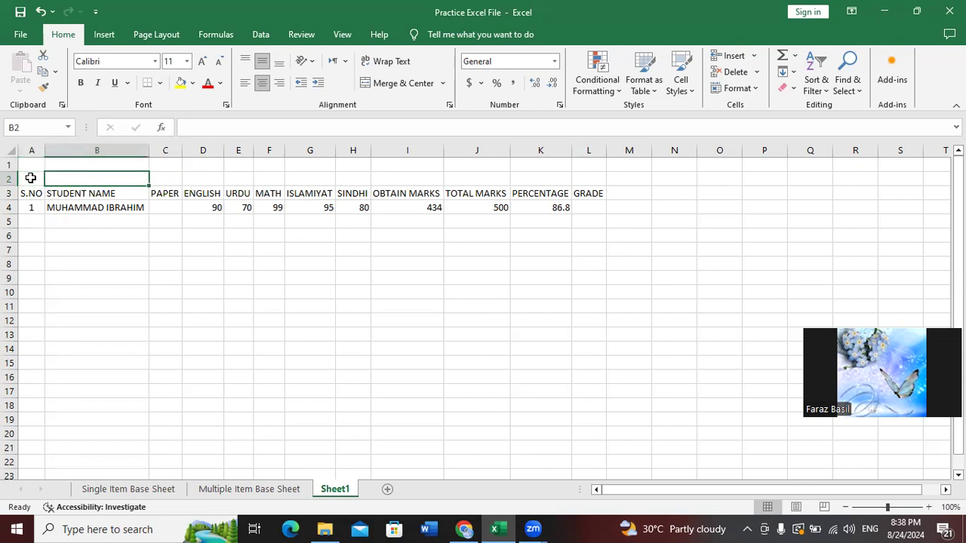
key(Down)
key(Right)
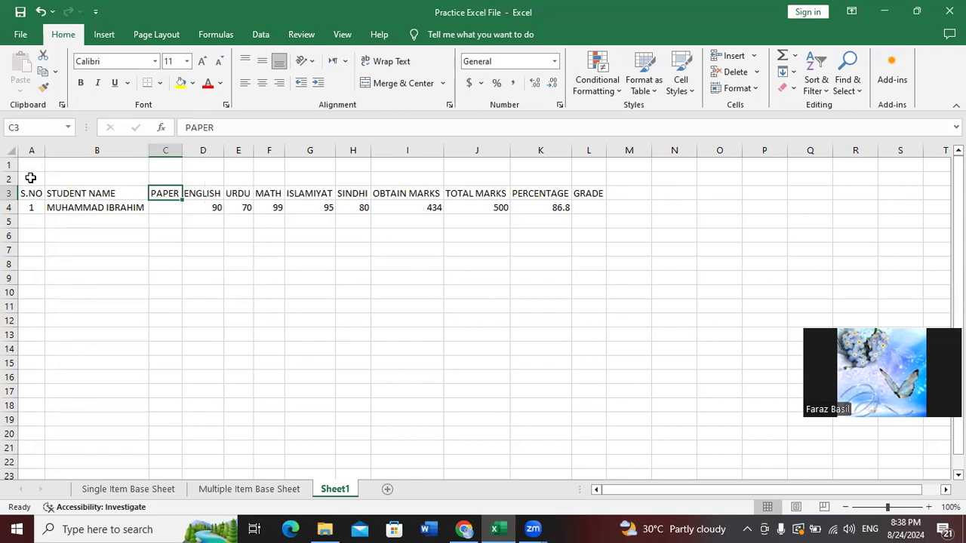
key(F2)
text(NAME)
key(Tab)
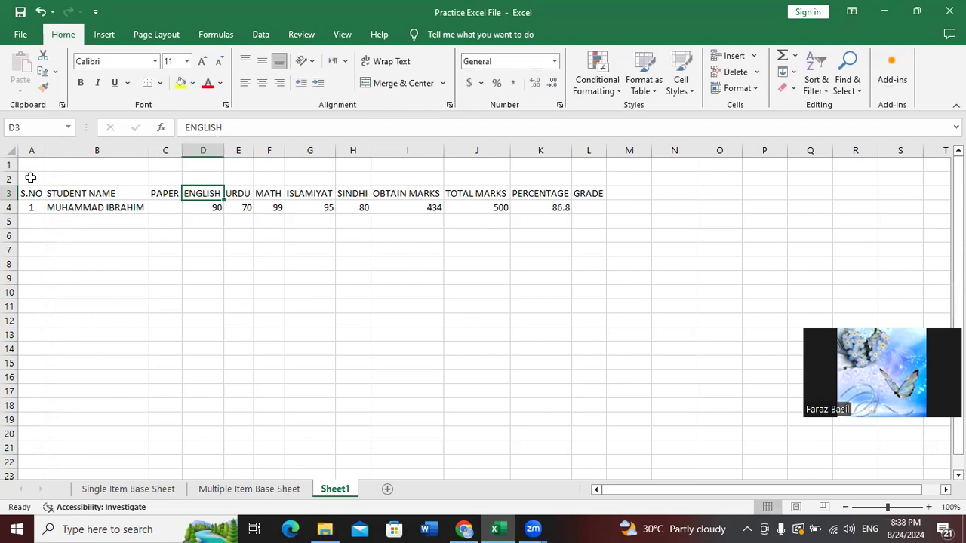
double_click(182, 150)
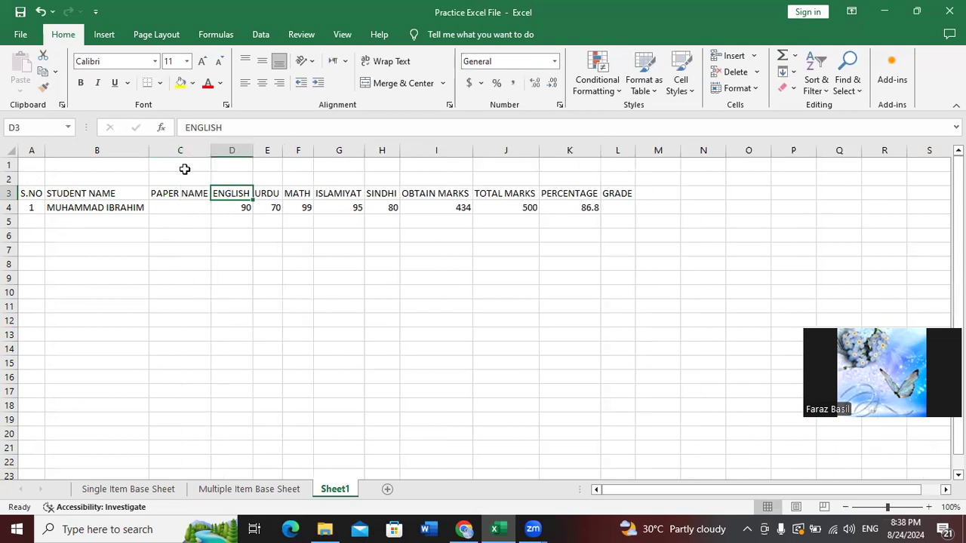
Check each header label from ENGLISH through OBTAIN MARKS, TOTAL MARKS, PERCENTAGE and GRADE
click(196, 180)
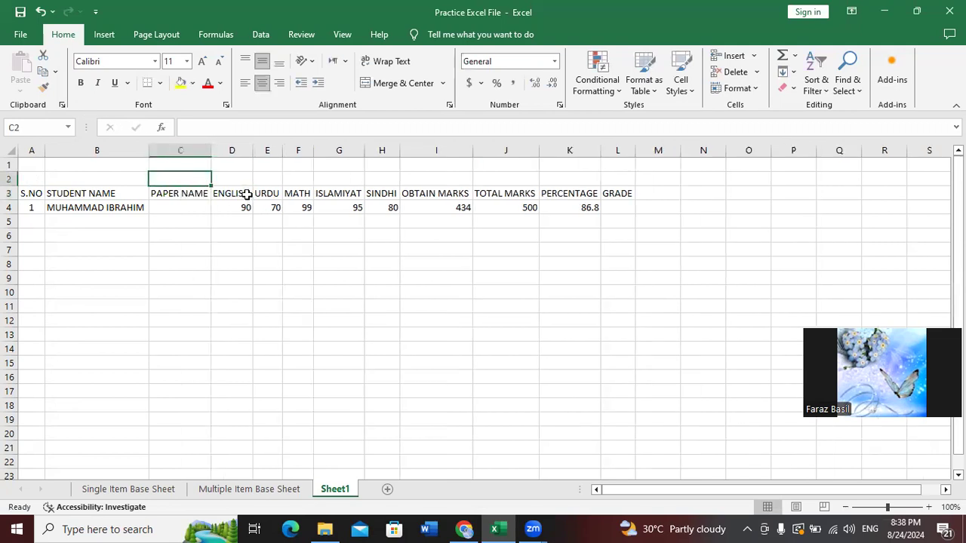
click(247, 195)
click(267, 194)
click(304, 194)
click(336, 194)
click(374, 194)
click(452, 194)
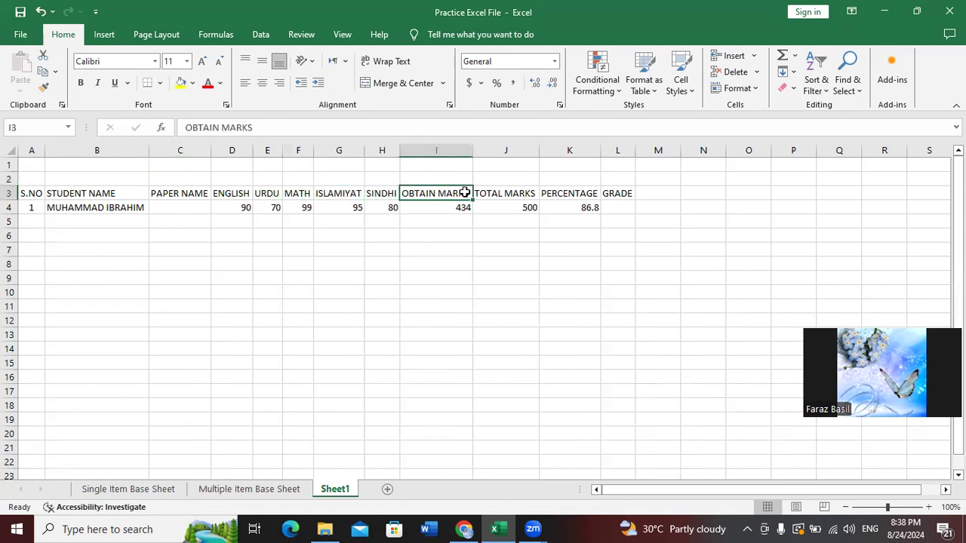
click(514, 196)
click(588, 194)
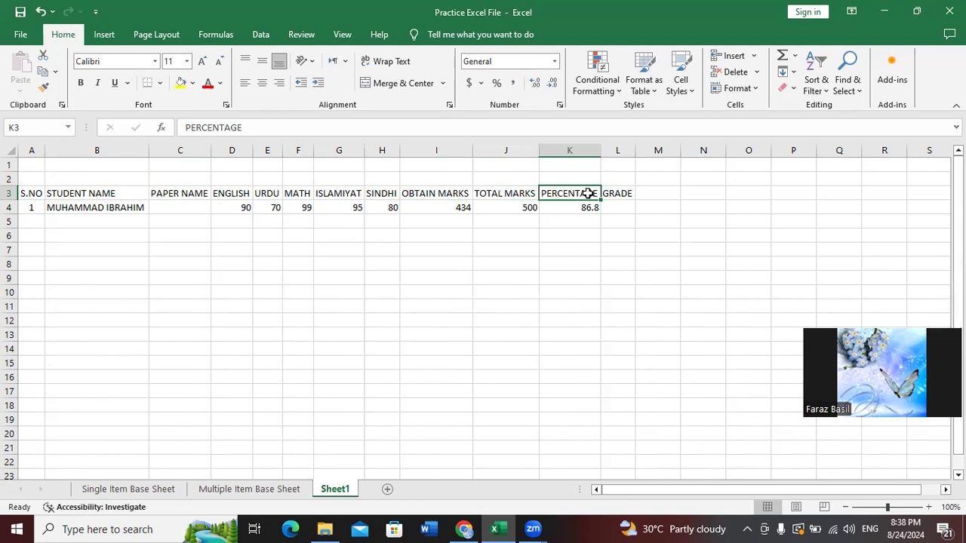
click(619, 194)
Inspect the percentage formula in K4 and the total marks formula in I4
click(614, 209)
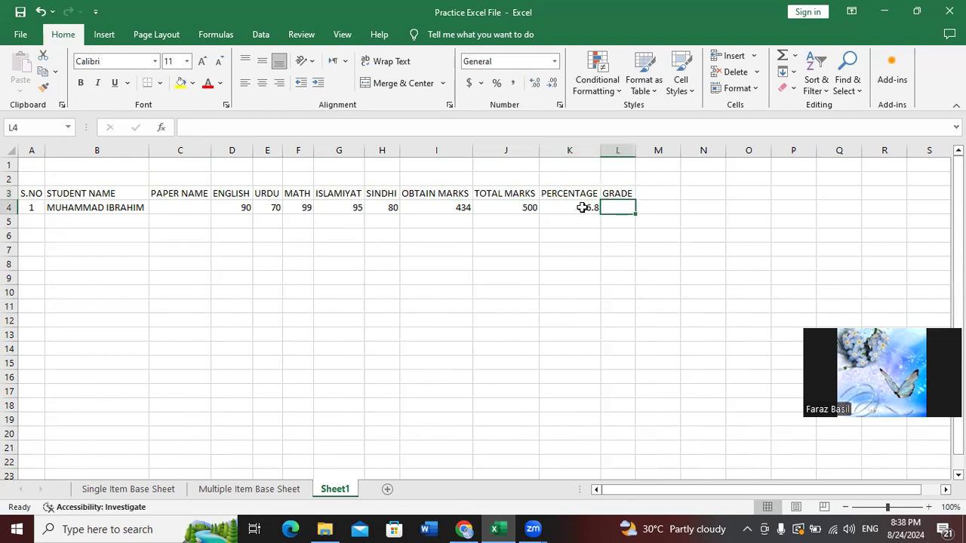
click(583, 207)
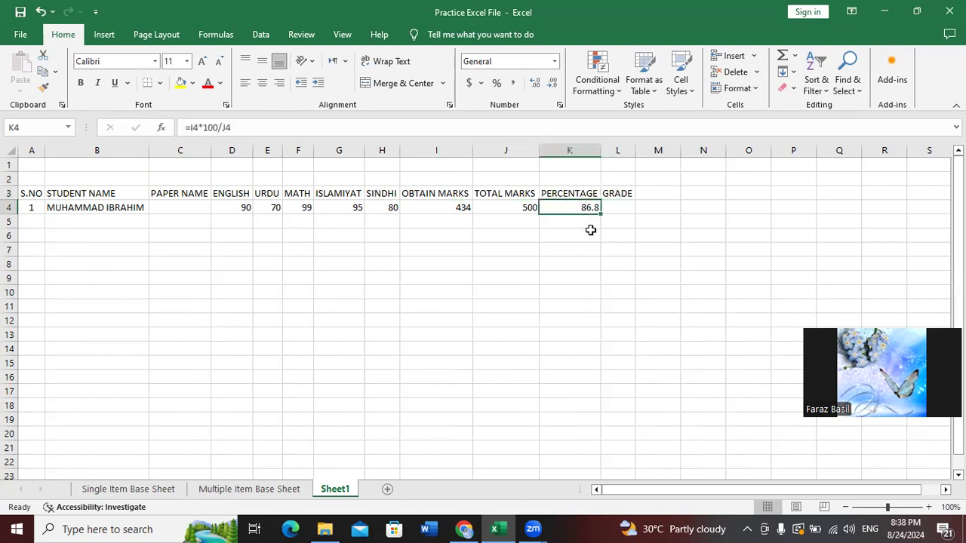
click(309, 220)
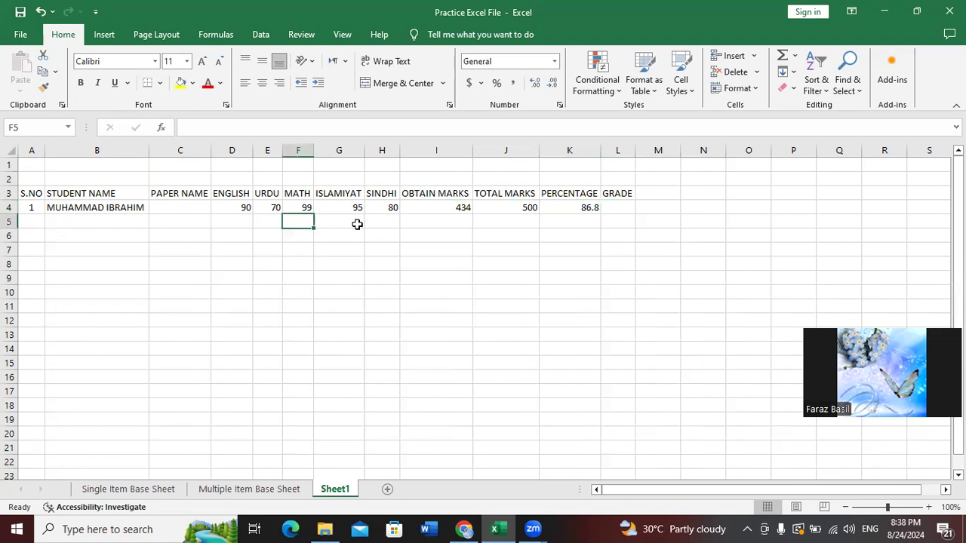
click(460, 207)
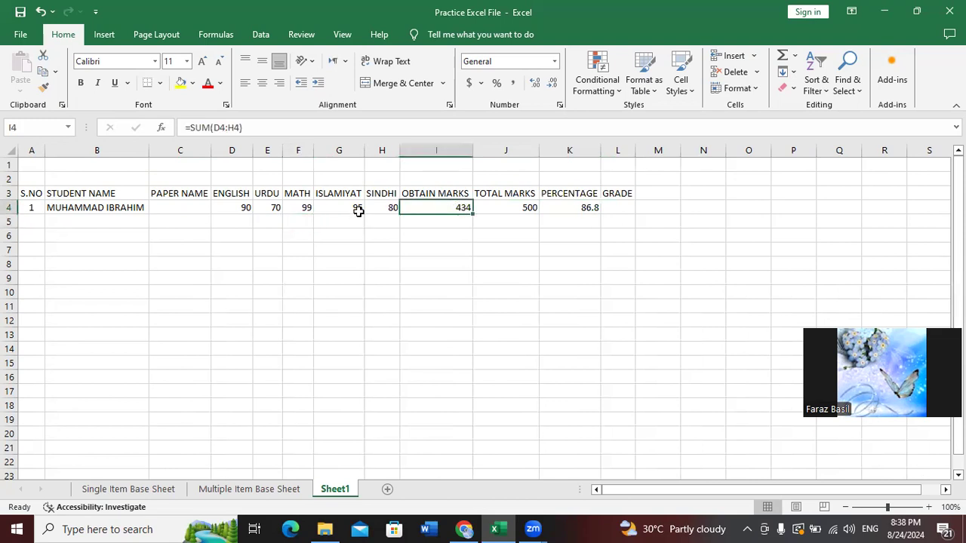
Review the first student's marks 90, 70, 99, 95 and 80 and the total cell I4
click(245, 210)
click(278, 207)
click(302, 213)
click(341, 210)
click(391, 210)
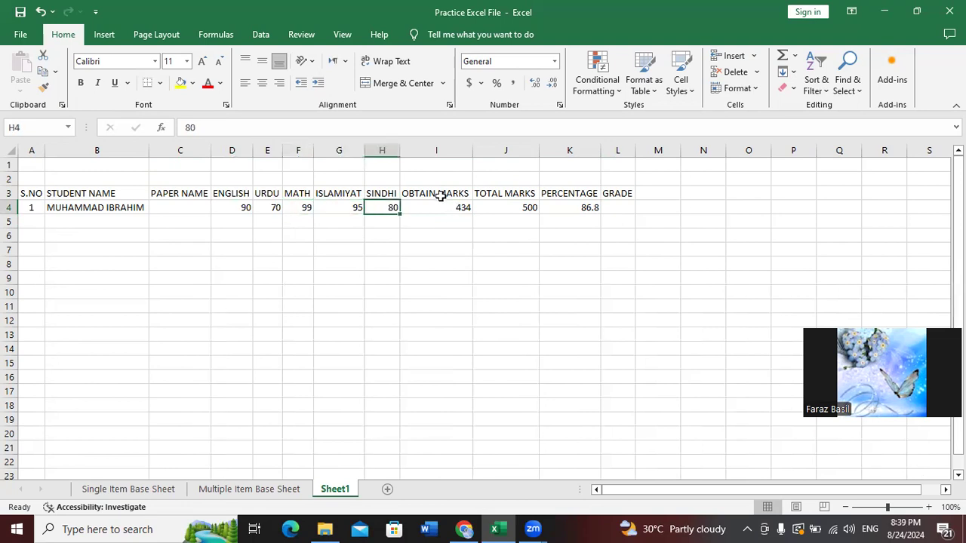
click(441, 196)
click(442, 207)
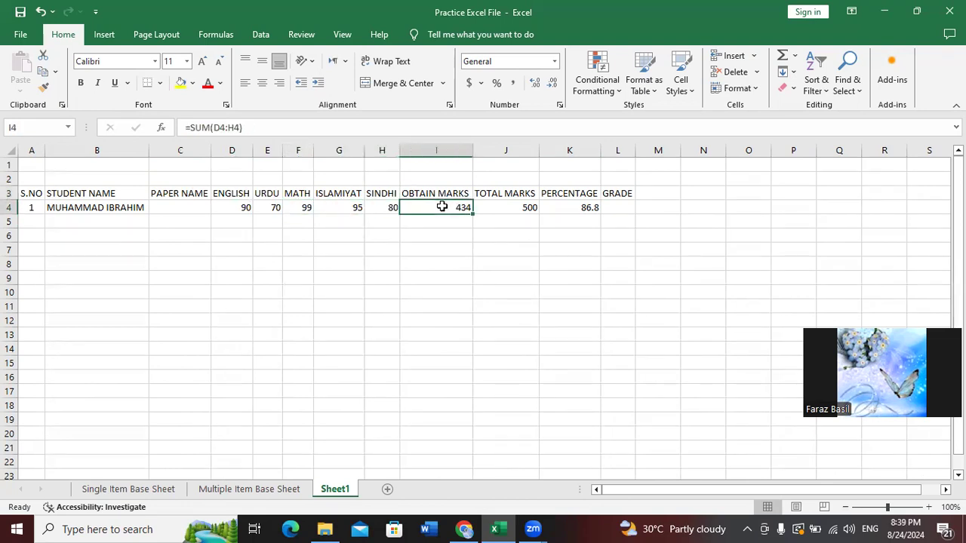
Rewrite I4 as =SUM(D4:H4) by selecting the five subject marks
double_click(443, 207)
key(BackSpace)
key(BackSpace)
key(BackSpace)
key(BackSpace)
key(BackSpace)
key(BackSpace)
key(BackSpace)
key(BackSpace)
key(BackSpace)
key(BackSpace)
key(BackSpace)
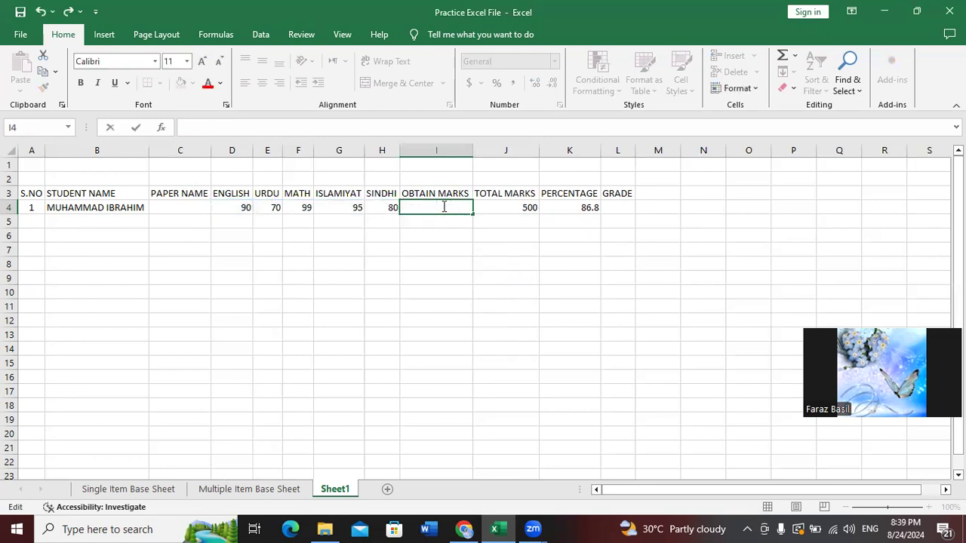
text(=)
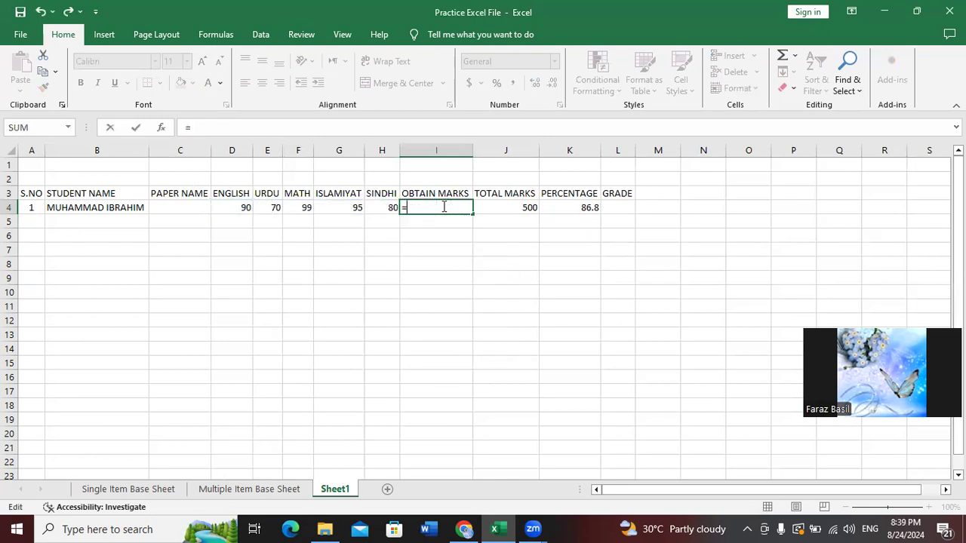
text(SUM)
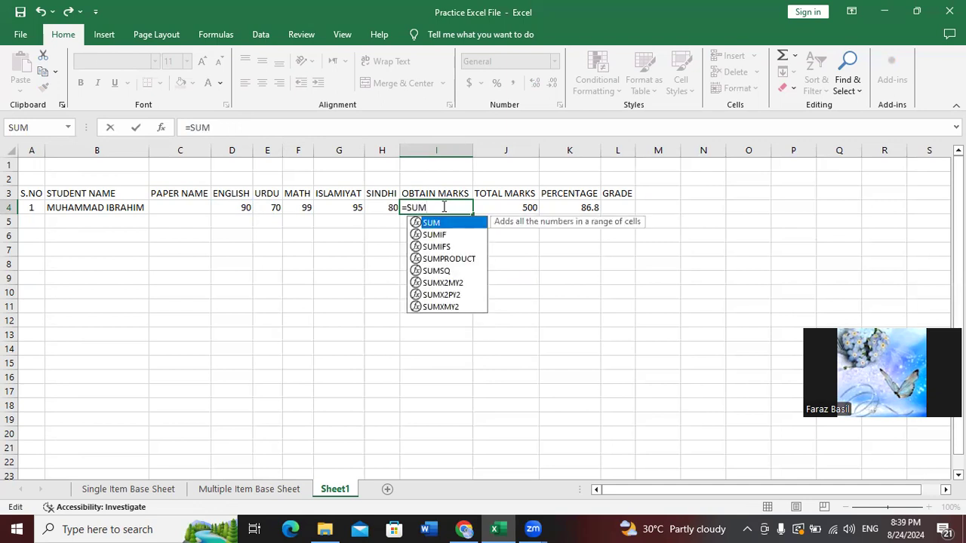
text(()
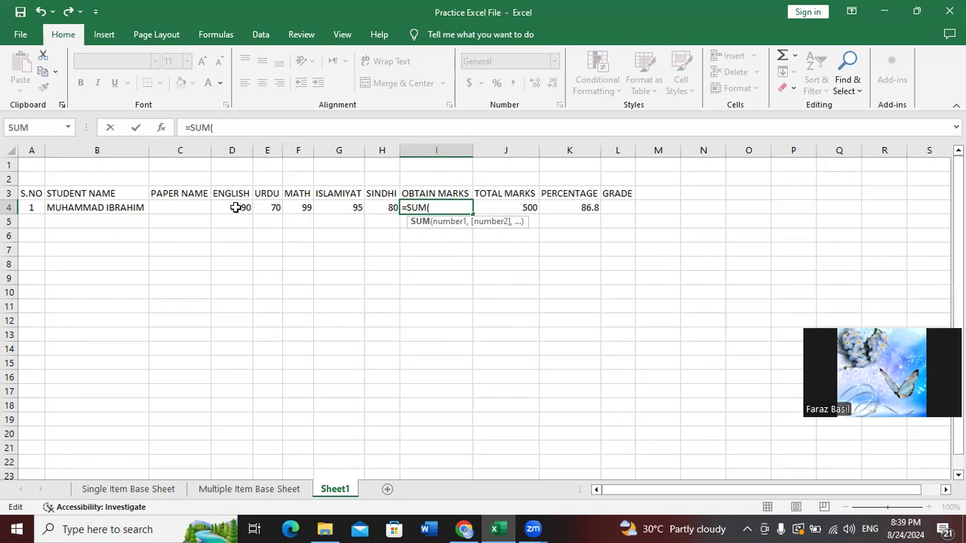
key(Return)
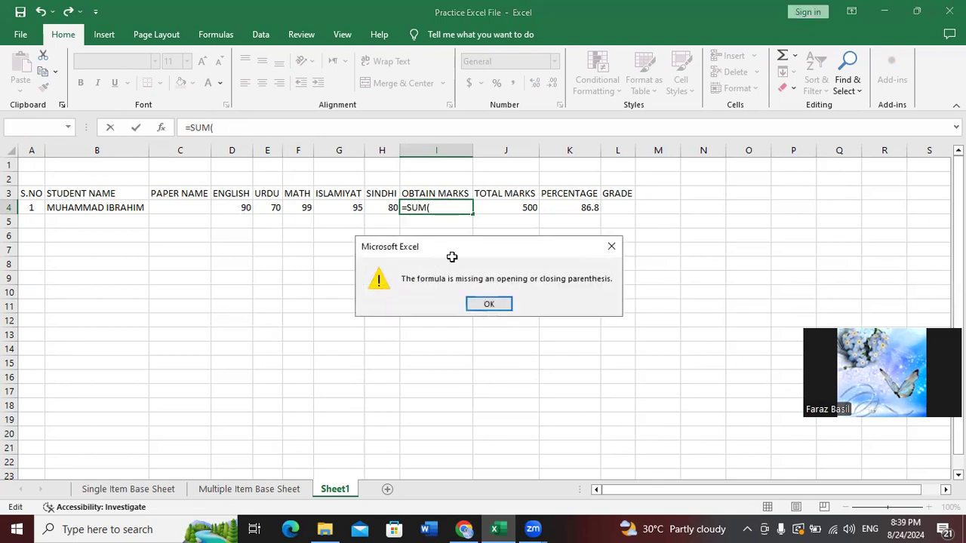
key(Return)
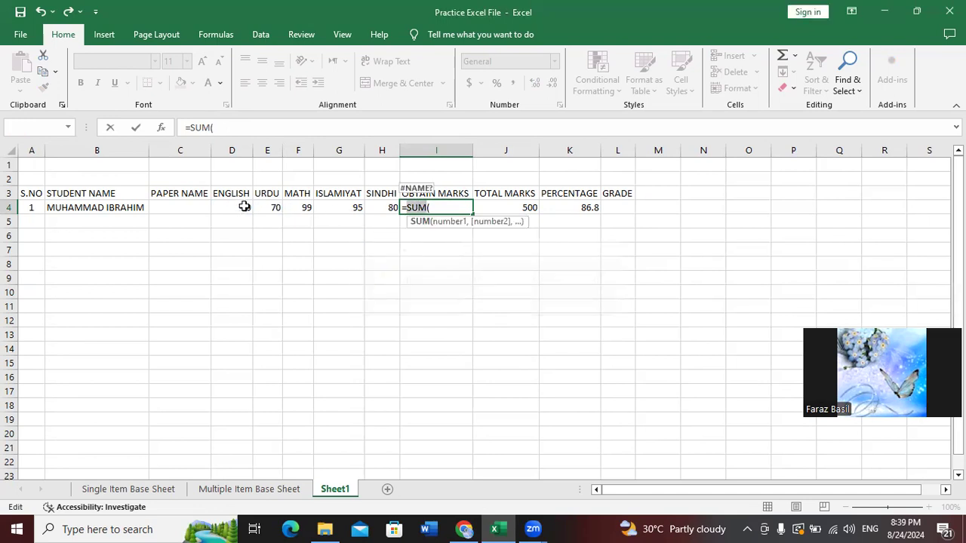
drag(244, 207, 370, 204)
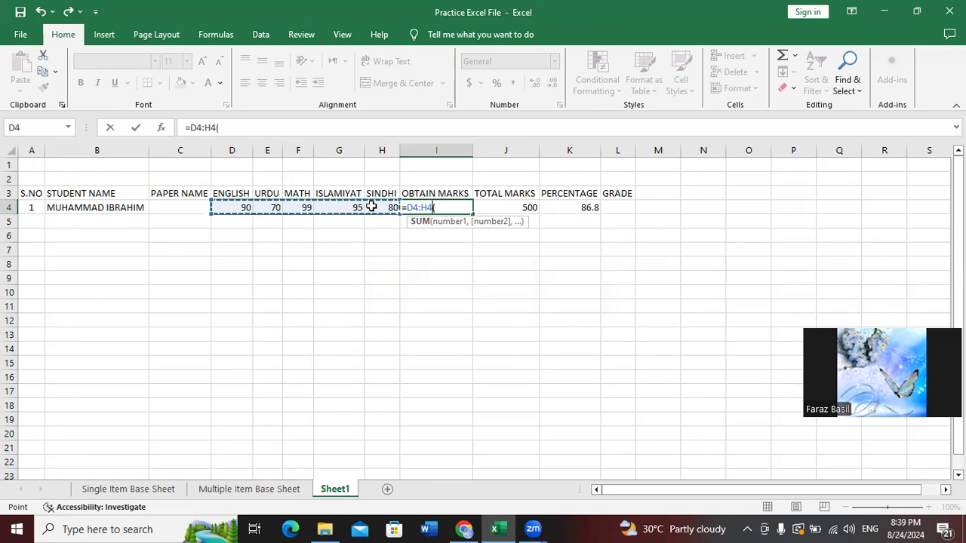
key(ctrl+Return)
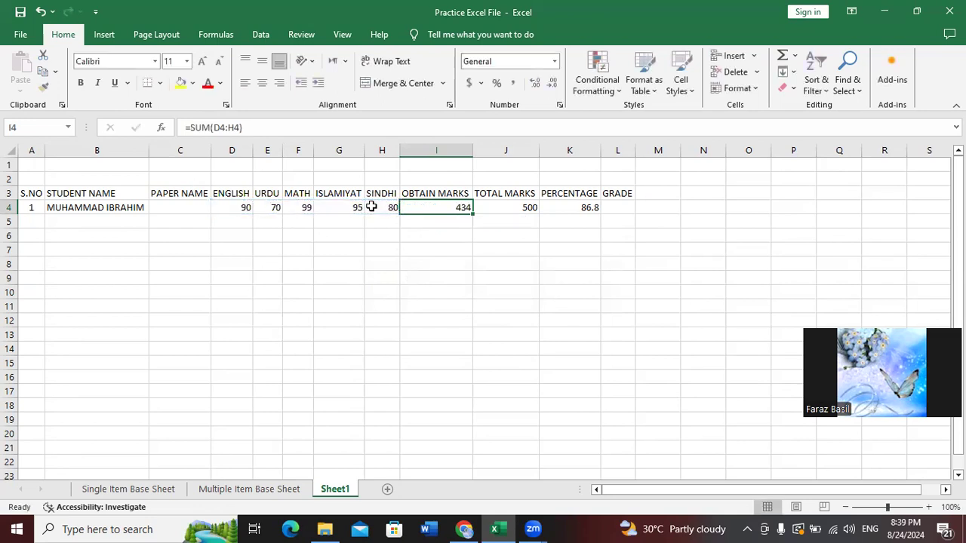
Clear I4 and re-enter the SUM formula over the subject marks using arrow keys, totalling 434
key(F2)
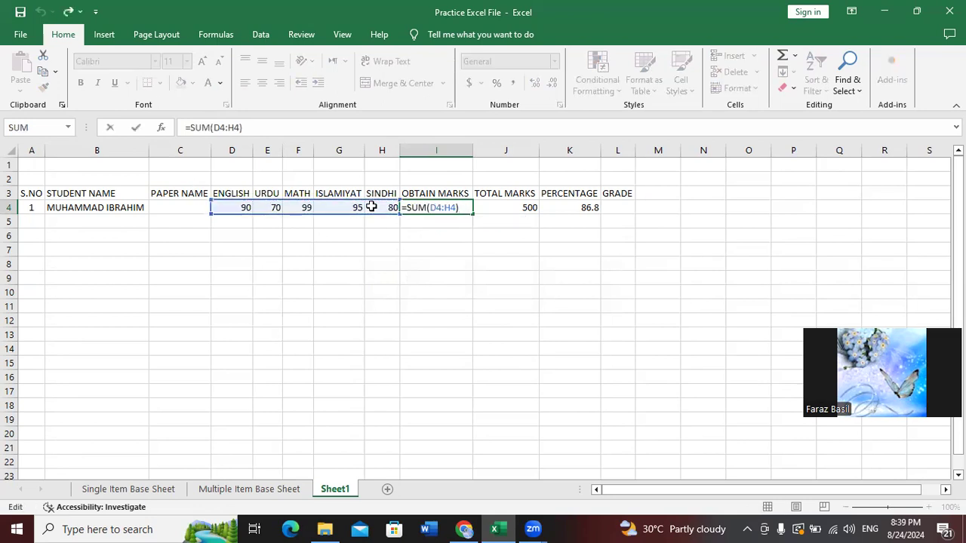
key(BackSpace)
key(BackSpace)
key(BackSpace)
key(BackSpace)
key(BackSpace)
key(BackSpace)
key(BackSpace)
key(BackSpace)
key(BackSpace)
key(BackSpace)
key(BackSpace)
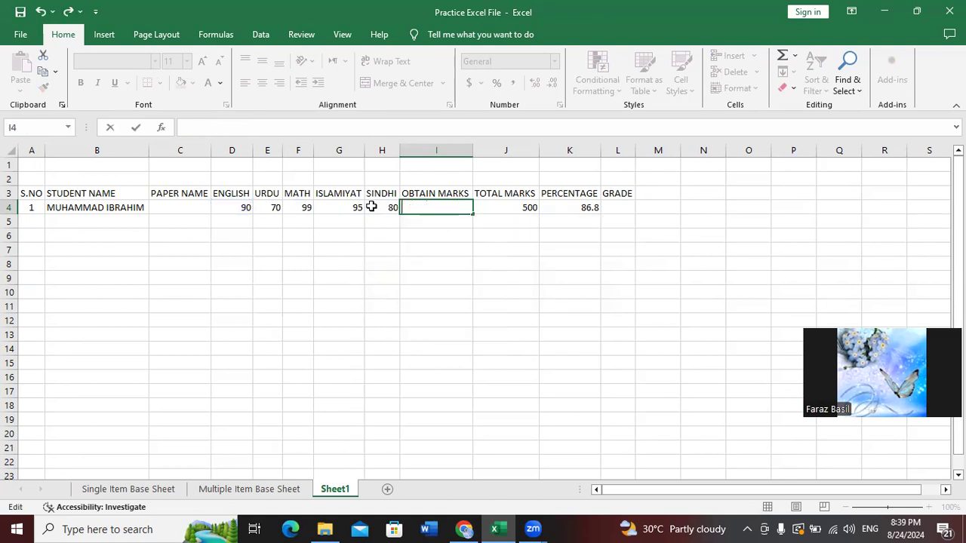
key(Escape)
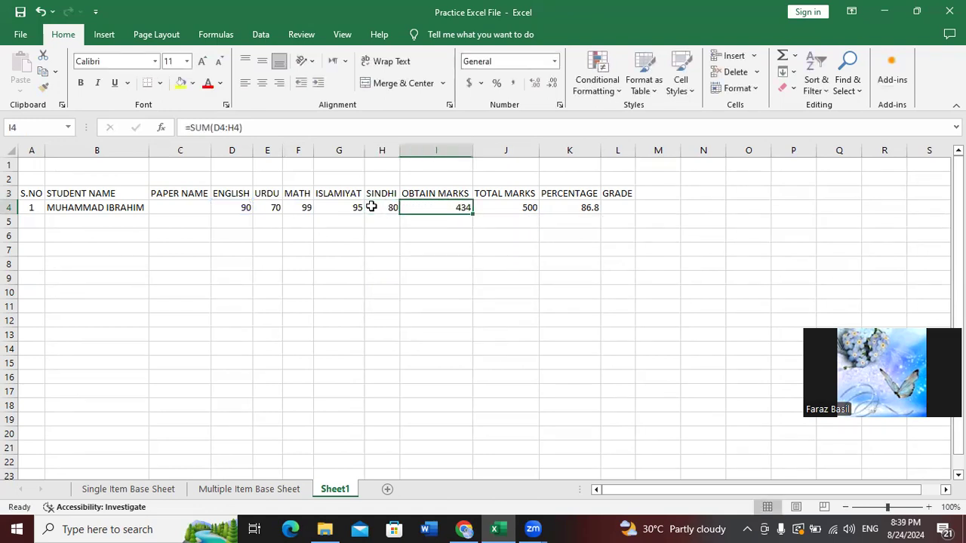
key(Delete)
text(=)
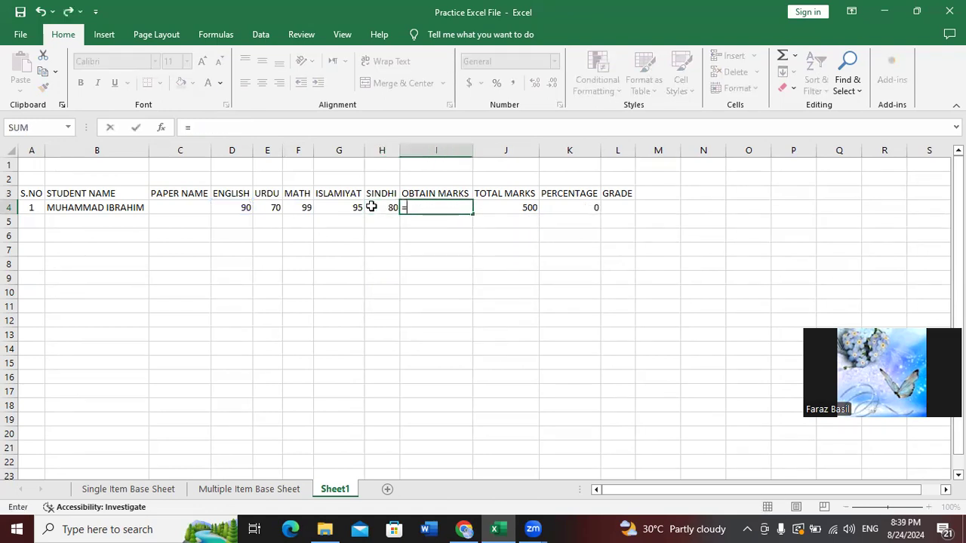
text(SUM()
key(Left)
key(Left)
key(Left)
key(Left)
key(Left)
key(Left)
key(Right)
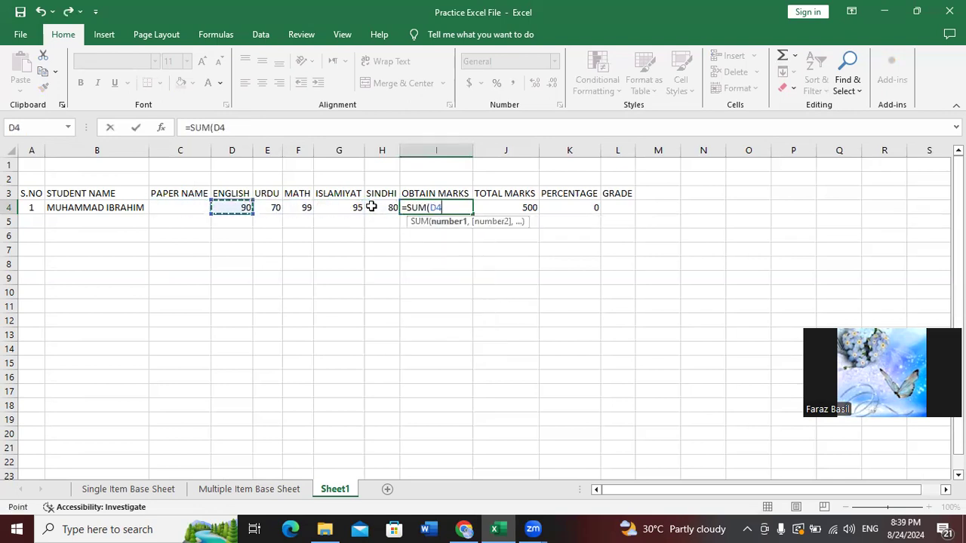
key(shift+Right)
key(shift+Right)
key(shift+Right)
key(shift+Right)
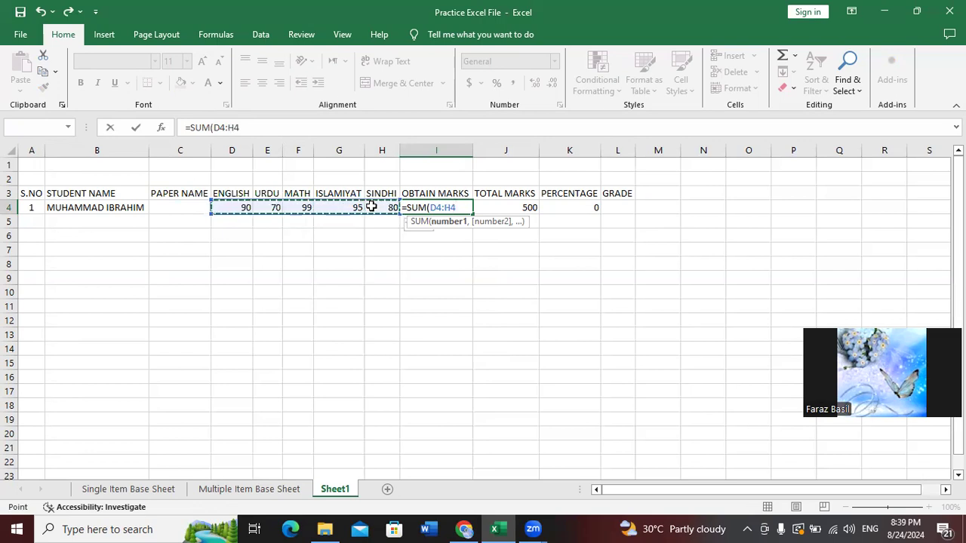
text())
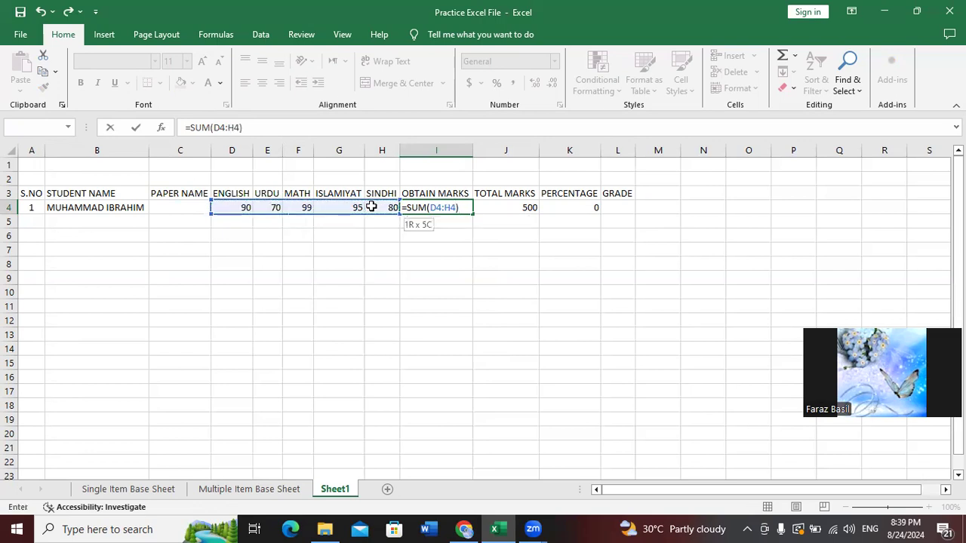
key(Return)
Review the Sindhi mark and move on to the TOTAL MARKS cell J4
key(Up)
key(Left)
key(Right)
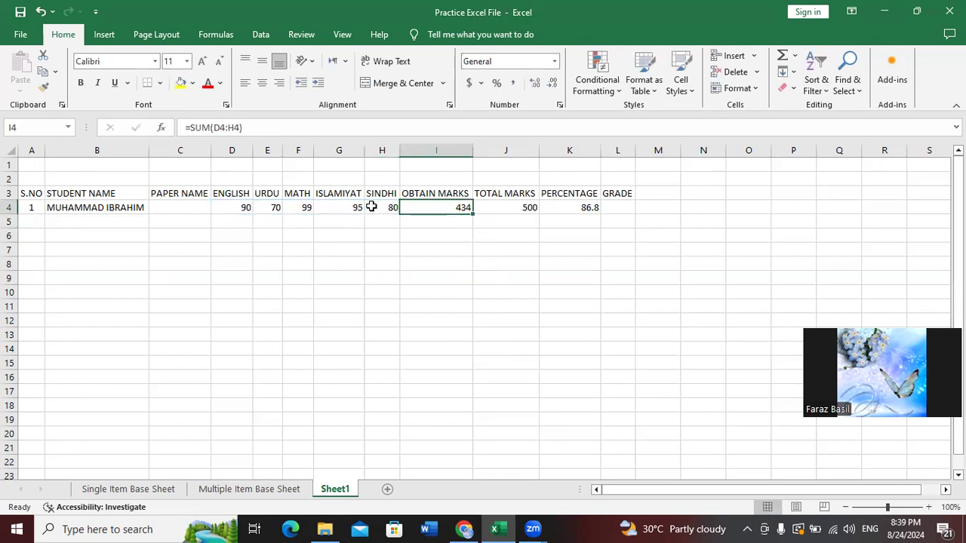
key(Right)
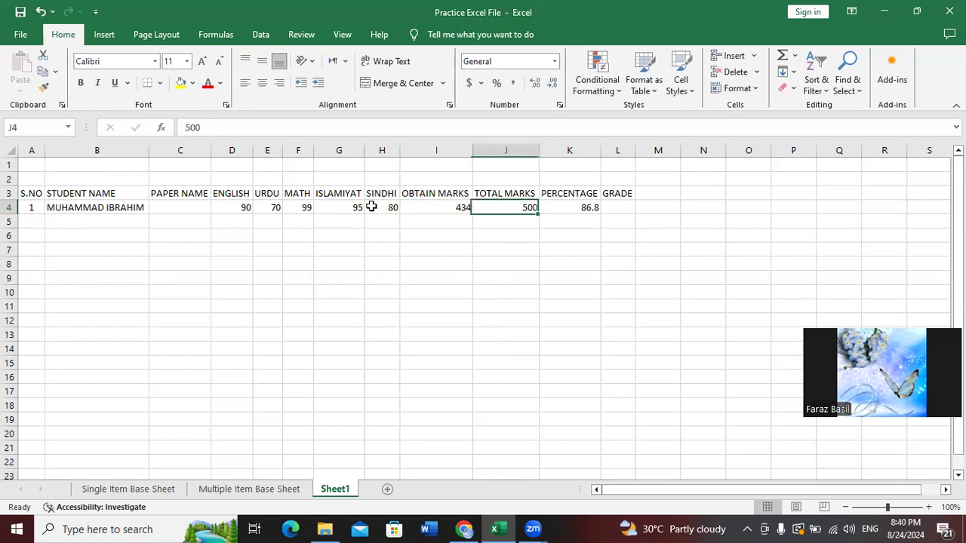
Clear K4 and re-enter =I4*100/J4 with arrow-key references, giving 86.8
key(Left)
key(Right)
key(Right)
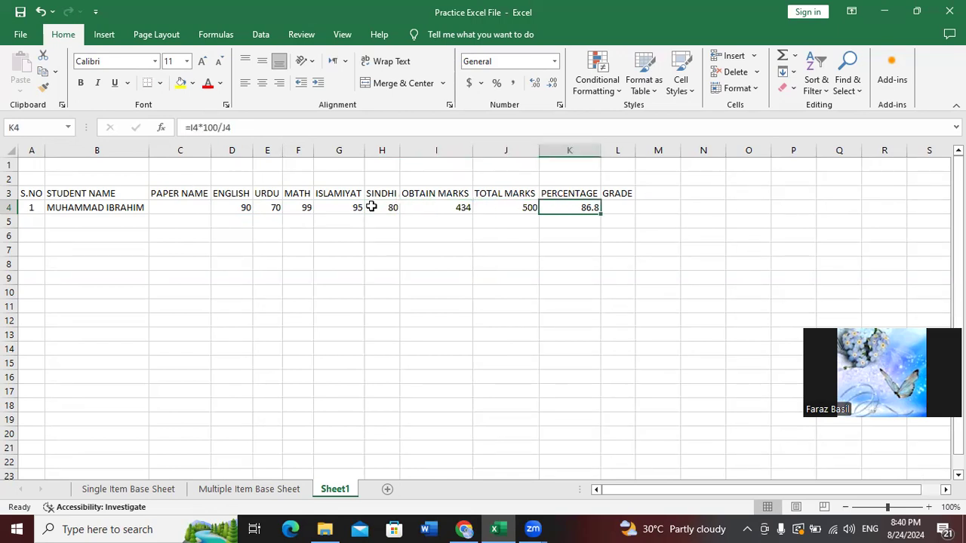
key(Delete)
text(=)
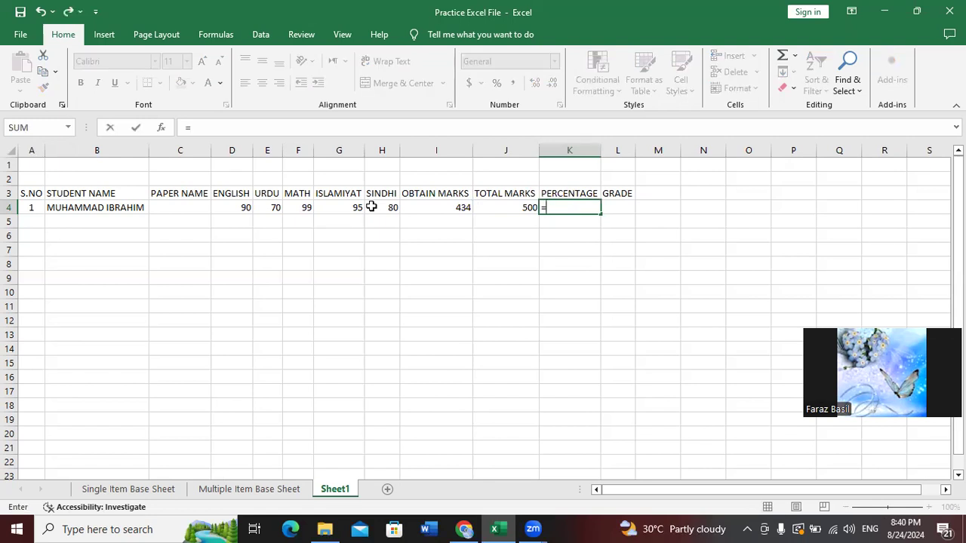
key(Left)
key(Left)
key(Left)
key(Right)
key(Left)
key(Right)
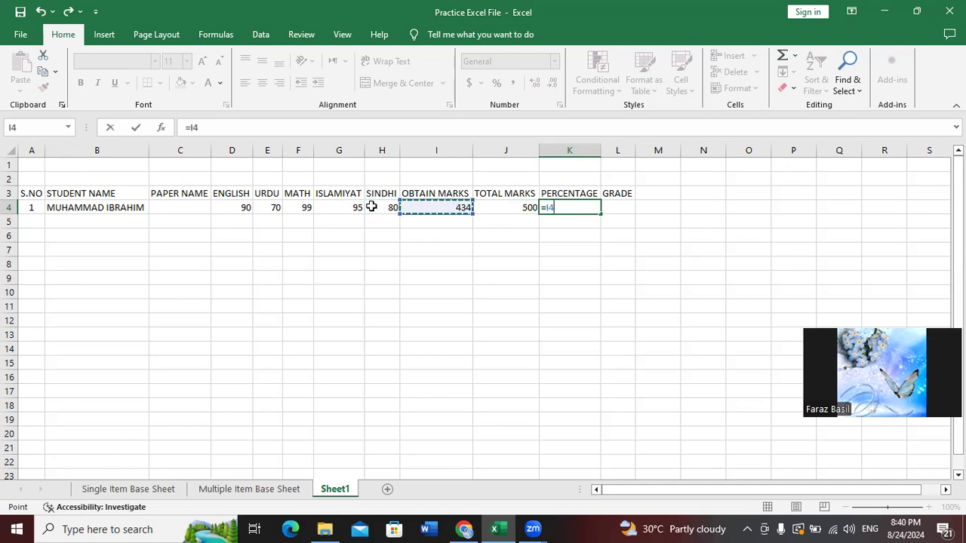
text(*100)
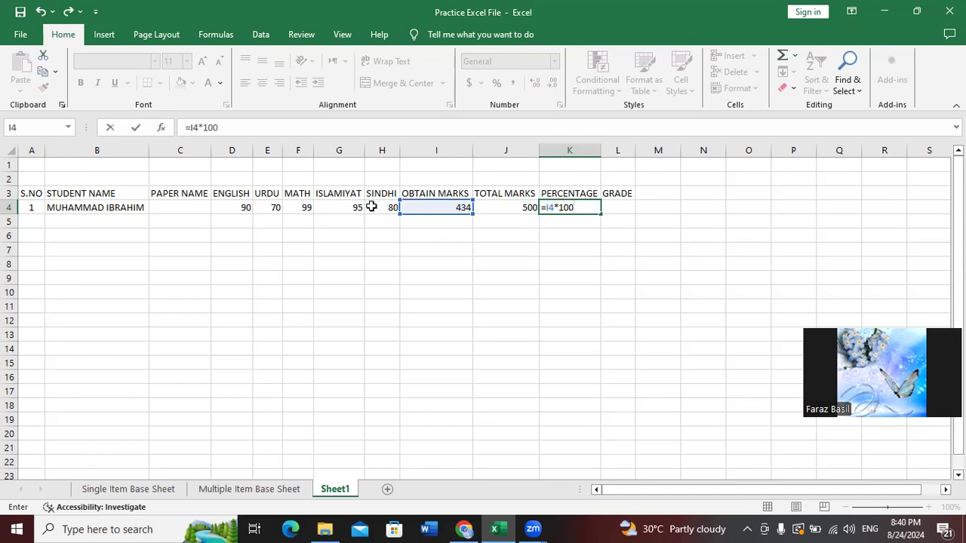
text(/)
key(Left)
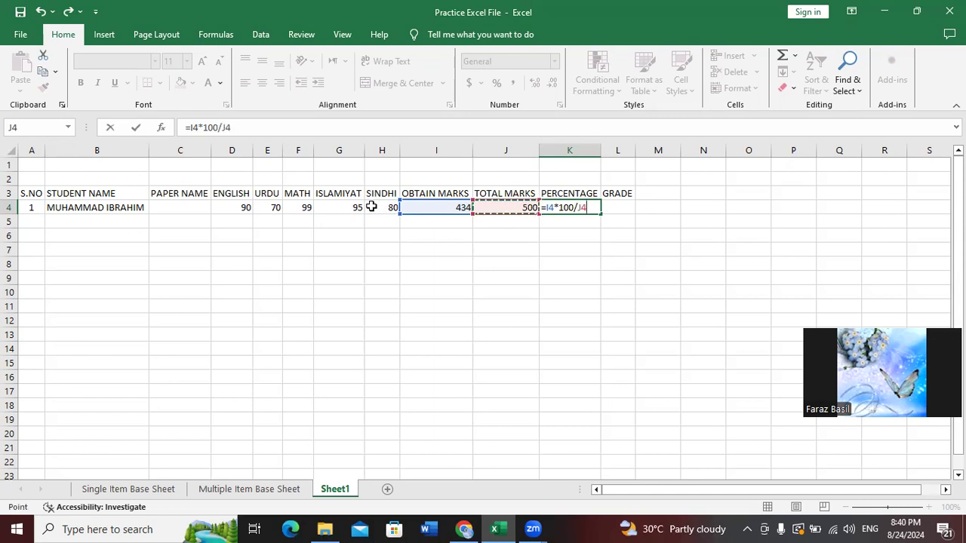
key(Return)
Move from the percentage cell K4 to the GRADE cell L4
key(Up)
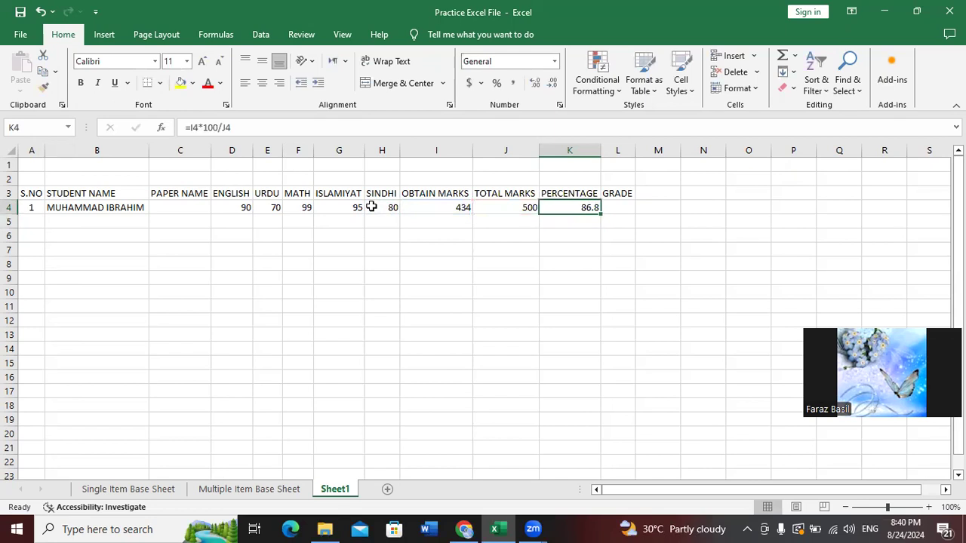
key(Right)
key(Left)
key(Right)
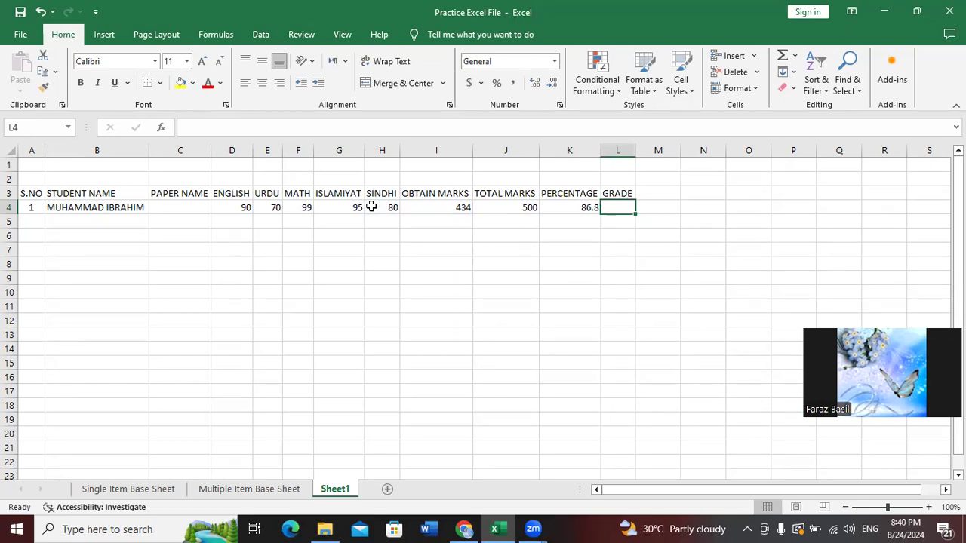
Type the nested grade formula in L4 through =IF(K4>=80,"A+",IF(K4>=70,"A",IF(K4>=60,"B",IF(K4>=50,"C"
text(IF)
key(BackSpace)
key(BackSpace)
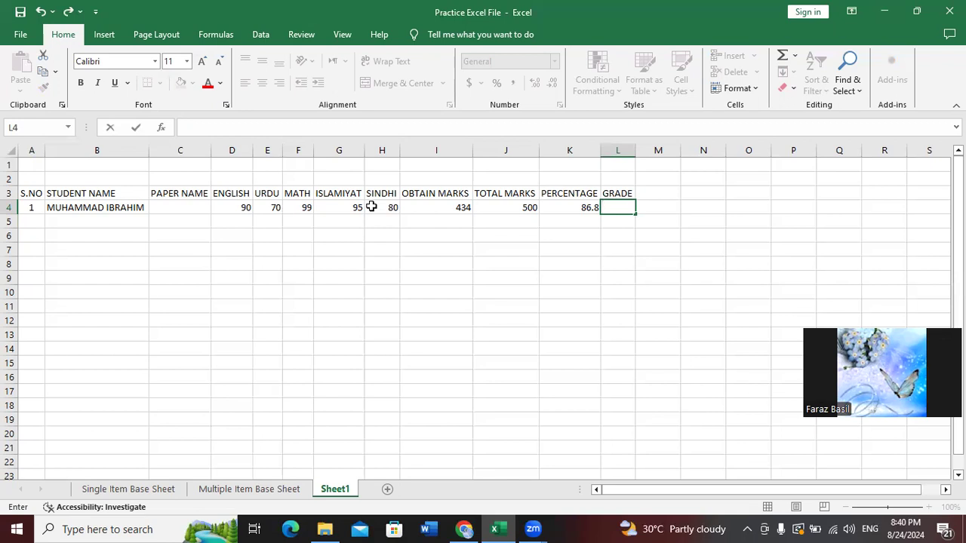
text(=IF()
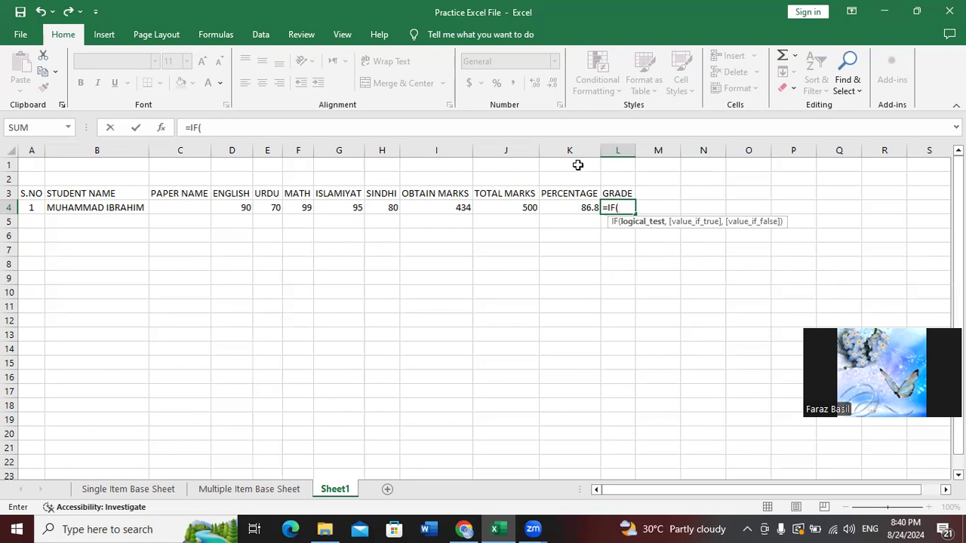
text(K4)
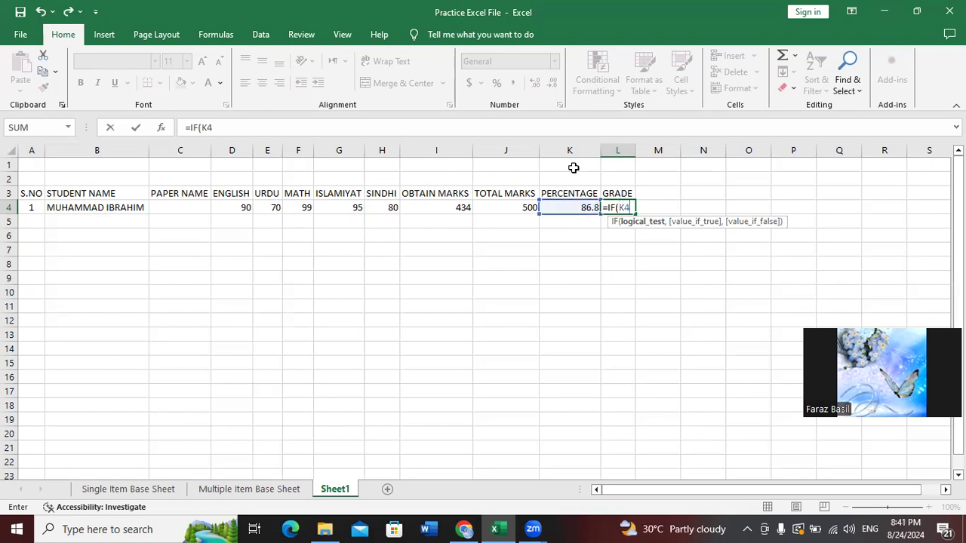
text(>=80)
text(,)
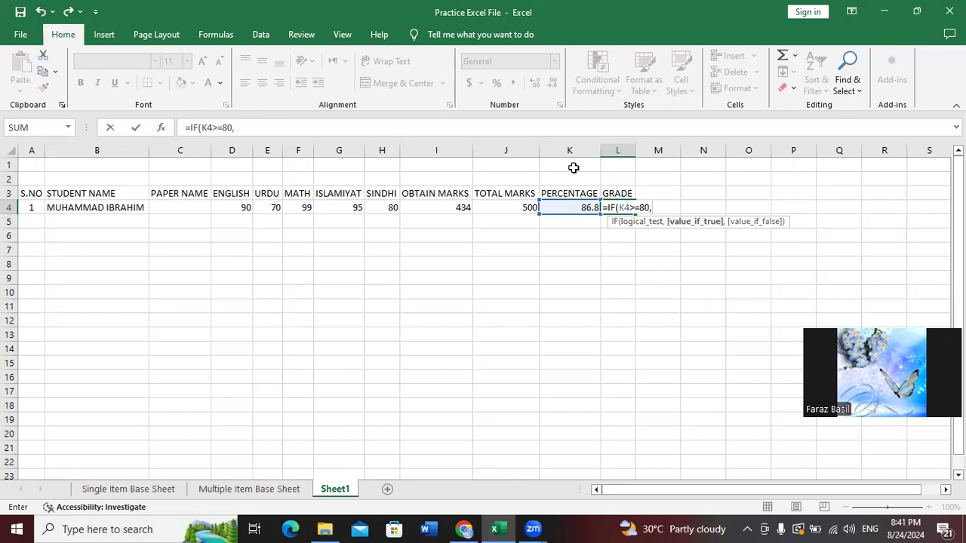
text("A+",)
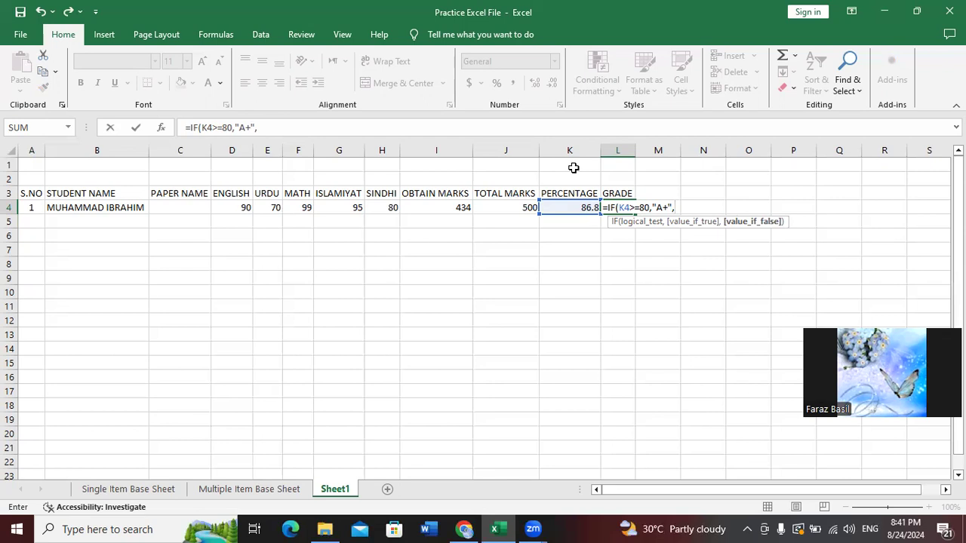
text(IF)
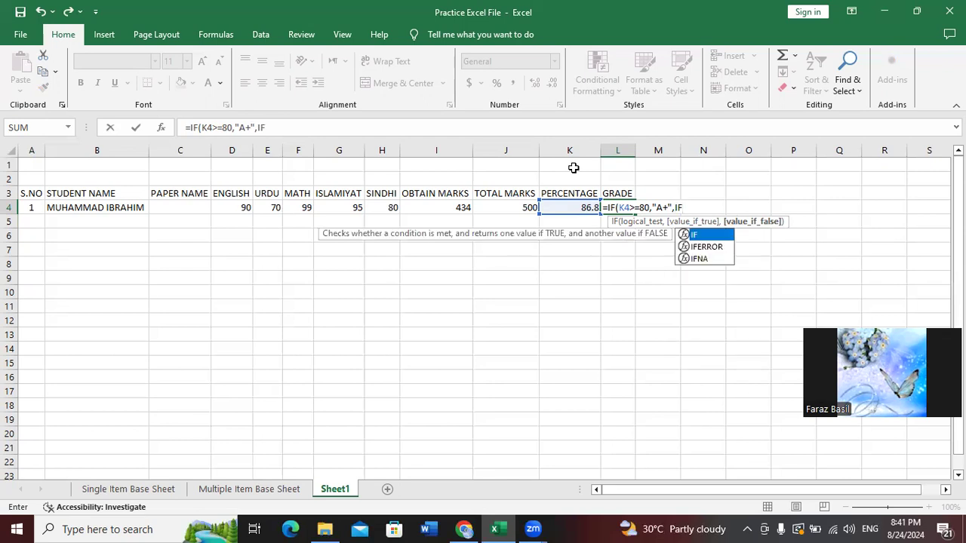
text(()
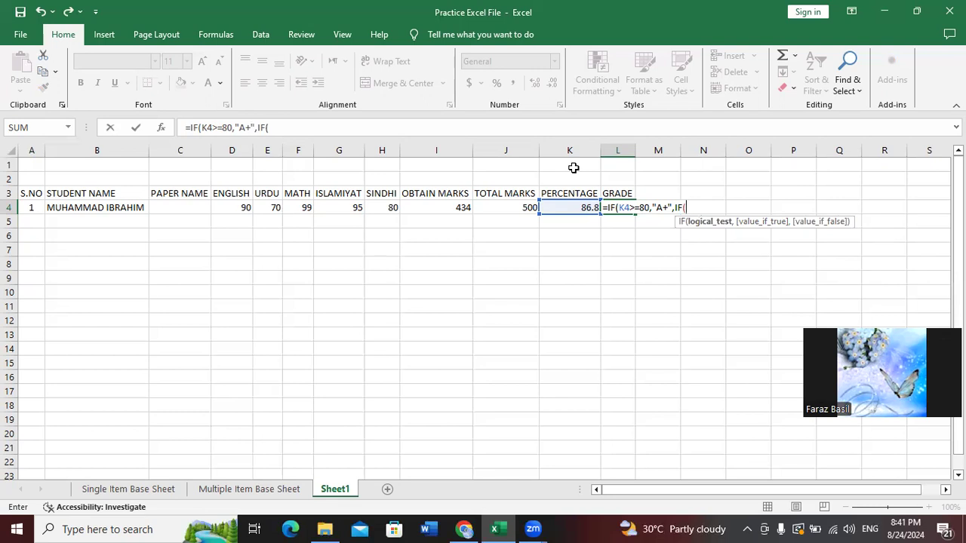
text(K4)
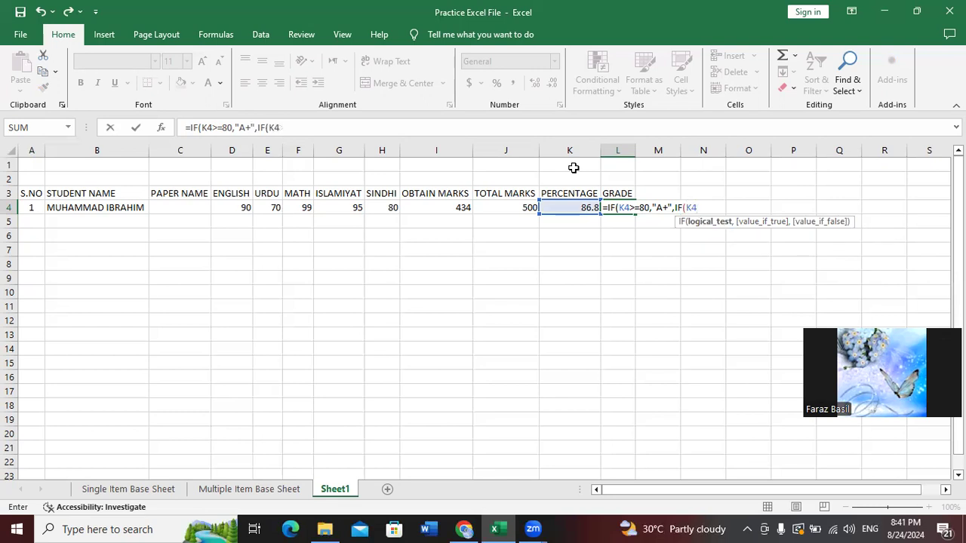
text(>=70)
text(,)
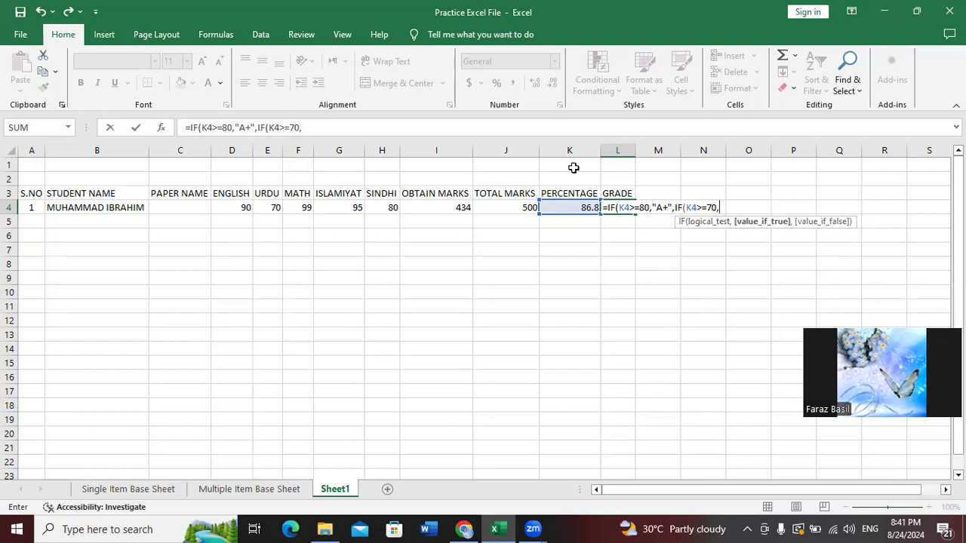
text("A",)
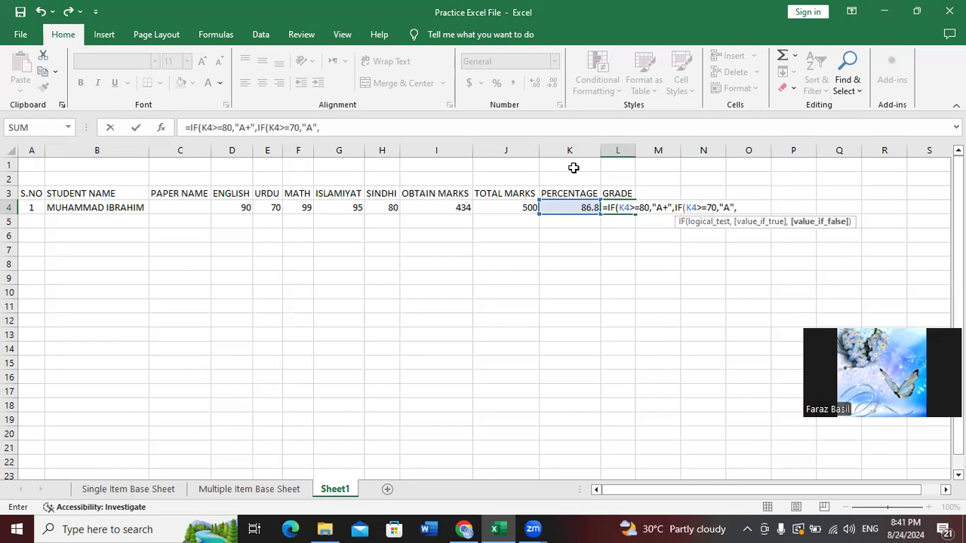
text(IF()
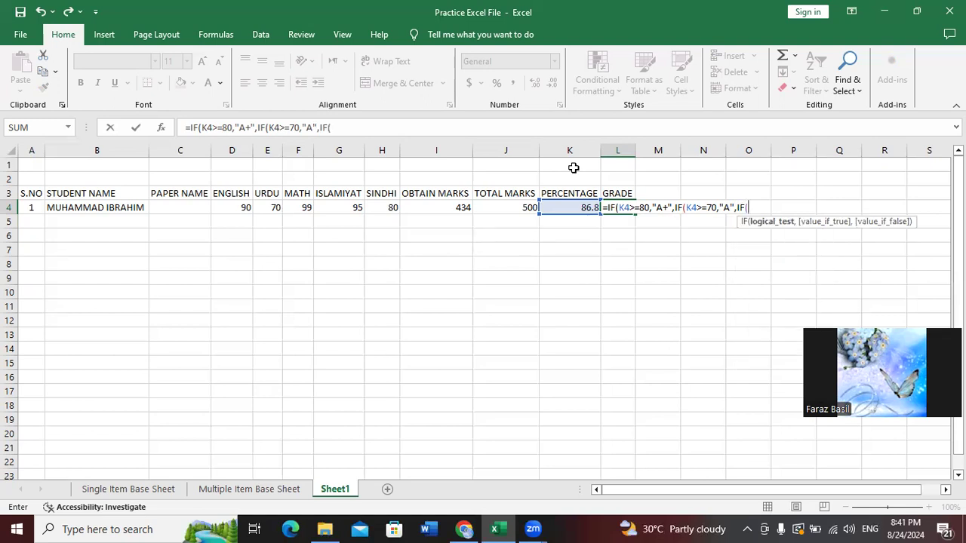
key(BackSpace)
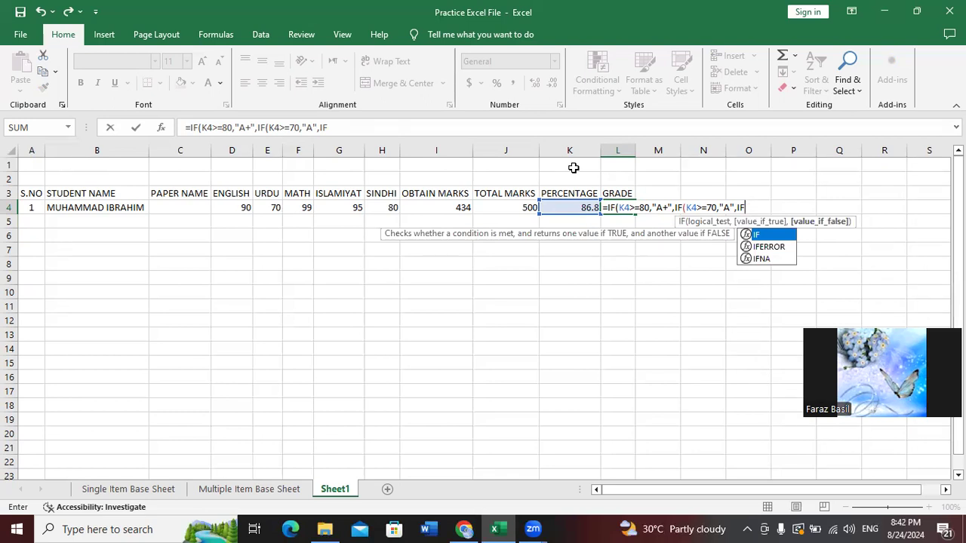
text((K)
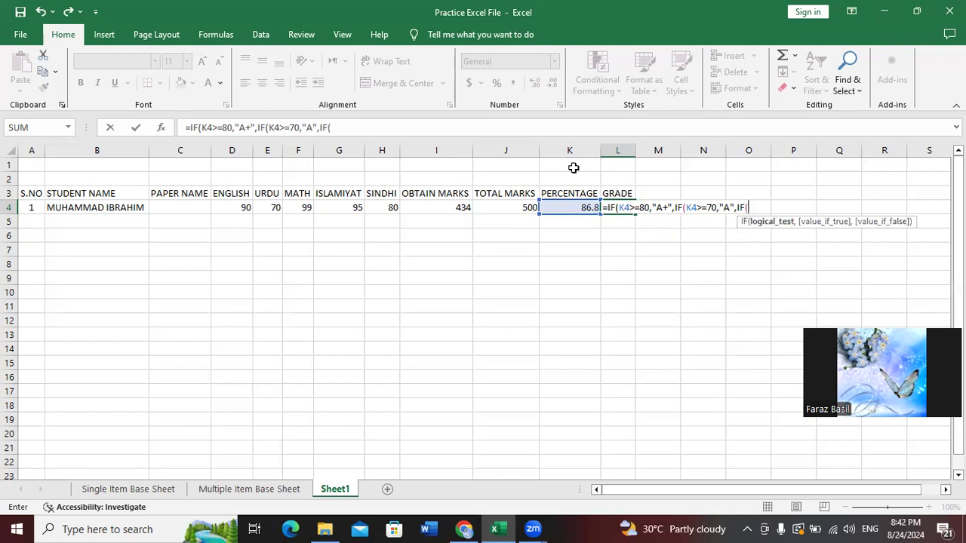
text(4>)
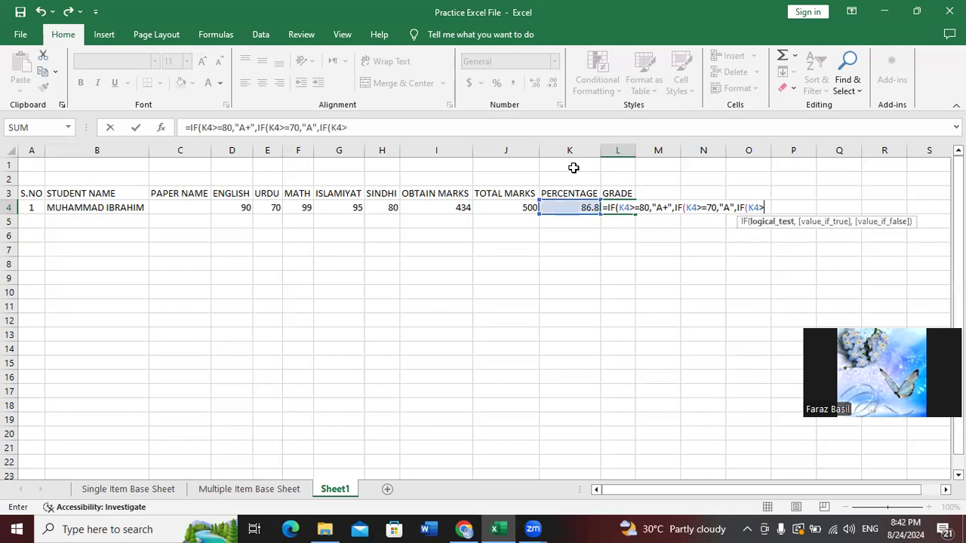
text(=60,")
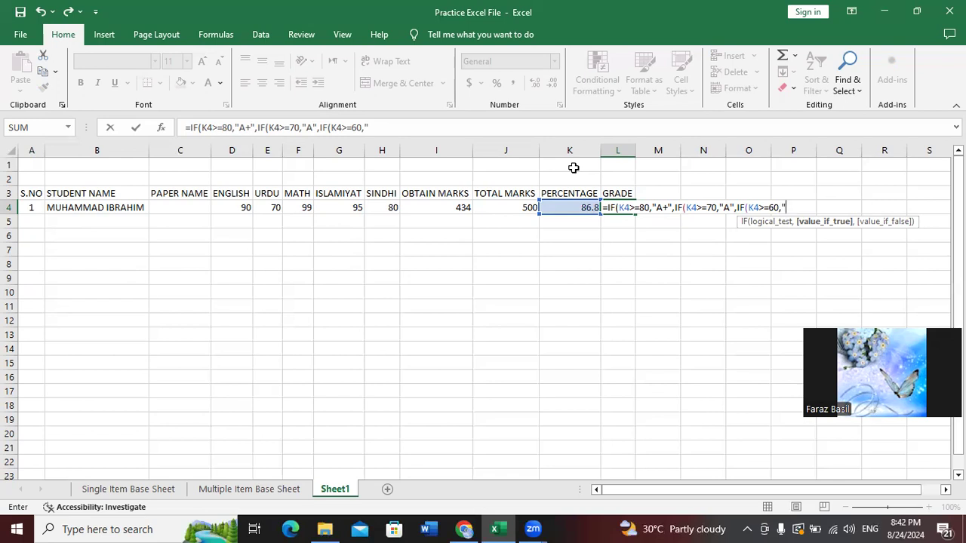
text(B",)
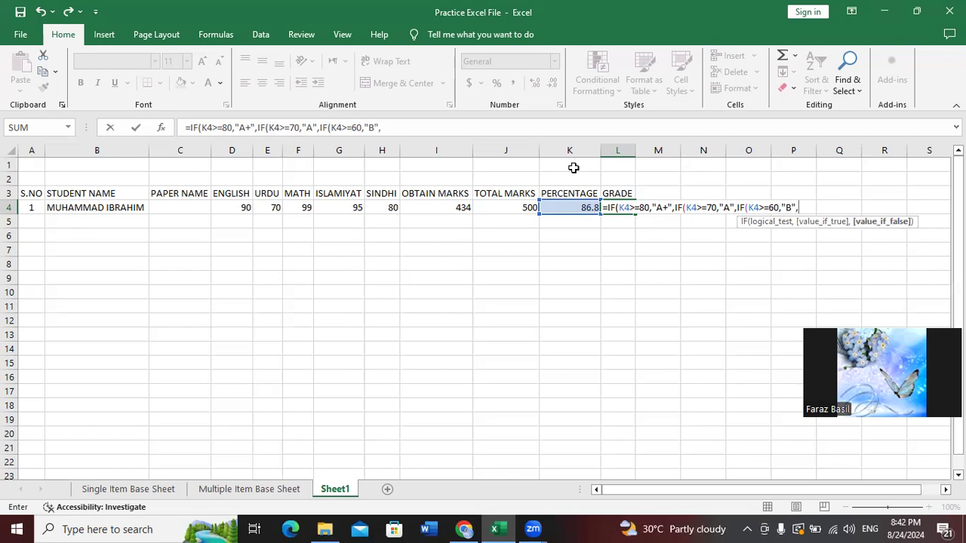
text(IF(K4)
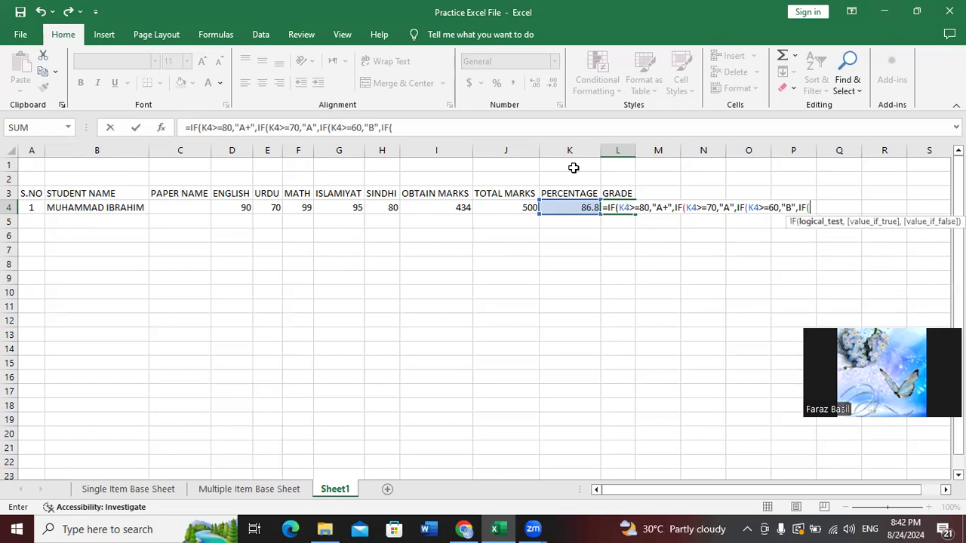
text(>=50,)
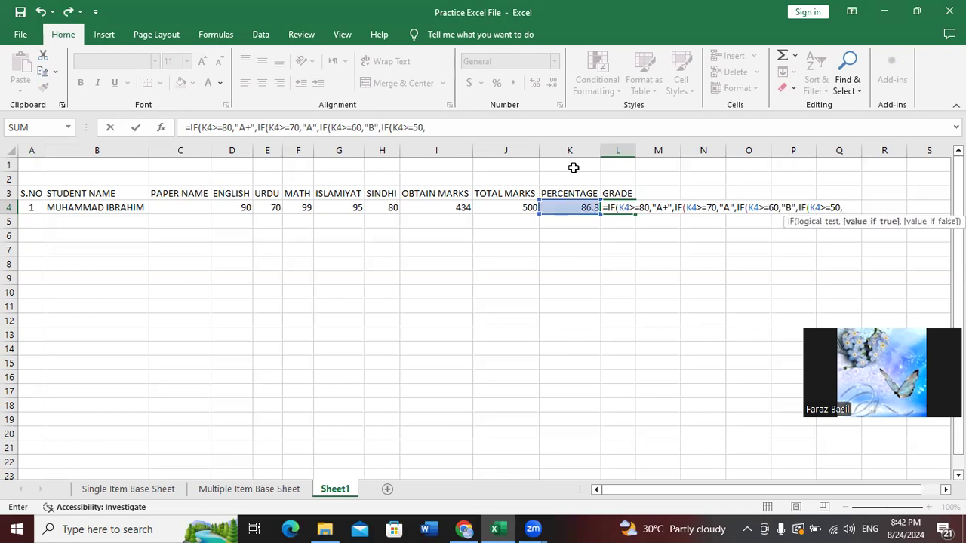
text(C)
Finish the grade formula with IF(K4<=49,"FAIL") and closing brackets, so L4 shows A+
text(,)
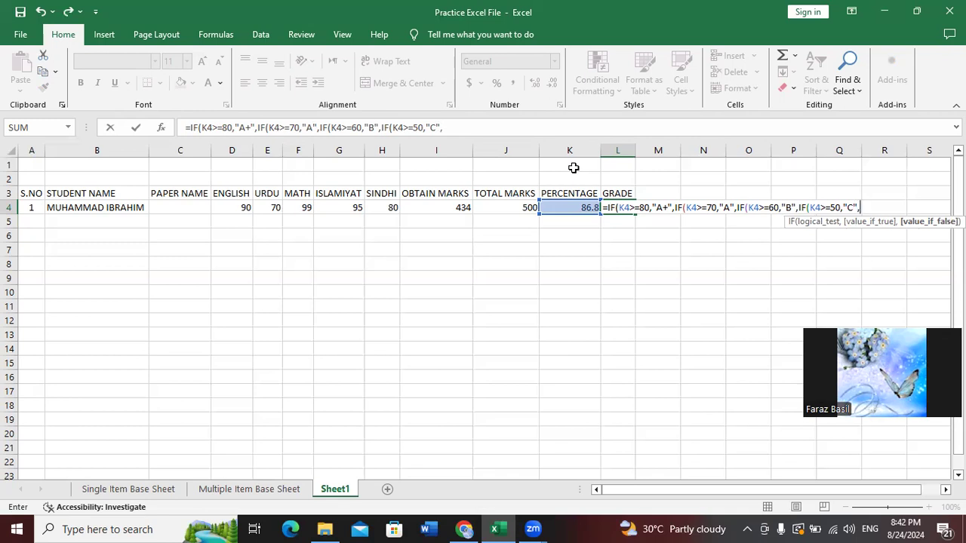
text(IF)
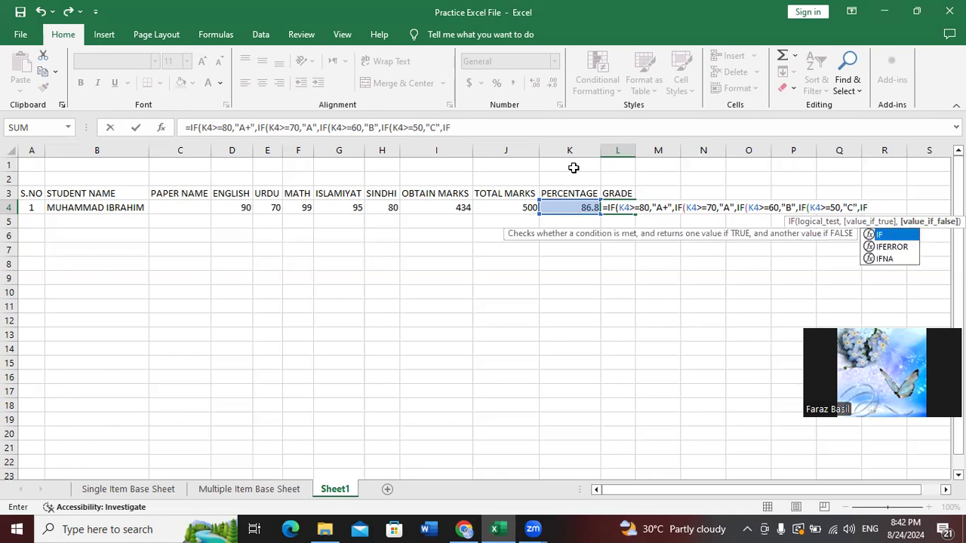
text(()
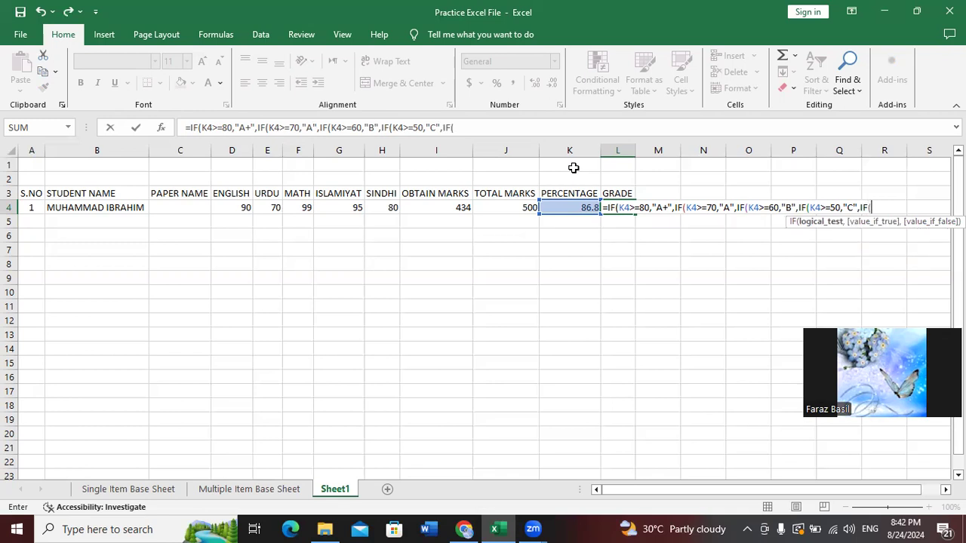
text(K4)
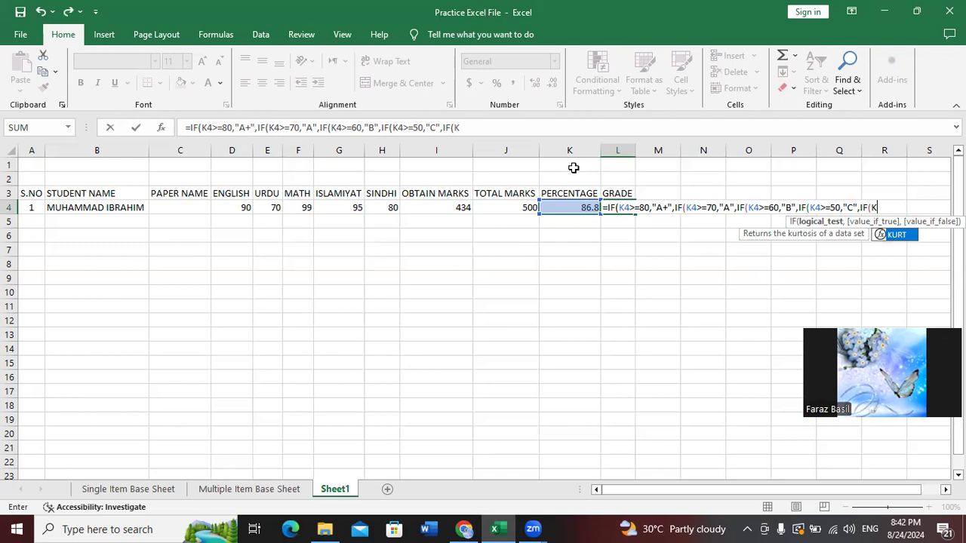
text(<)
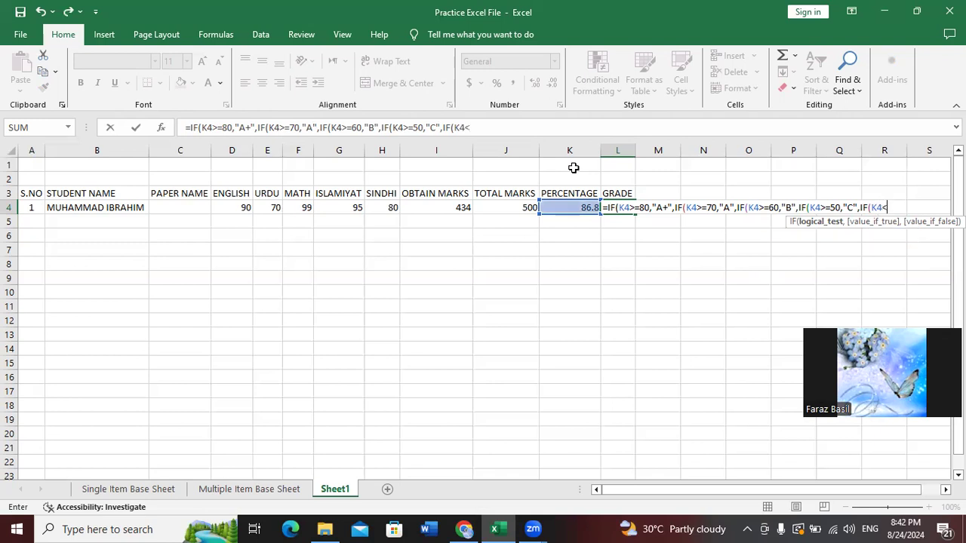
text(=49)
text(,")
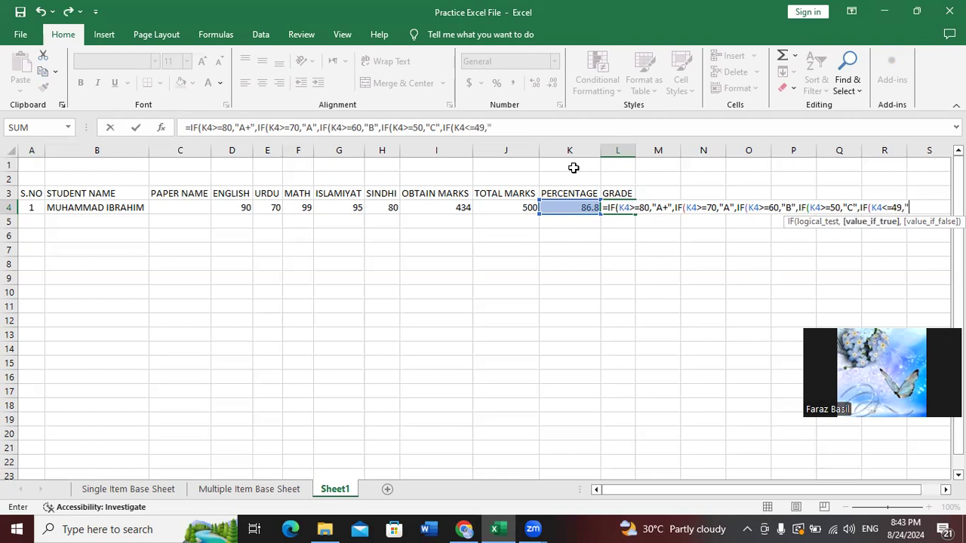
text(FAIL")
text())))))
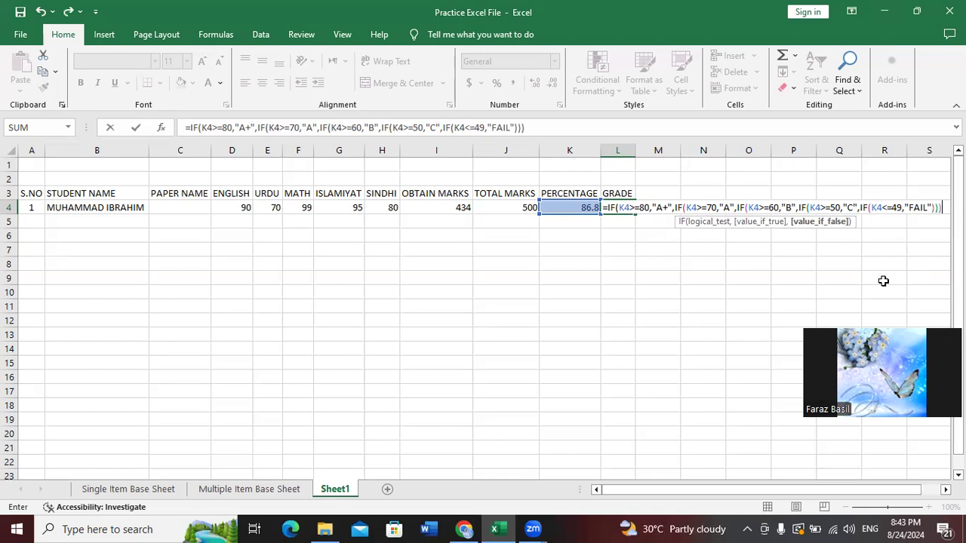
key(Return)
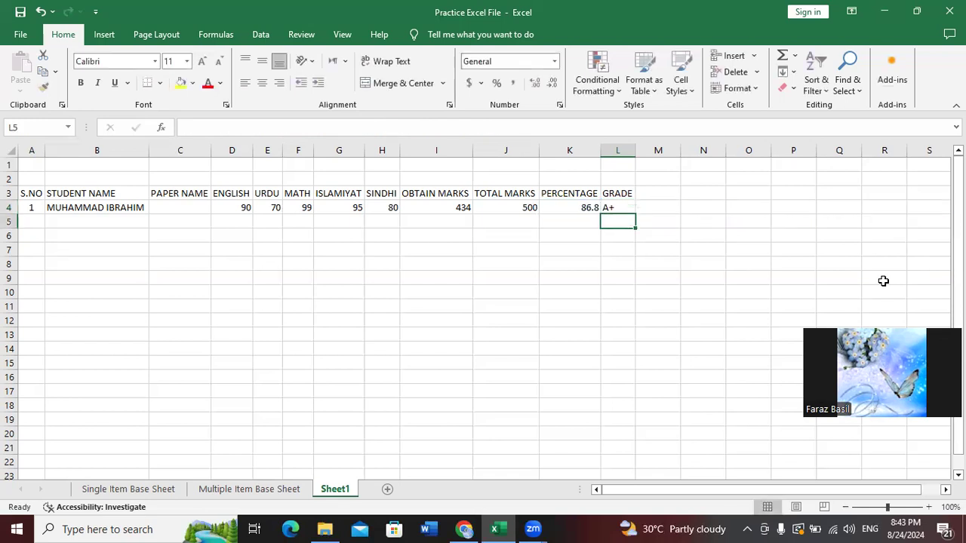
key(Left)
Enter serial number 2 and the second student's name in row 5
key(Left)
key(Left)
key(Right)
key(Left)
key(Left)
key(Left)
key(Left)
key(Left)
key(Left)
key(Left)
key(Left)
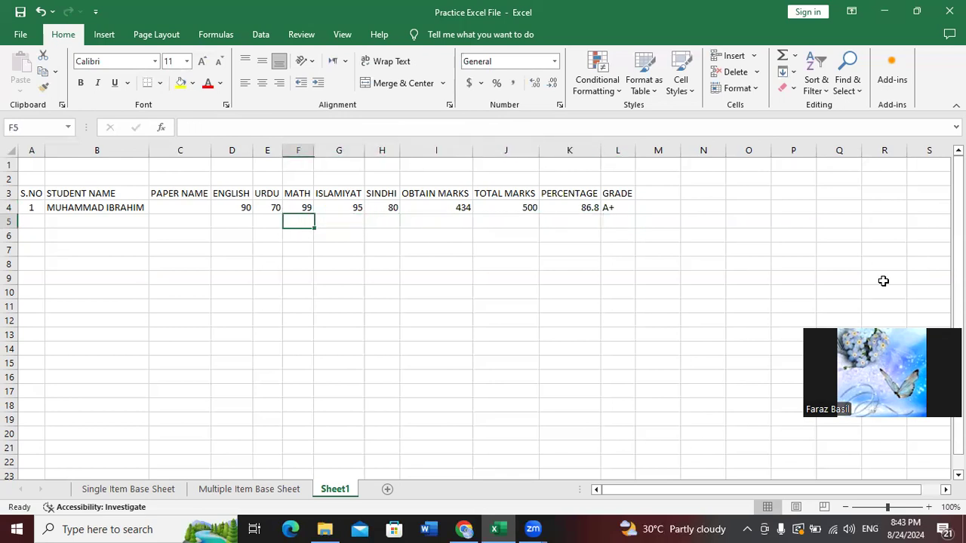
text(2)
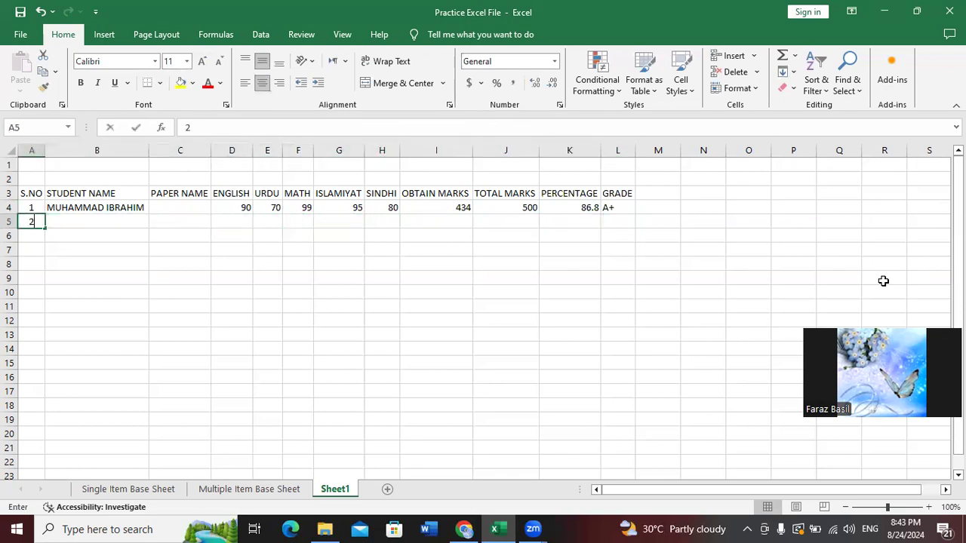
key(Tab)
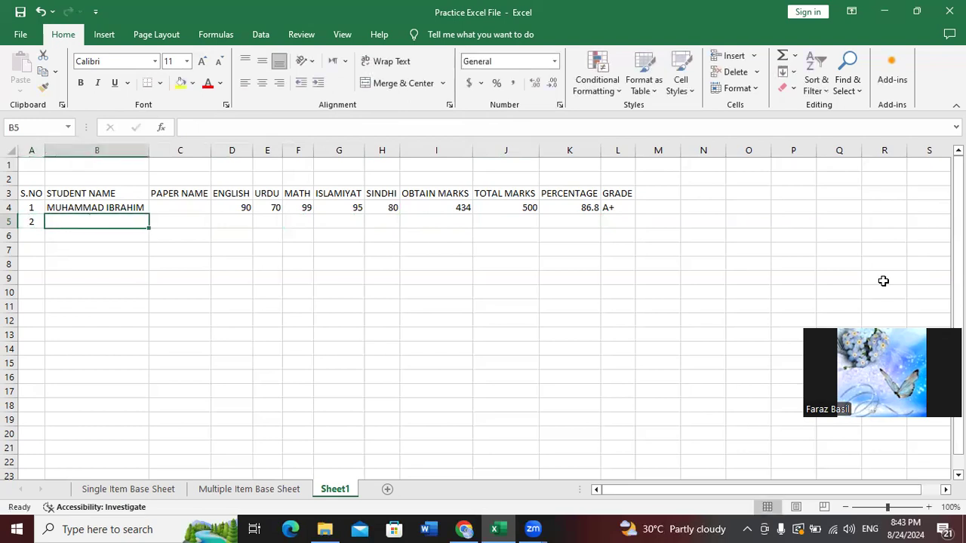
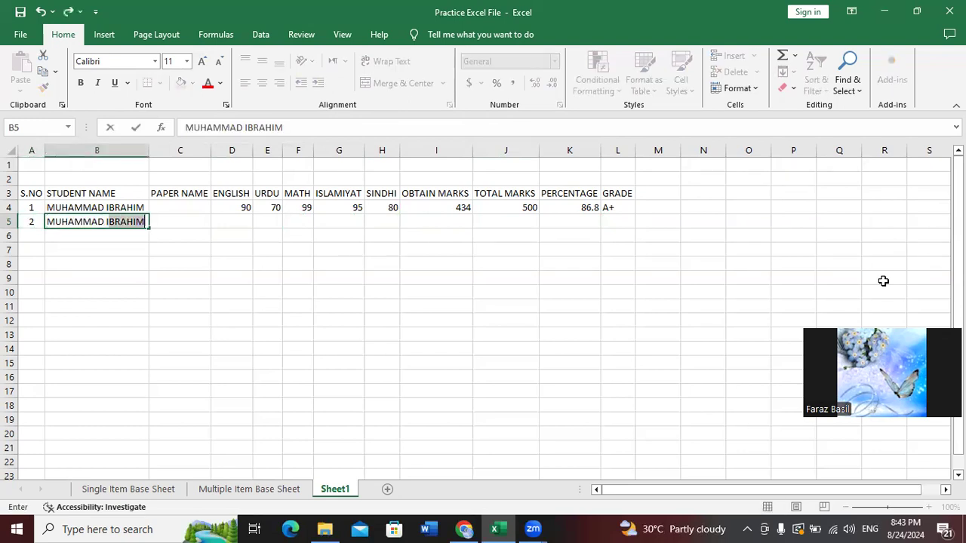
key(Tab)
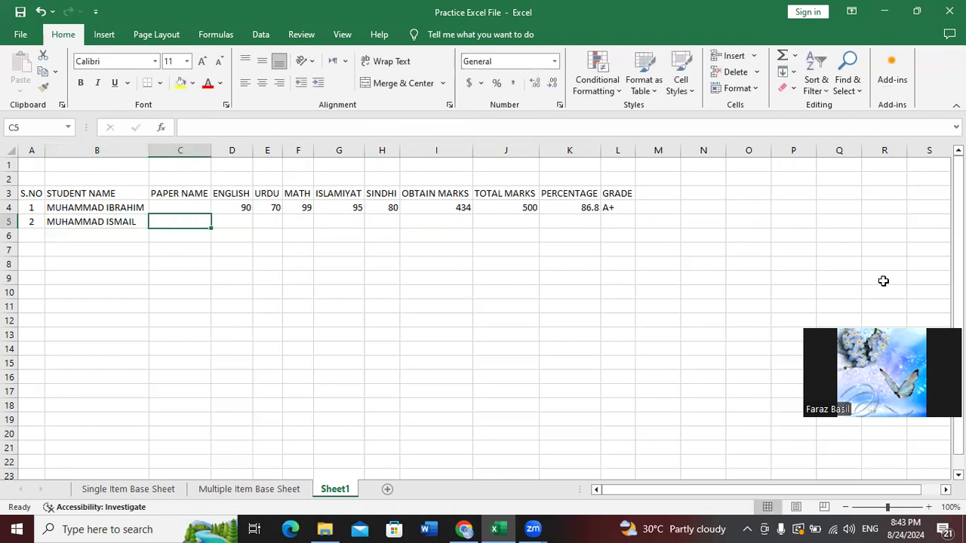
Enter the second student's marks 60, 50, 90, 80 and 40 from English to Sindhi
key(Tab)
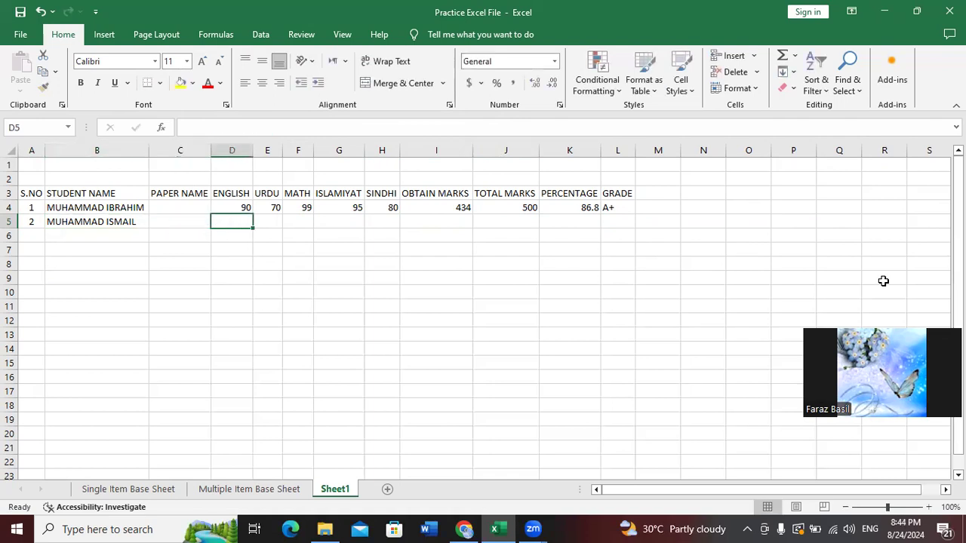
text(60)
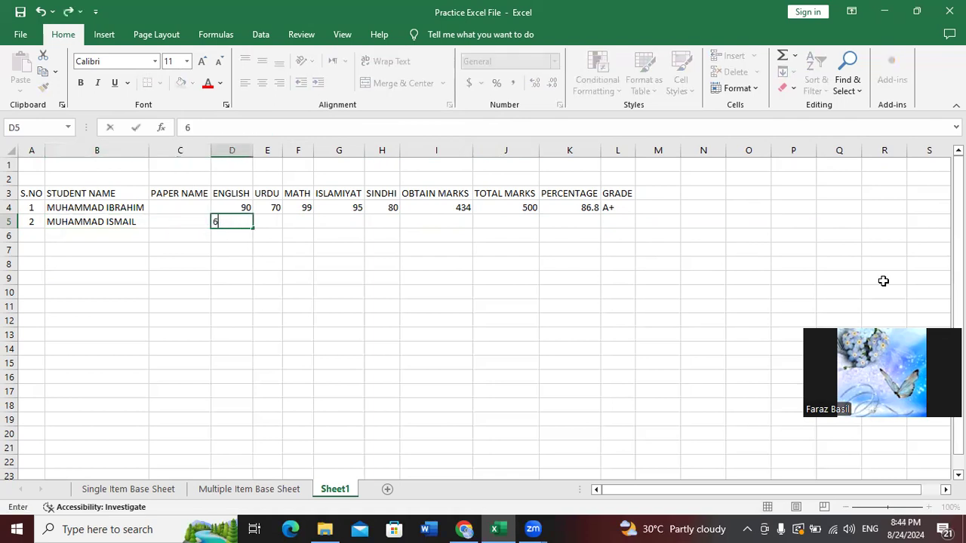
key(Tab)
text(50)
key(Tab)
text(90)
key(Tab)
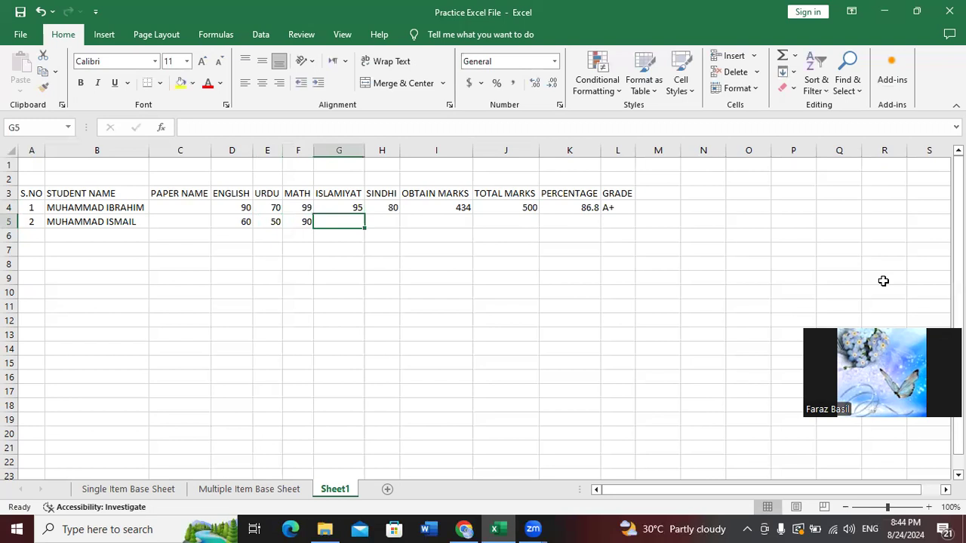
text(80)
key(Tab)
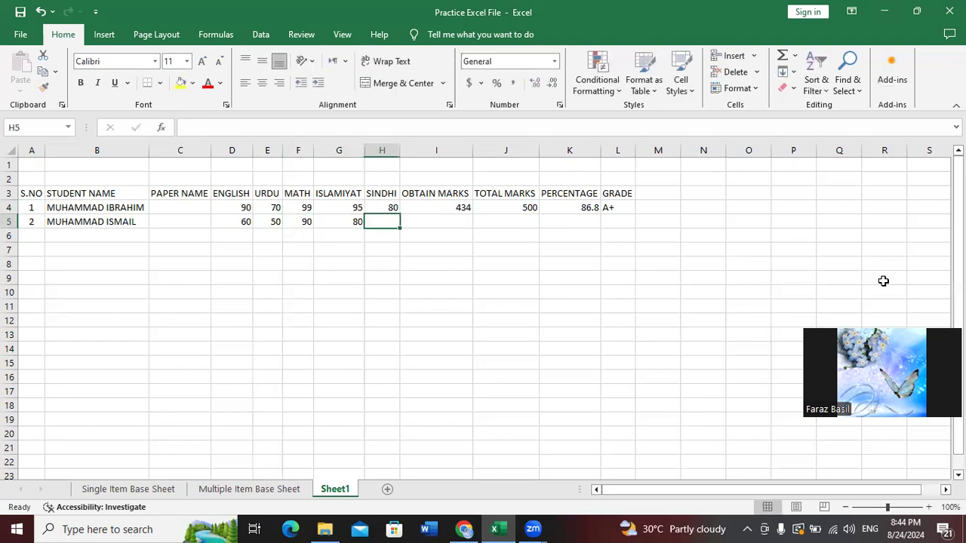
text(40)
key(Tab)
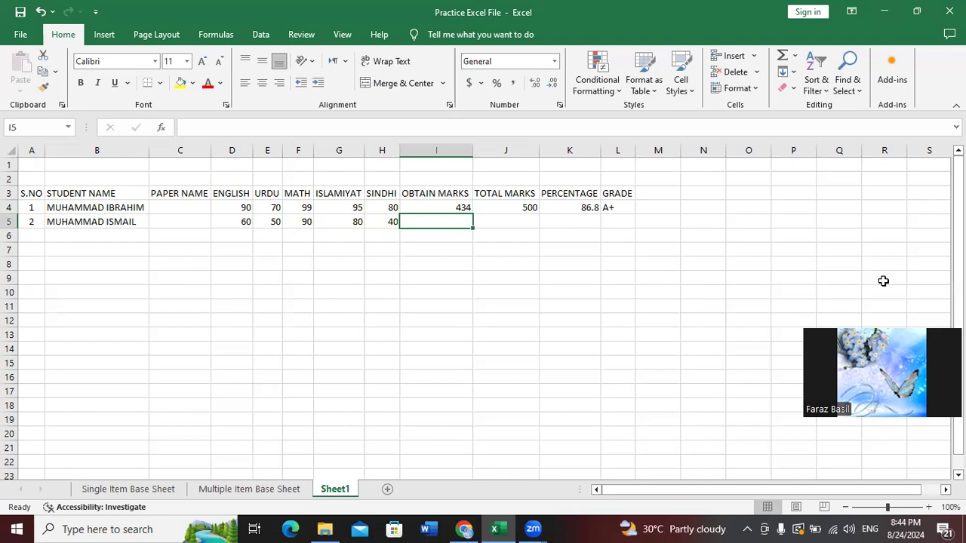
key(Return)
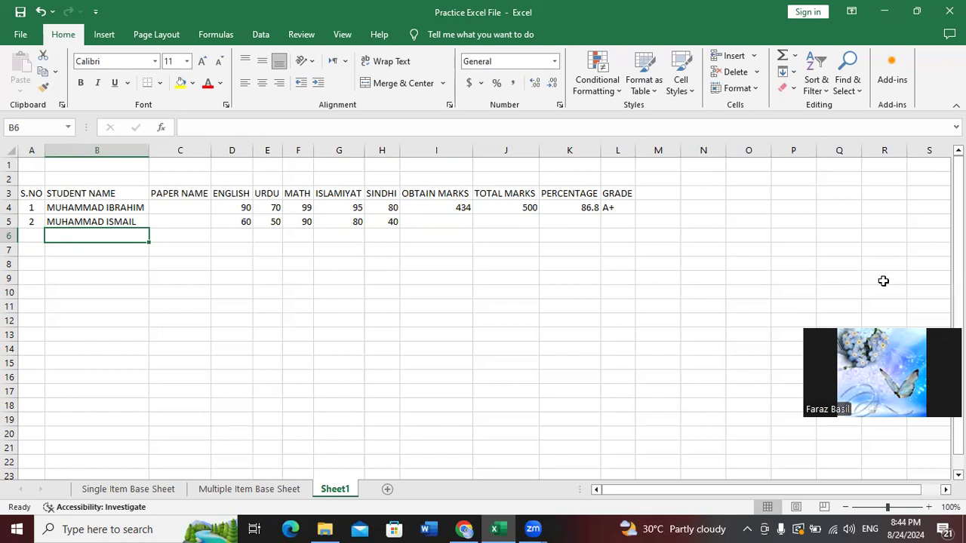
Enter serial number 3 and the third student's name in row 6
key(Left)
text(3)
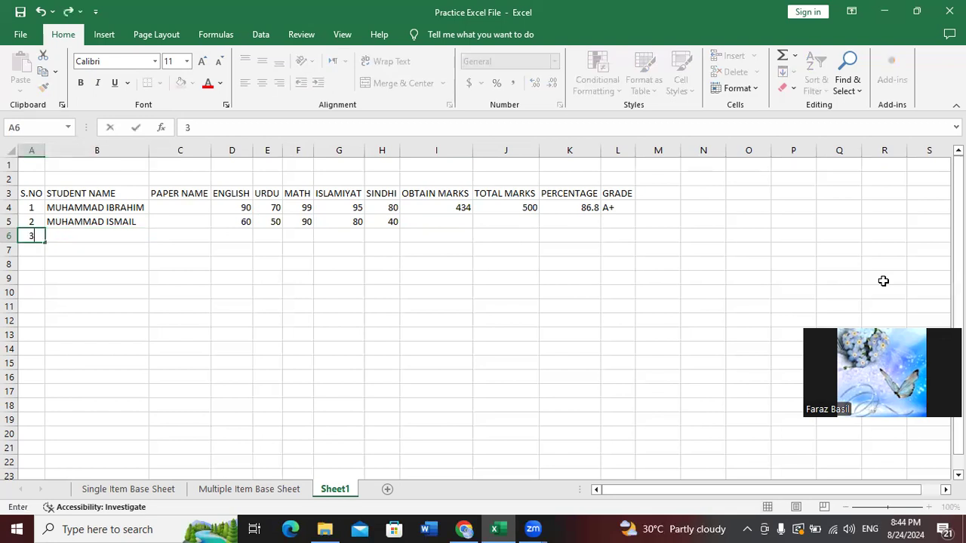
key(Tab)
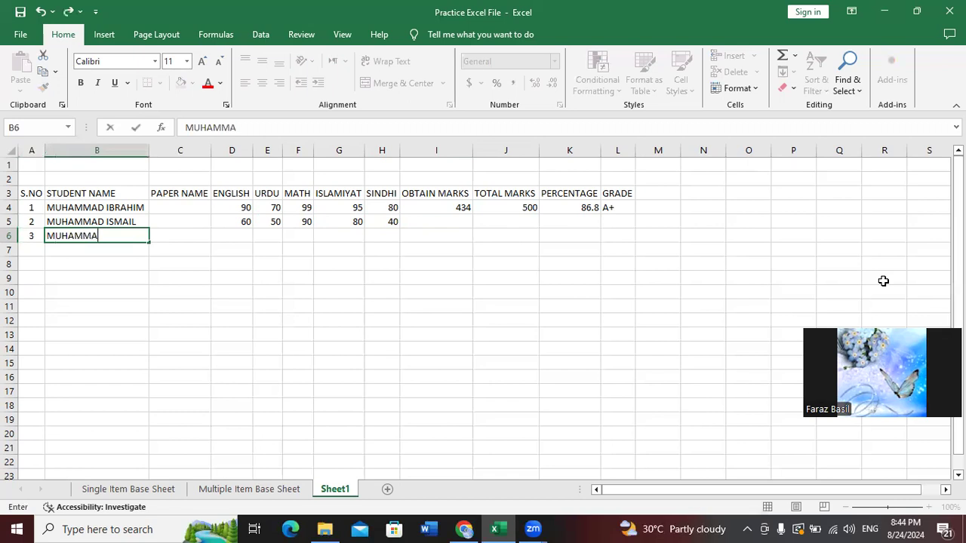
key(Tab)
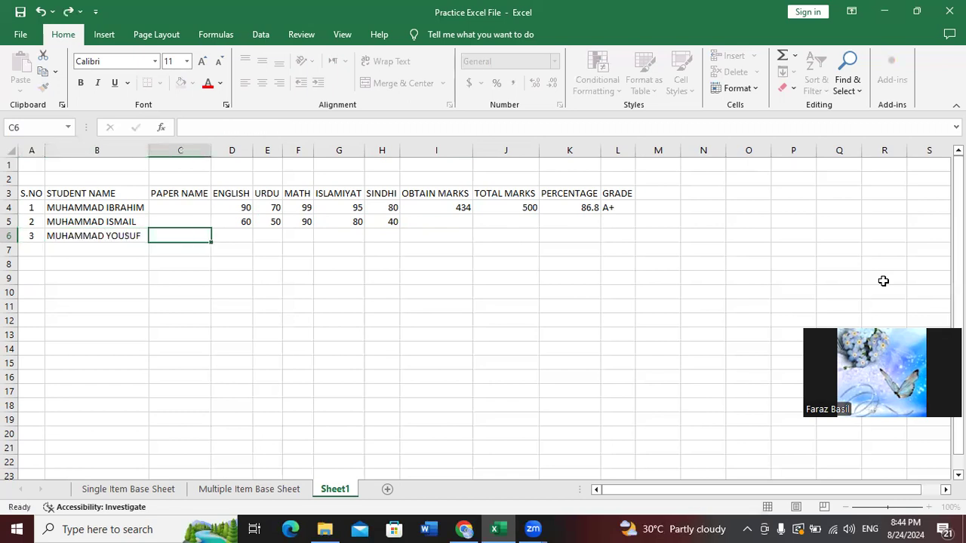
Enter the third student's marks 90, 99, 100, 99 and 95
key(Tab)
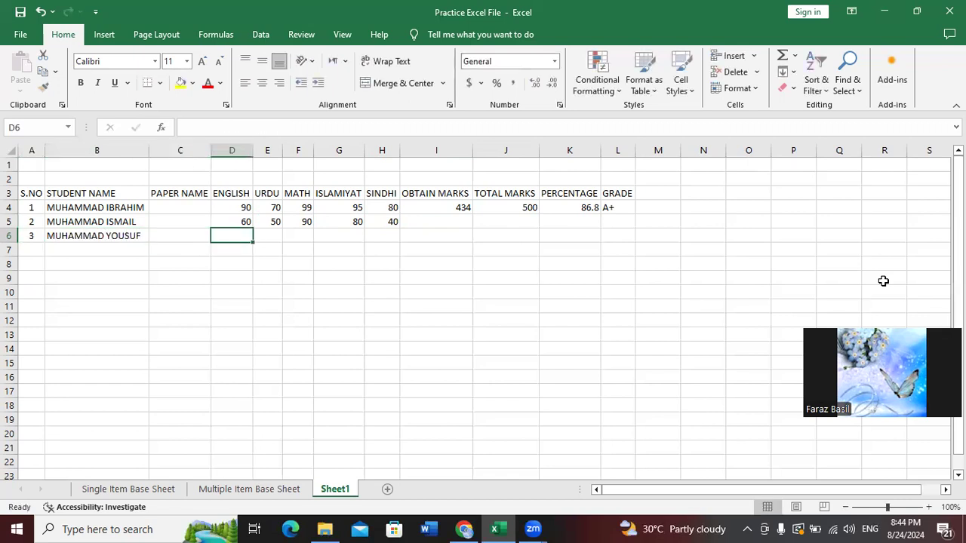
text(90)
key(Tab)
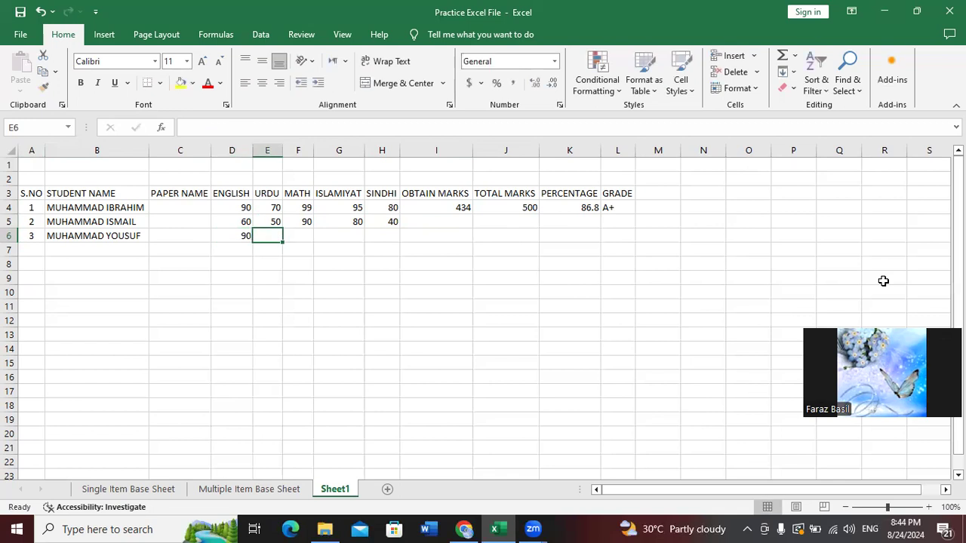
text(99)
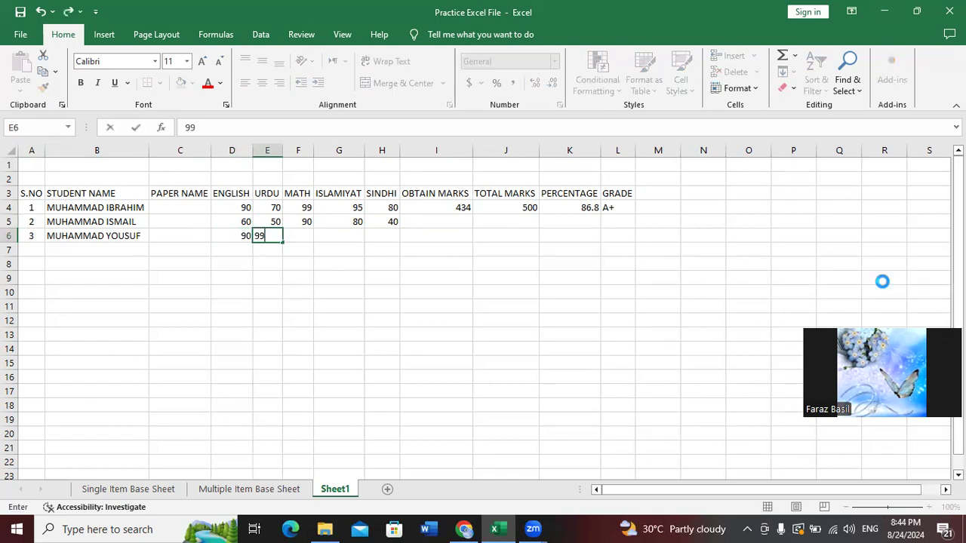
key(Tab)
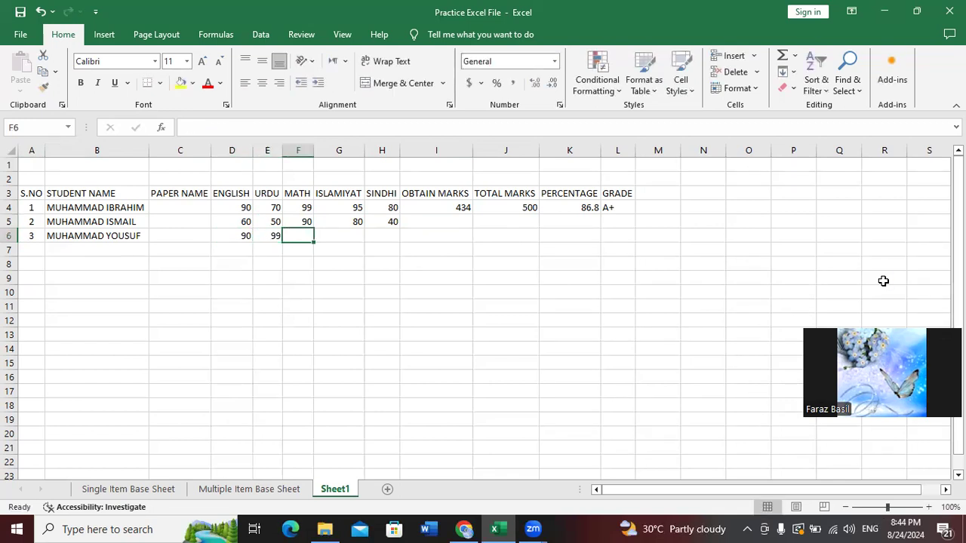
text(100)
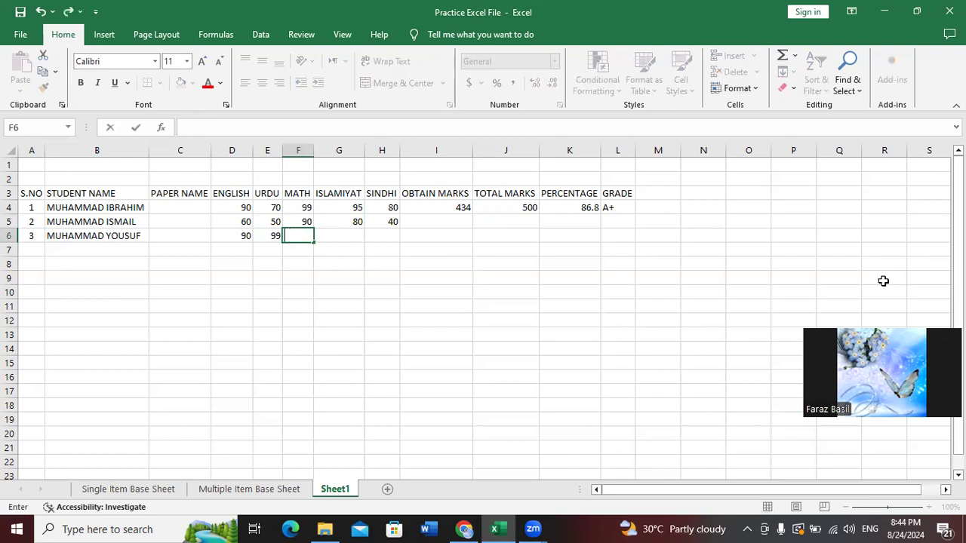
key(Tab)
text(99)
key(Tab)
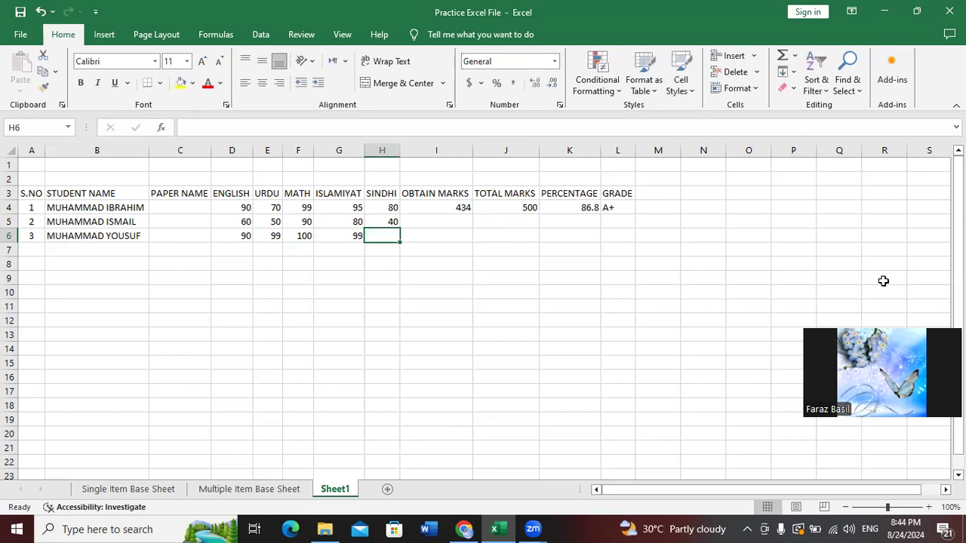
text(95)
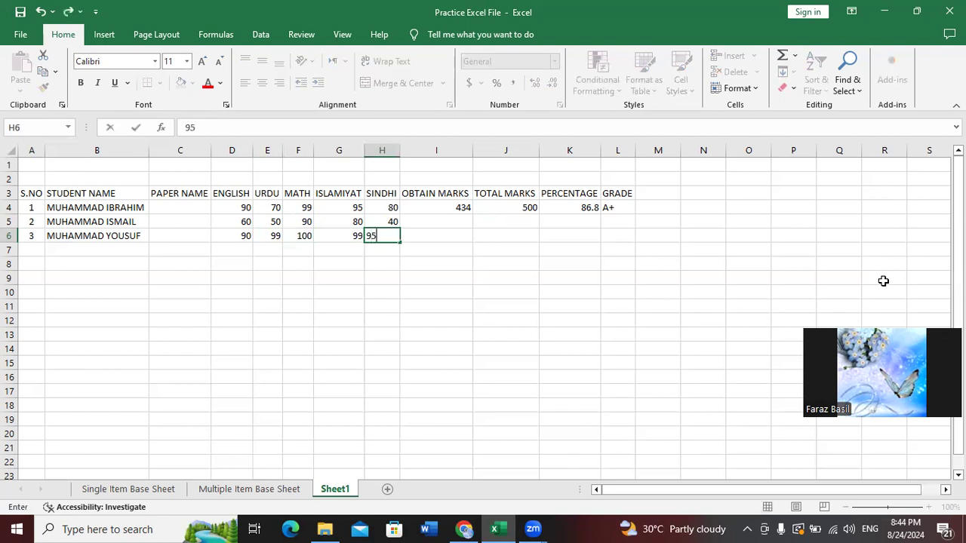
key(Tab)
key(Return)
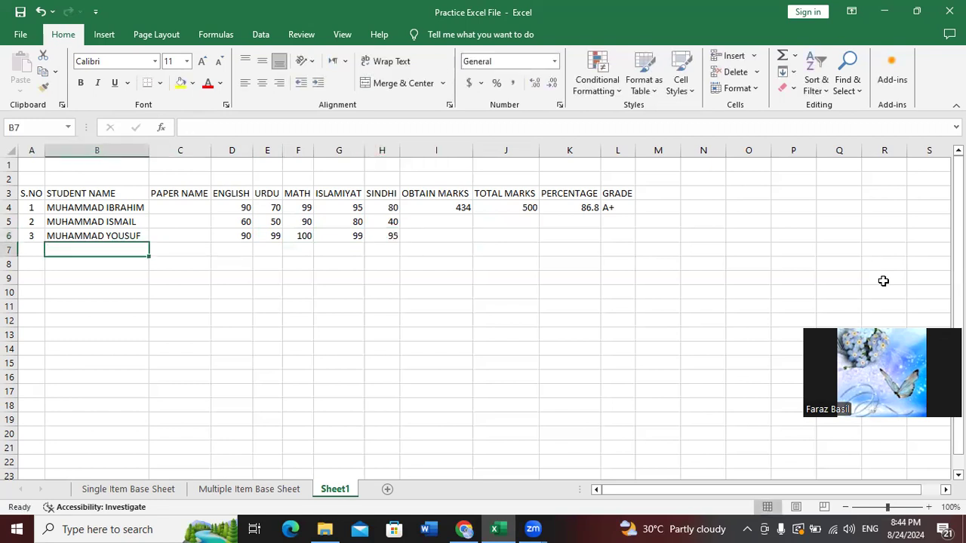
Enter serial number 4 and the fourth student's name in row 7
key(Left)
text(4)
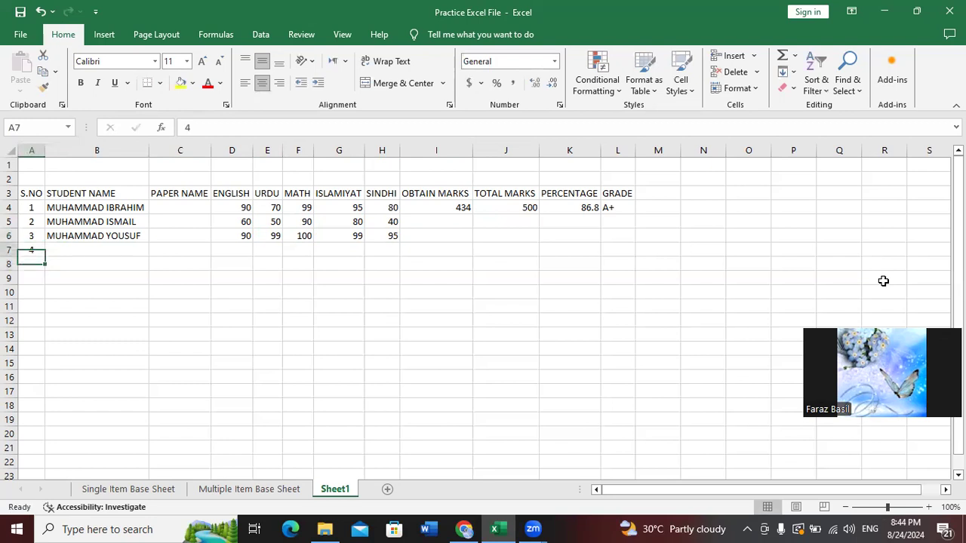
key(Tab)
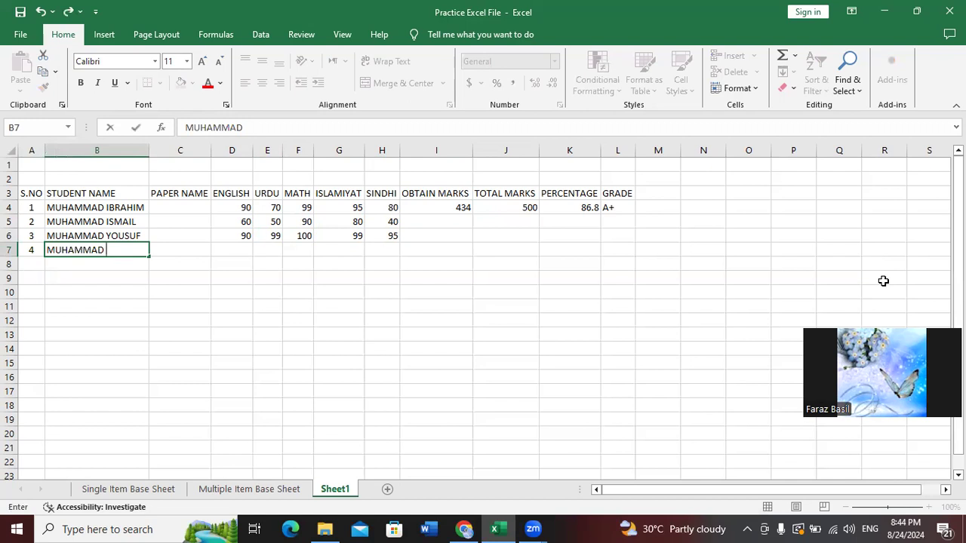
key(Tab)
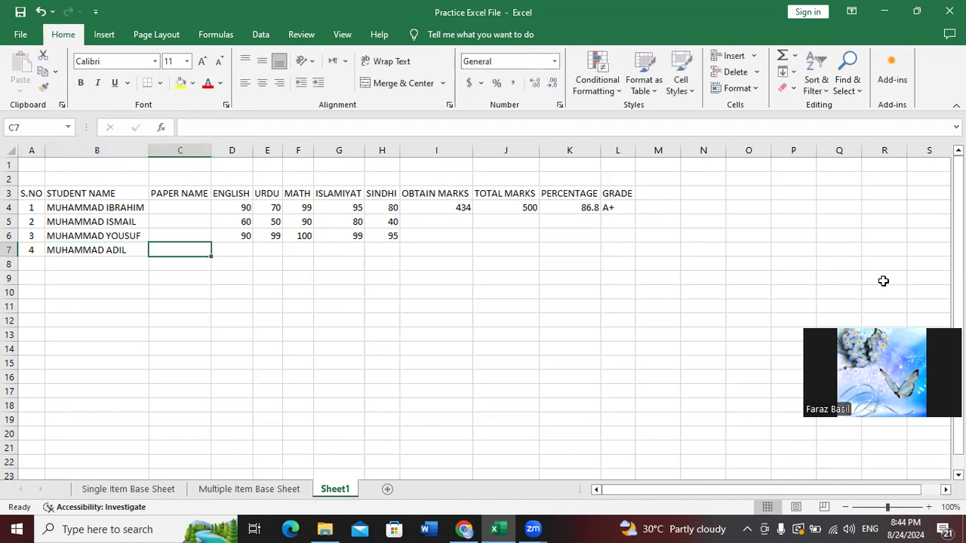
Enter the fourth student's marks 40, 40, 50, 70 and 35
key(Tab)
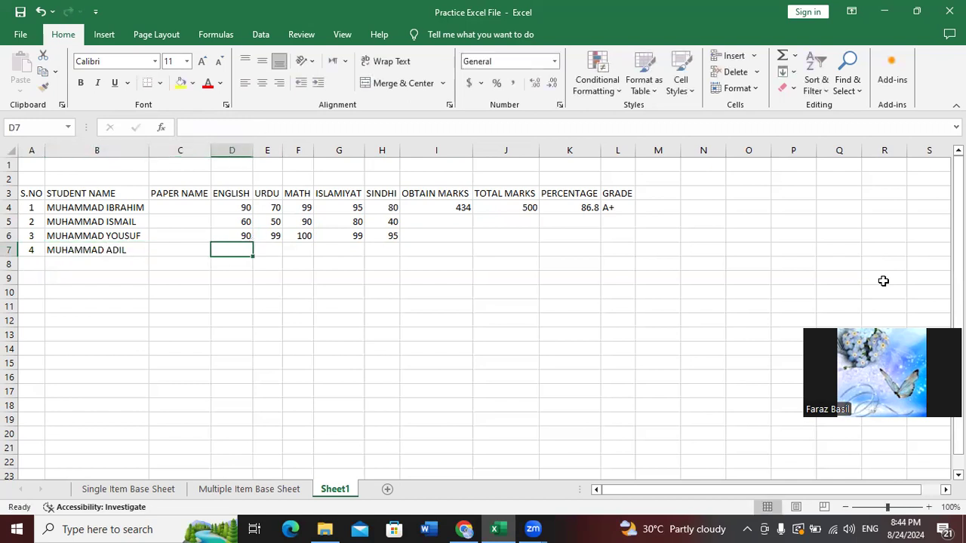
text(40)
key(Tab)
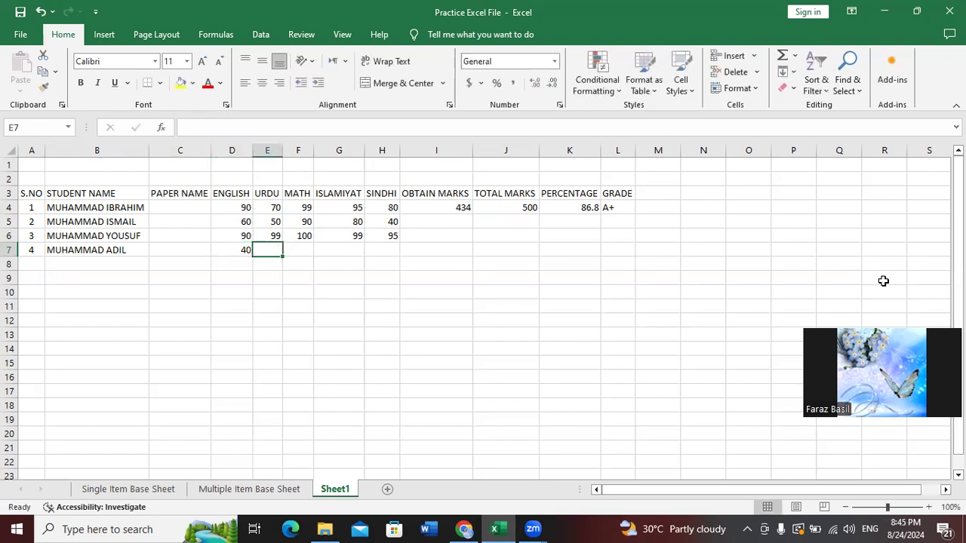
text(40)
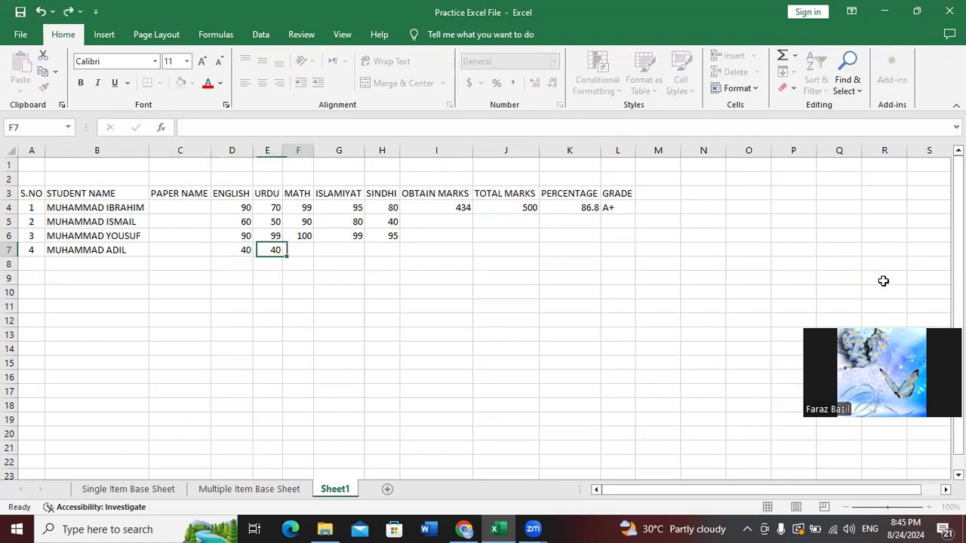
key(Tab)
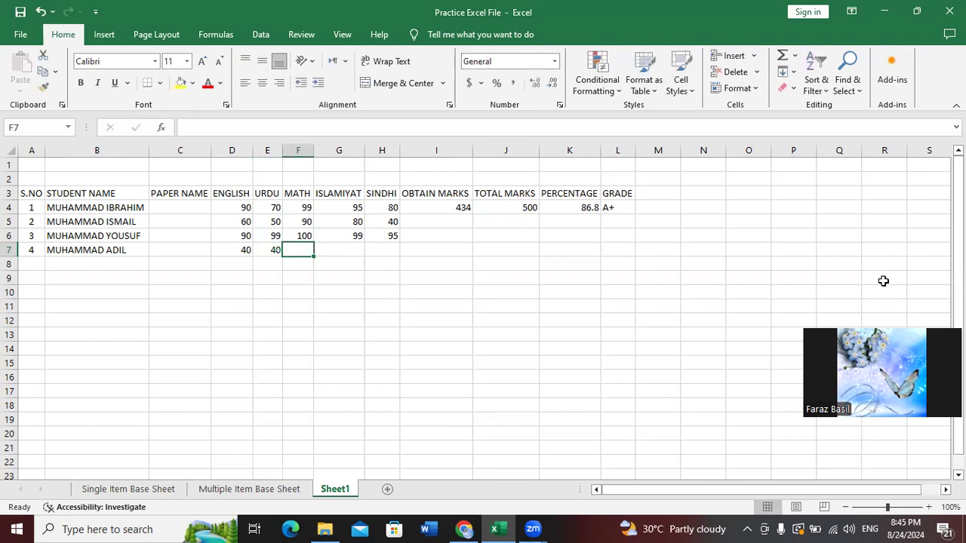
text(50)
key(Tab)
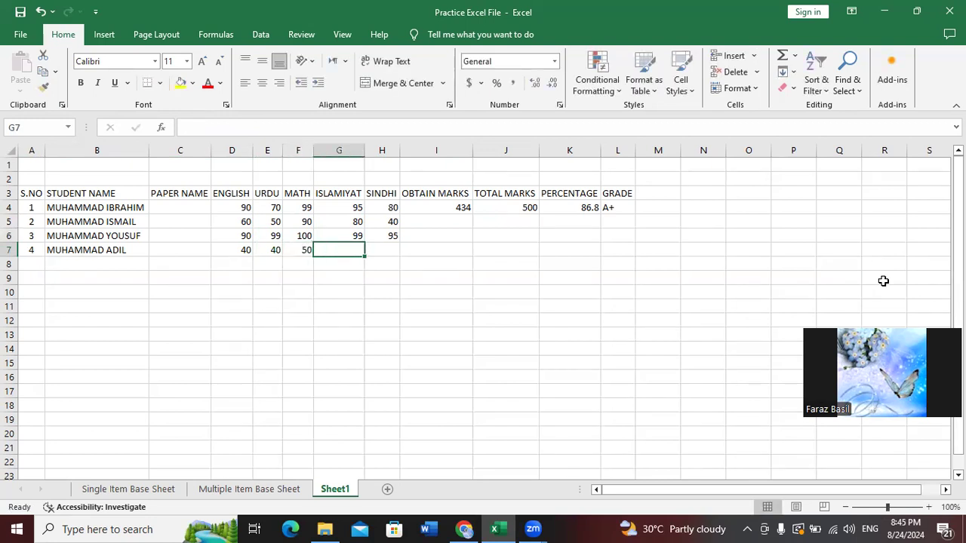
text(70)
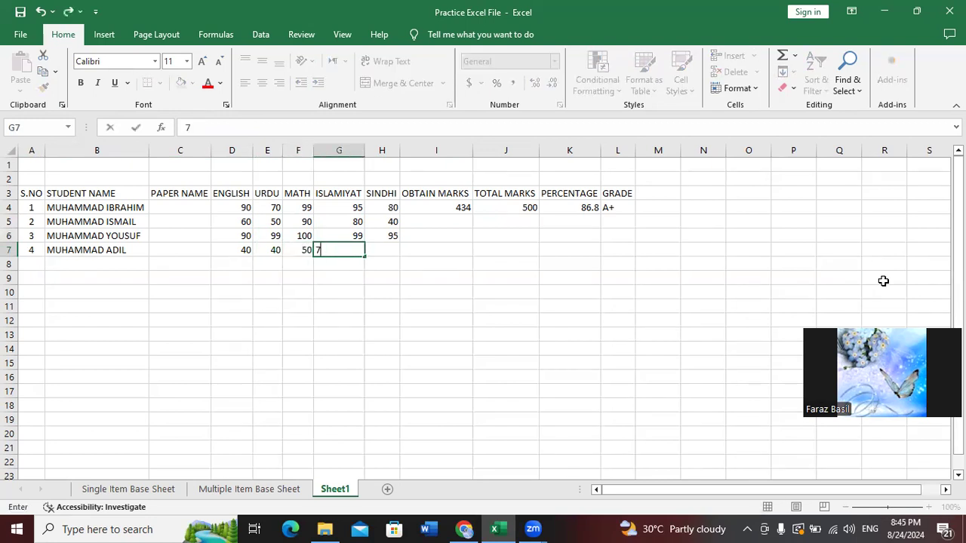
key(Tab)
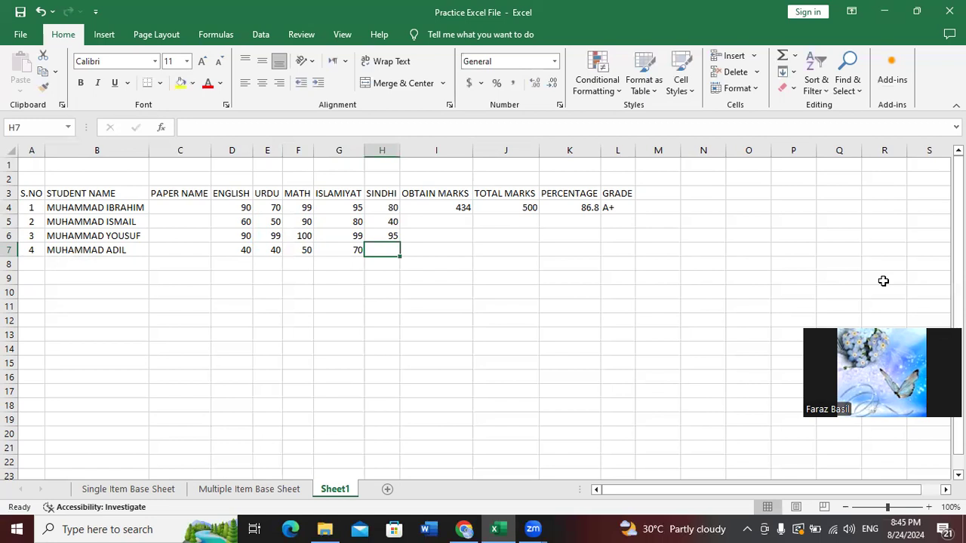
text(35)
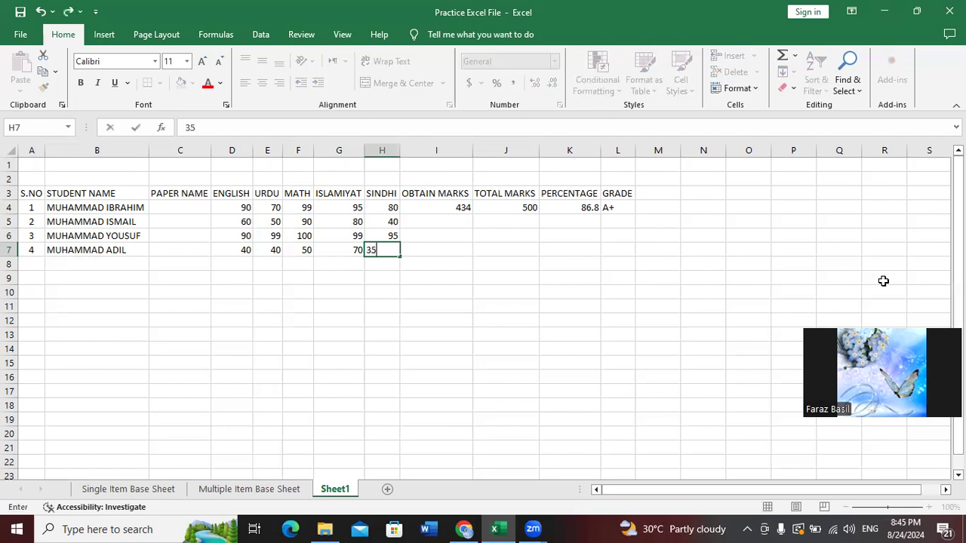
key(Tab)
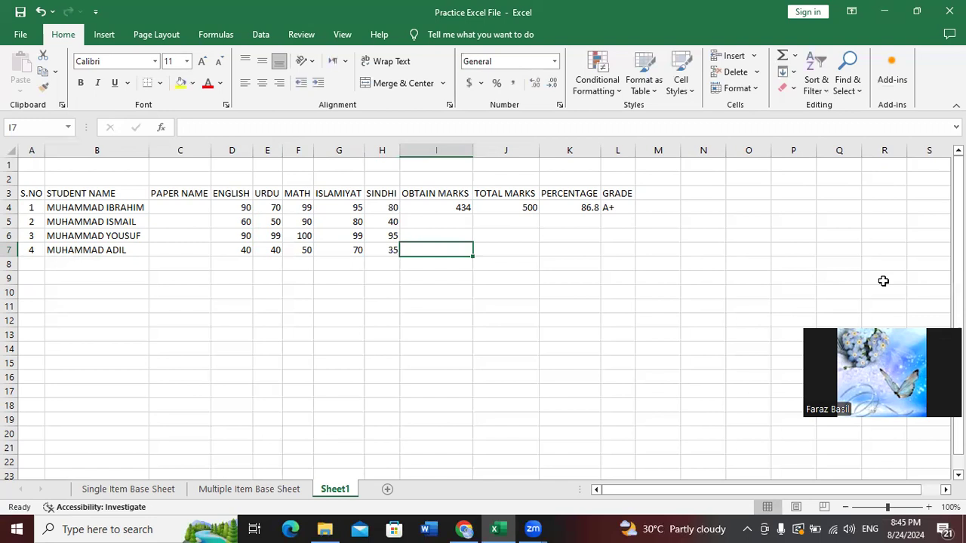
click(450, 220)
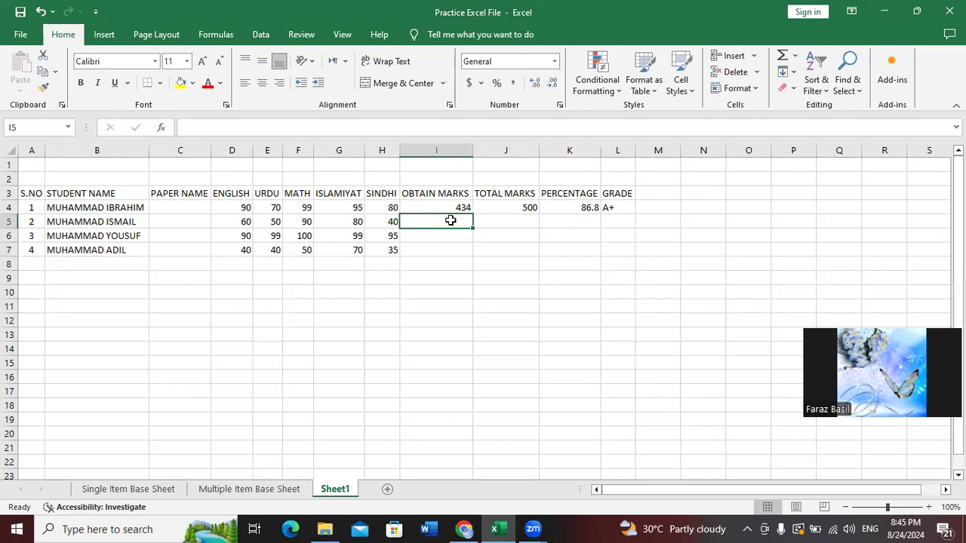
Enter =SUM(D5:H5) in I5 to total the student's marks as 320
text(=SU)
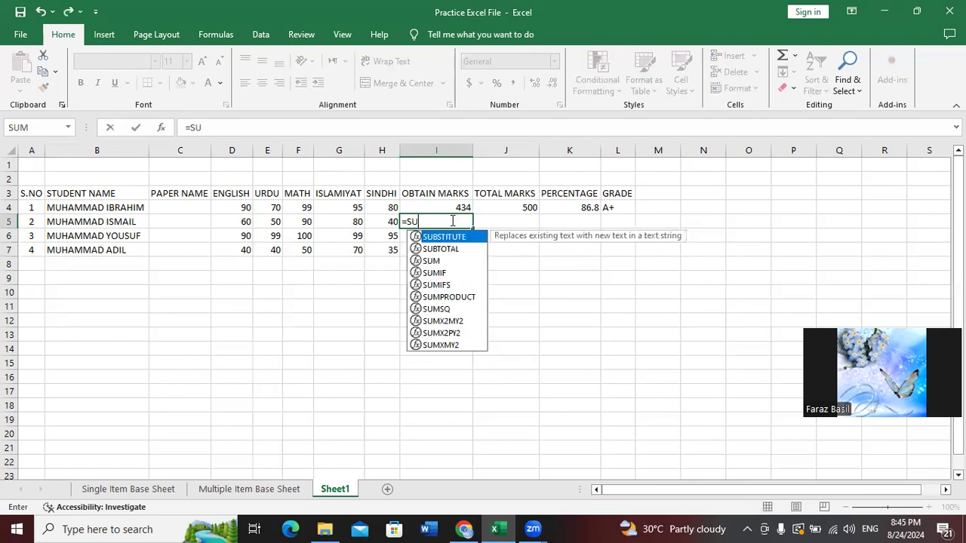
text(M()
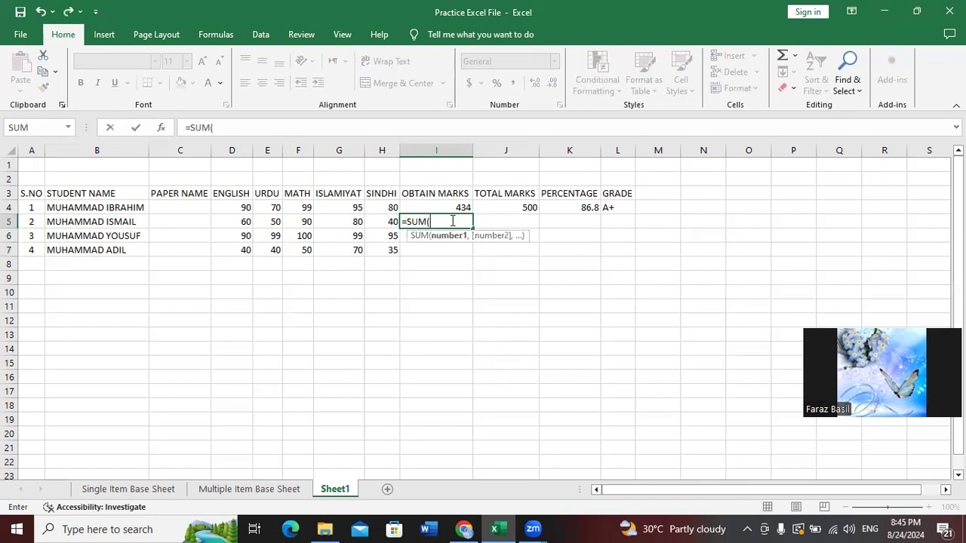
key(Left)
key(Left)
key(Left)
key(Left)
key(Left)
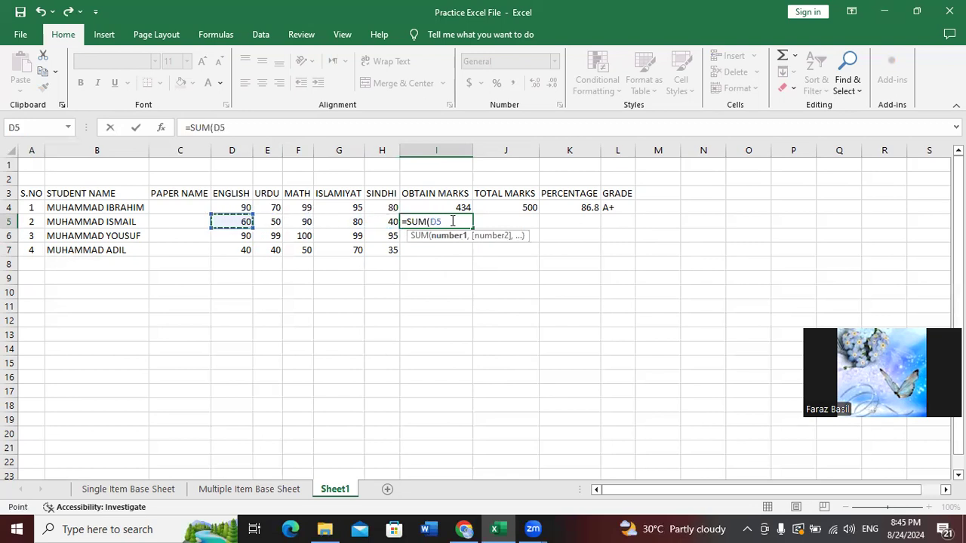
key(shift+Right)
key(shift+Right)
key(shift+Right)
key(shift+Right)
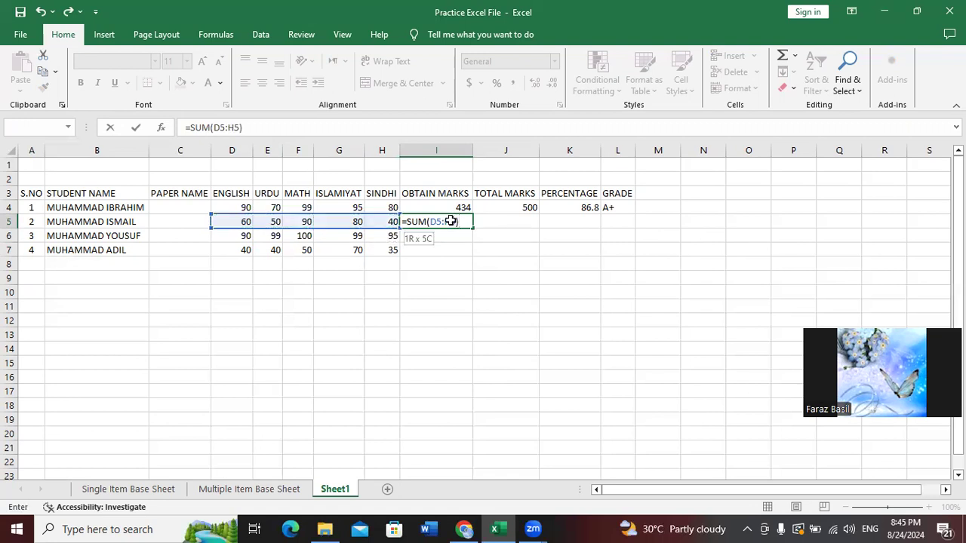
key(Return)
Fill the SUM formula from I5 down to I7, giving totals 483 and 235
click(450, 220)
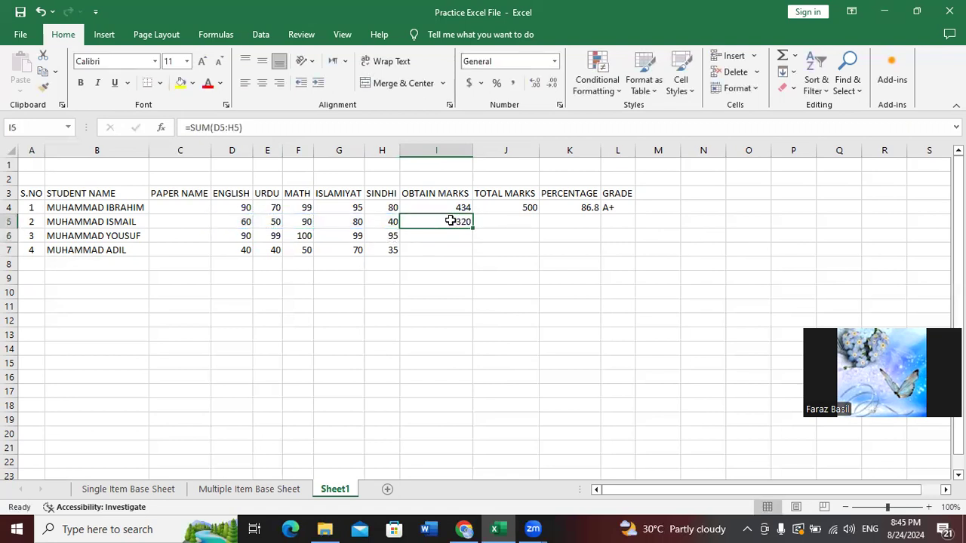
key(Return)
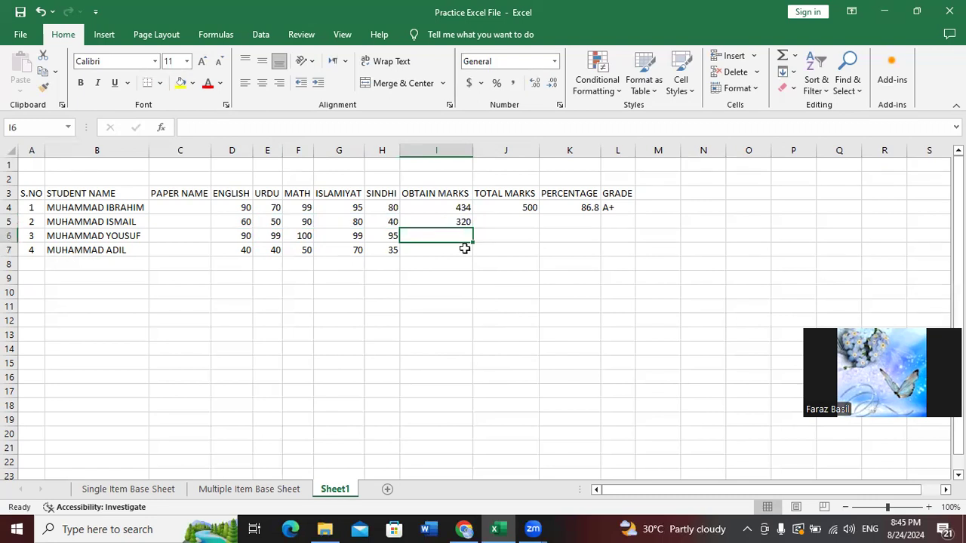
click(466, 220)
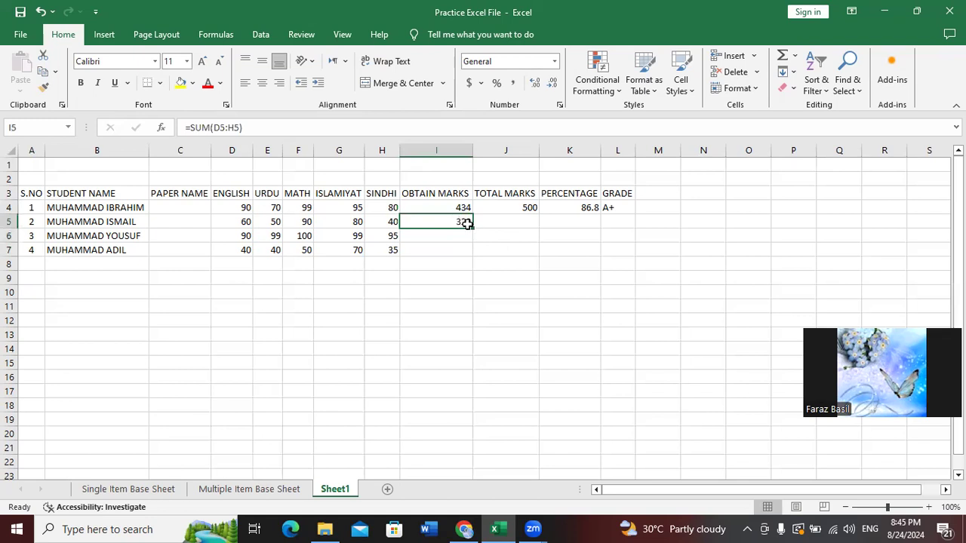
drag(473, 228, 476, 257)
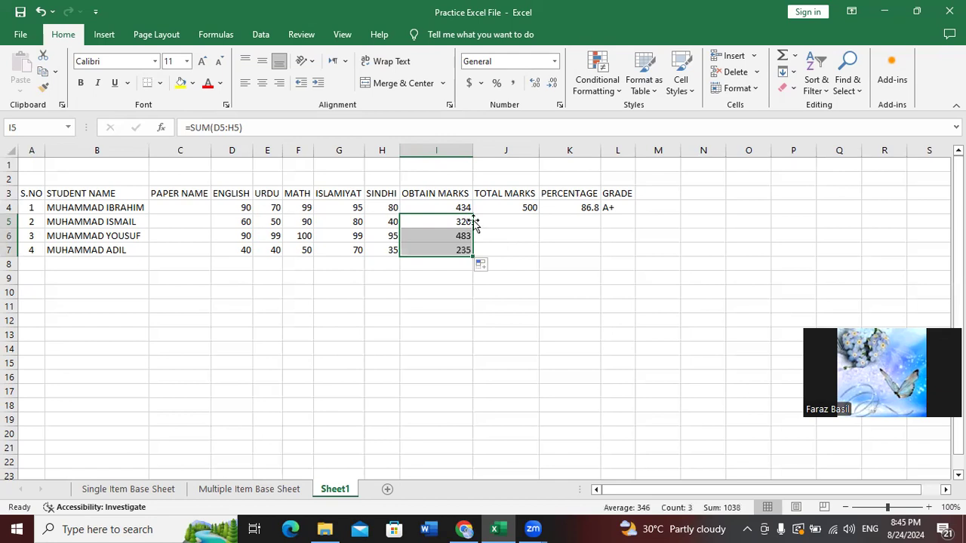
click(526, 207)
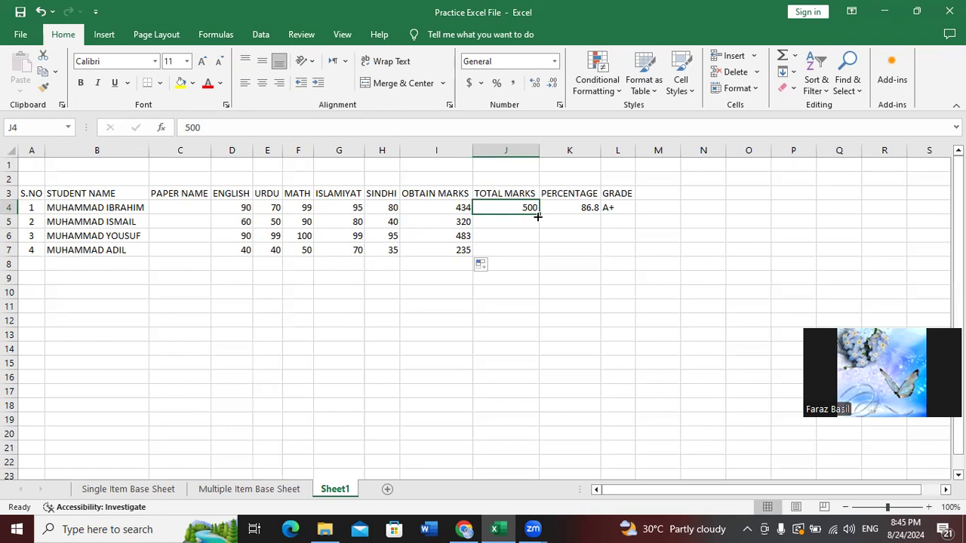
Fill 500 total marks down to J7 and the percentage formula to K7 (64, 96.6, 47)
drag(536, 216, 541, 258)
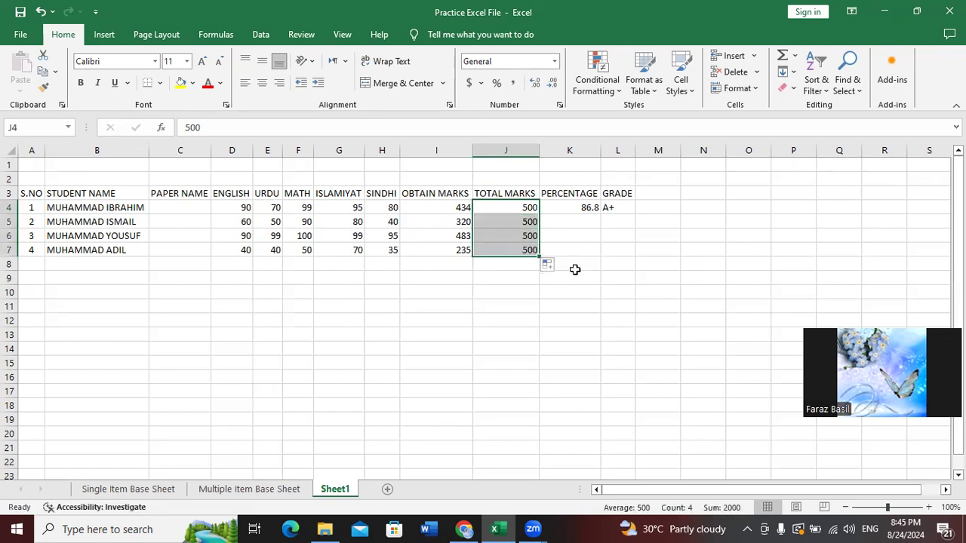
click(587, 210)
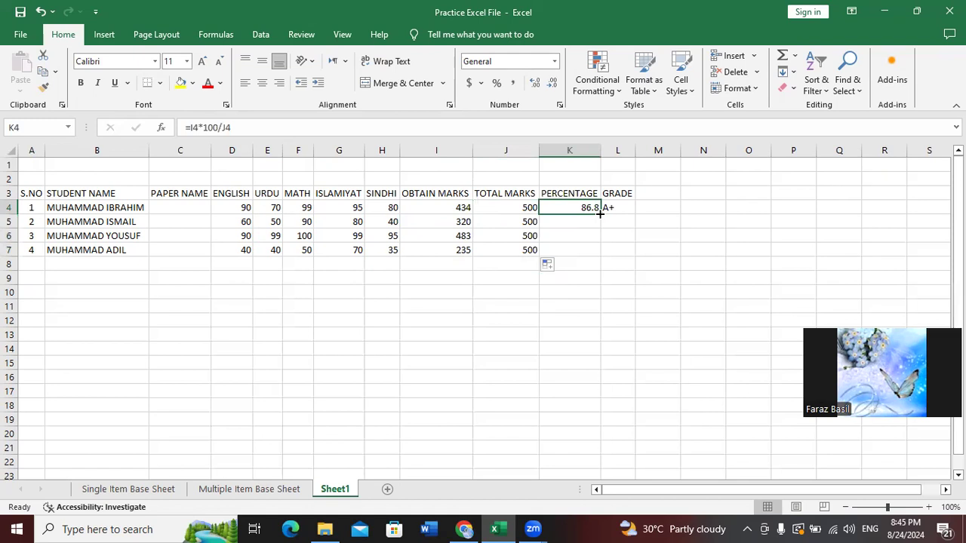
double_click(599, 214)
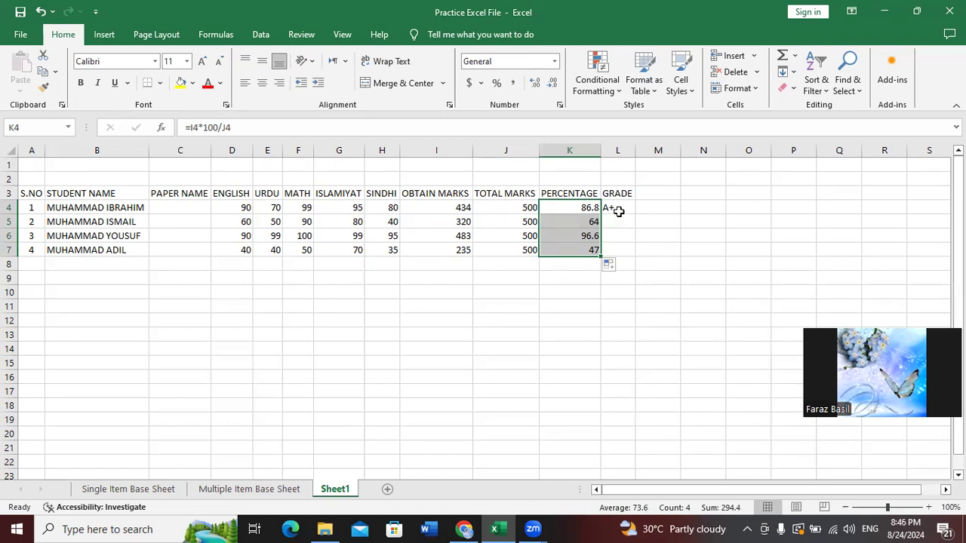
click(619, 209)
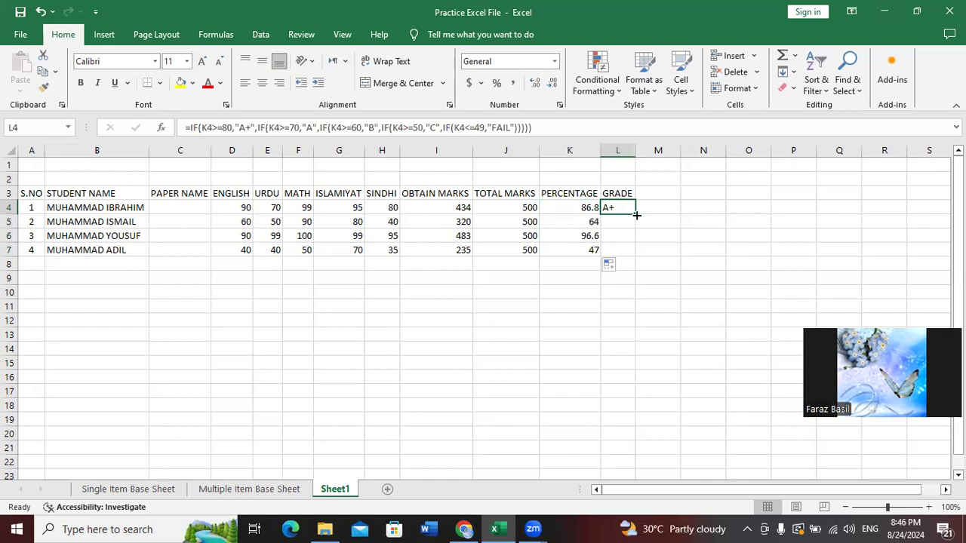
Fill the IF grade formula down to L7, giving B, A+ and FAIL, and check each grade
double_click(636, 216)
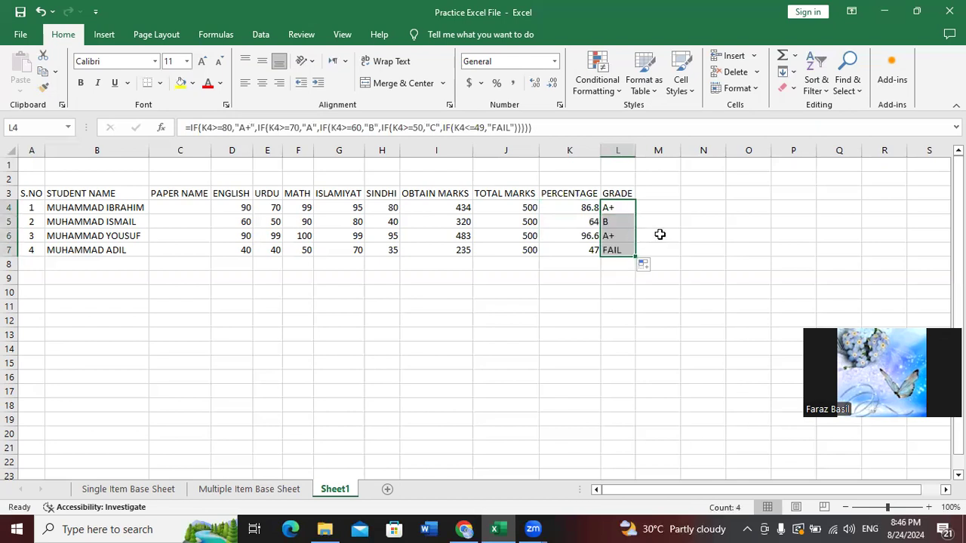
click(660, 233)
click(613, 209)
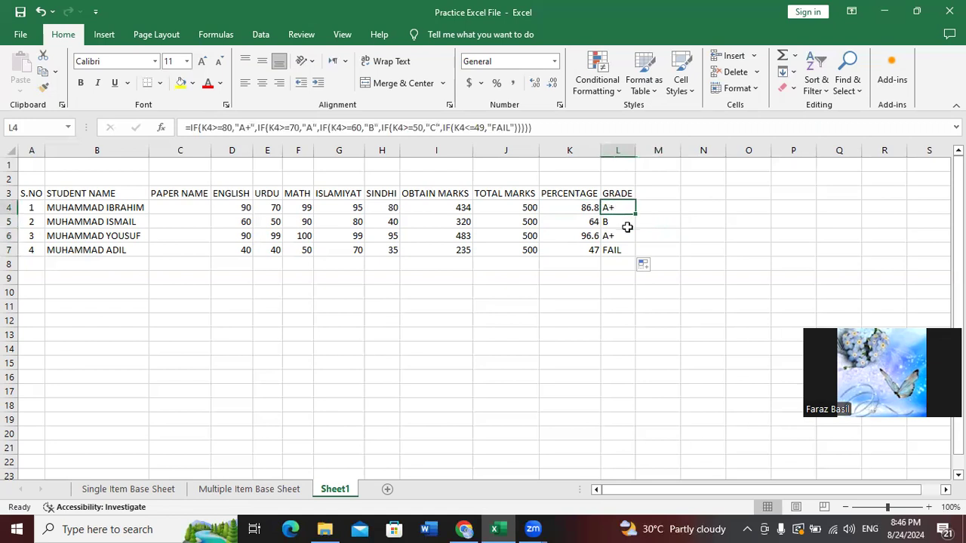
click(626, 220)
click(625, 235)
click(625, 249)
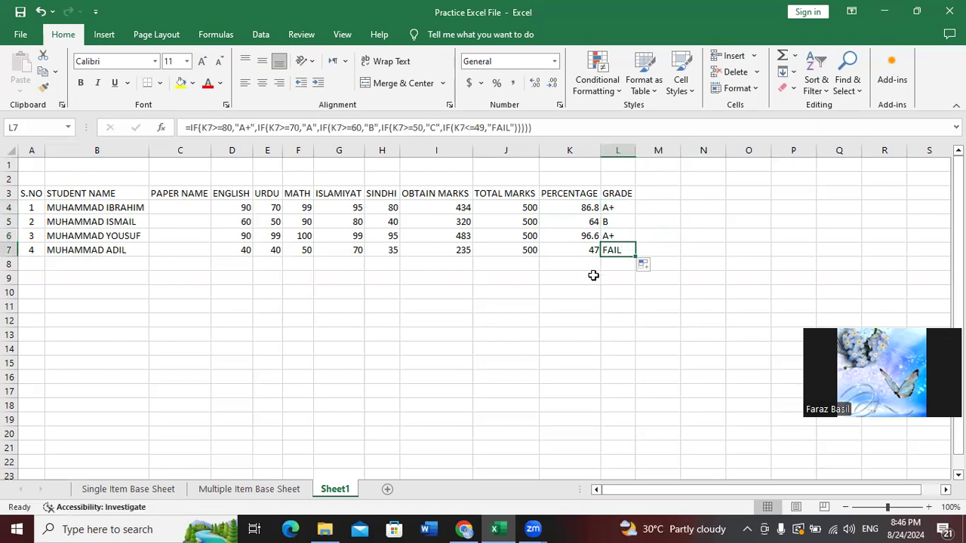
click(22, 263)
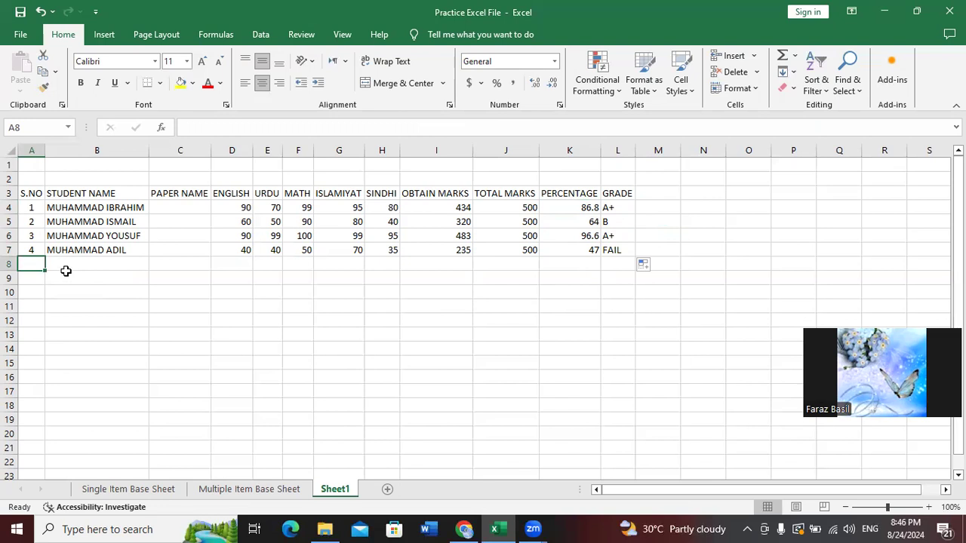
Add student 5 in row 8 with the student's name and marks 50, 60, 50, 60, 60
text(5)
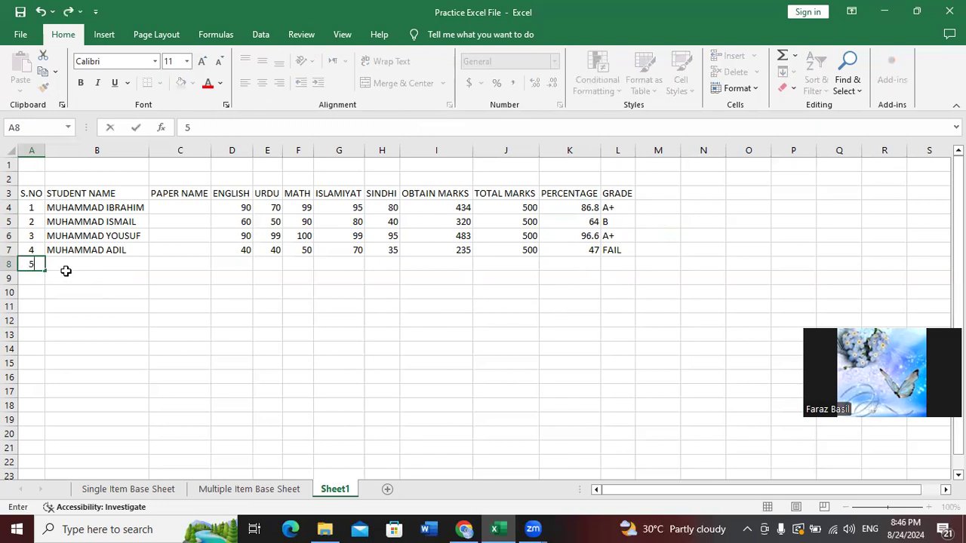
click(66, 273)
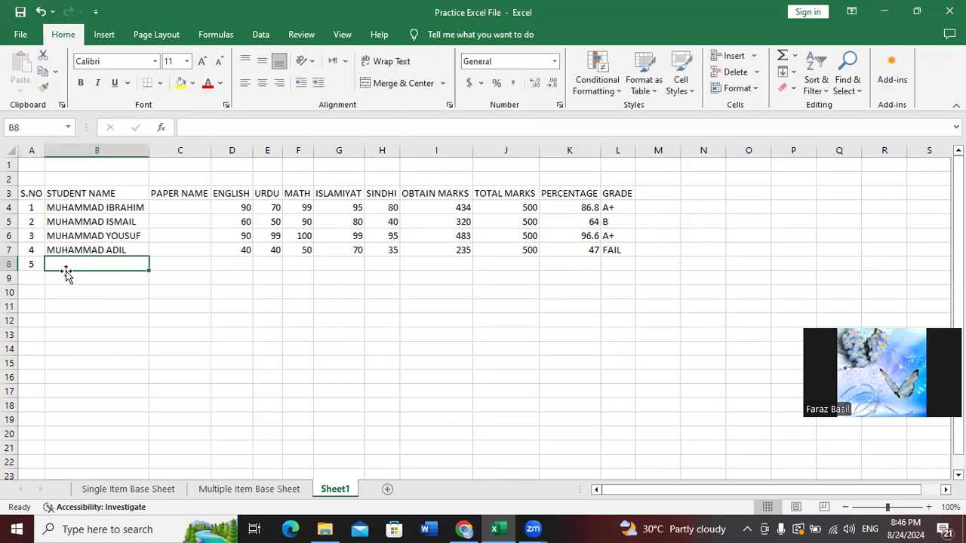
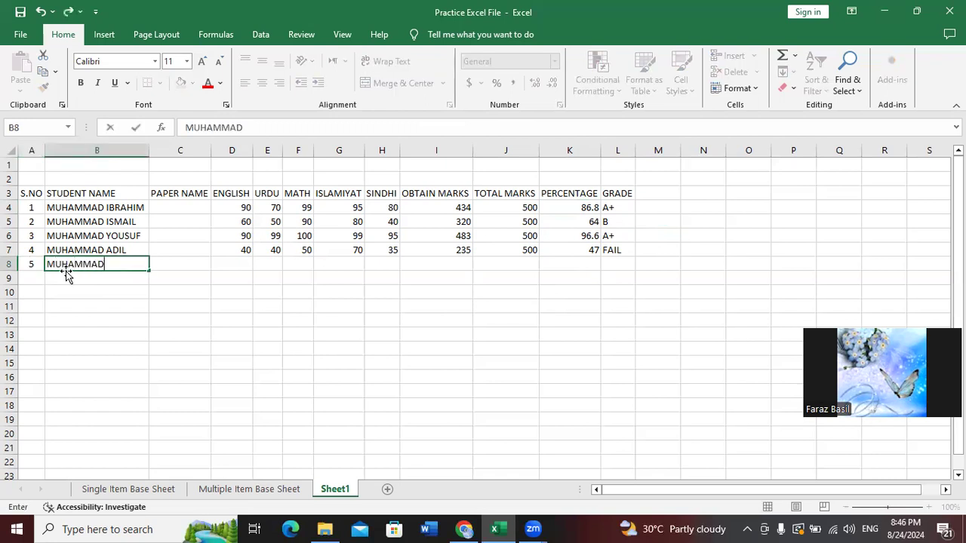
key(Tab)
key(Tab)
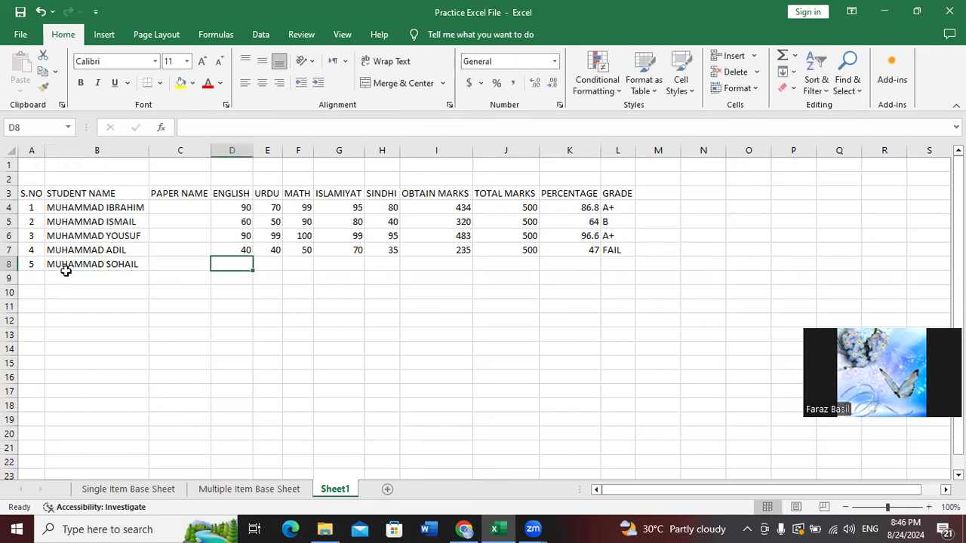
text(50)
key(Tab)
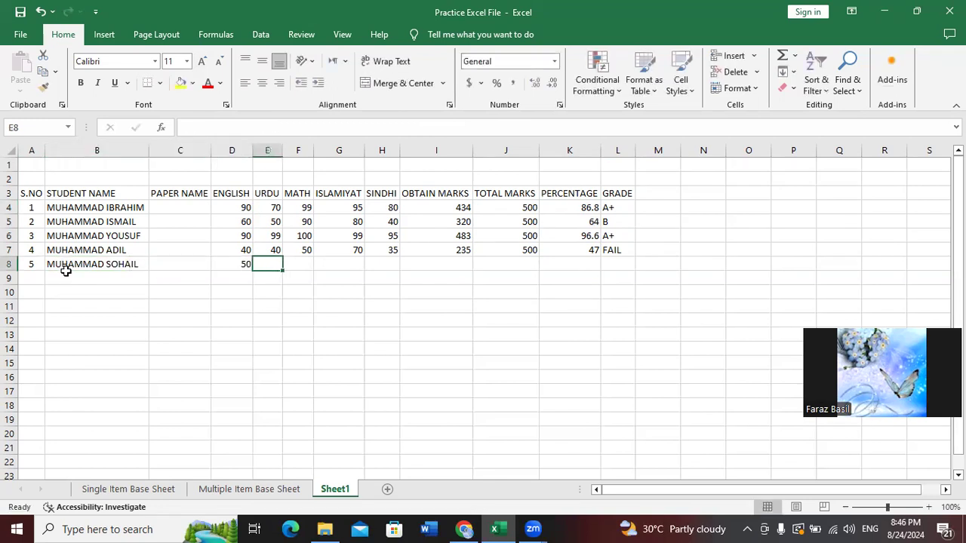
text(60)
key(Tab)
text(50)
key(Tab)
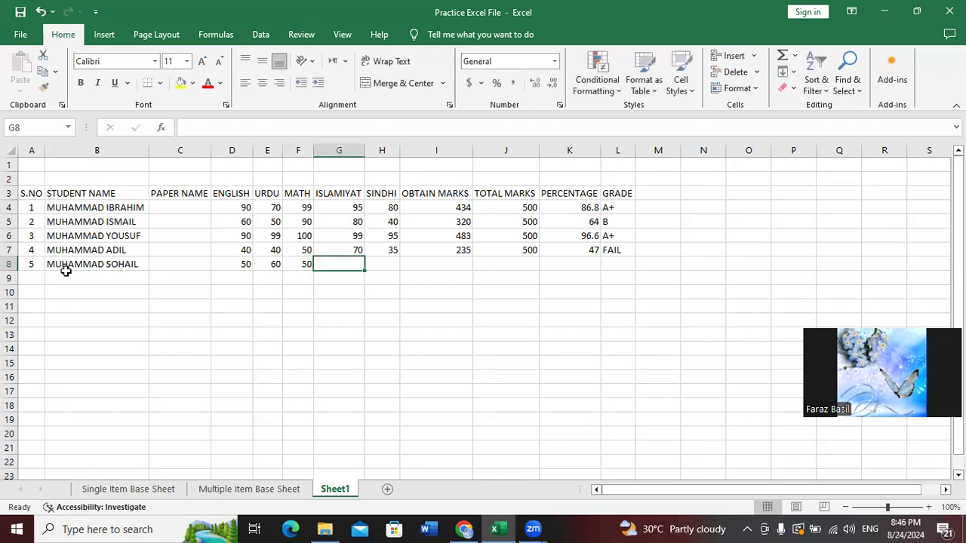
text(60)
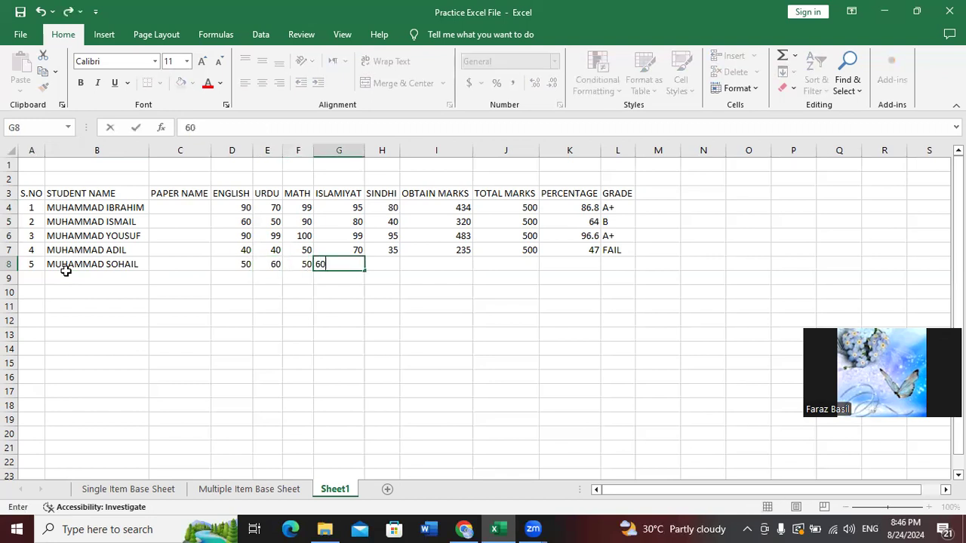
key(Tab)
text(60)
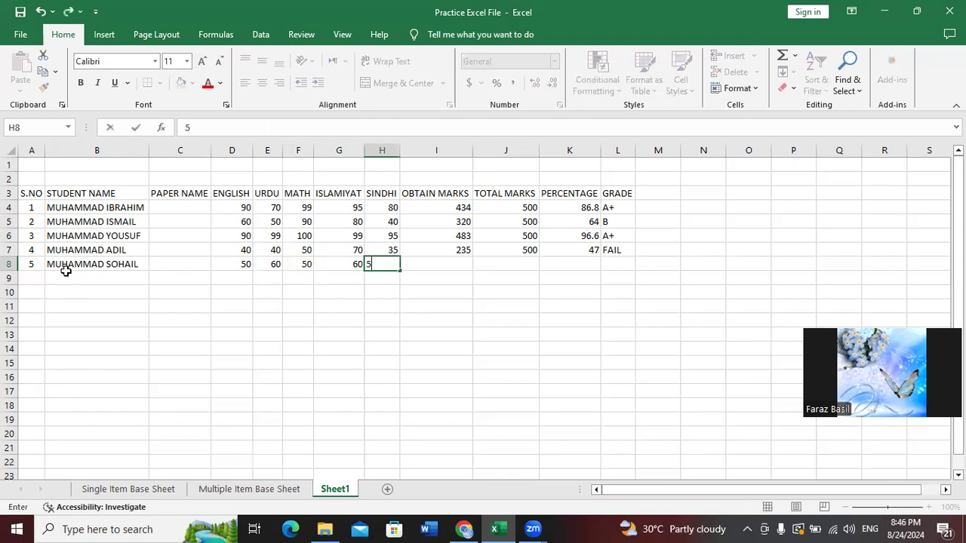
key(Tab)
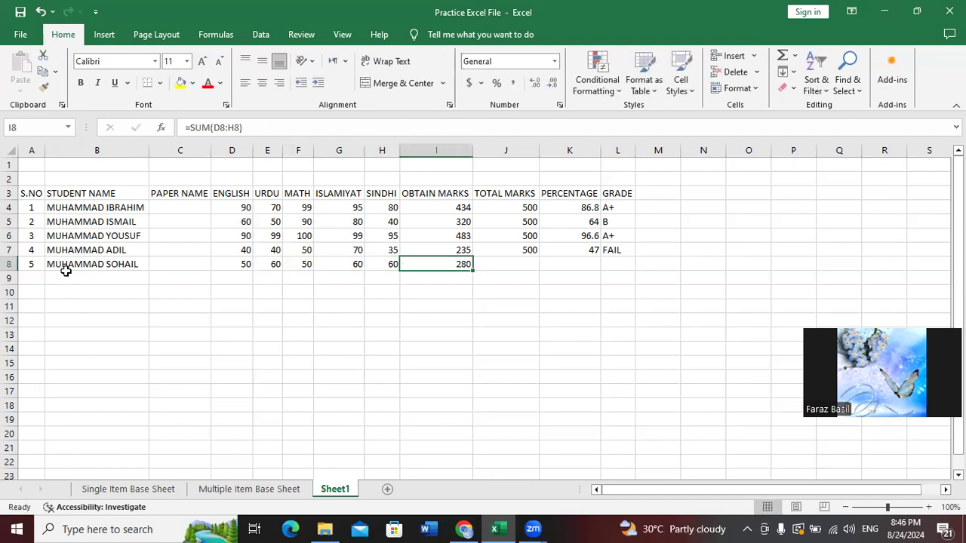
Fill total, percentage and grade into J8:L8 with Ctrl+D, then undo them
key(Tab)
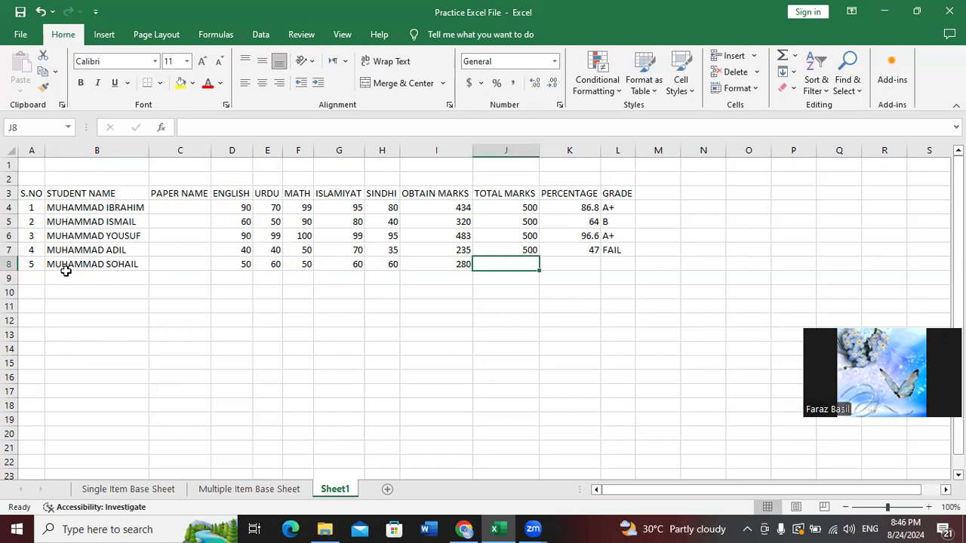
key(ctrl+d)
key(Tab)
key(ctrl+d)
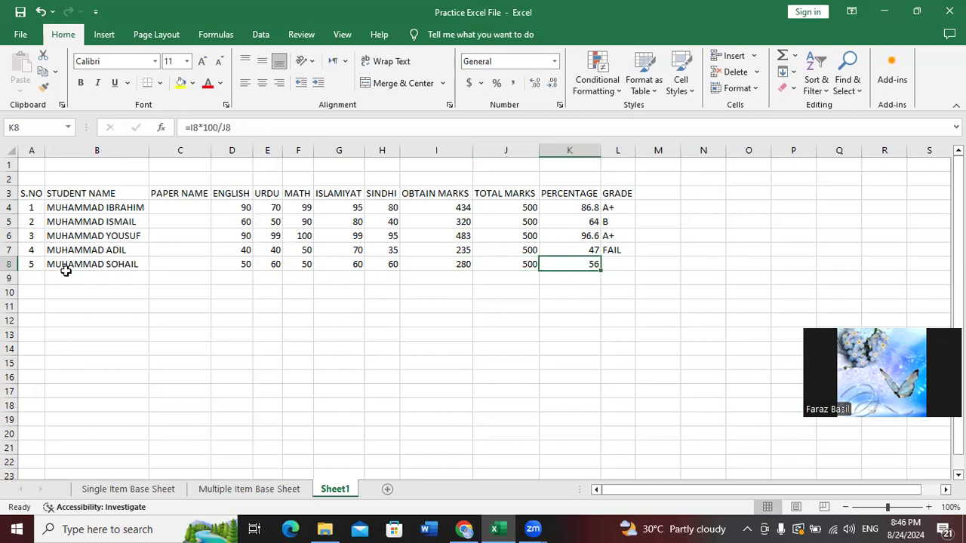
key(Tab)
key(ctrl+d)
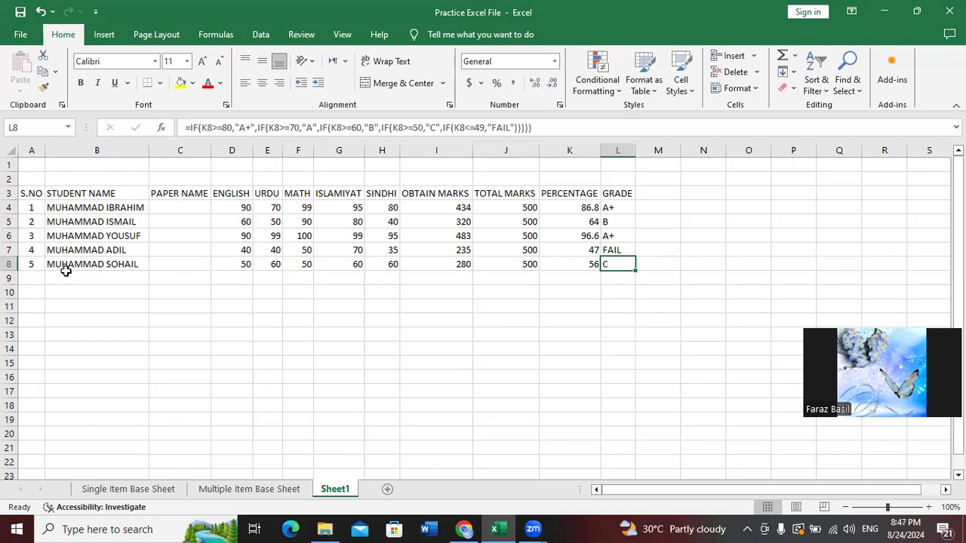
key(ctrl+z)
key(ctrl+z)
key(ctrl+z)
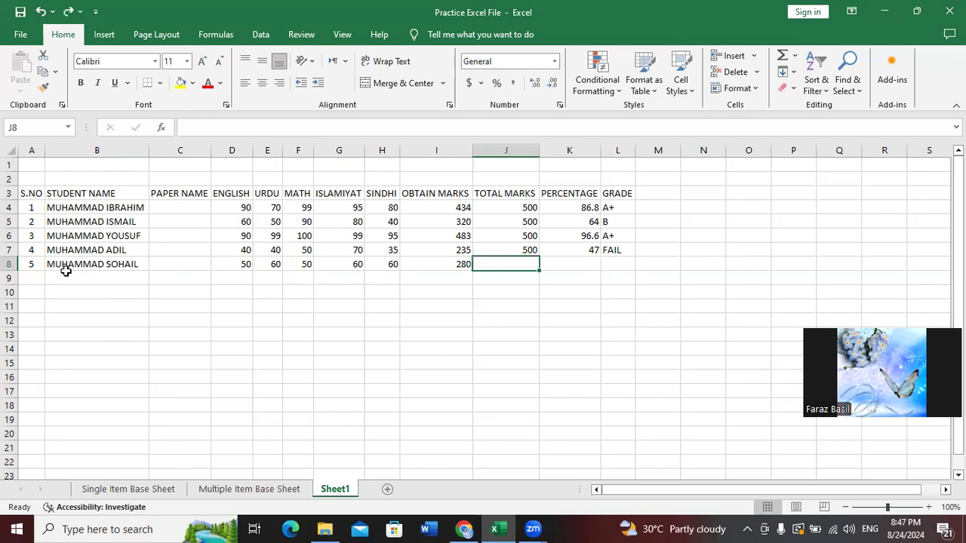
Change the fifth student's SINDHI mark to 70 in H8, making obtained marks 290
key(ctrl+z)
key(ctrl+z)
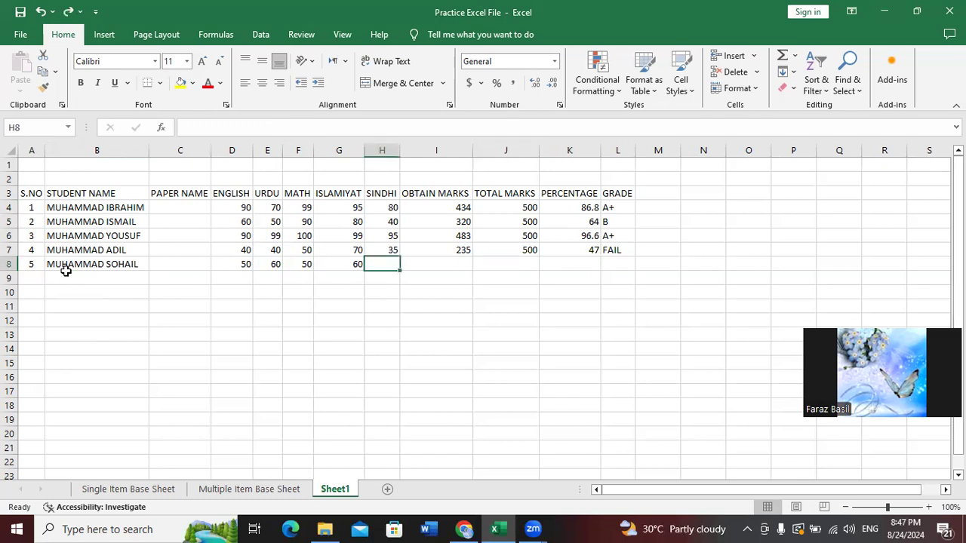
key(Left)
key(Left)
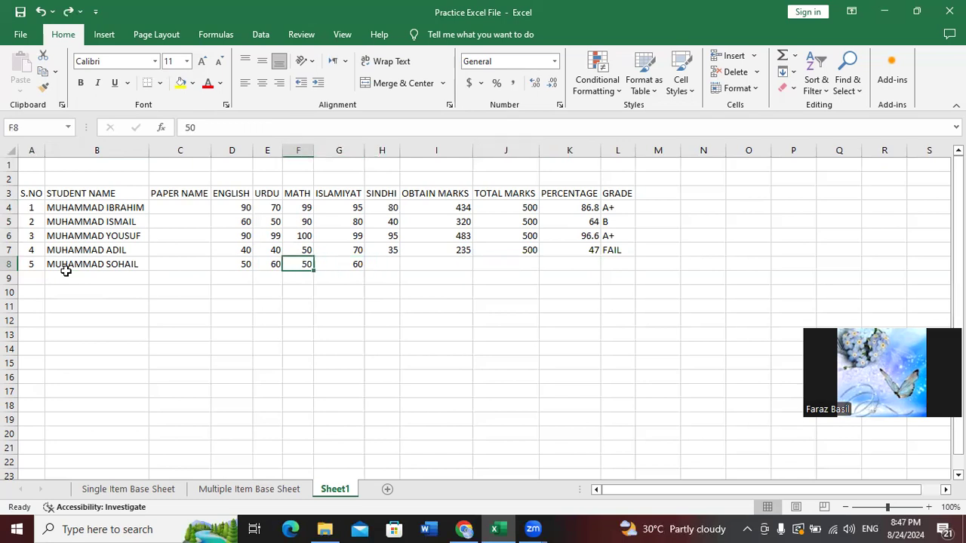
key(Left)
key(Right)
key(Right)
key(Right)
key(Right)
key(Left)
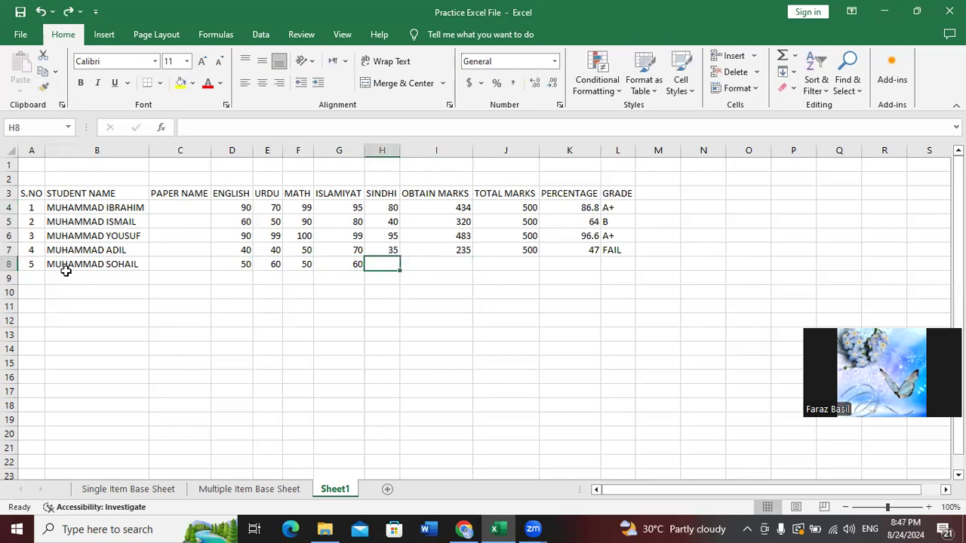
text(70)
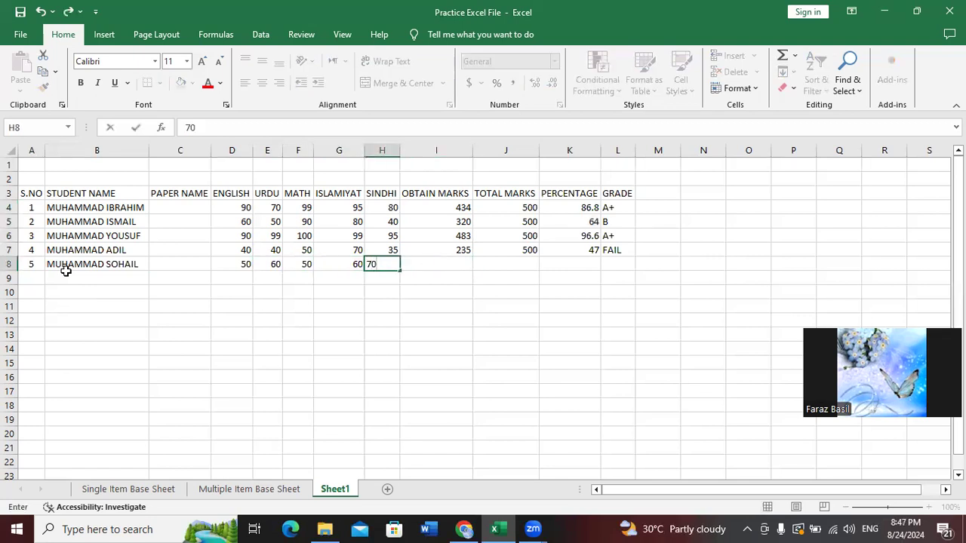
key(Right)
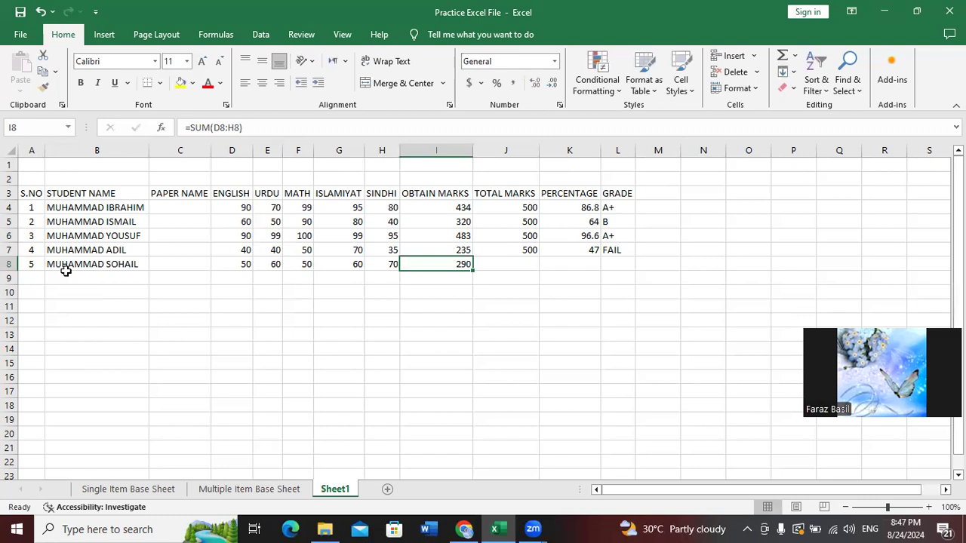
key(Right)
key(Left)
key(Right)
key(Left)
key(Right)
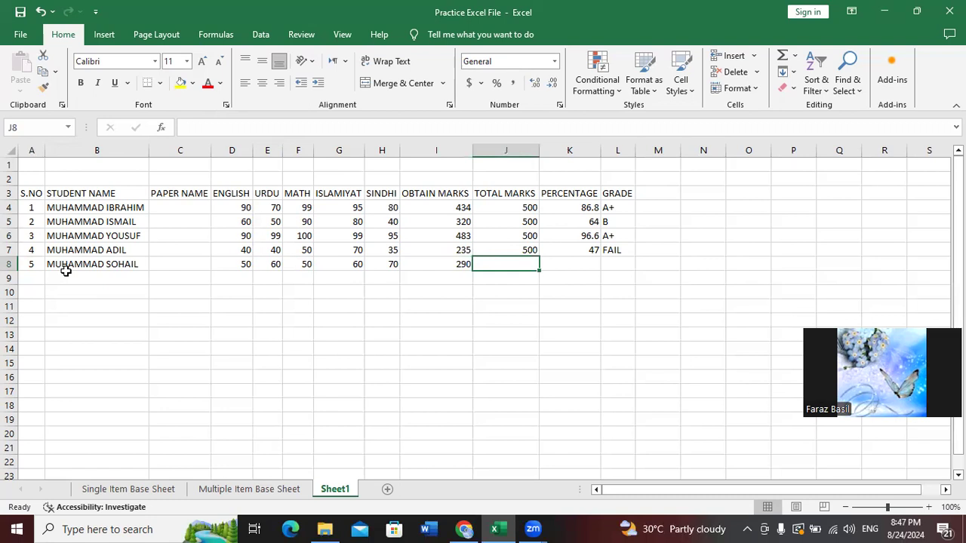
Fill total 500, percentage 58 and grade C into row 8 with Ctrl+D
key(ctrl+d)
key(Right)
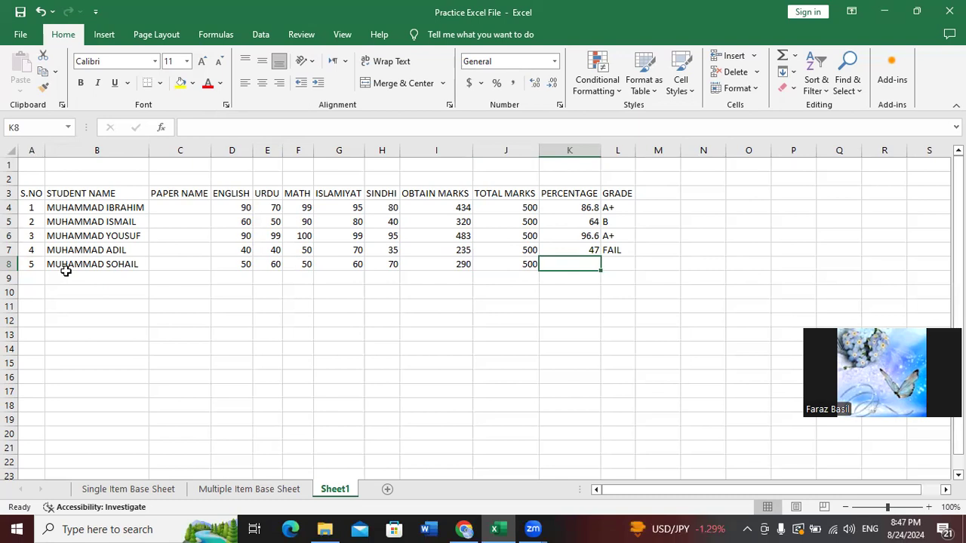
key(ctrl+d)
key(Right)
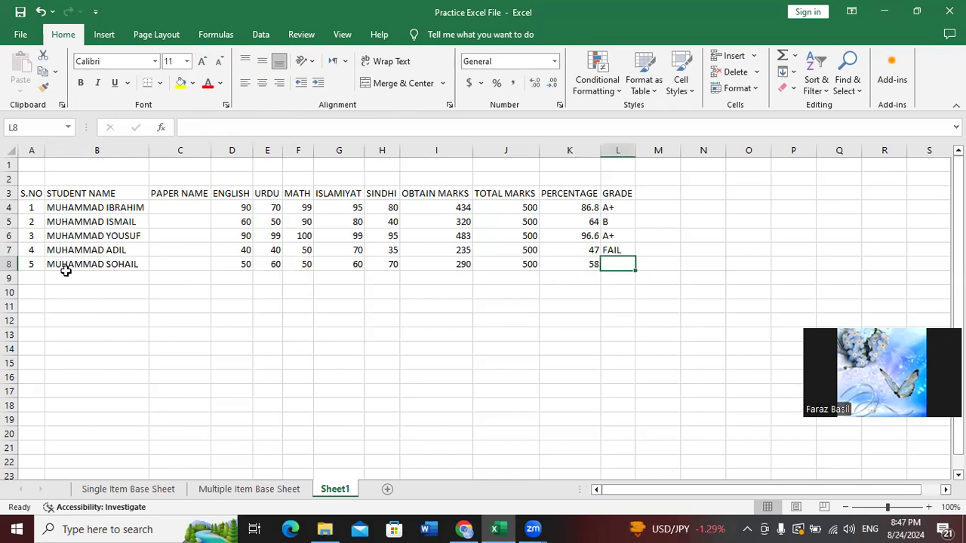
key(ctrl+d)
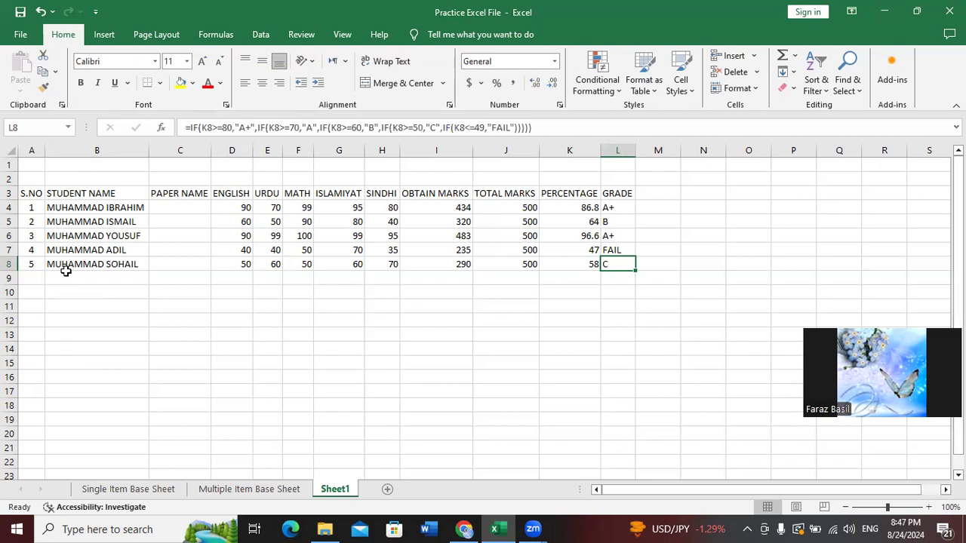
key(Left)
key(Right)
key(Down)
key(Left)
key(Left)
key(Left)
key(Left)
key(Left)
key(Left)
key(Left)
key(Left)
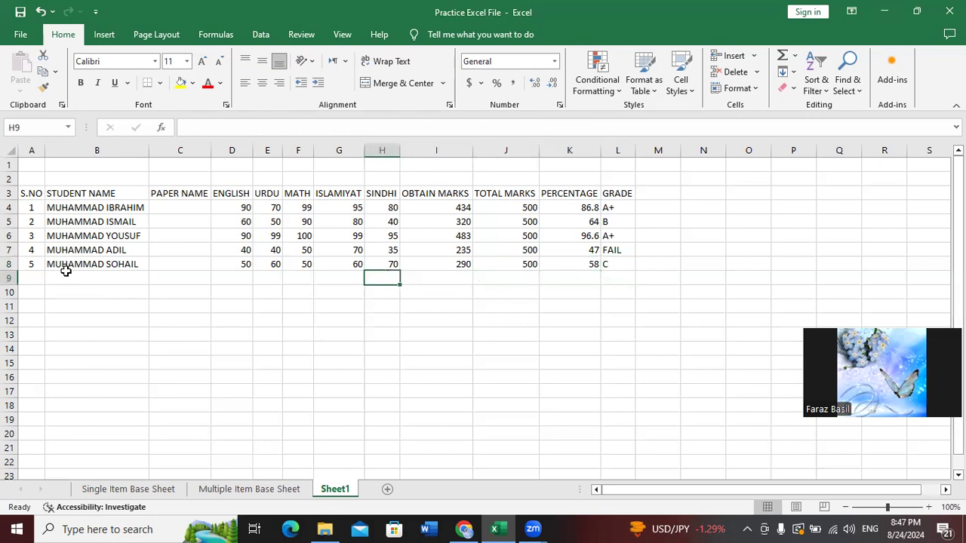
key(Left)
key(Left)
key(Left)
Enter serial number 6 and the sixth student's name in row 9
text(6)
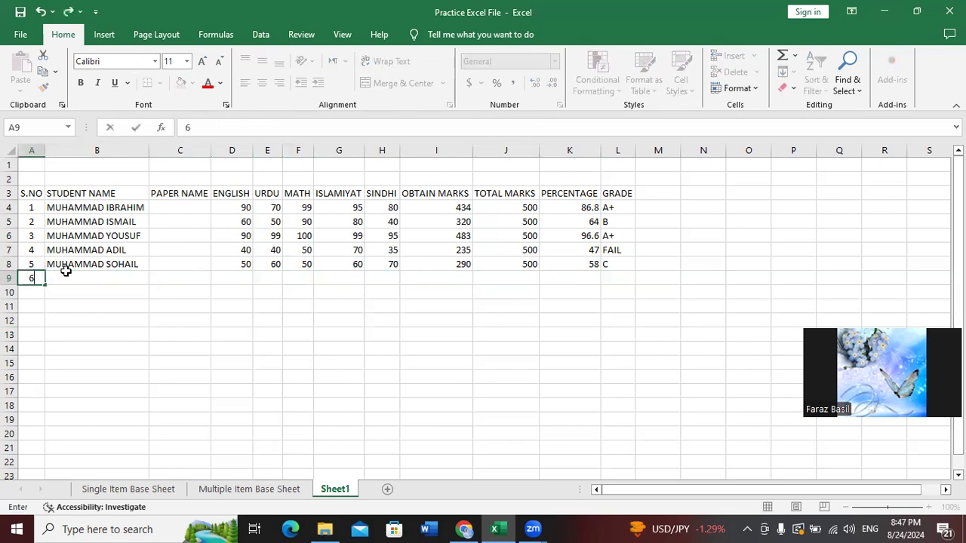
key(Tab)
text(MUHAMMAD)
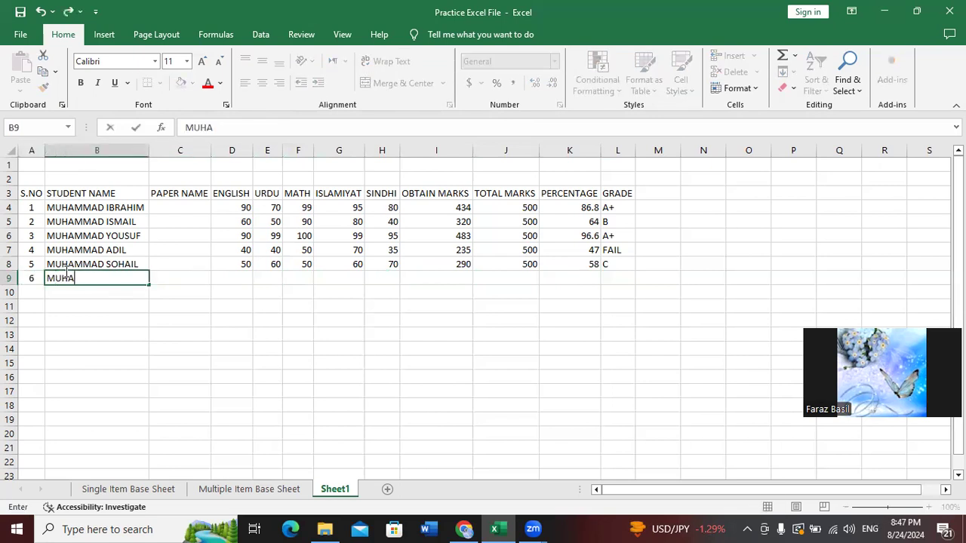
key(BackSpace)
key(BackSpace)
key(BackSpace)
key(BackSpace)
key(BackSpace)
key(BackSpace)
key(BackSpace)
key(BackSpace)
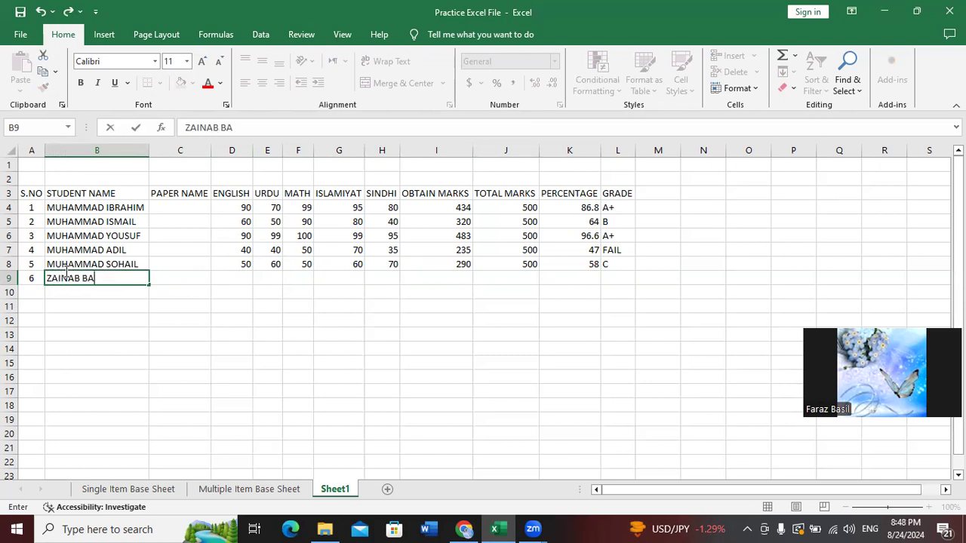
key(Tab)
key(Tab)
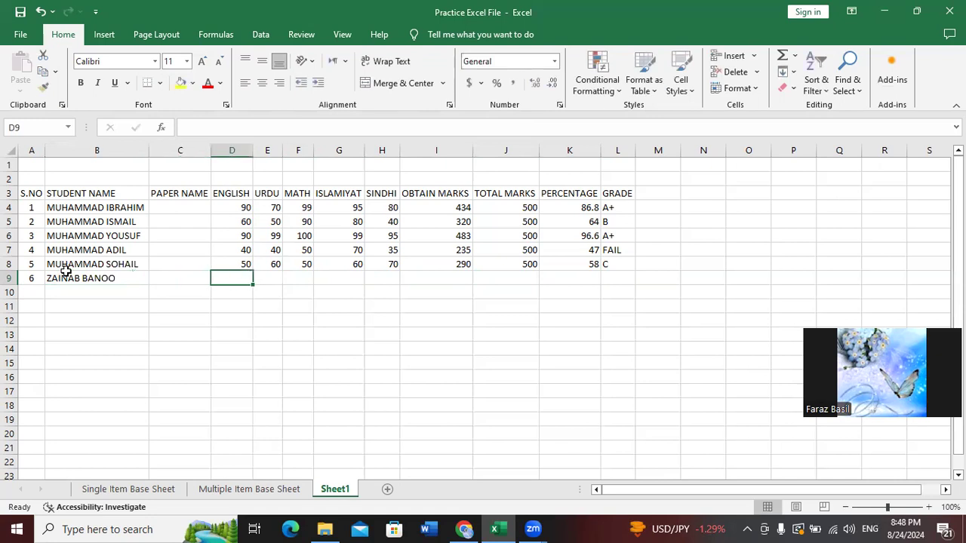
Enter the sixth student's marks 70, 70, 99, 70 and 50 across row 9
text(70)
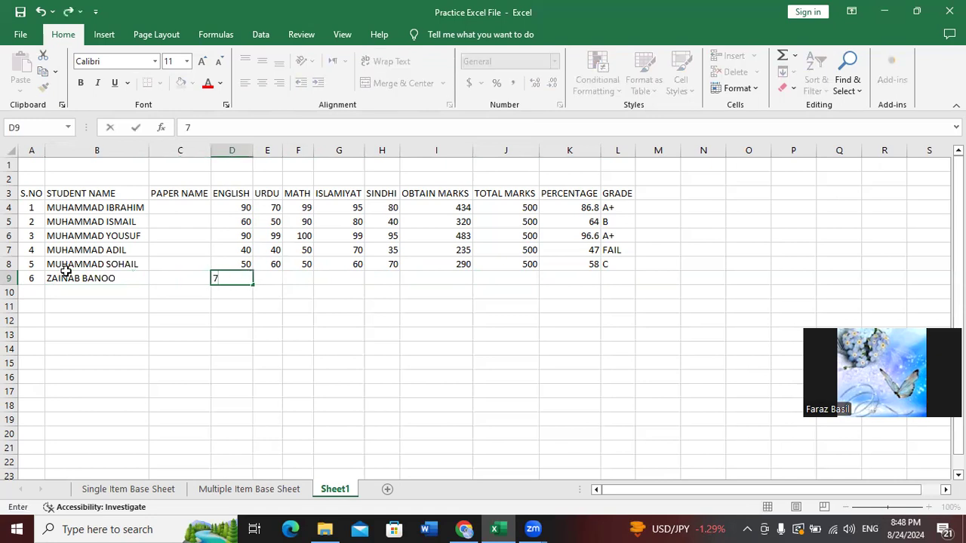
key(Tab)
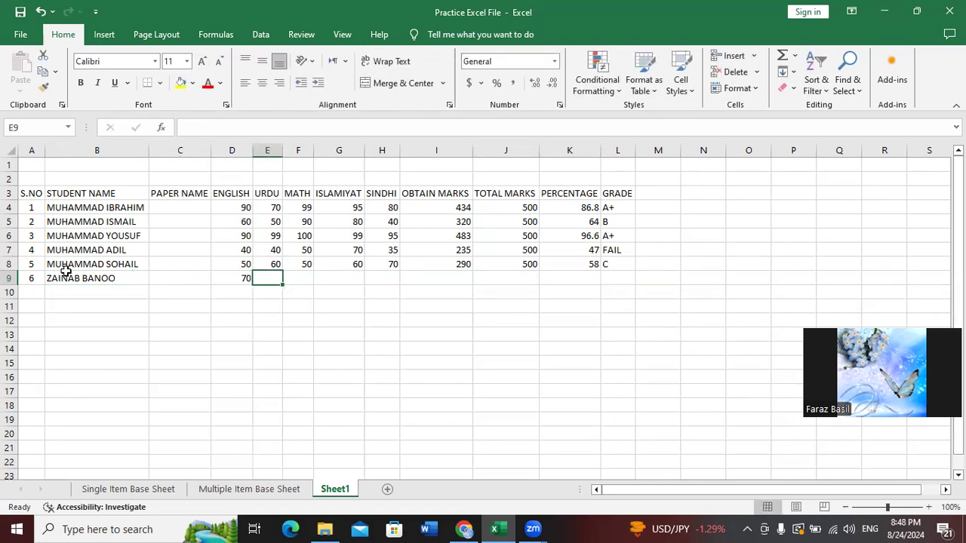
text(70)
key(Tab)
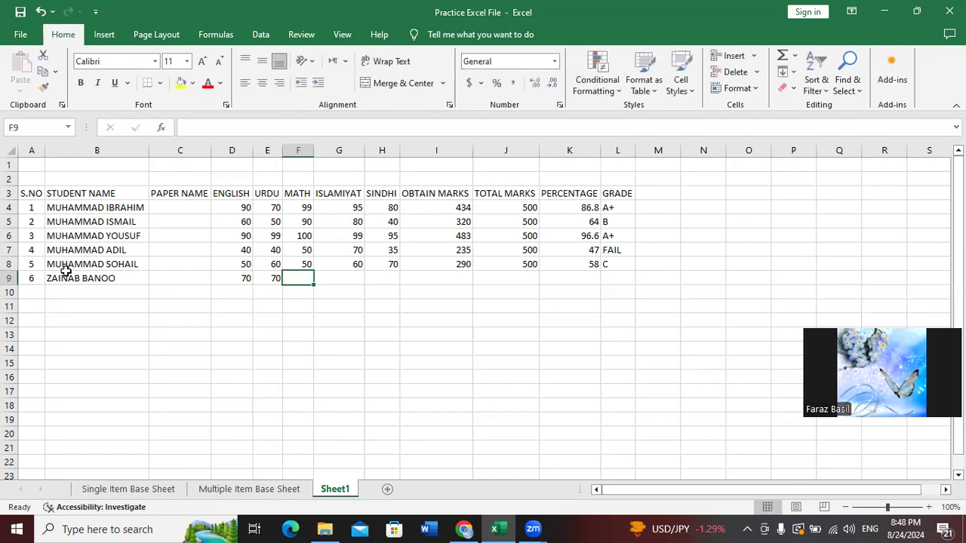
text(99)
key(Tab)
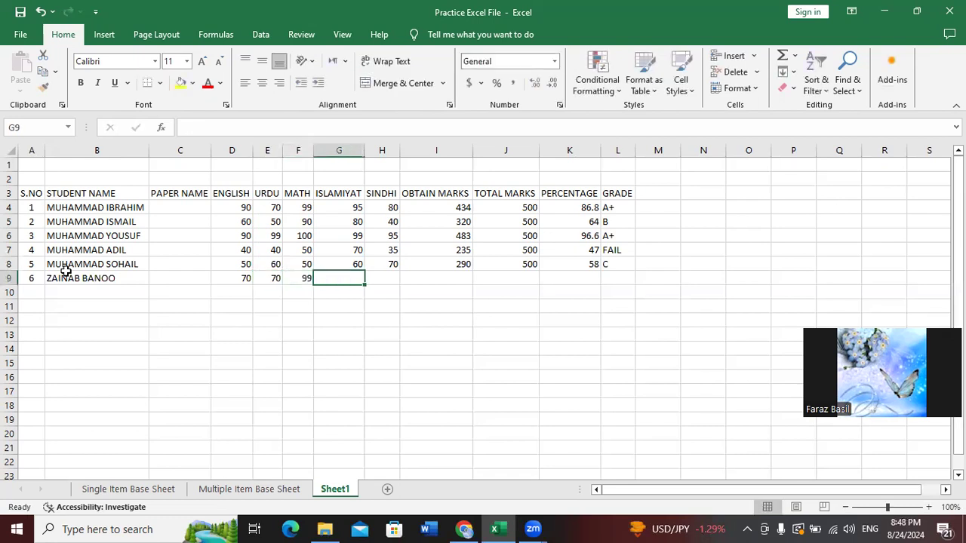
text(70)
key(Tab)
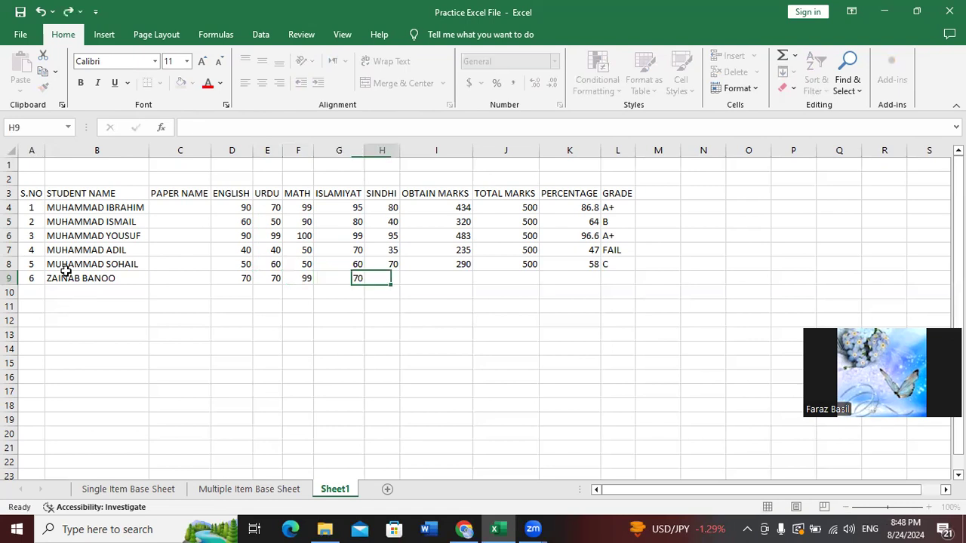
text(50)
key(Tab)
key(Tab)
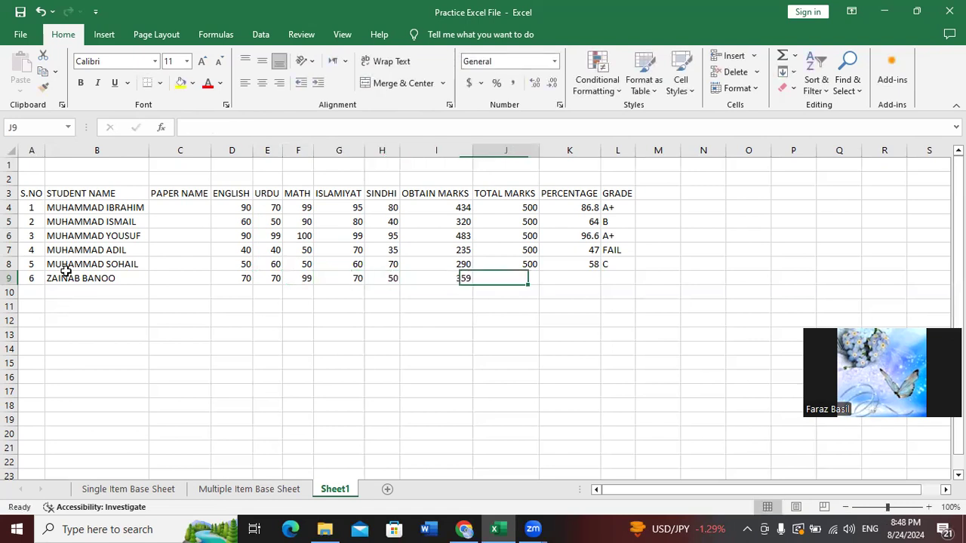
Fill total 500, percentage and grade formulas into J9:L9 with Ctrl+D
key(ctrl+d)
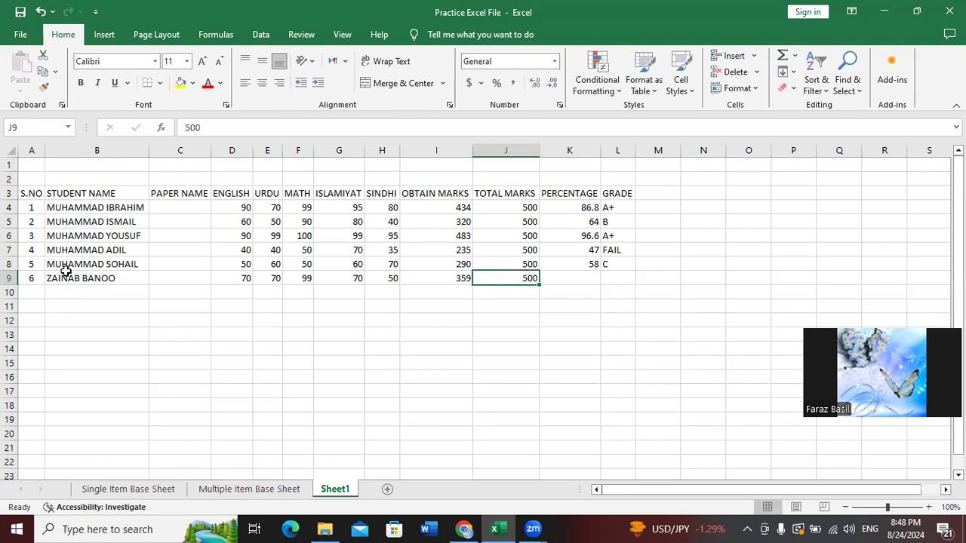
key(Tab)
key(ctrl+d)
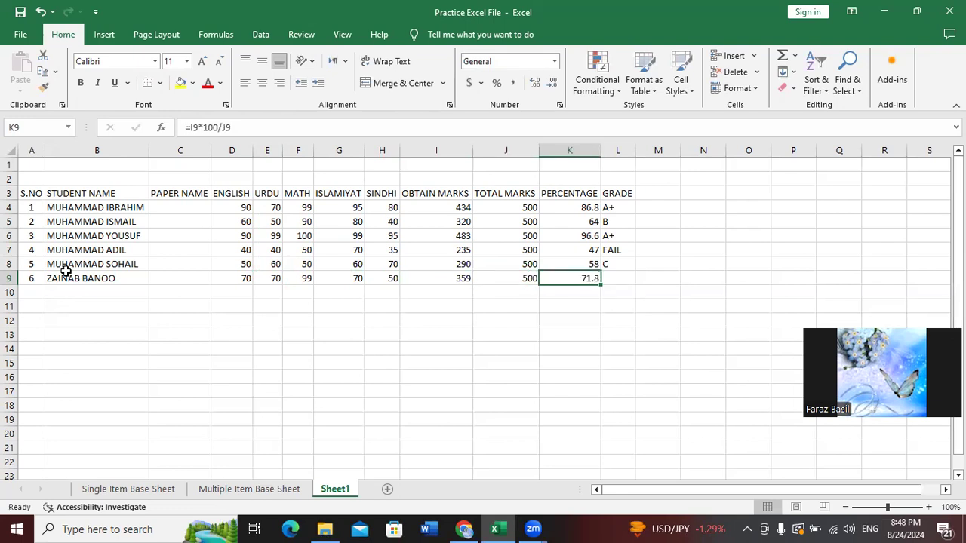
key(Tab)
key(ctrl+d)
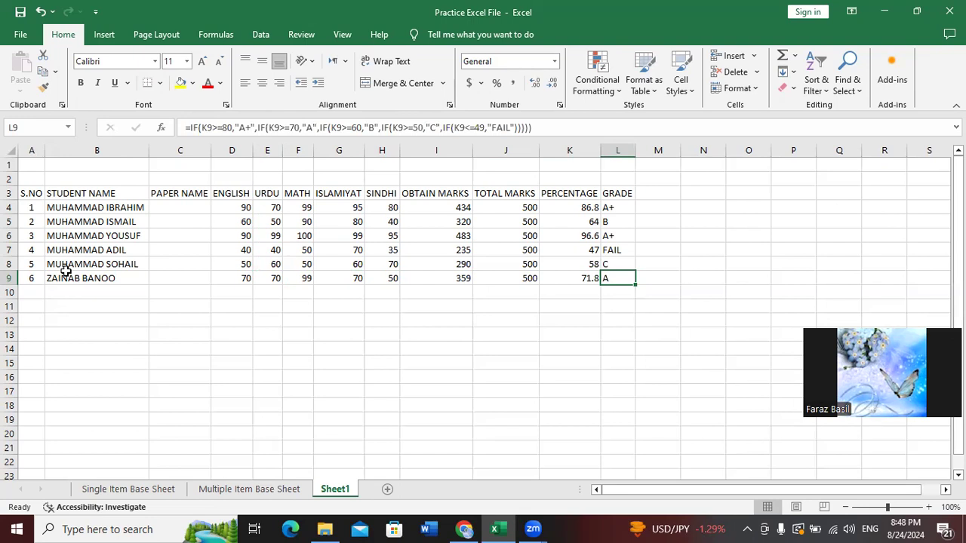
Clear and re-fill row 9's percentage (71.8) and grade formulas
key(Delete)
key(Left)
key(Delete)
key(Left)
key(Right)
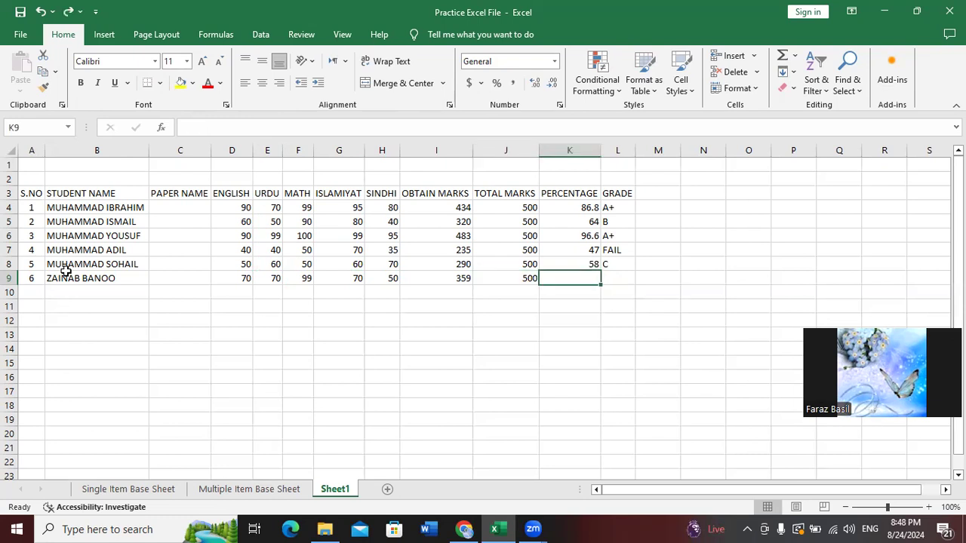
key(ctrl+d)
key(Right)
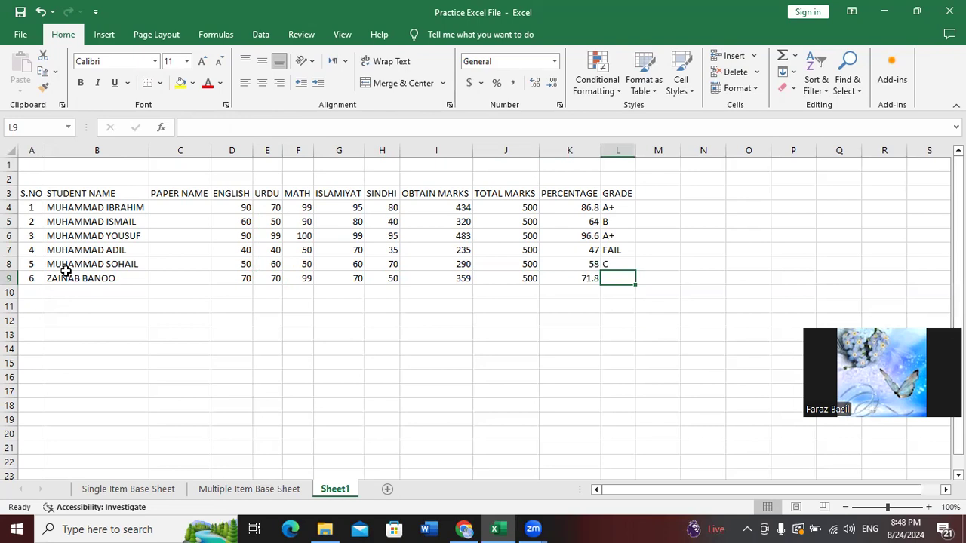
key(ctrl+d)
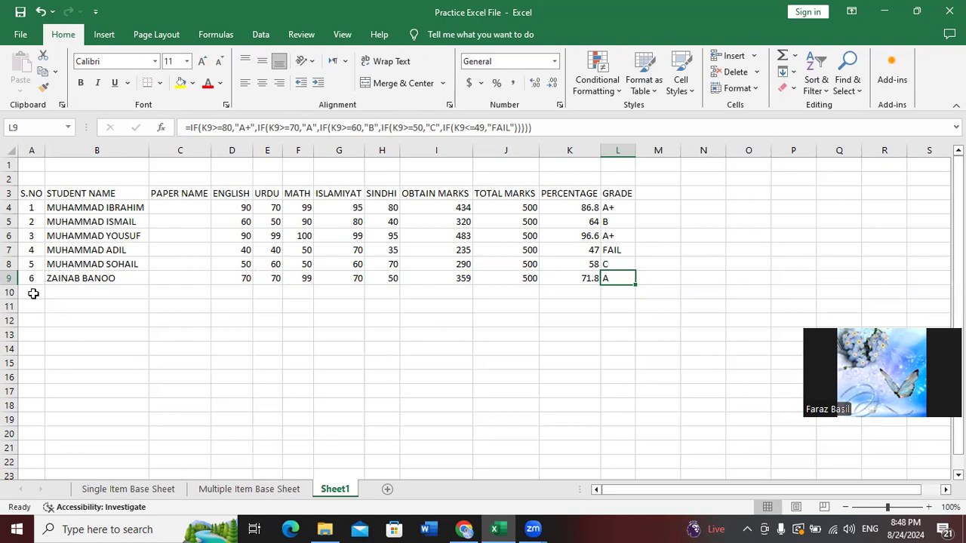
Apply All Borders to the A3:L9 mark table
drag(37, 195, 609, 285)
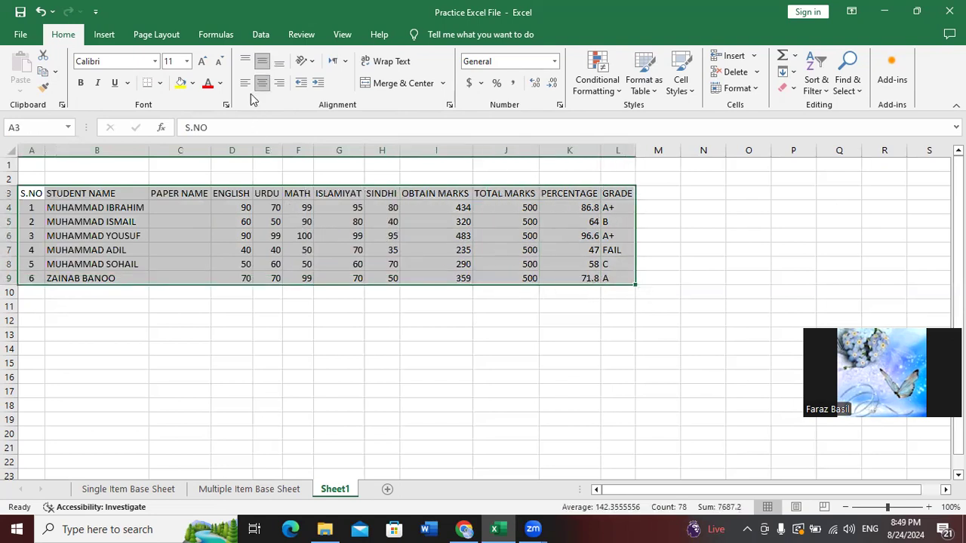
click(159, 83)
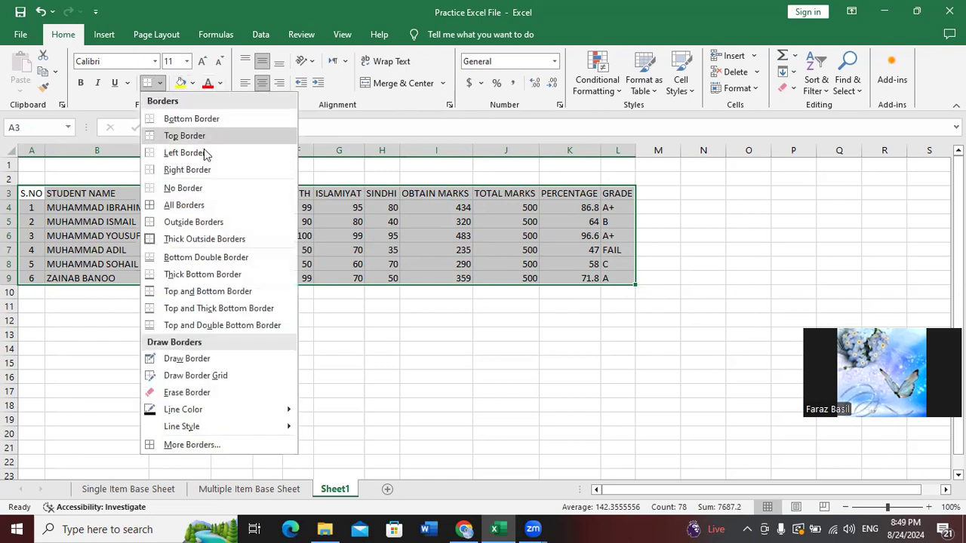
click(200, 205)
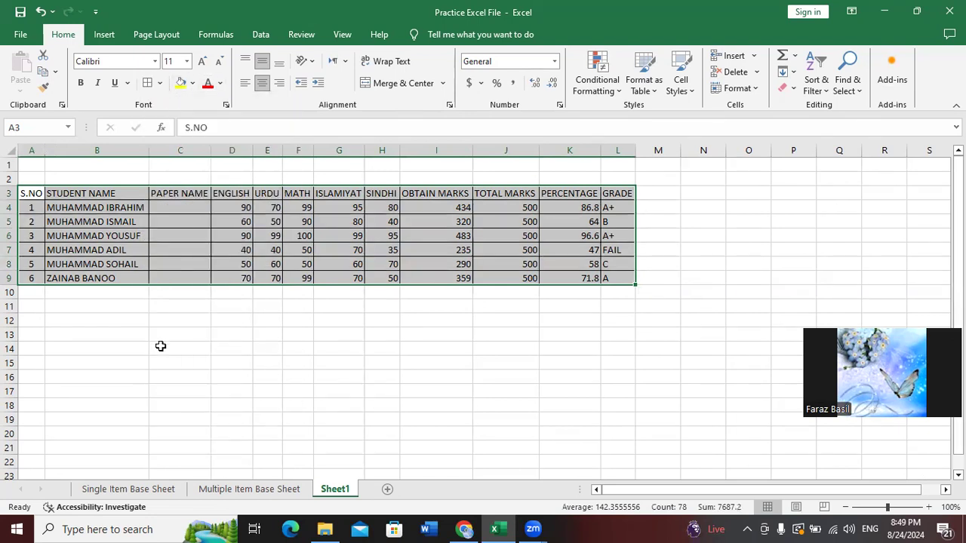
click(160, 347)
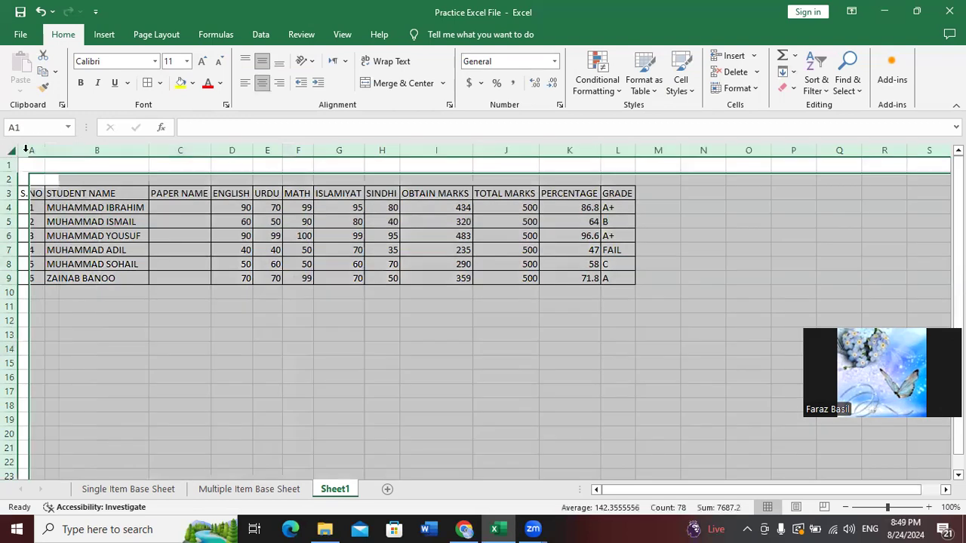
click(9, 149)
click(114, 304)
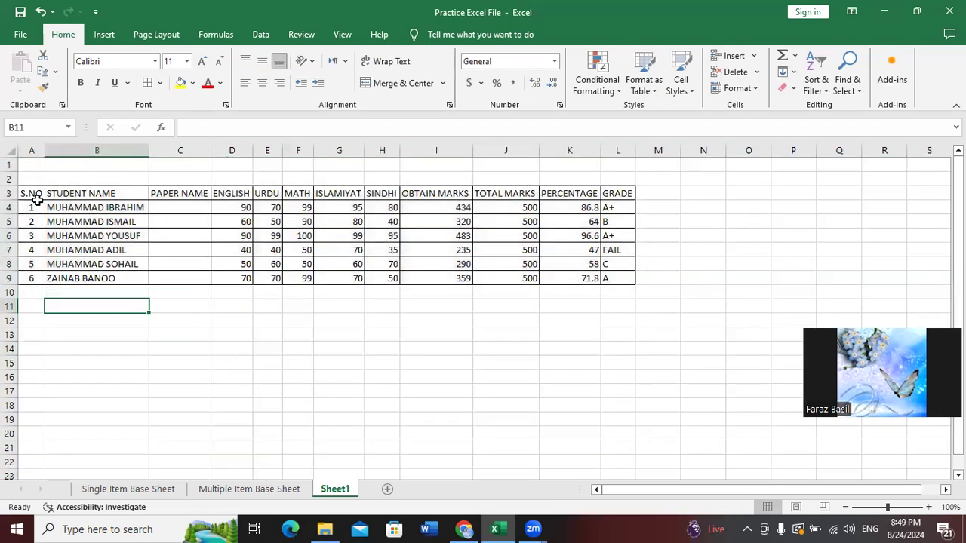
Add Thick Outside Borders around header row A3:L3 and student rows A4:L9
click(46, 193)
drag(46, 193, 615, 194)
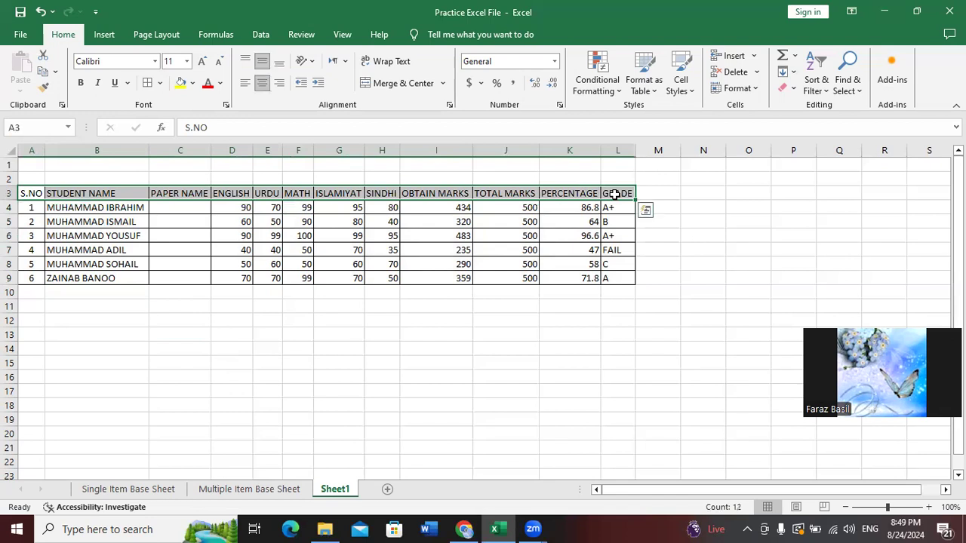
click(159, 83)
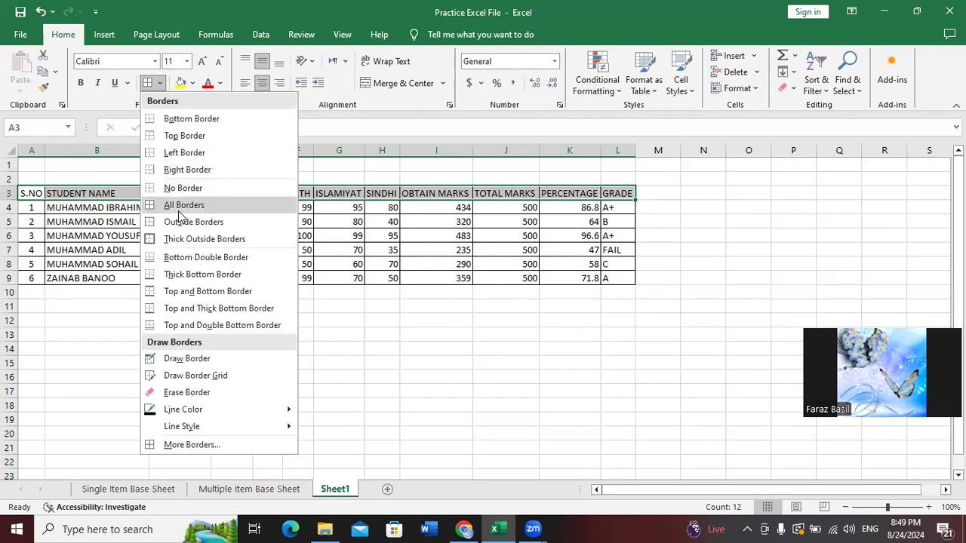
click(176, 239)
click(87, 296)
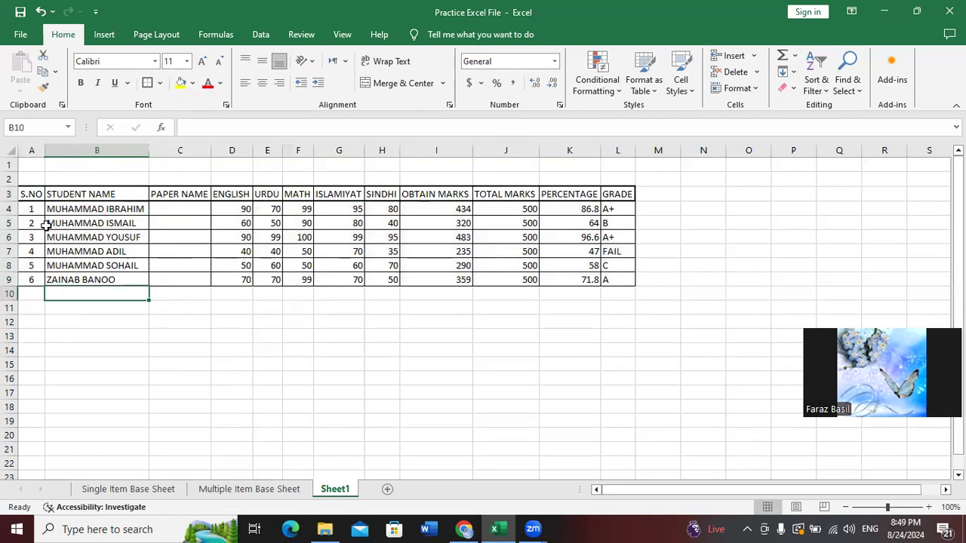
drag(37, 206, 623, 278)
click(148, 83)
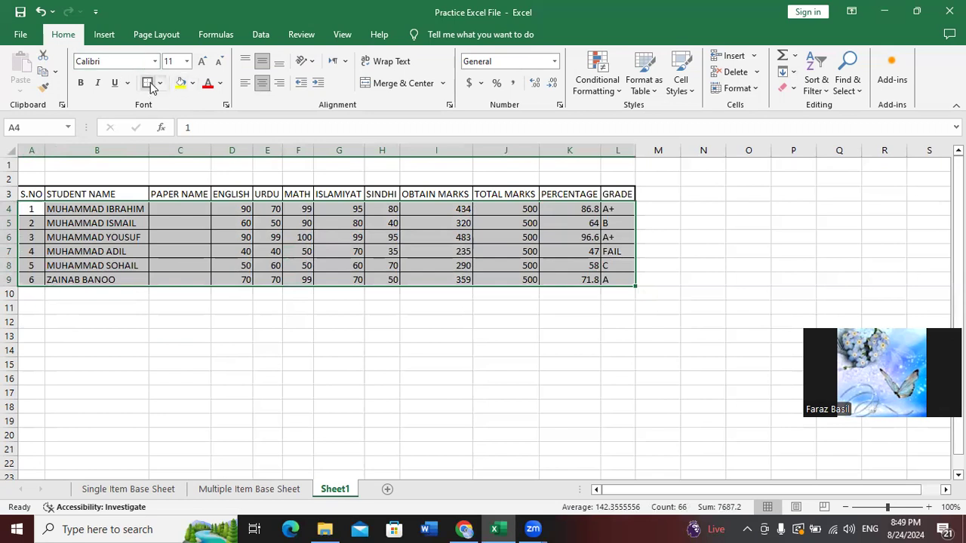
click(146, 334)
Merge and centre A1:L2 and type the title MARK SHEET
drag(36, 165, 608, 181)
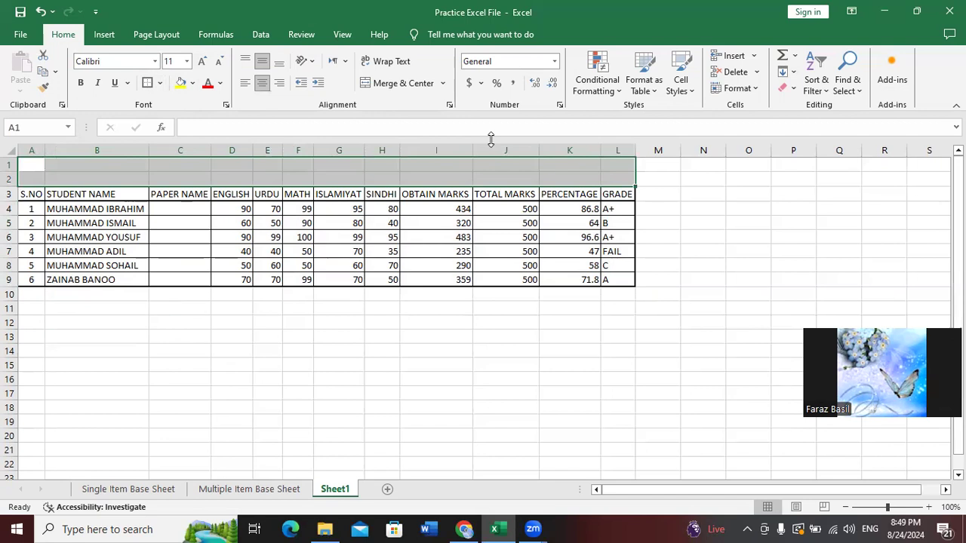
click(391, 84)
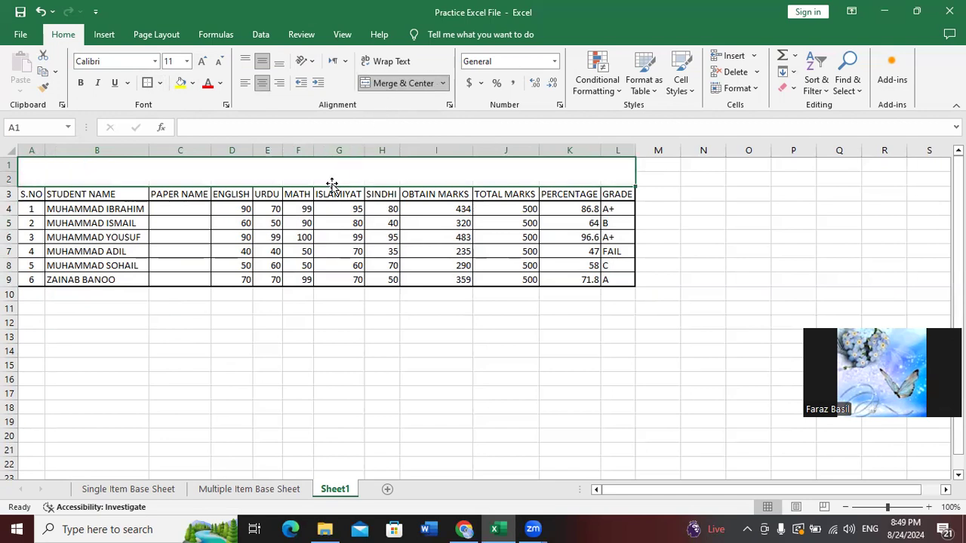
double_click(329, 172)
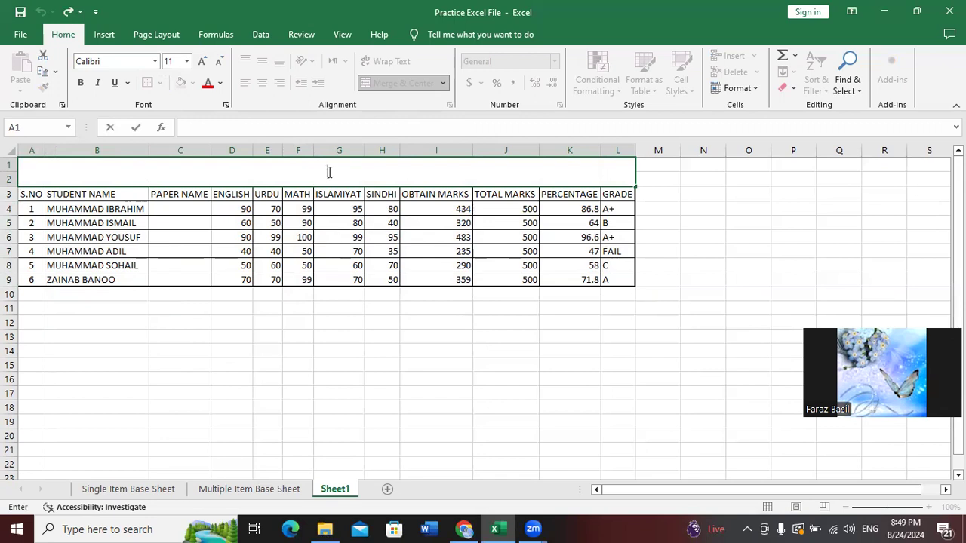
text(MARK SHEET)
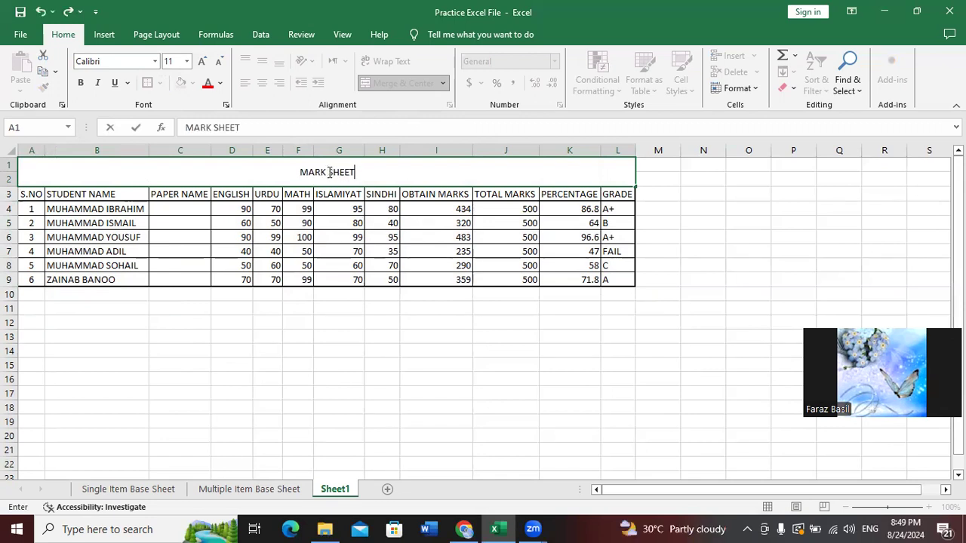
key(Return)
Make the MARK SHEET title 28-point and bold
click(327, 172)
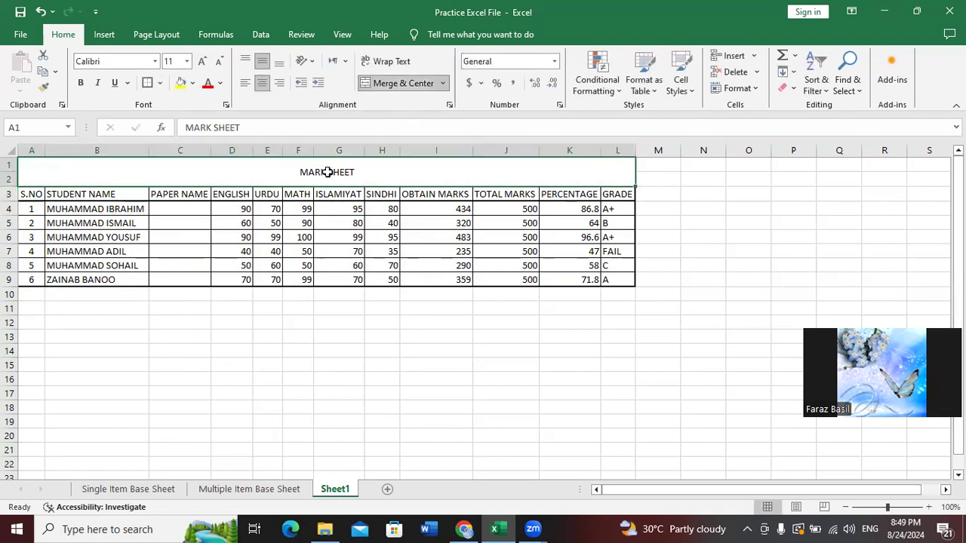
click(201, 62)
click(202, 62)
click(201, 62)
click(202, 62)
click(201, 62)
click(202, 62)
click(201, 61)
click(201, 61)
click(202, 62)
click(201, 62)
click(219, 63)
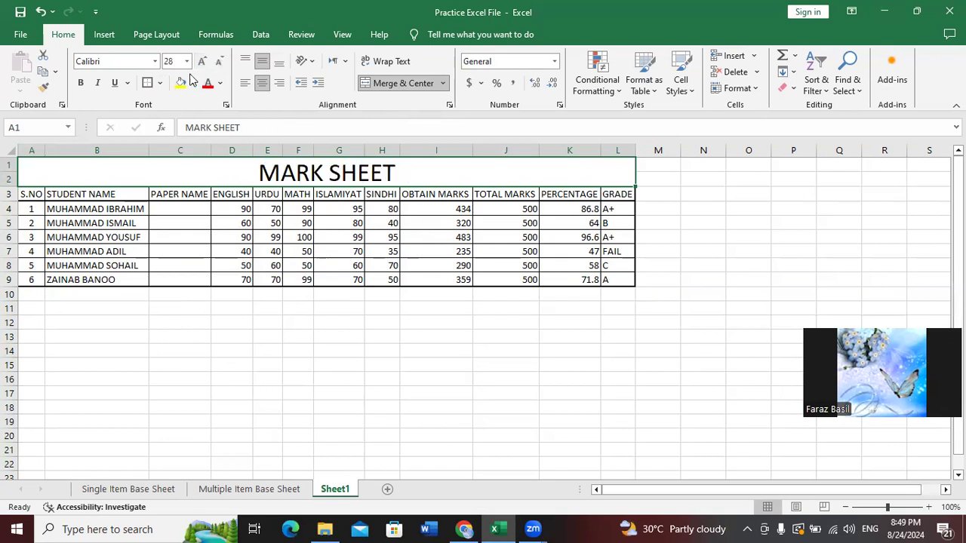
click(80, 83)
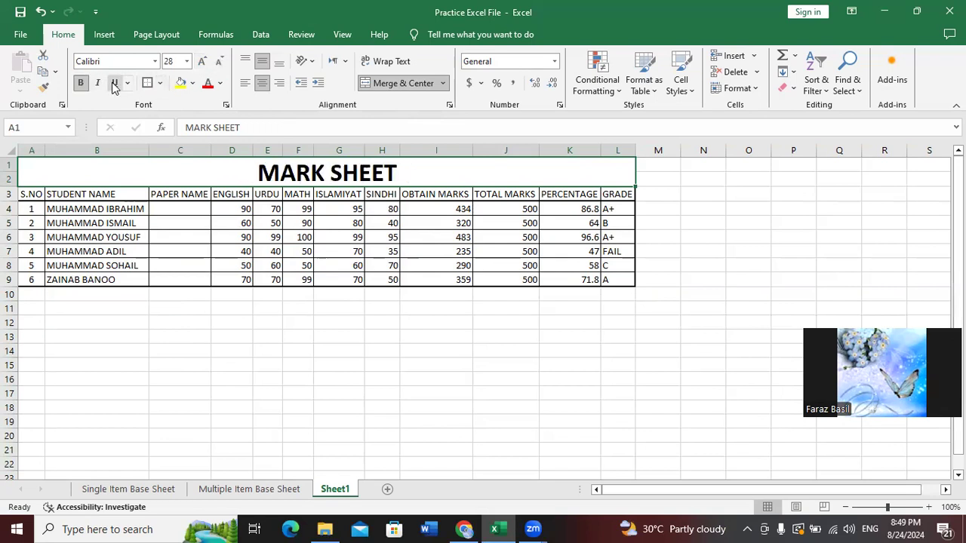
click(330, 254)
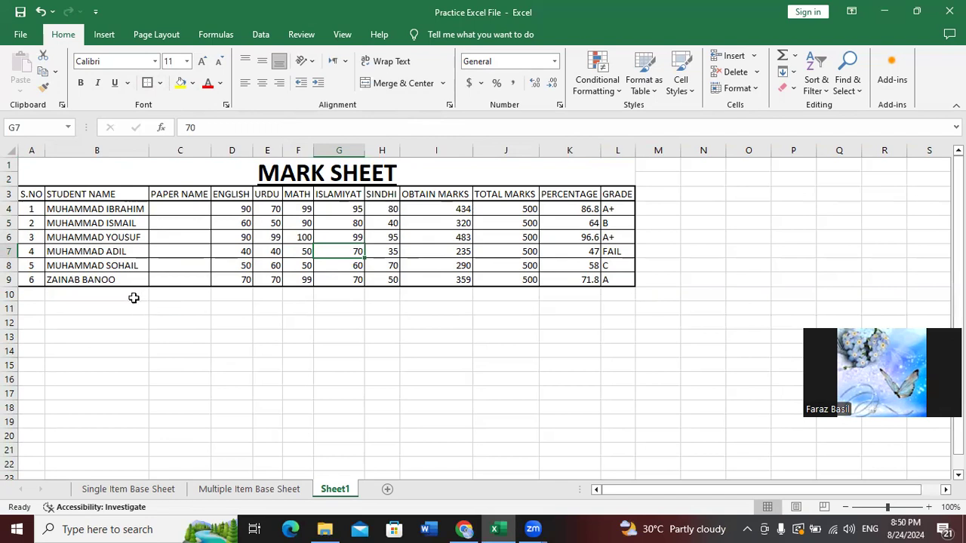
click(170, 489)
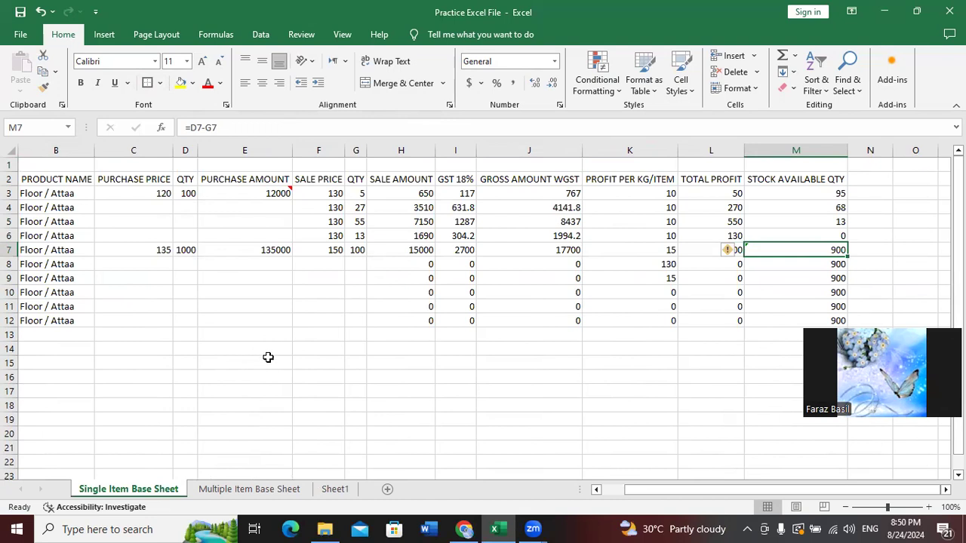
click(257, 489)
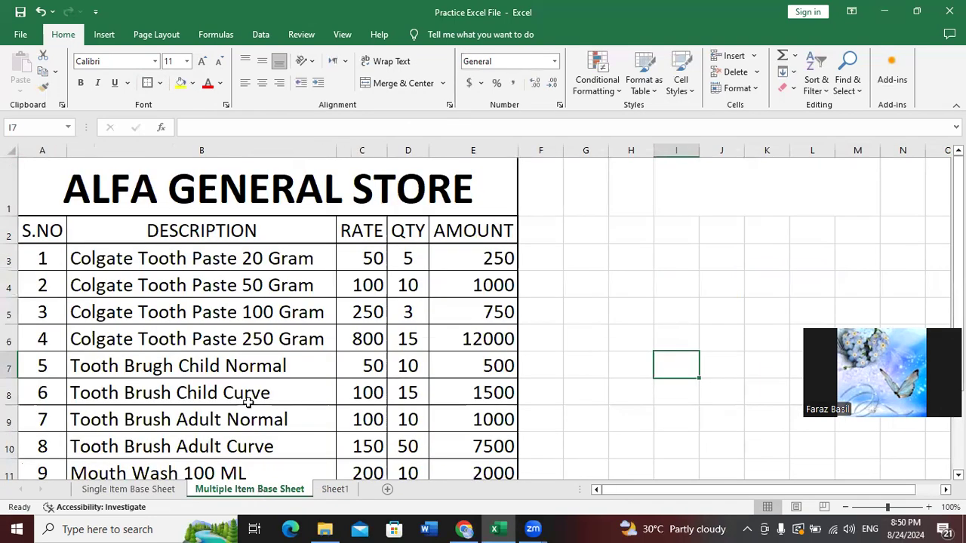
click(225, 337)
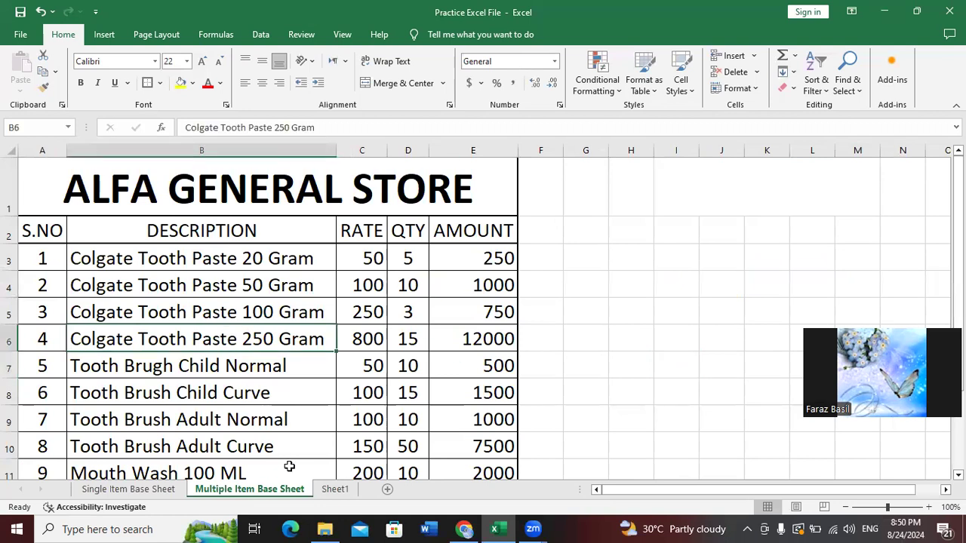
click(166, 488)
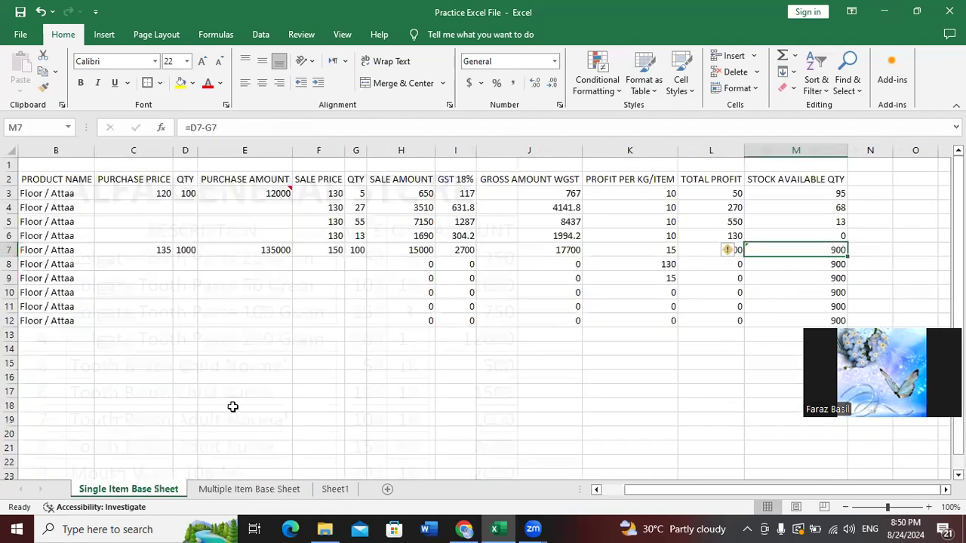
click(286, 491)
click(338, 492)
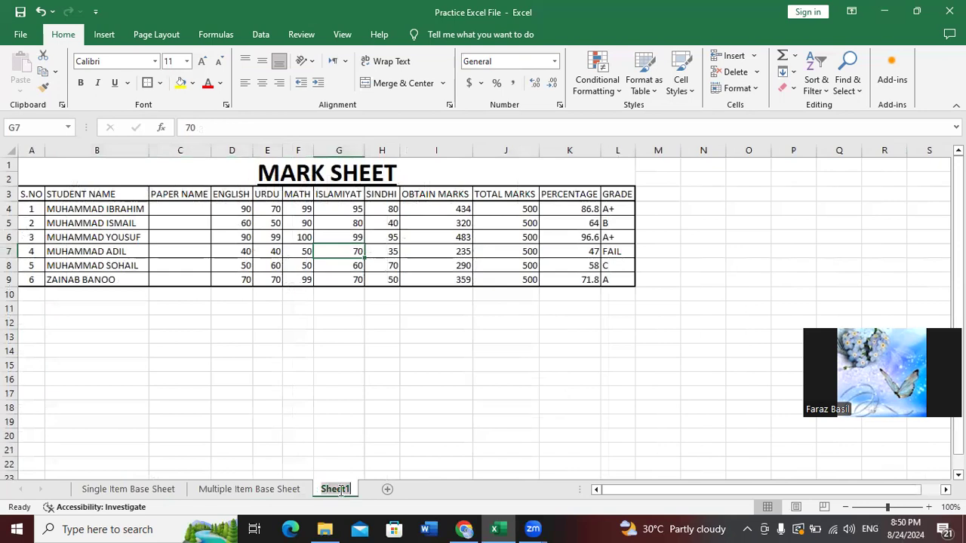
Rename the Sheet1 worksheet tab to 'Mark Sheet'
double_click(337, 490)
key(Return)
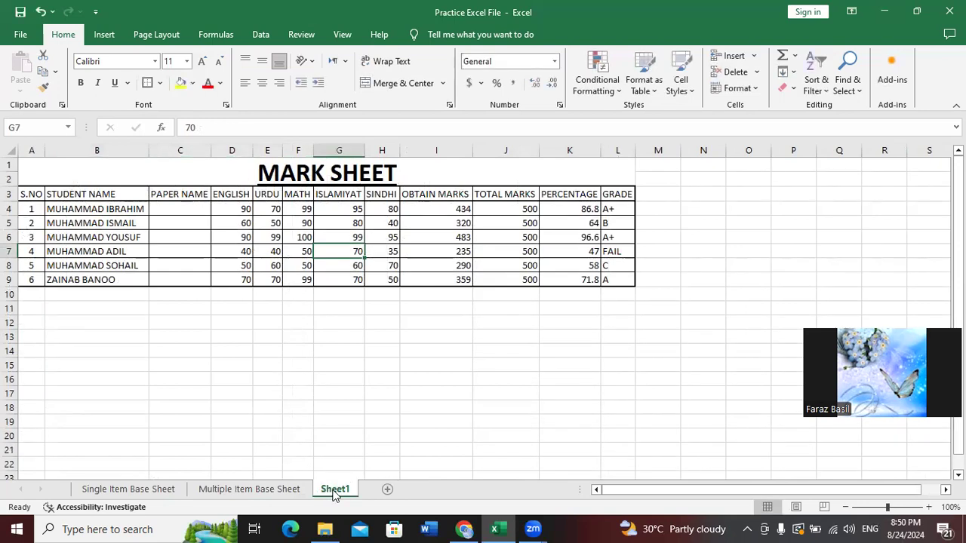
double_click(335, 491)
key(BackSpace)
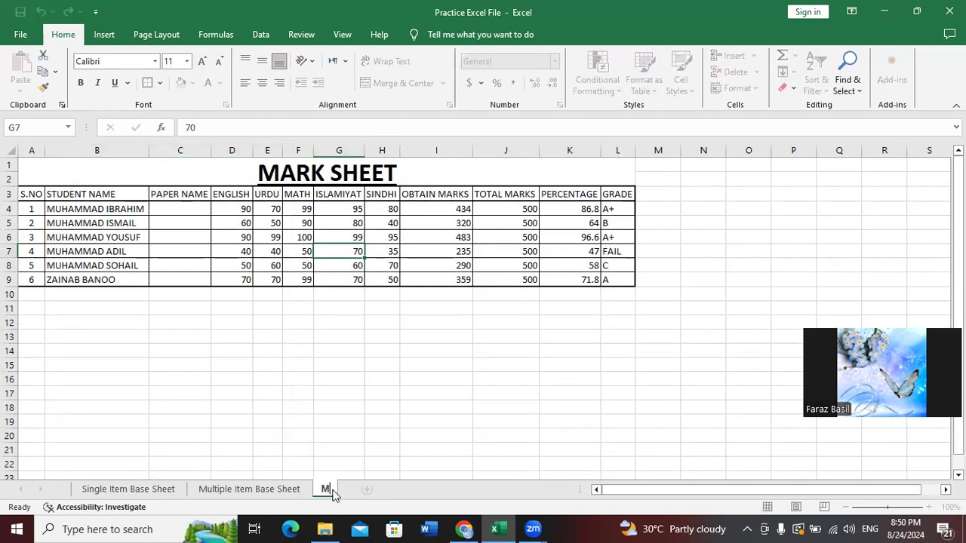
text(Mark Sheet)
key(Return)
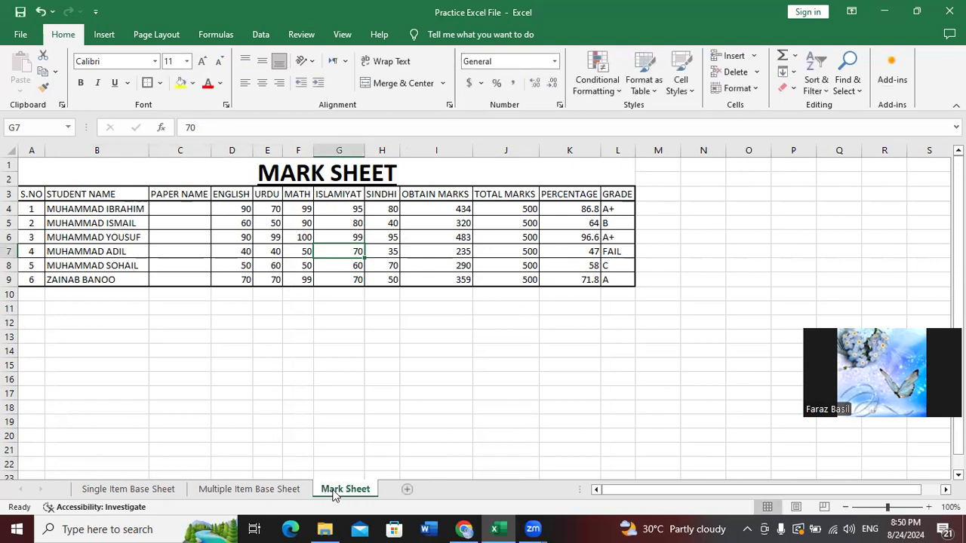
click(339, 396)
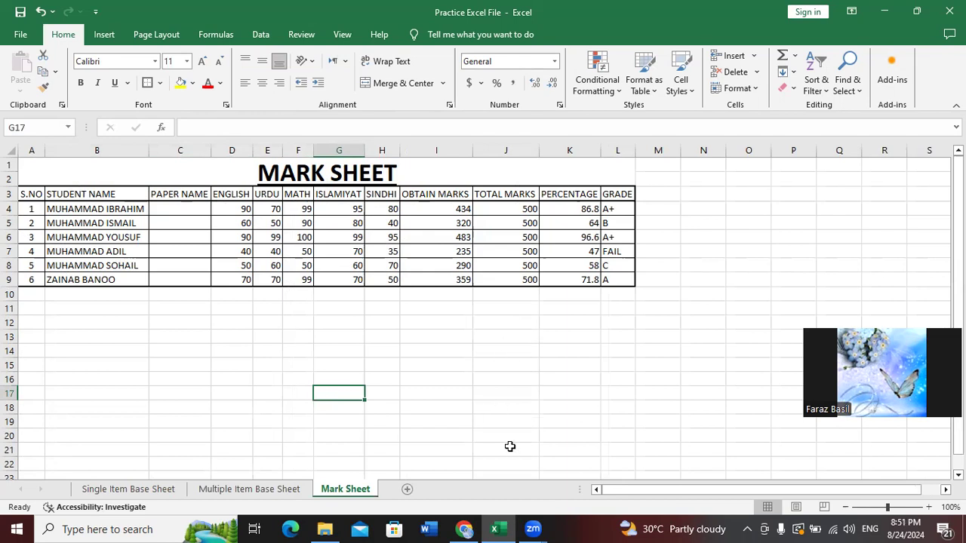
click(535, 528)
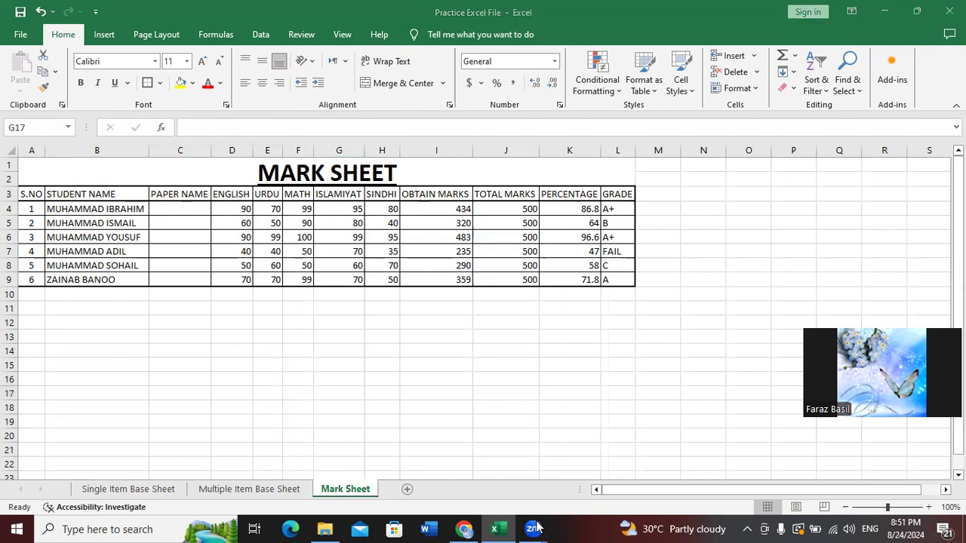